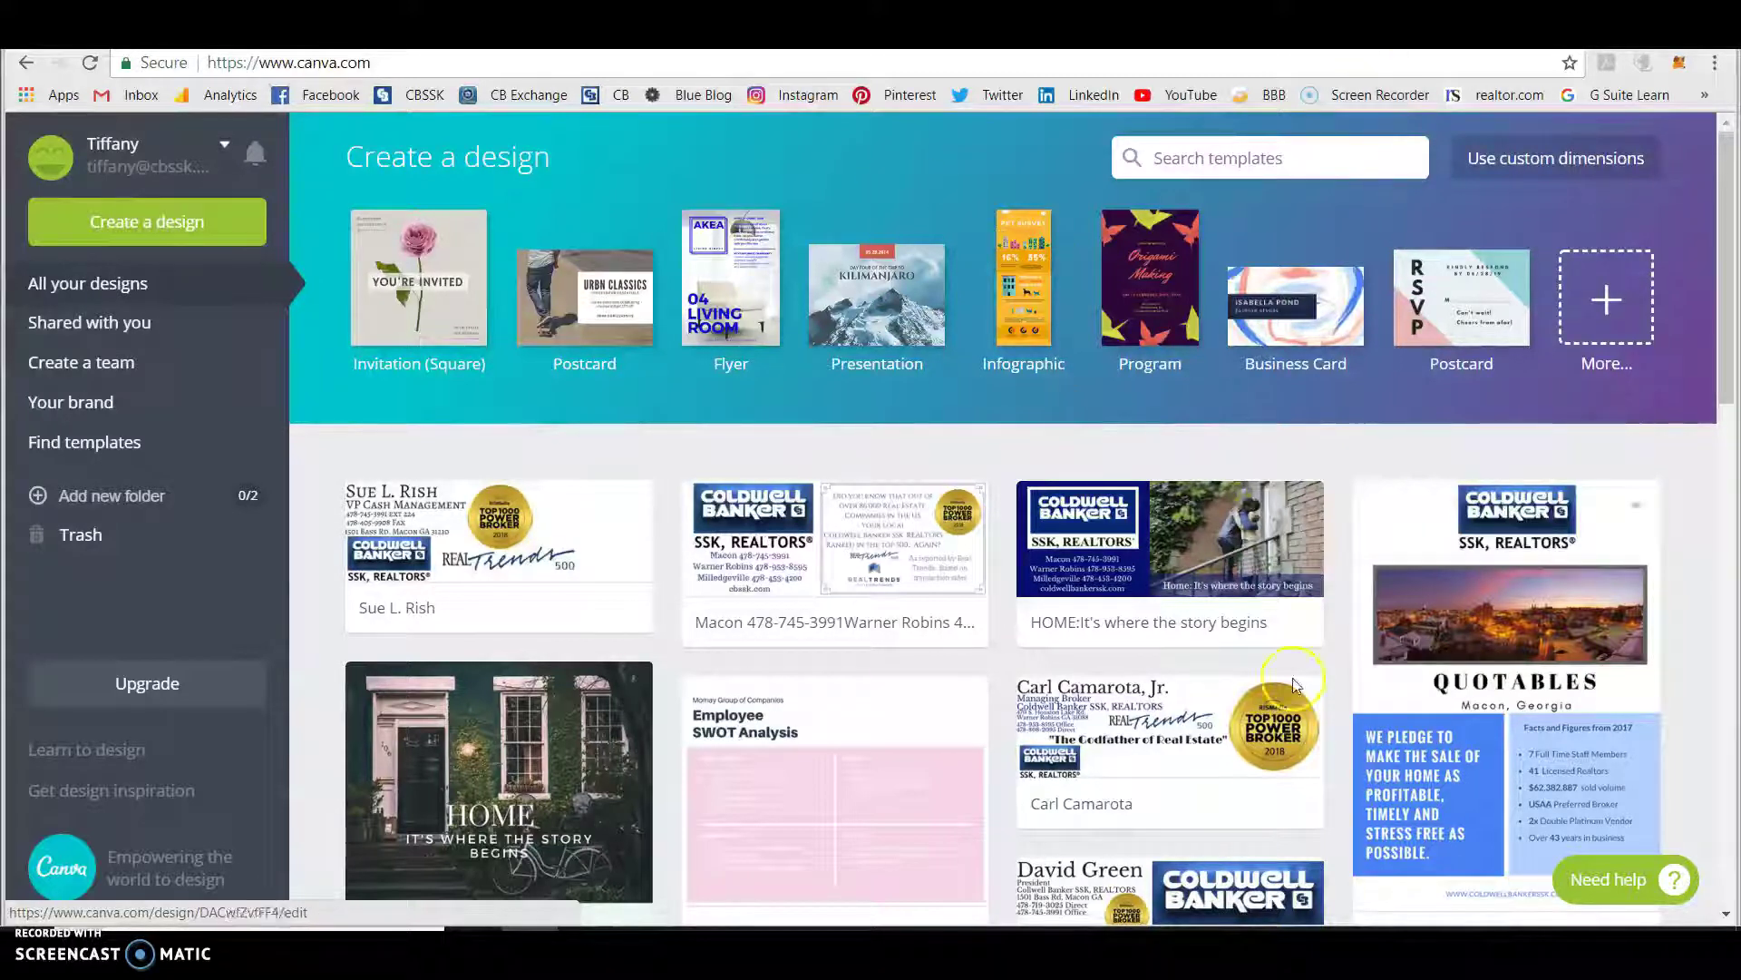
{"action": "scroll", "coordinate": [893, 646], "scroll_direction": "down", "scroll_amount": 8}
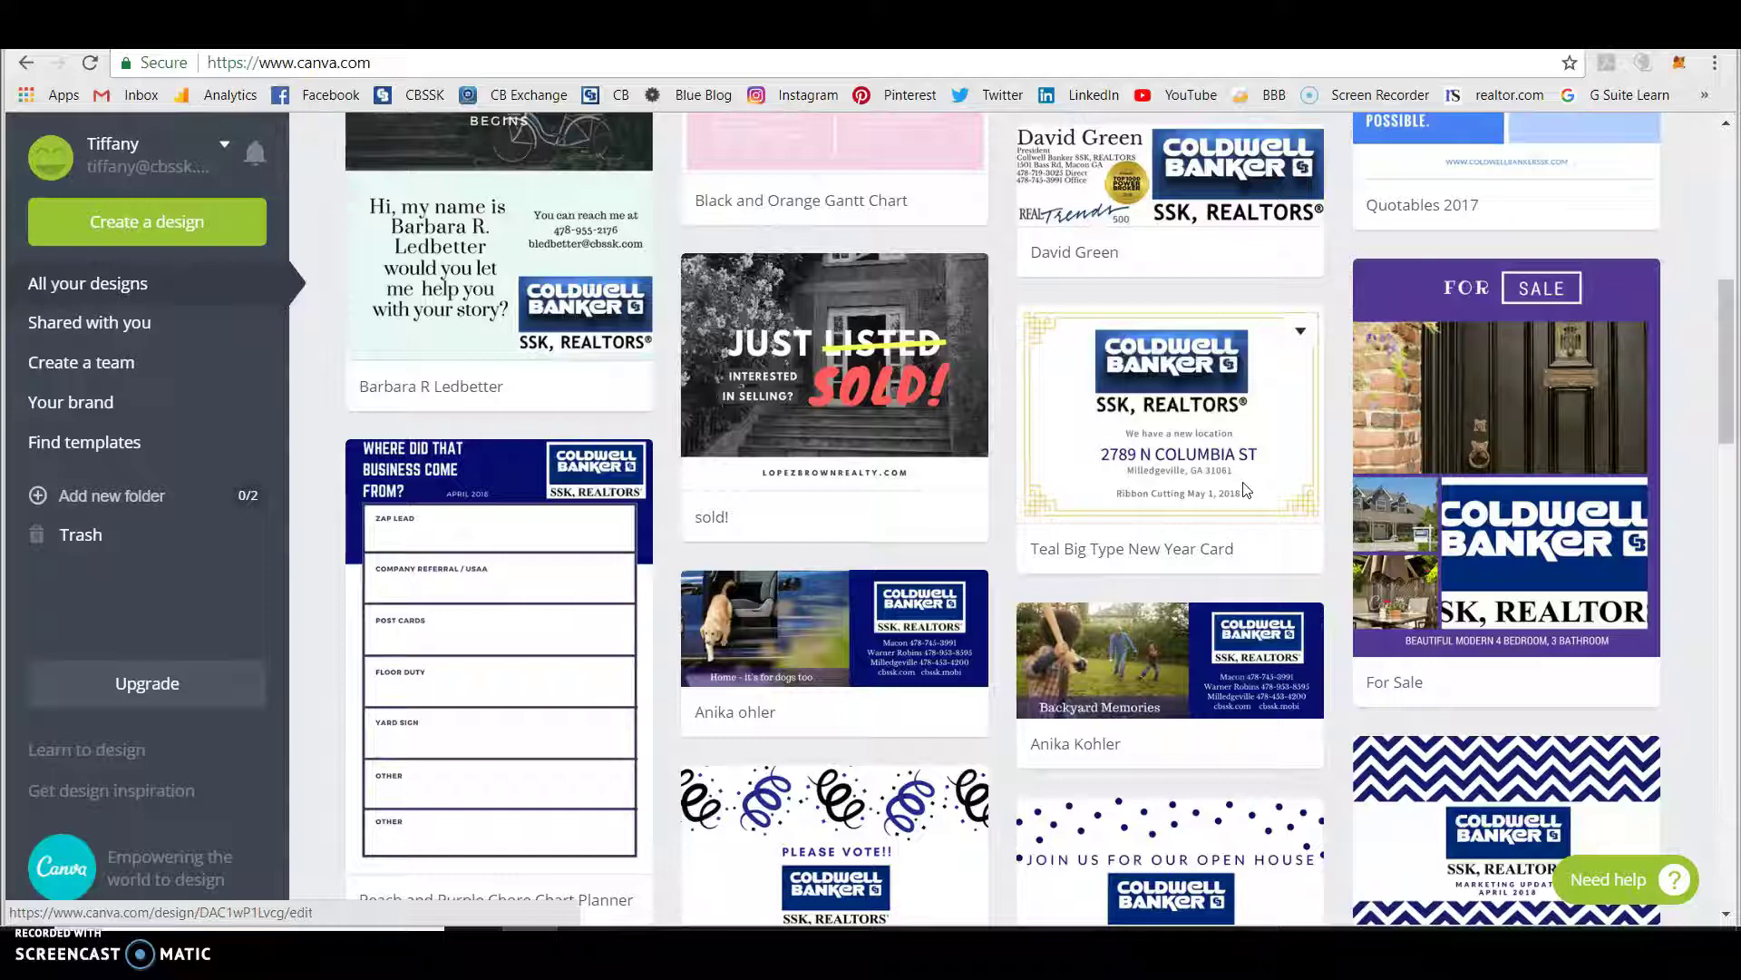
{"action": "scroll", "coordinate": [1247, 490], "scroll_direction": "down", "scroll_amount": 4}
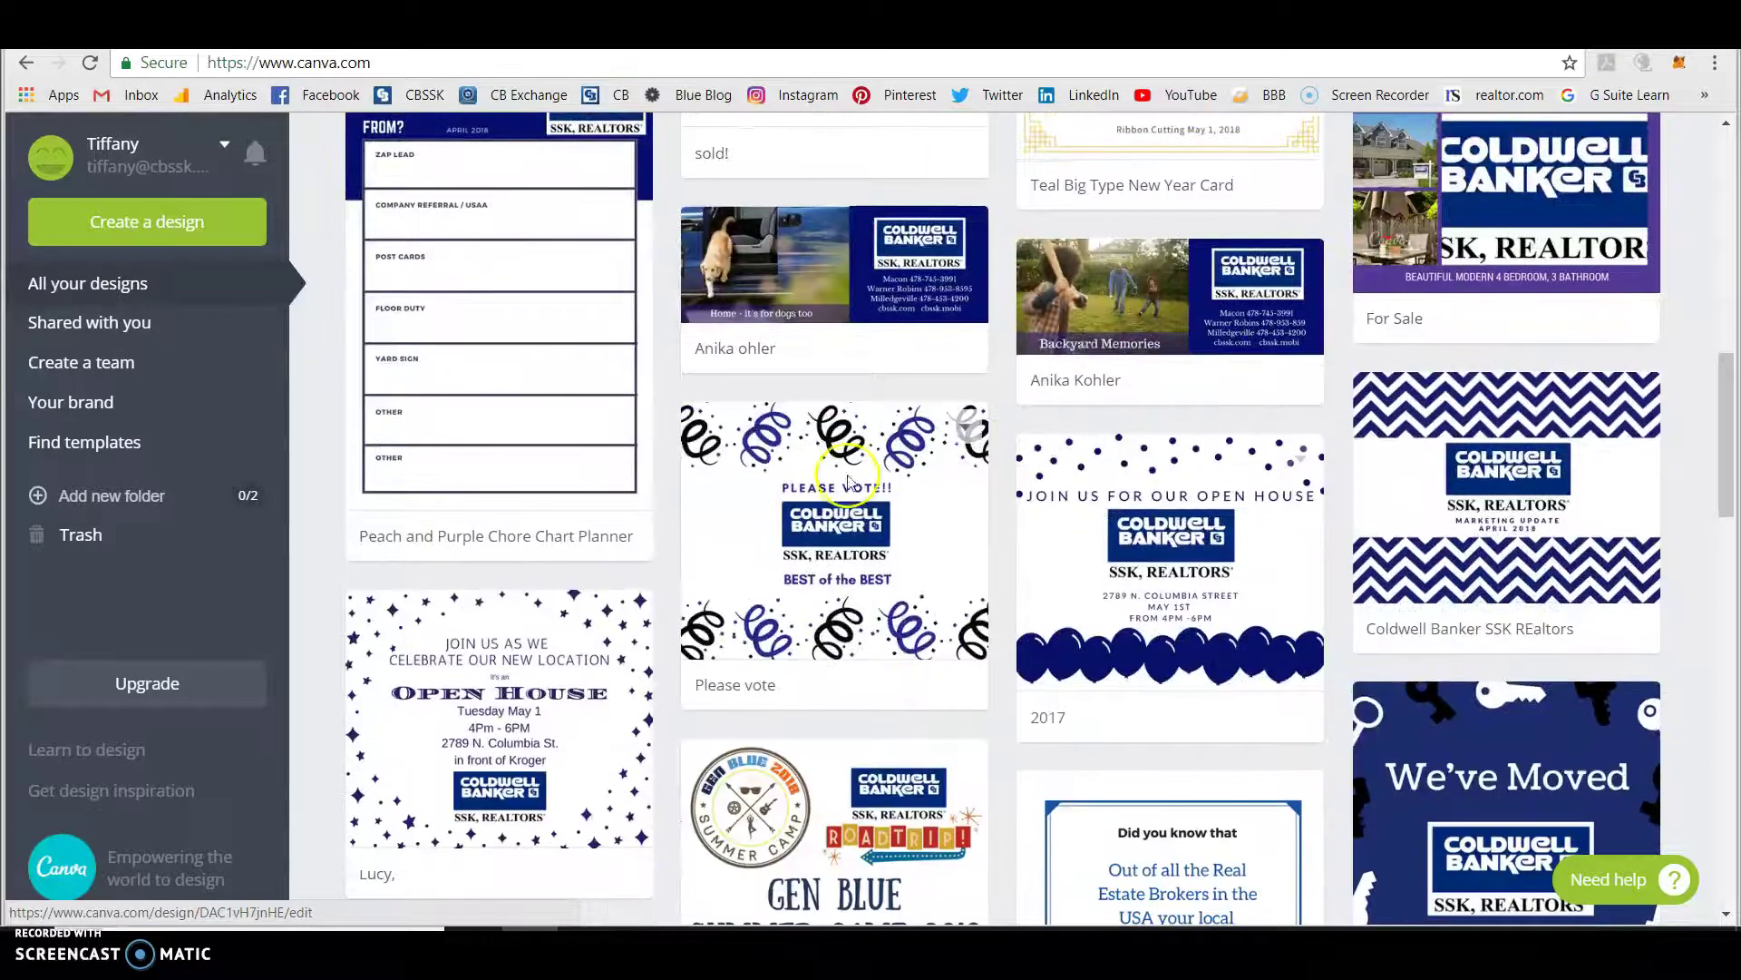
{"action": "left_click", "coordinate": [964, 685]}
{"action": "scroll", "coordinate": [963, 685], "scroll_direction": "down", "scroll_amount": 7}
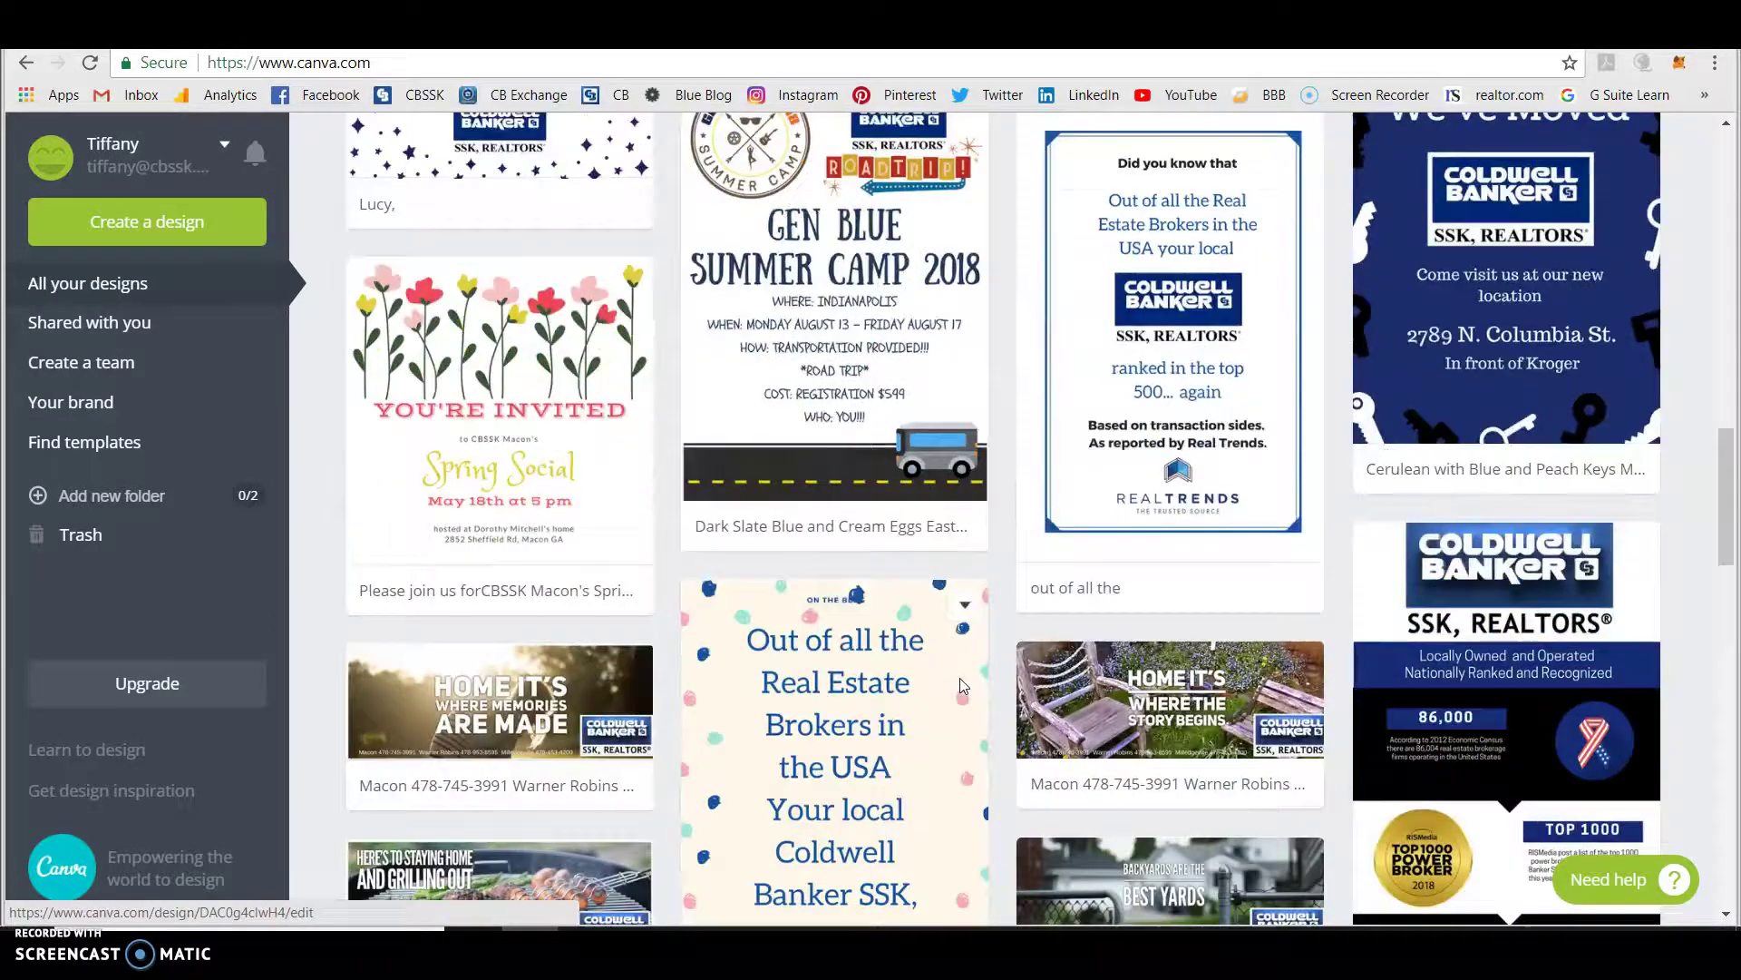
{"action": "left_click", "coordinate": [1061, 577]}
{"action": "scroll", "coordinate": [1297, 663], "scroll_direction": "down", "scroll_amount": 6}
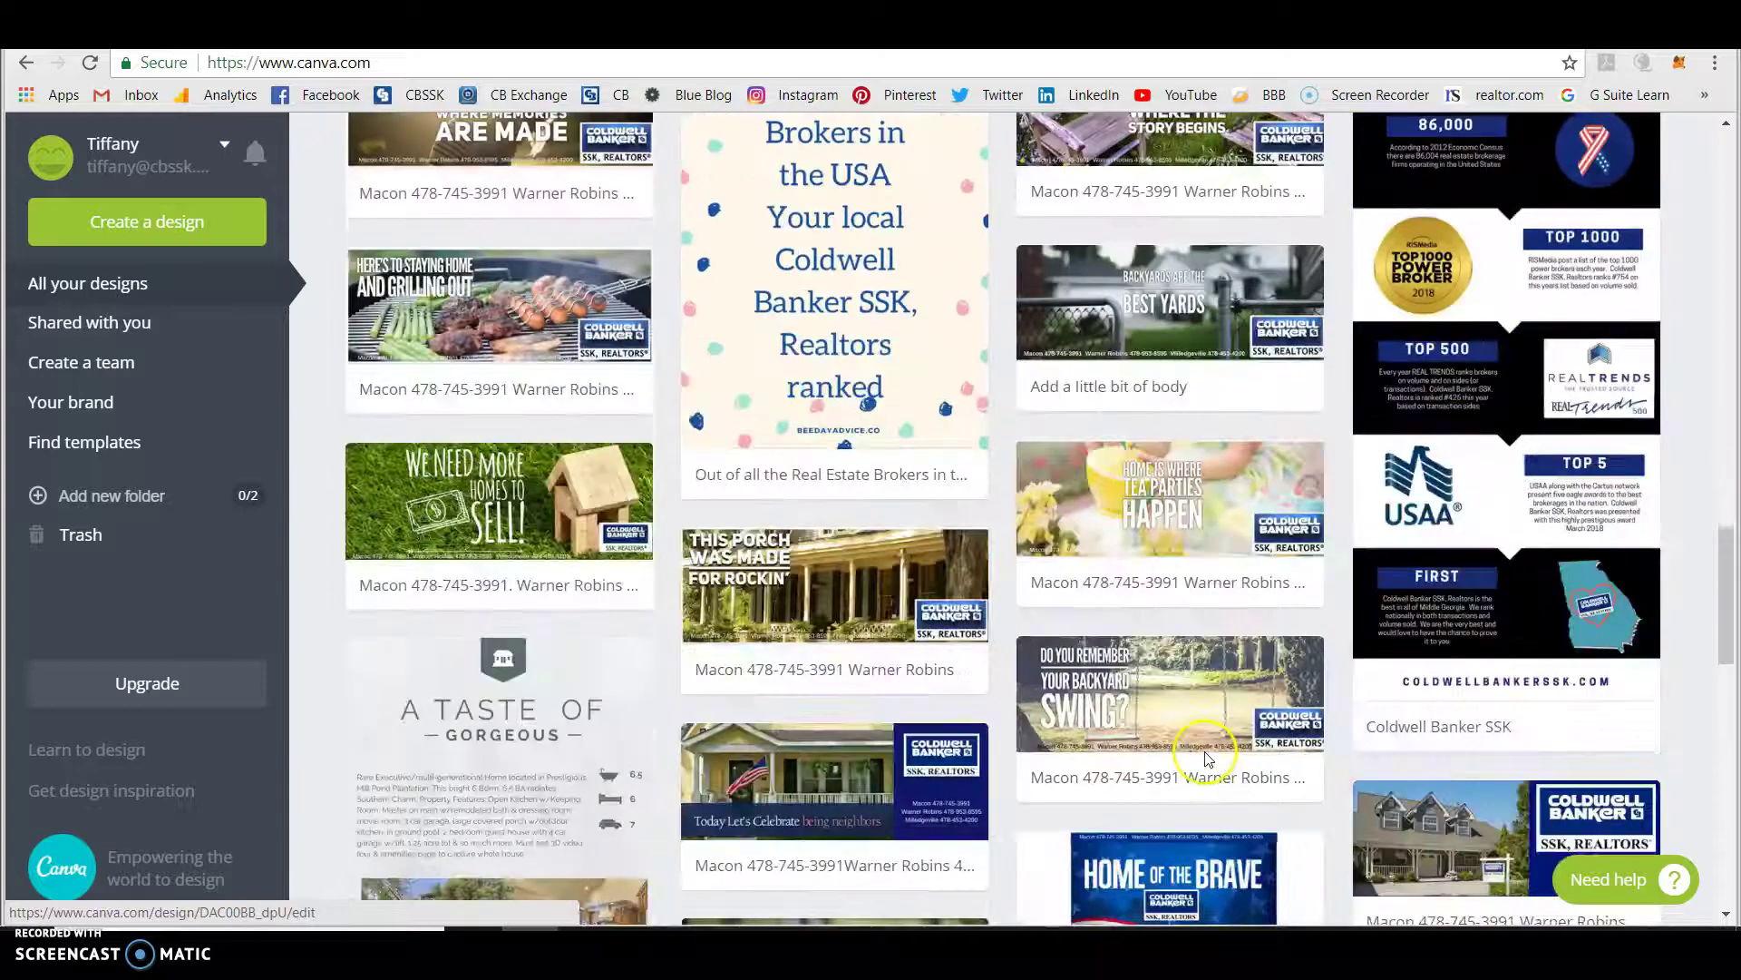
{"action": "left_click", "coordinate": [1699, 436]}
{"action": "scroll", "coordinate": [1696, 430], "scroll_direction": "down", "scroll_amount": 4}
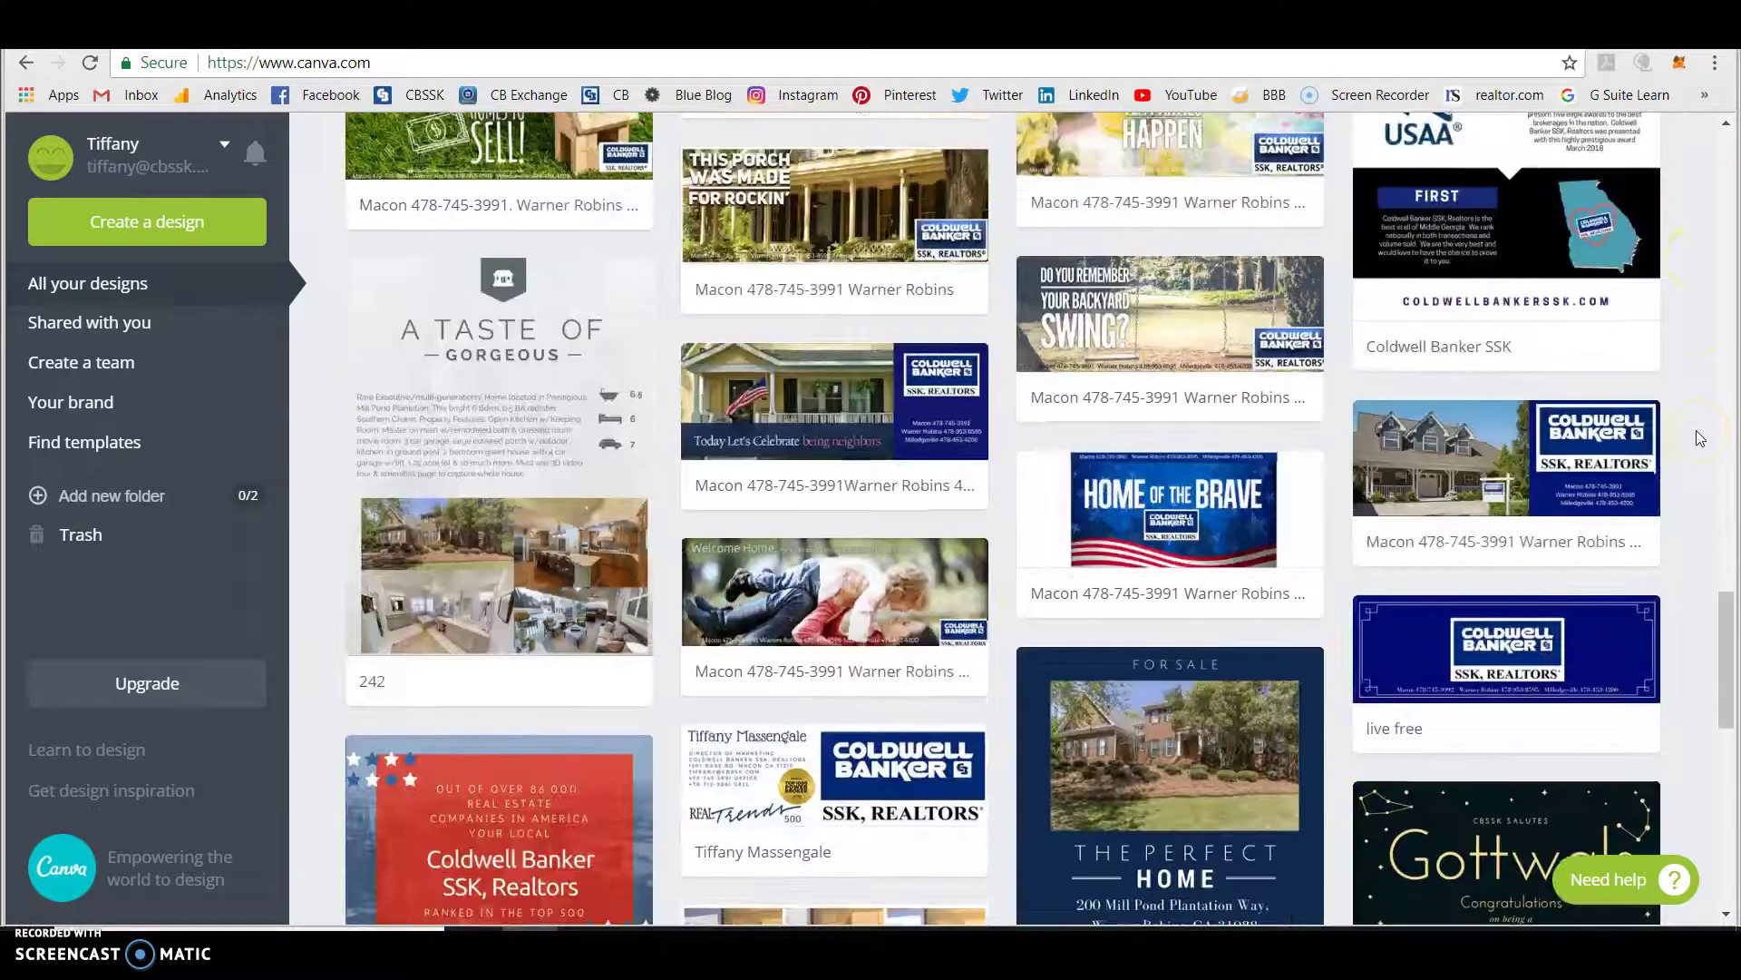
{"action": "scroll", "coordinate": [1652, 213], "scroll_direction": "up", "scroll_amount": 20}
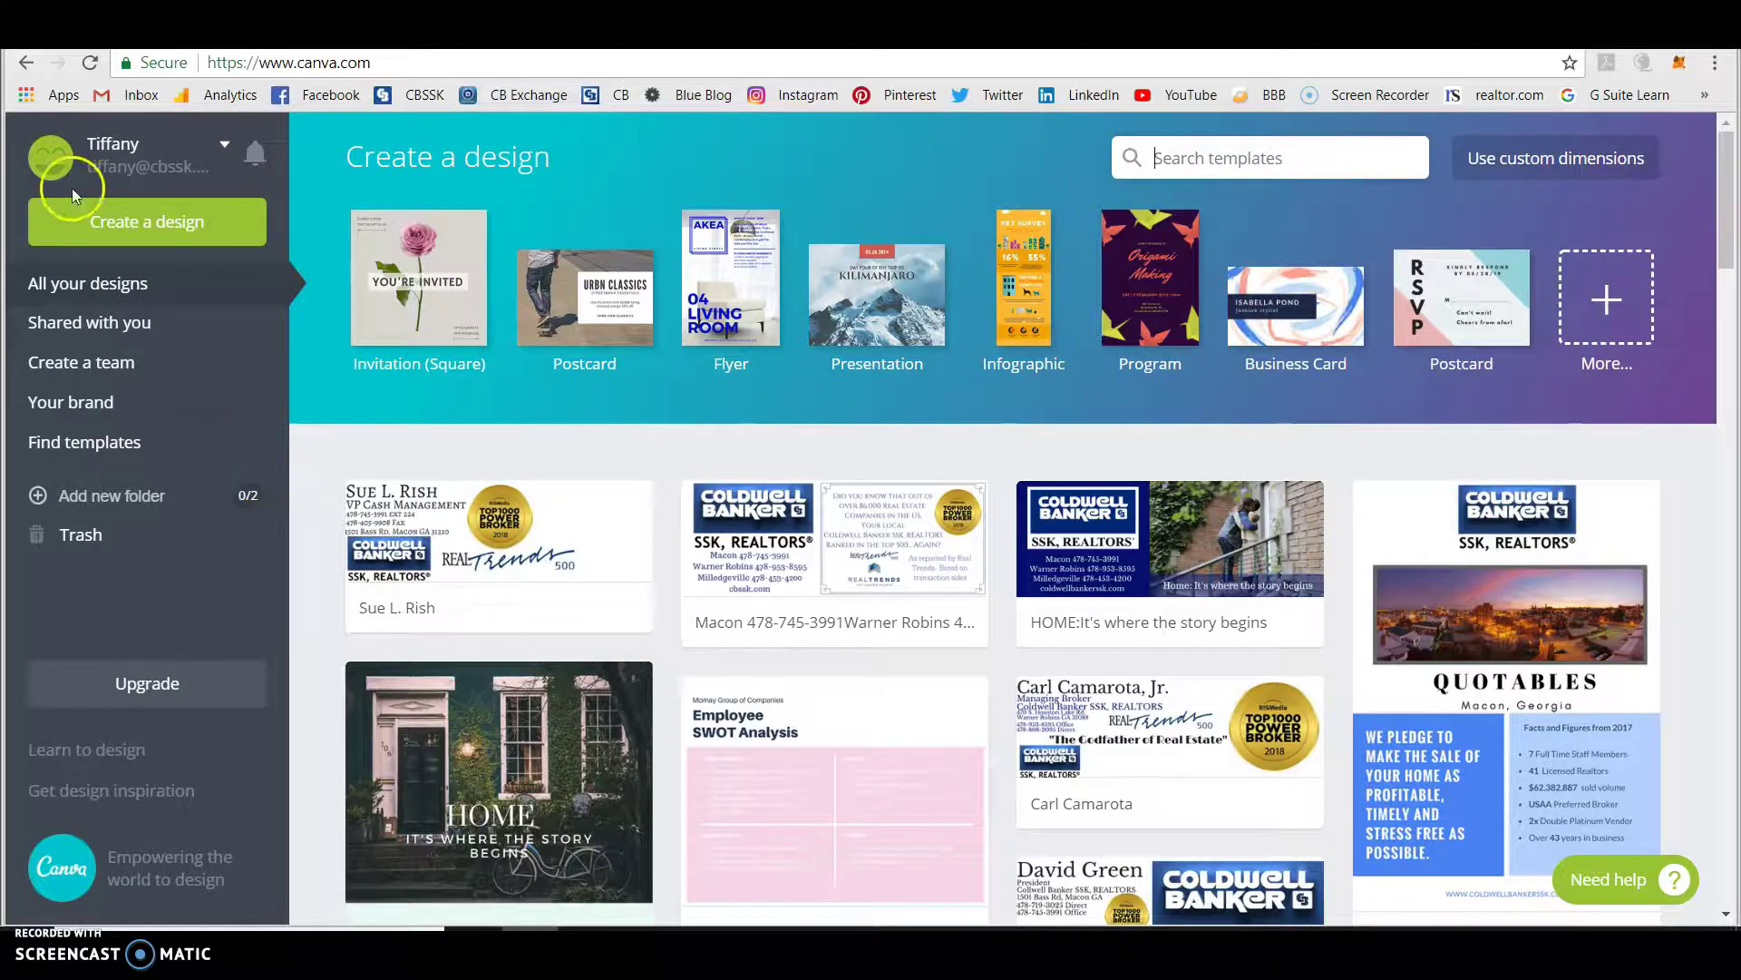
{"action": "scroll", "coordinate": [1068, 582], "scroll_direction": "down", "scroll_amount": 13}
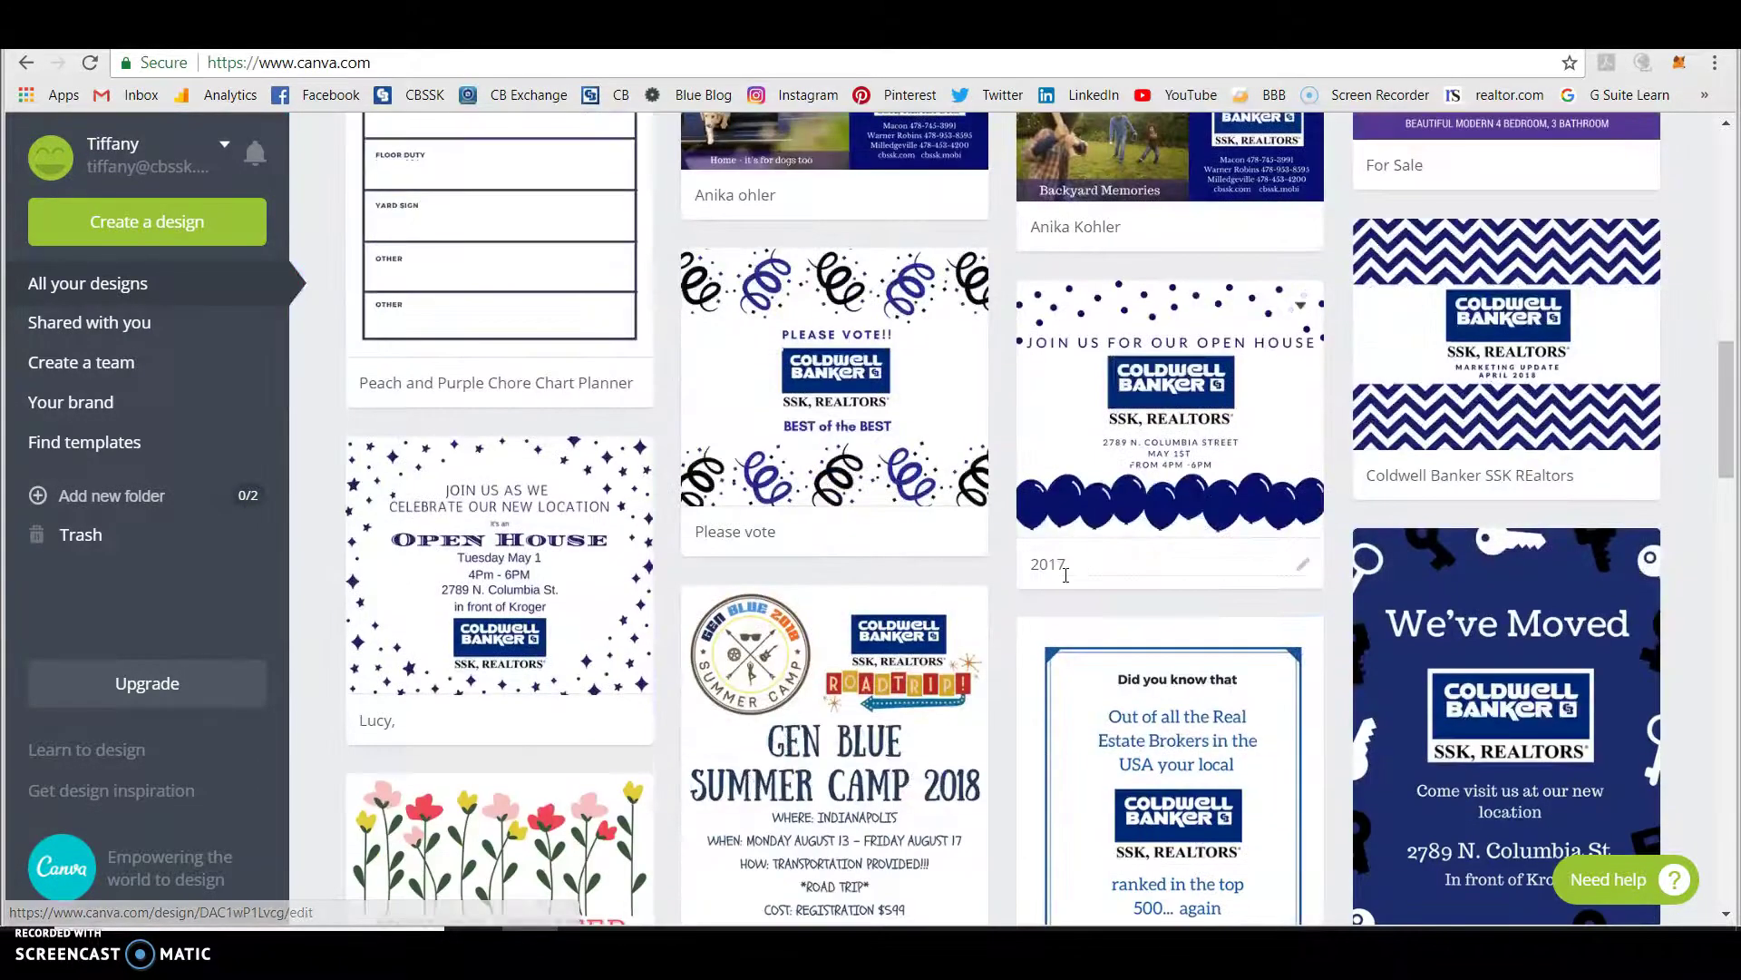
{"action": "scroll", "coordinate": [1068, 581], "scroll_direction": "up", "scroll_amount": 13}
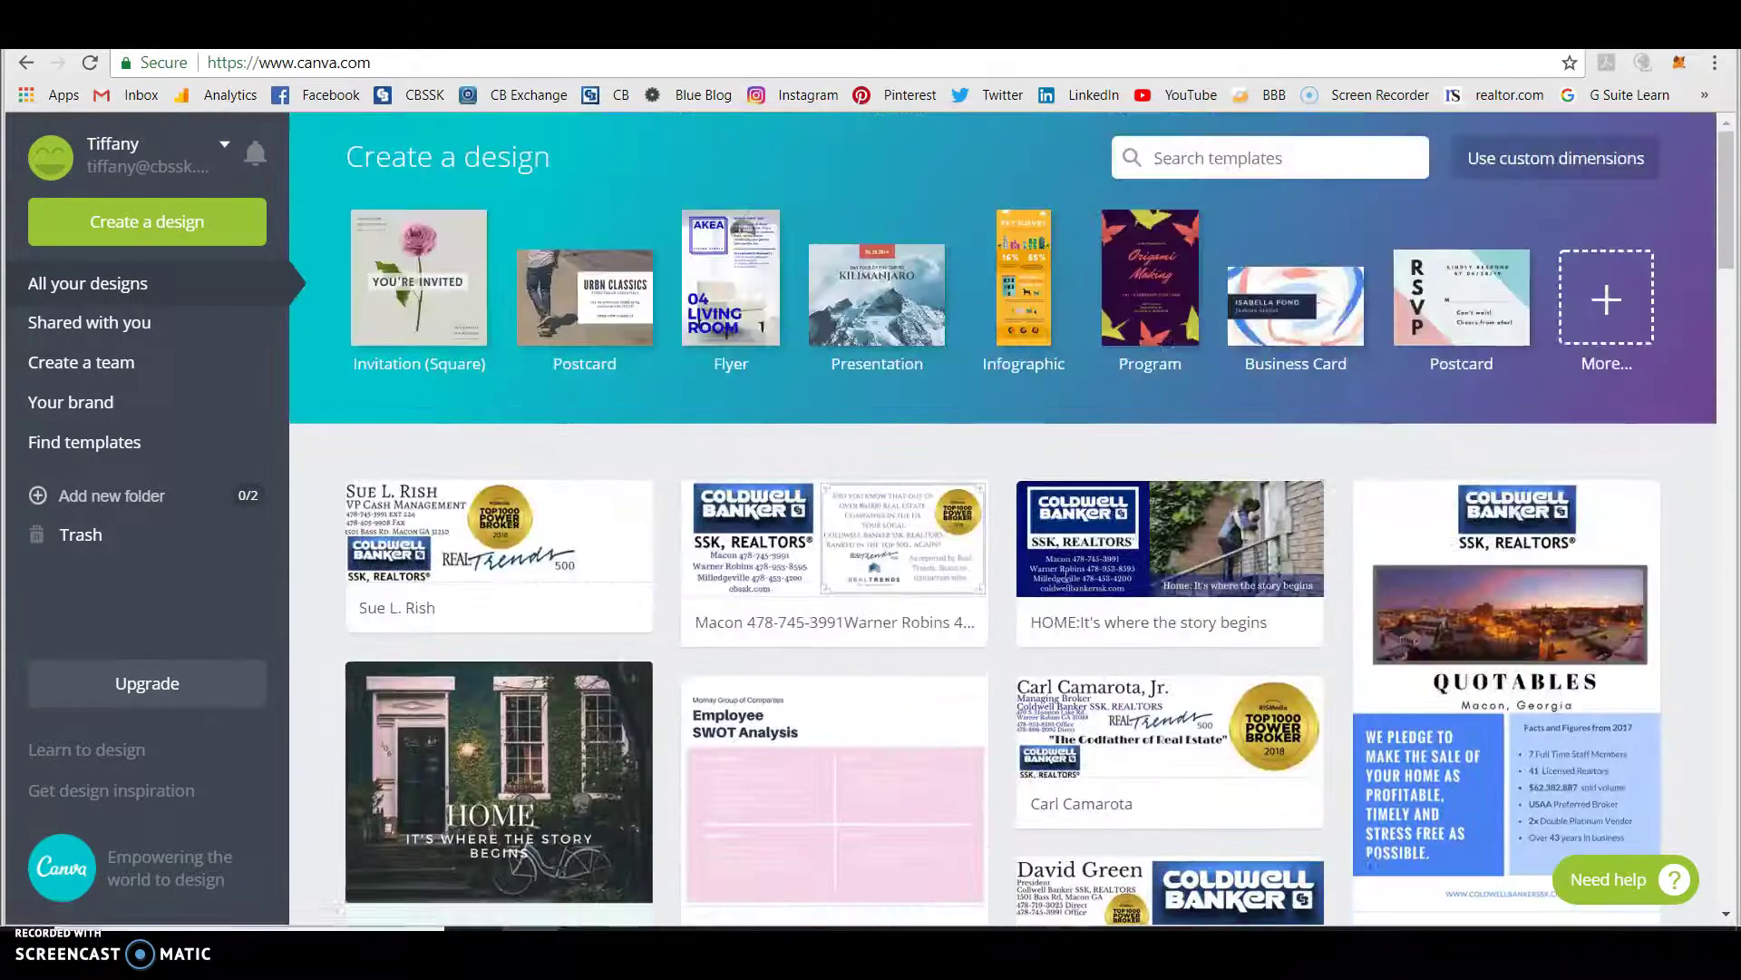
Search Canva templates for 'real estate' and choose the Real Estate Flyer suggestion.
{"action": "left_click", "coordinate": [1271, 155]}
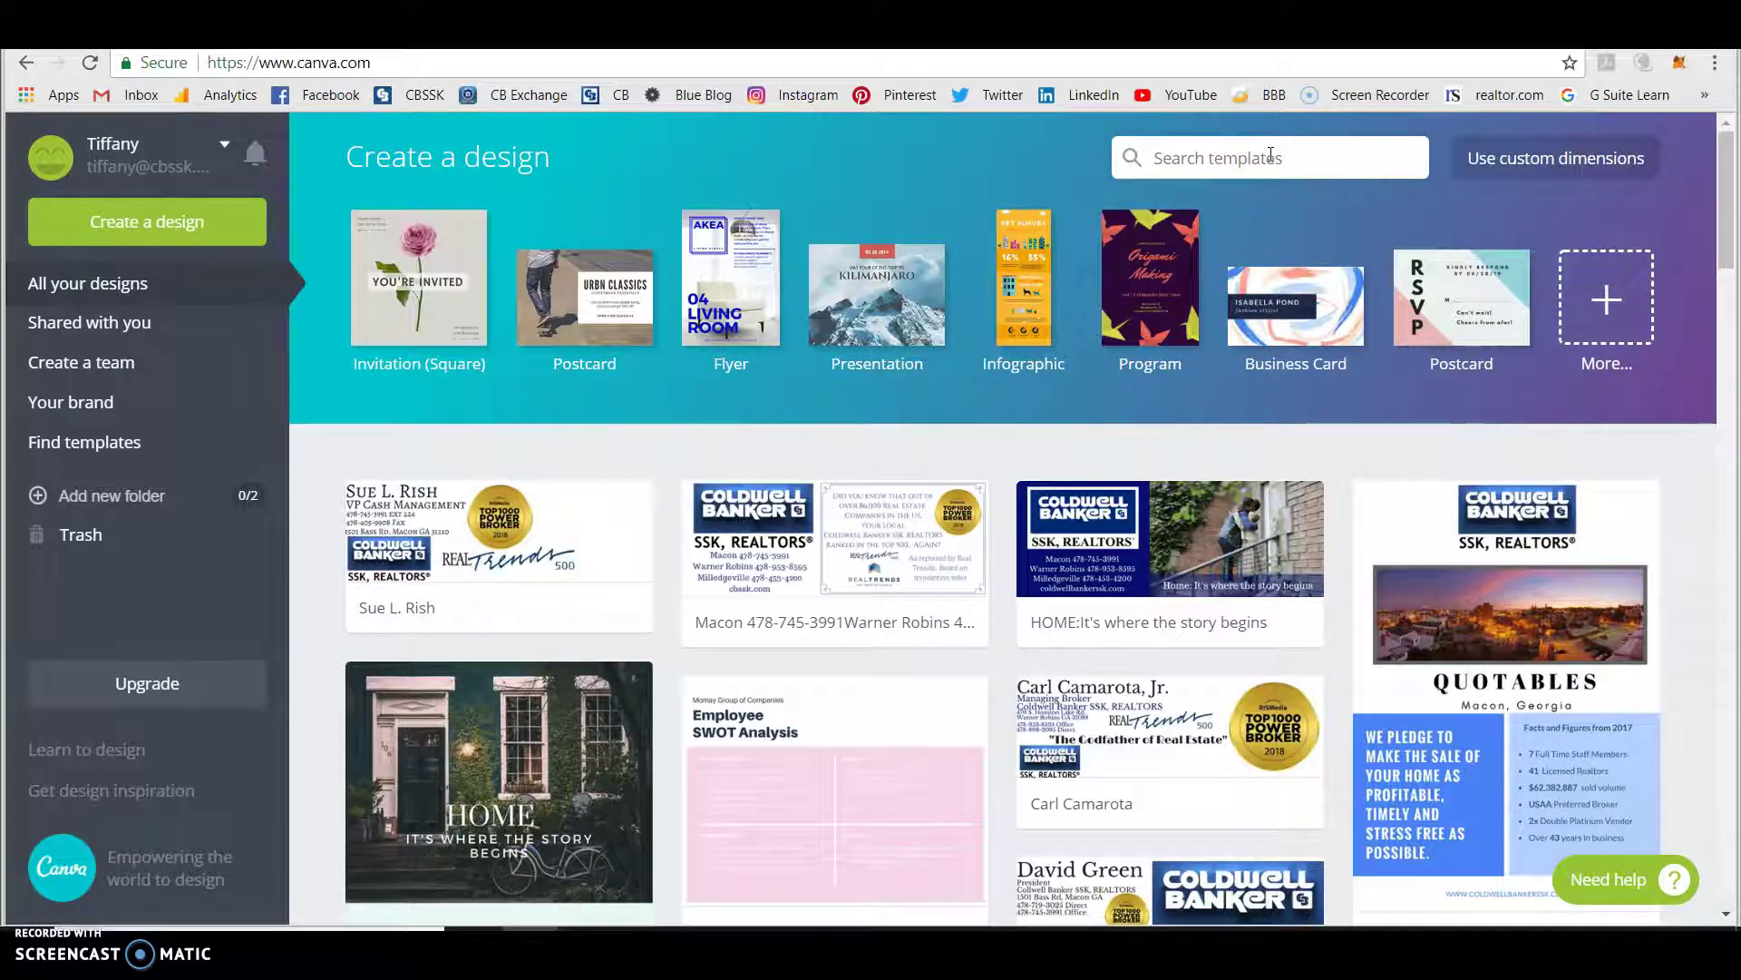
{"action": "type", "text": "real"}
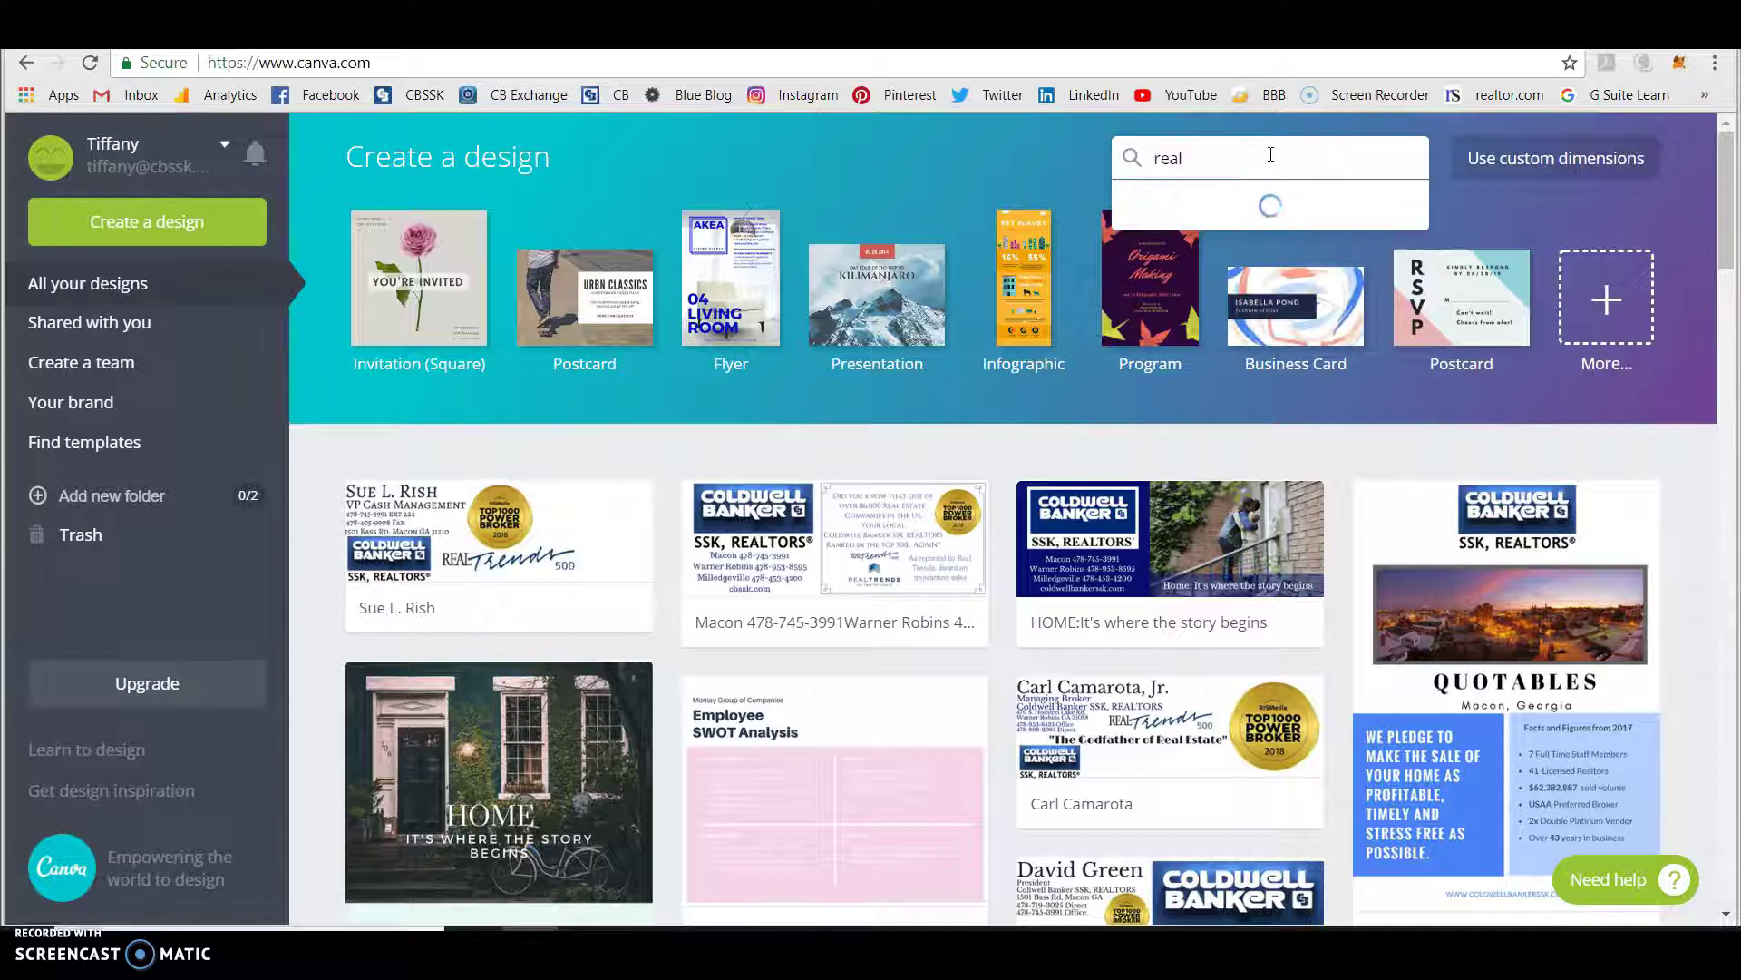
{"action": "type", "text": " estate"}
{"action": "left_click", "coordinate": [1272, 229]}
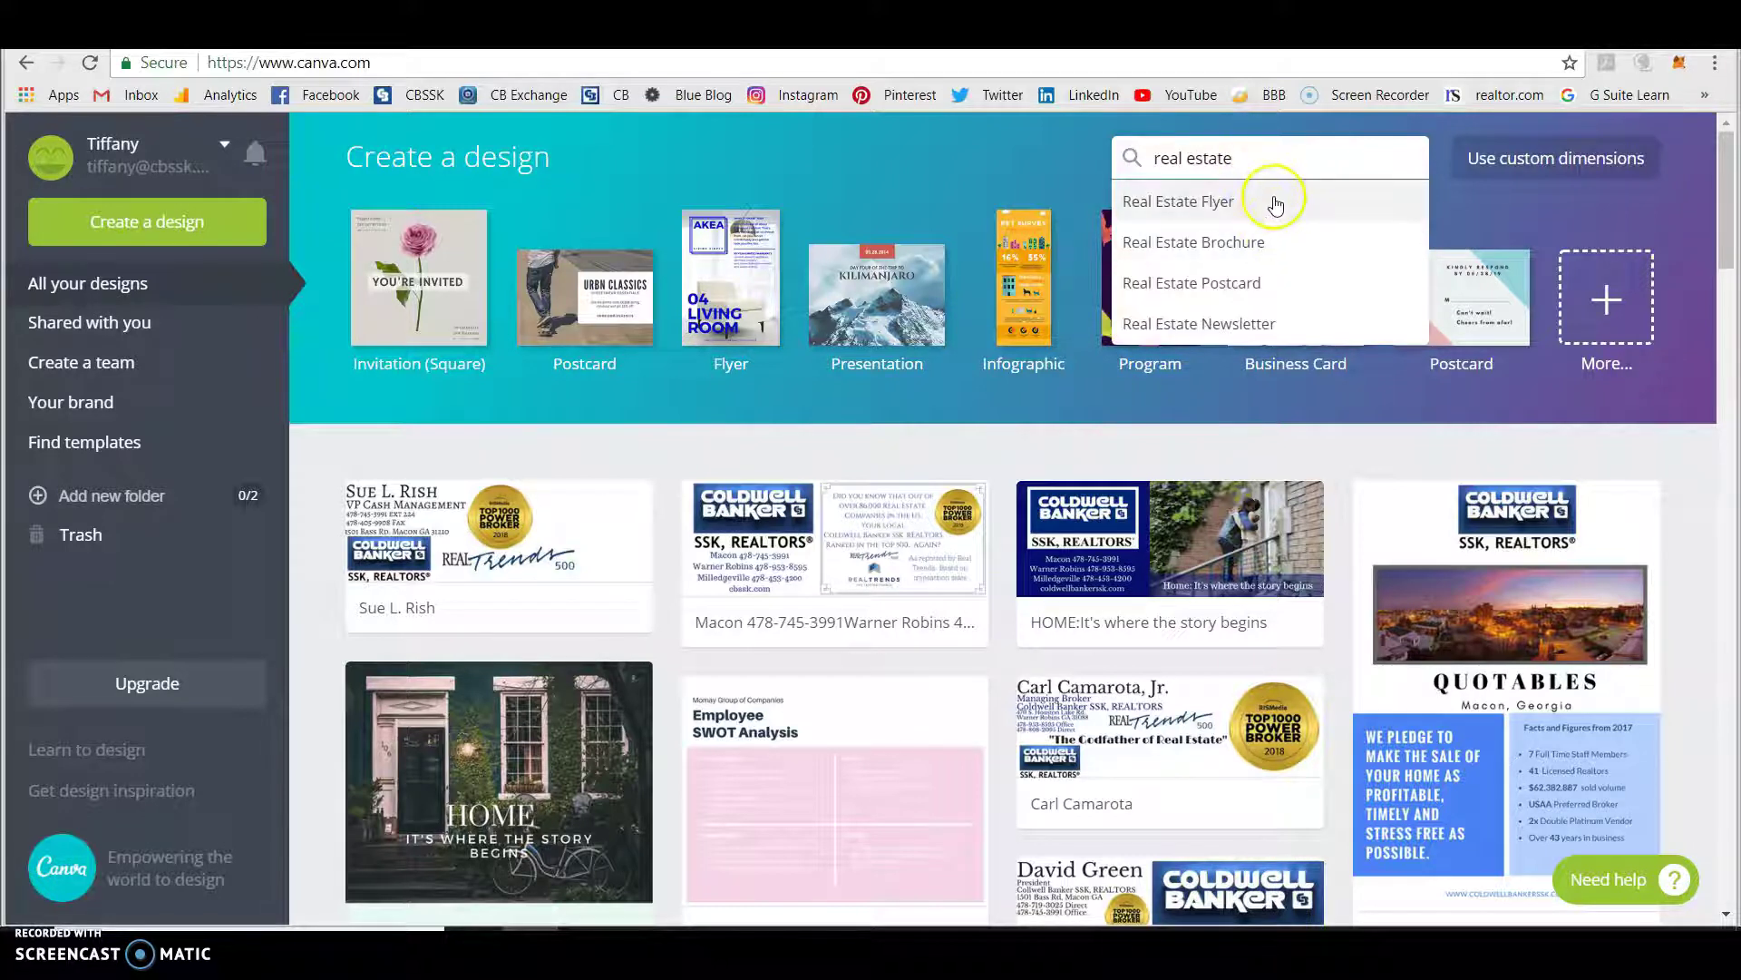
{"action": "left_click", "coordinate": [1344, 255]}
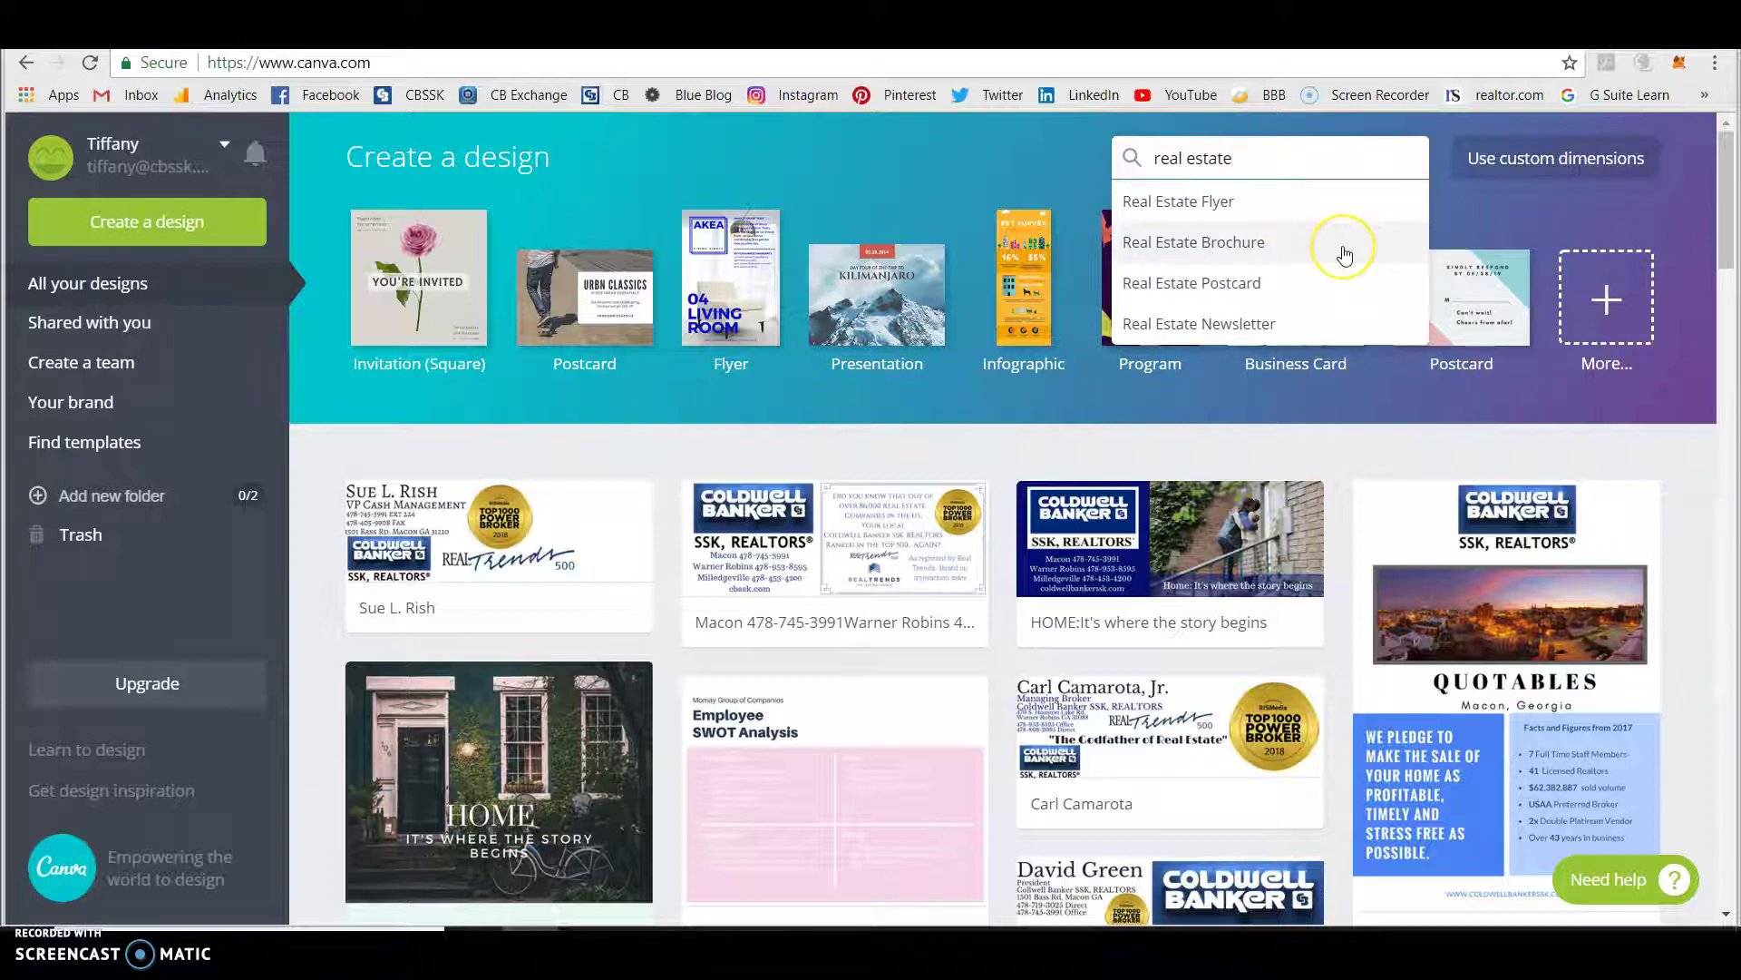
{"action": "left_click", "coordinate": [1340, 288]}
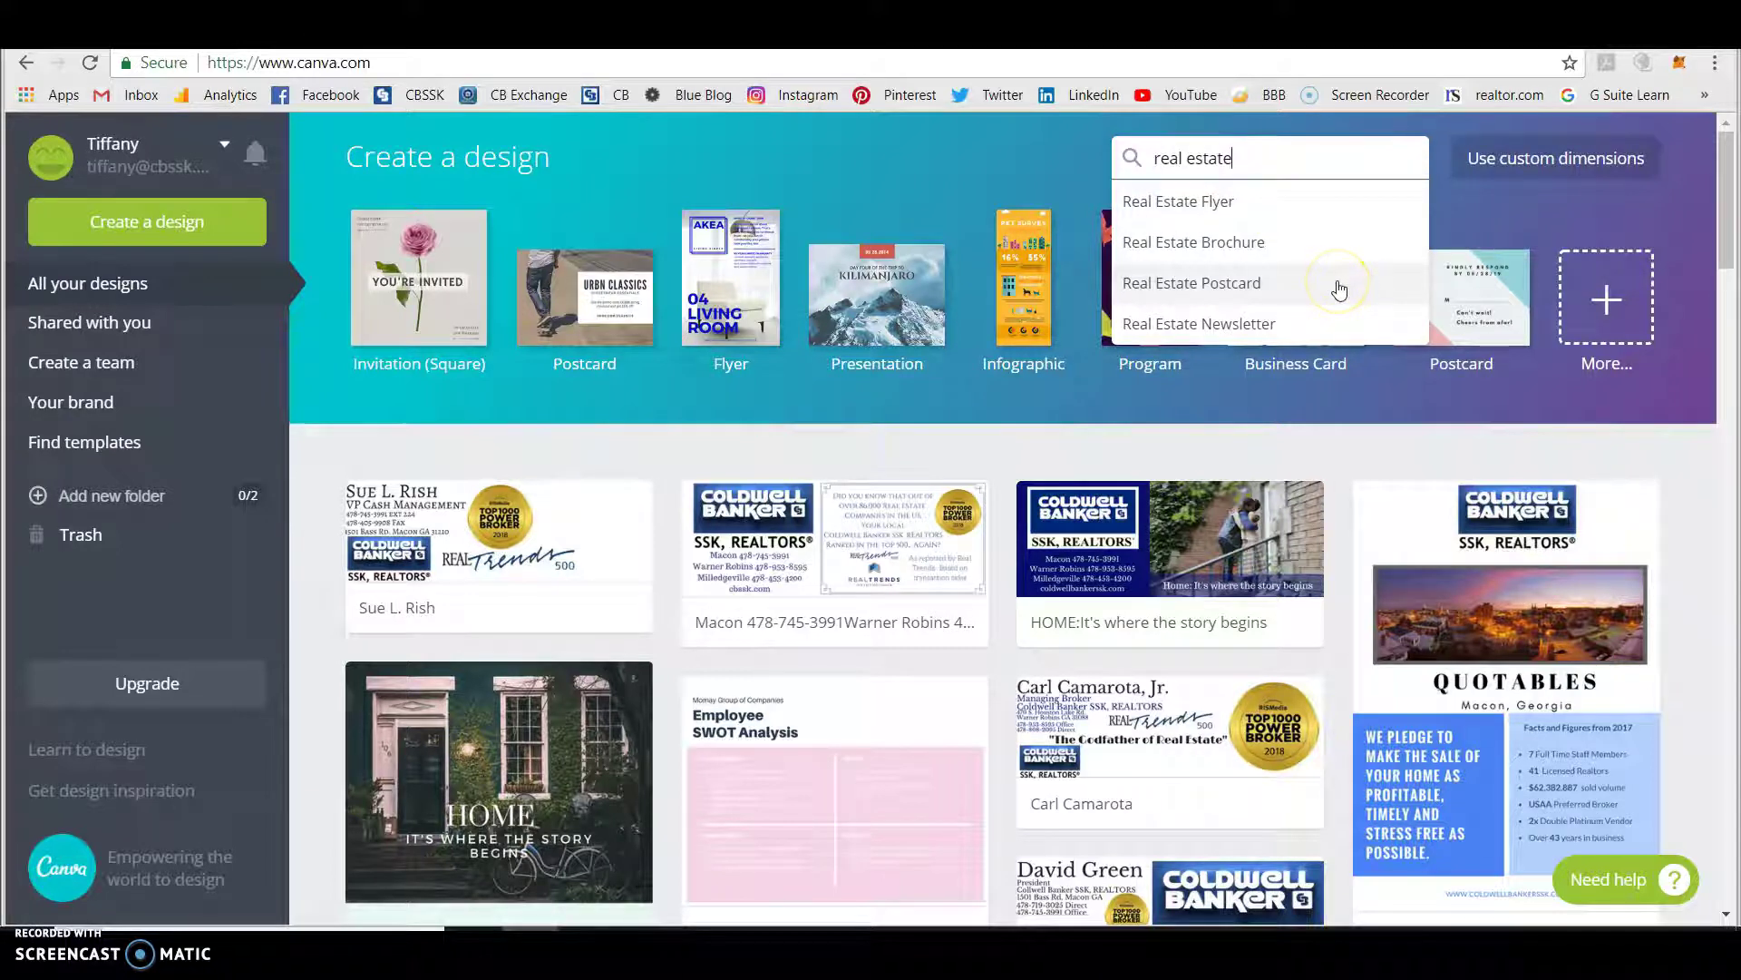
{"action": "left_click", "coordinate": [1332, 329]}
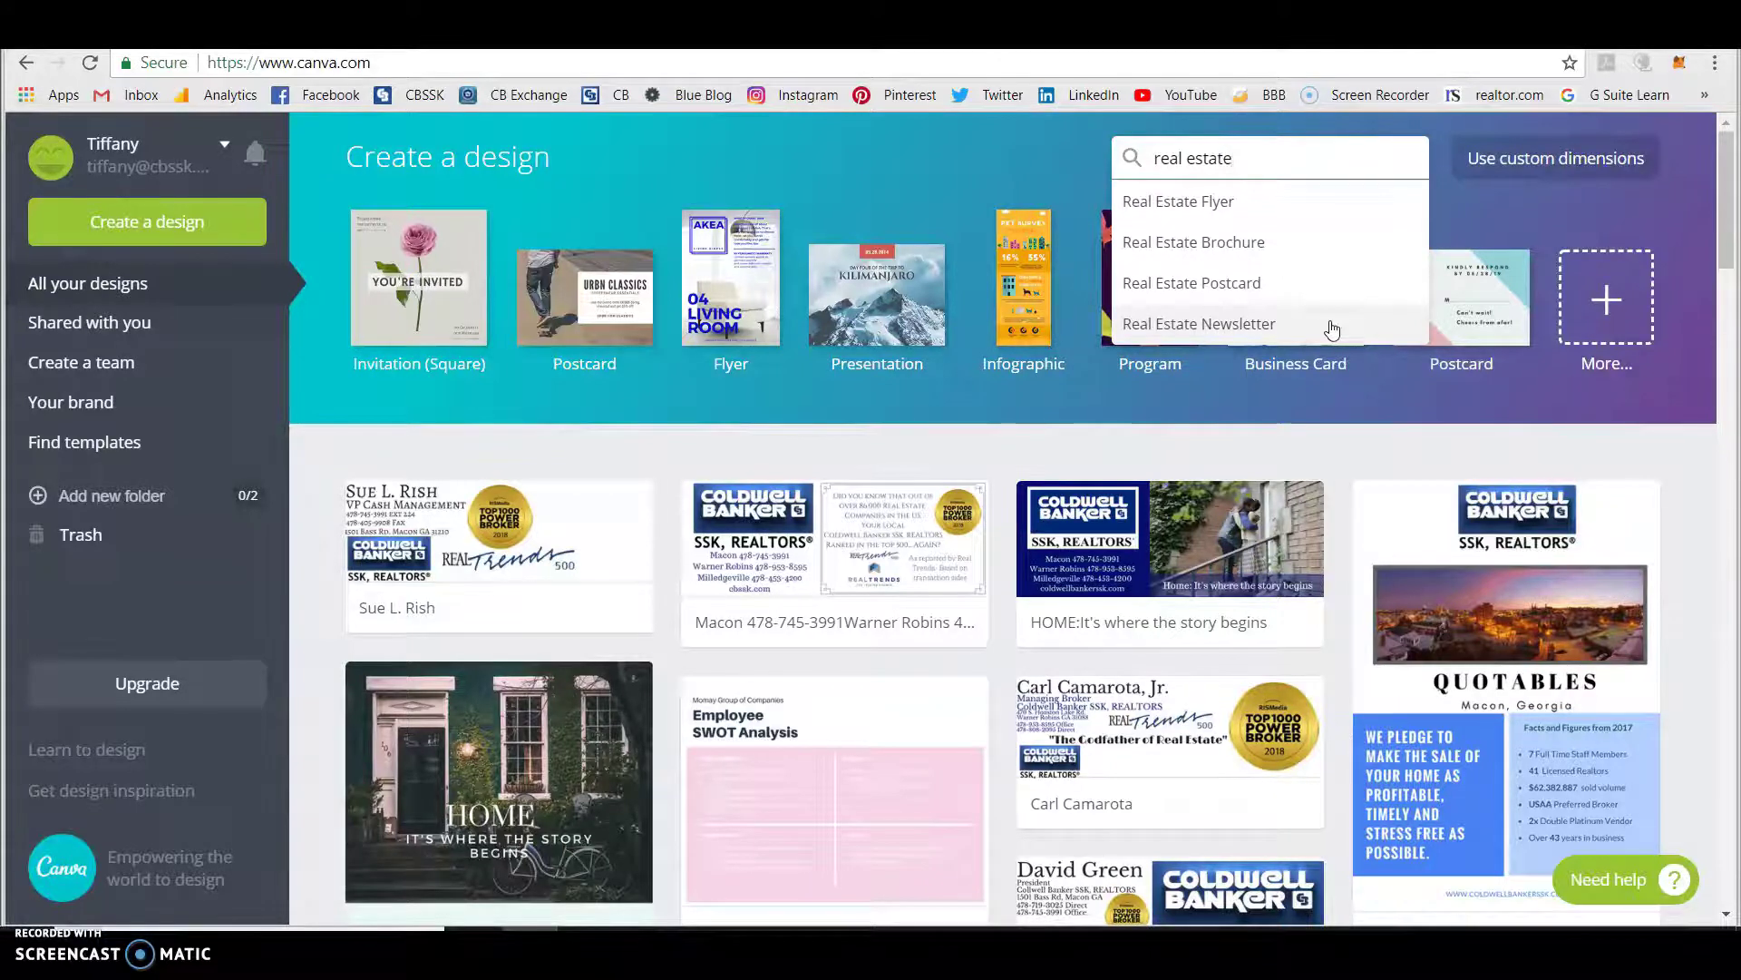
{"action": "left_click", "coordinate": [1319, 199]}
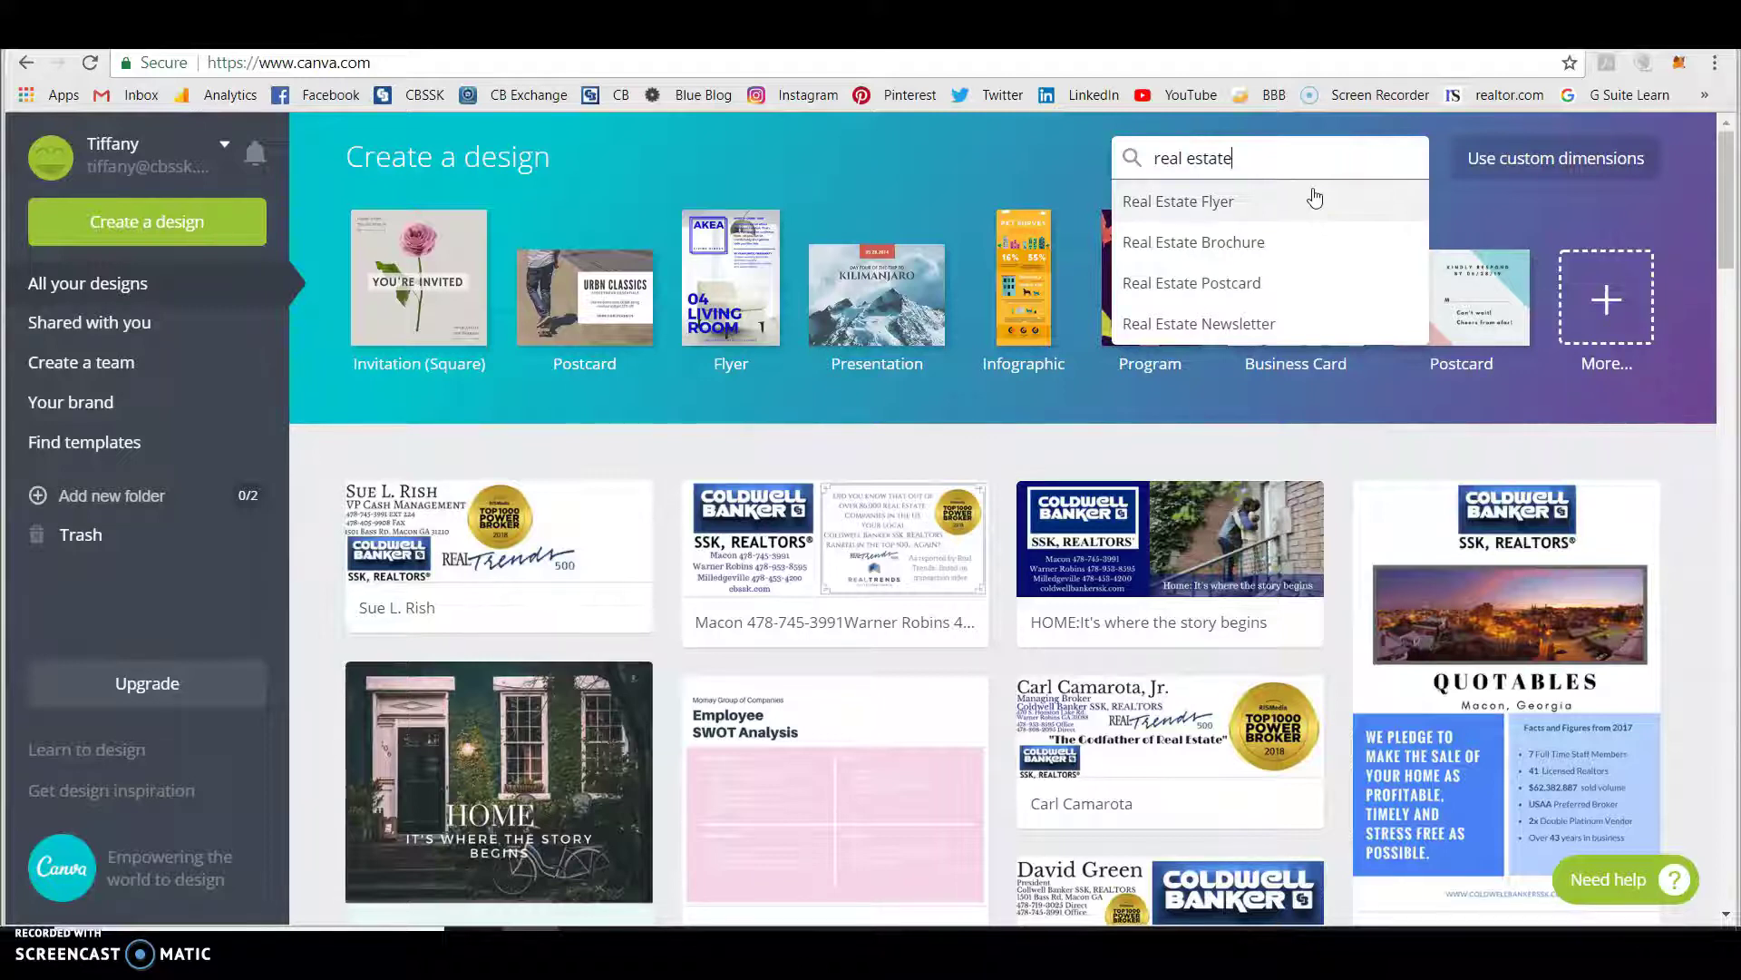
Open a new blank Real Estate Flyer and browse the available layouts.
{"action": "left_click", "coordinate": [1313, 195]}
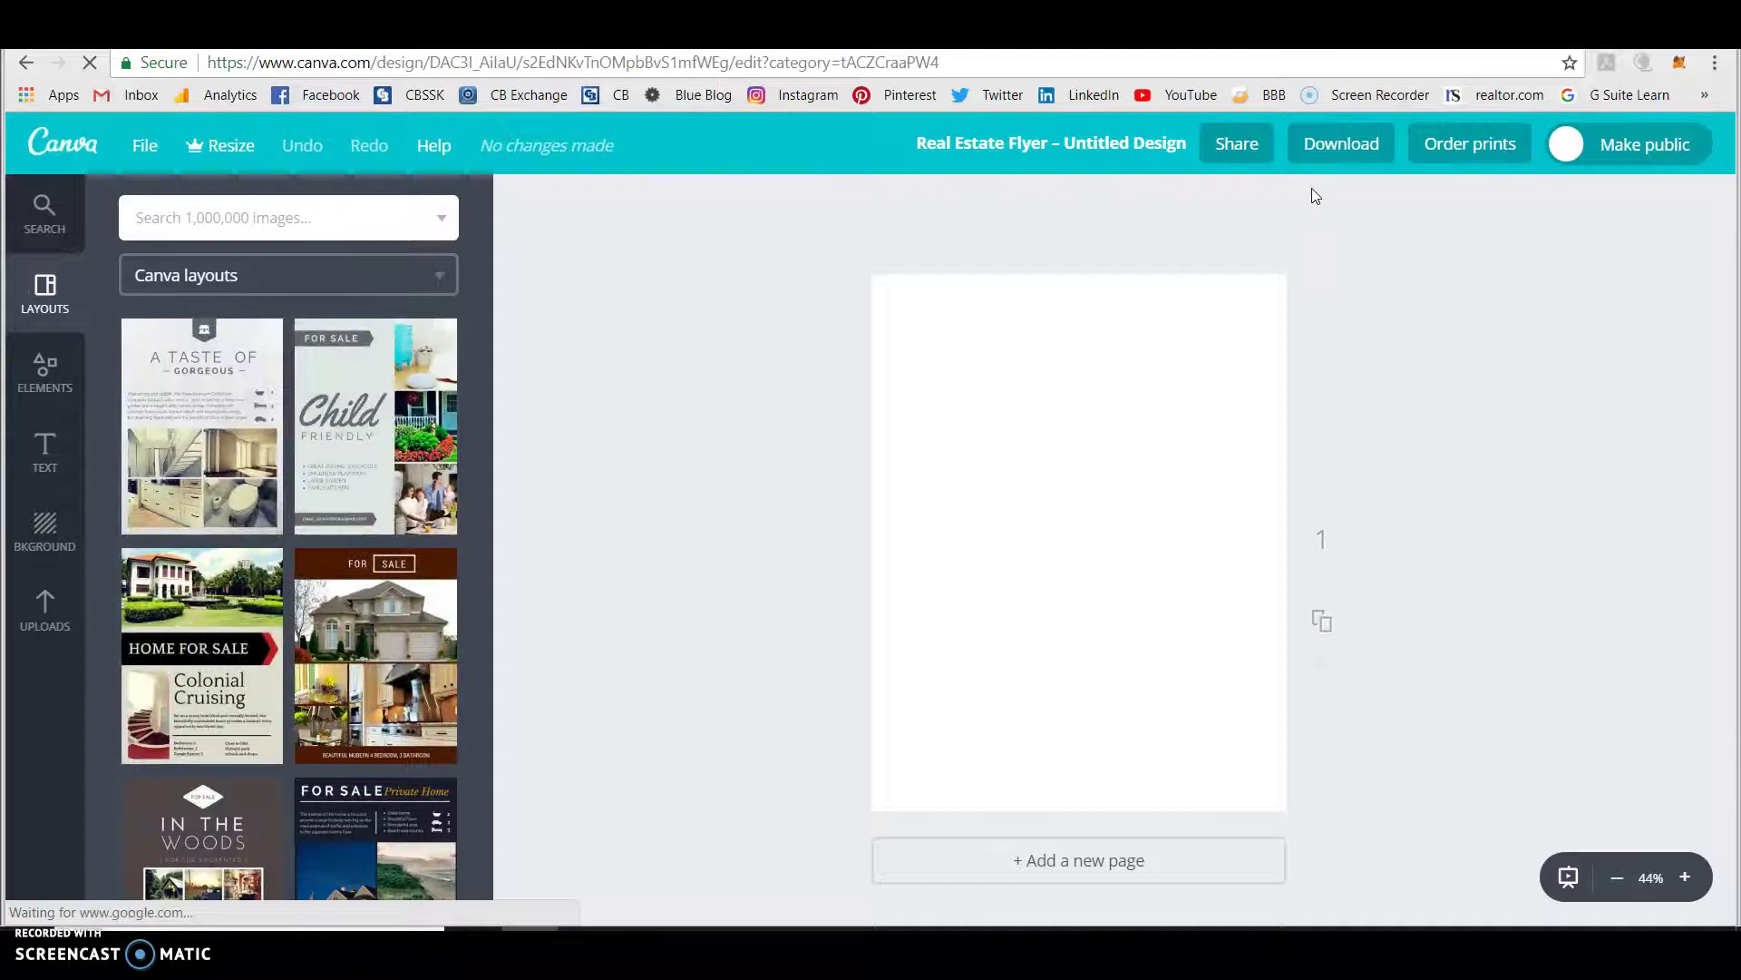
{"action": "left_click", "coordinate": [433, 497]}
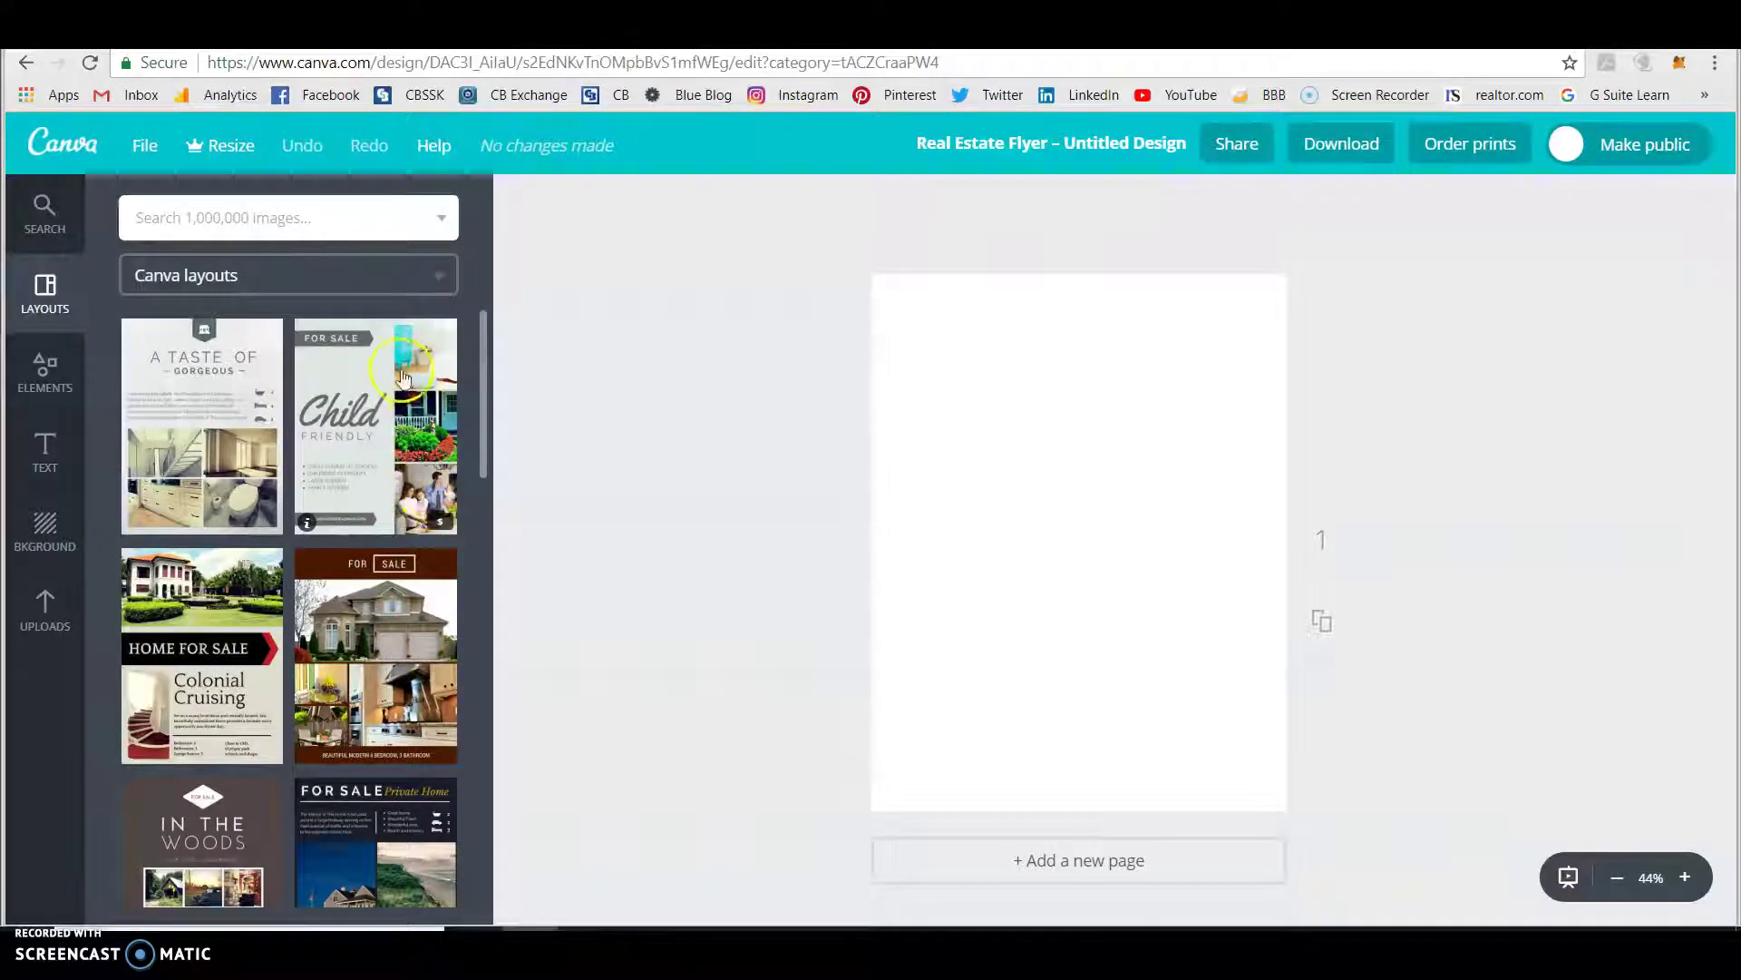
{"action": "scroll", "coordinate": [417, 687], "scroll_direction": "down", "scroll_amount": 3}
{"action": "scroll", "coordinate": [418, 686], "scroll_direction": "down", "scroll_amount": 5}
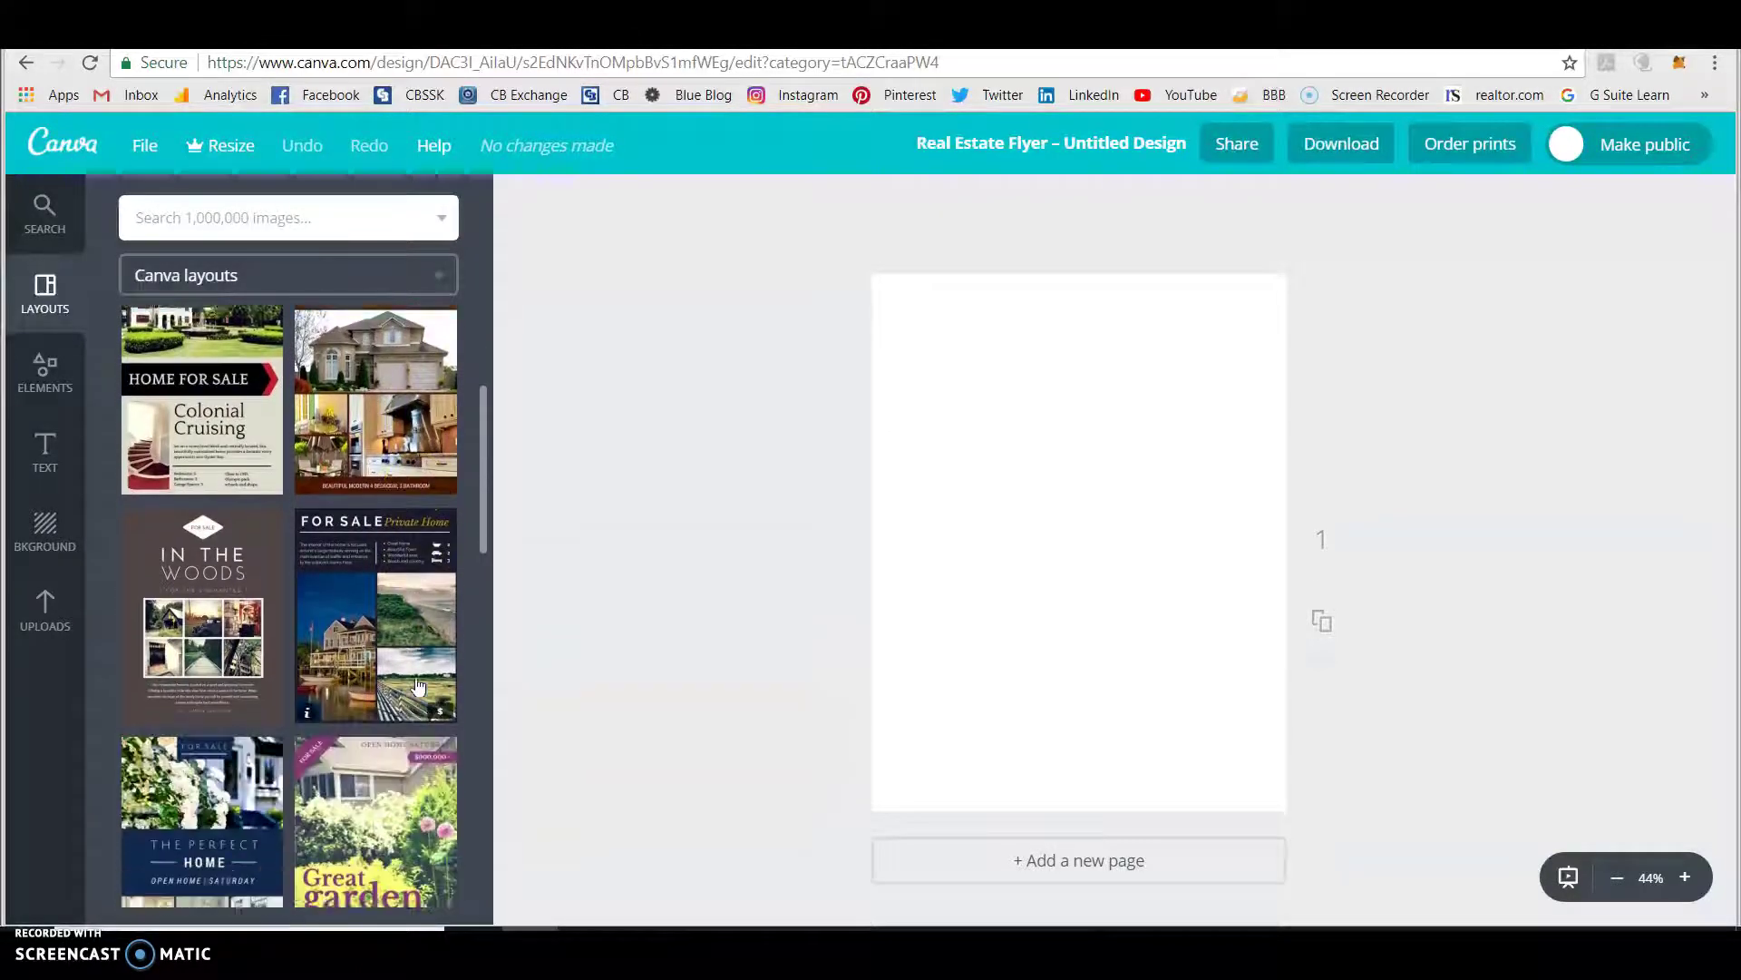
{"action": "scroll", "coordinate": [417, 687], "scroll_direction": "down", "scroll_amount": 2}
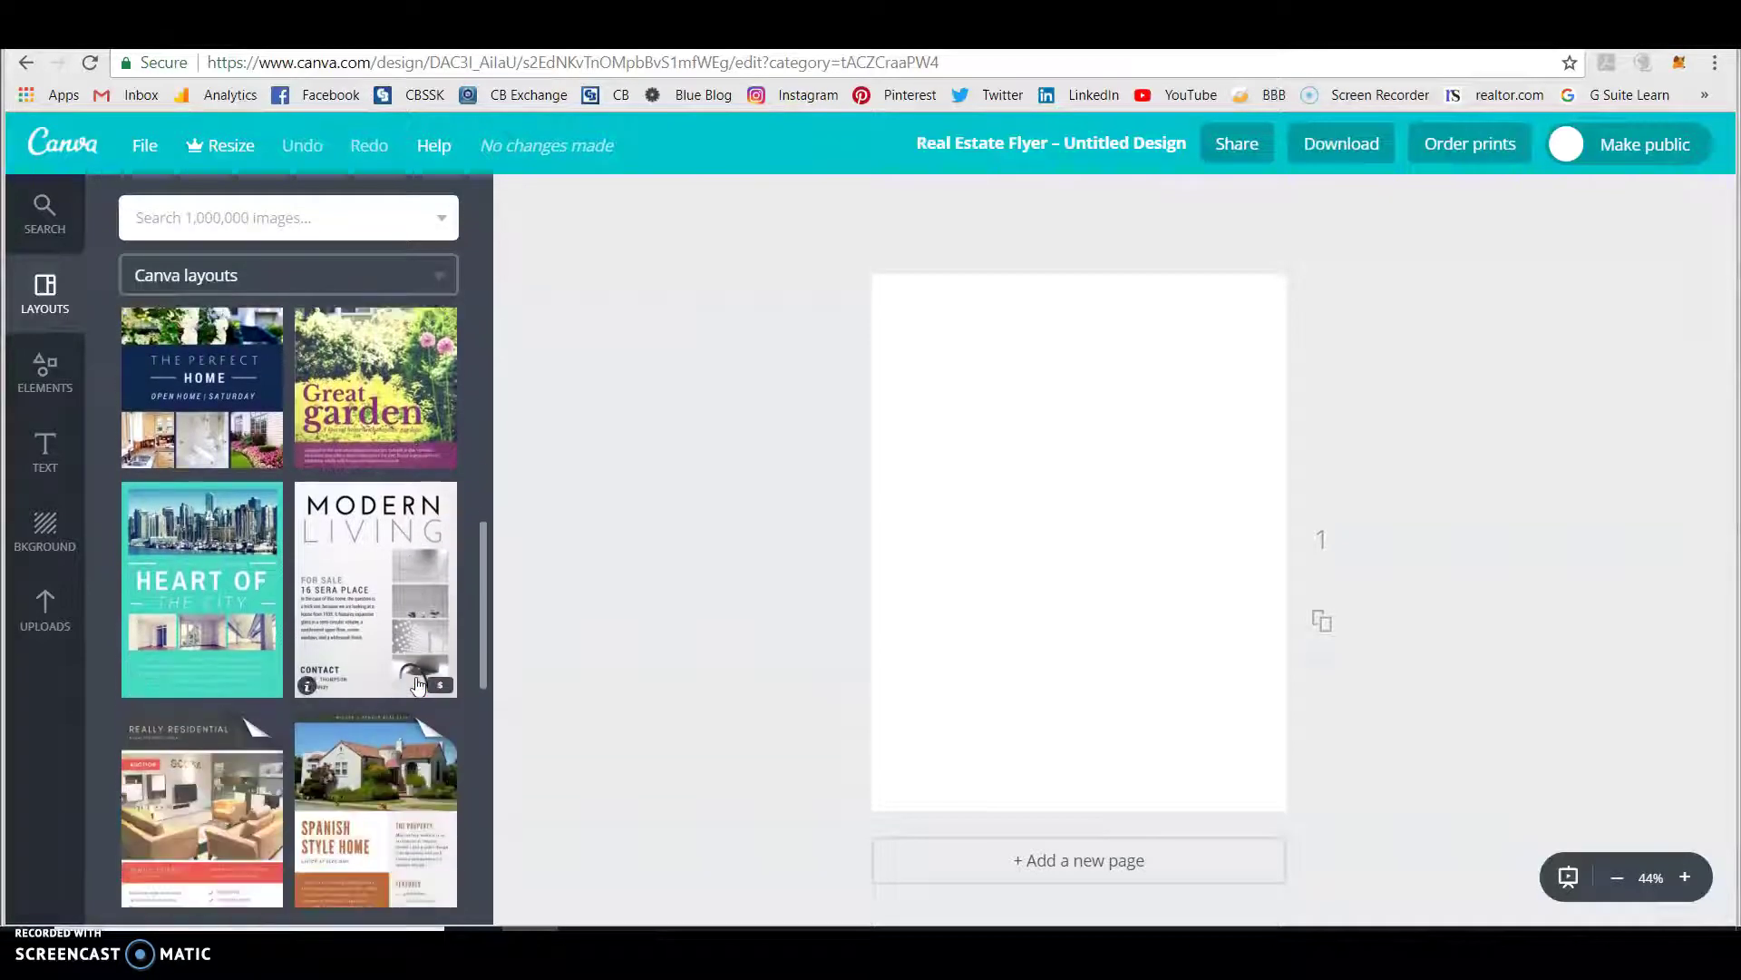
{"action": "left_click", "coordinate": [196, 542]}
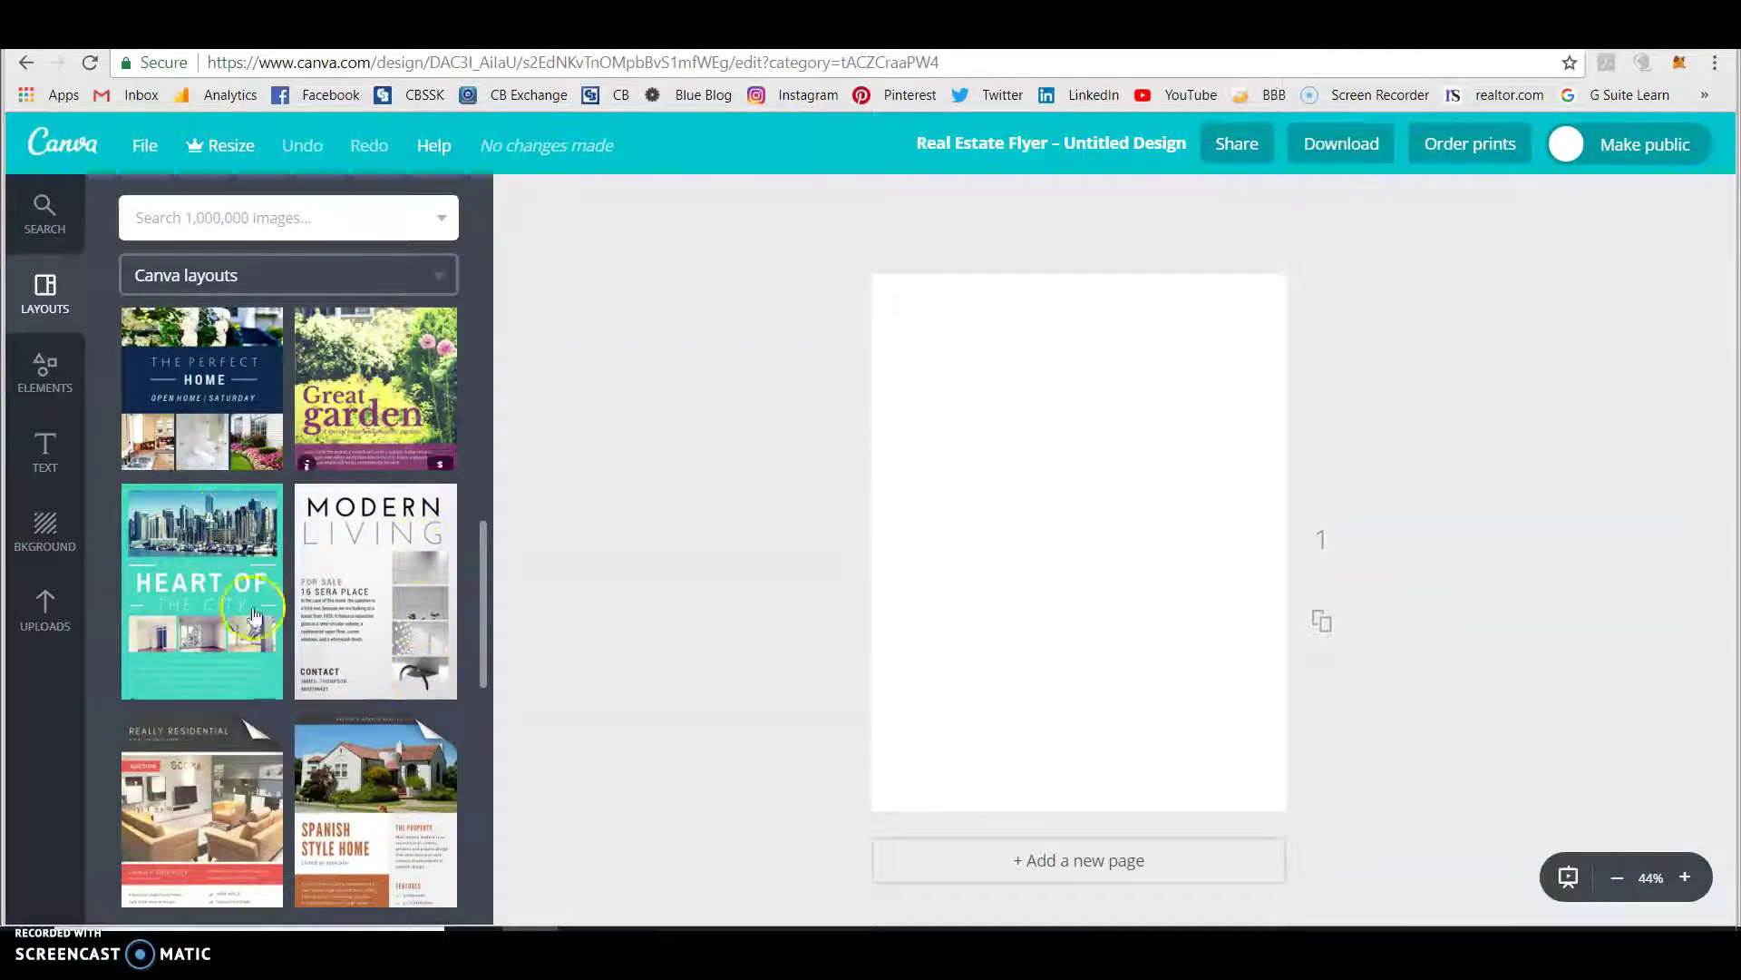
{"action": "scroll", "coordinate": [254, 590], "scroll_direction": "down", "scroll_amount": 3}
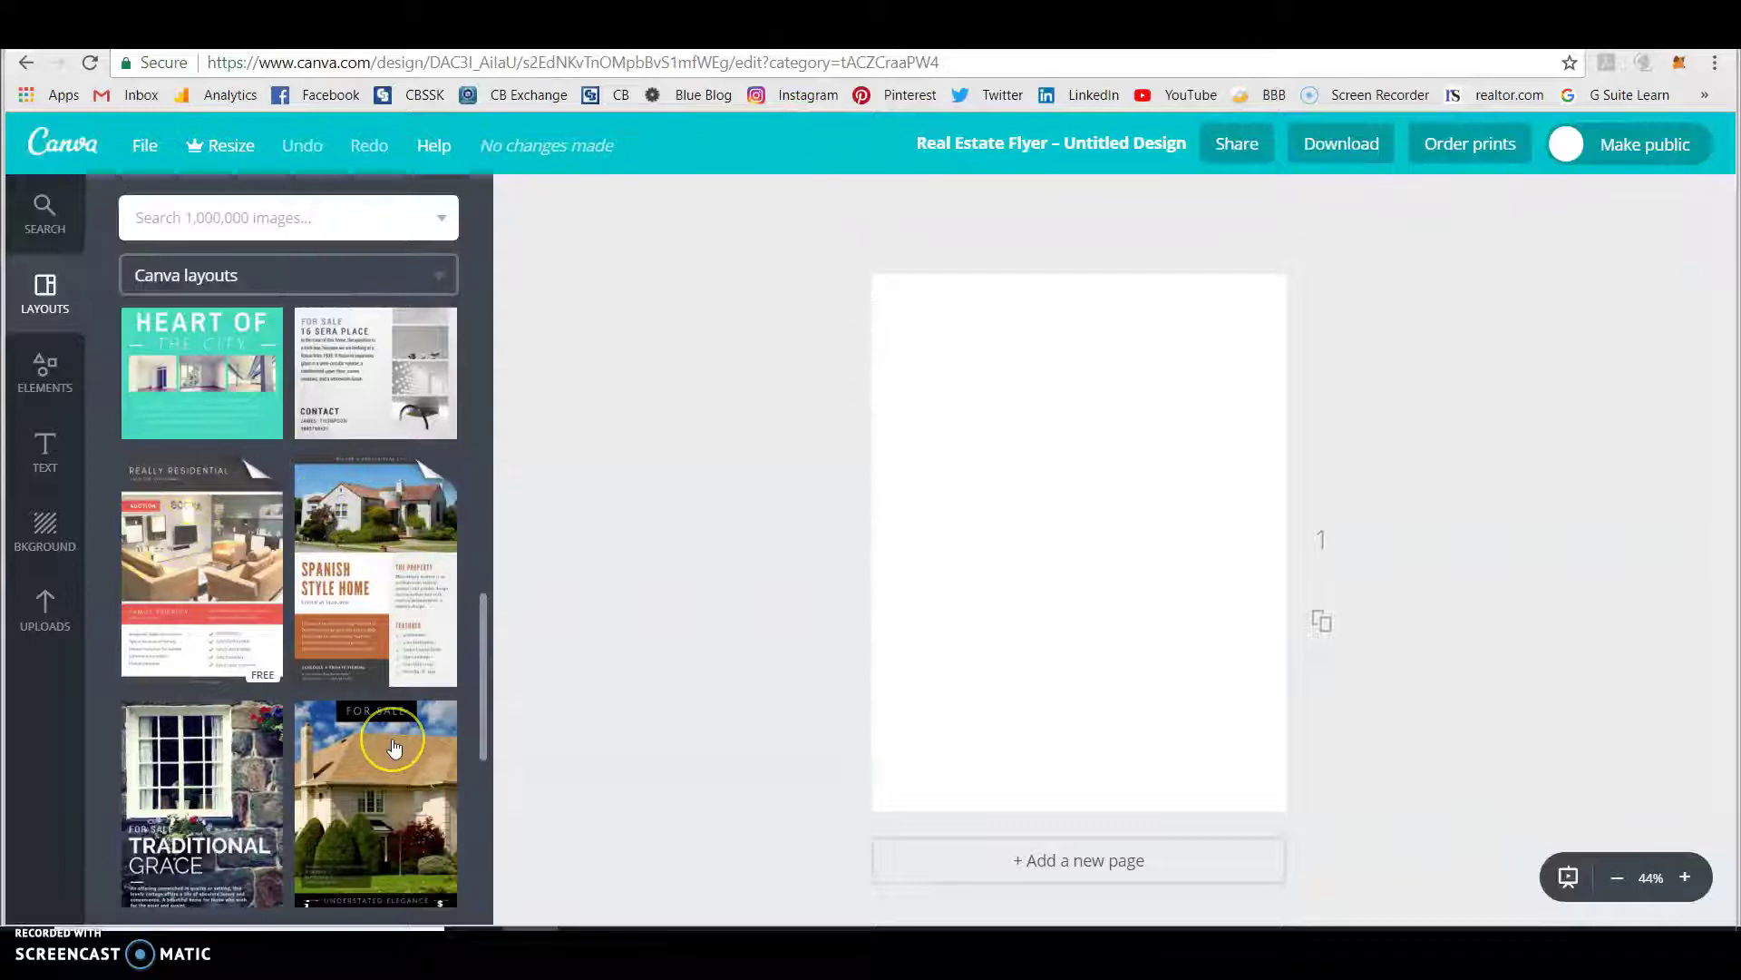
{"action": "scroll", "coordinate": [392, 738], "scroll_direction": "down", "scroll_amount": 5}
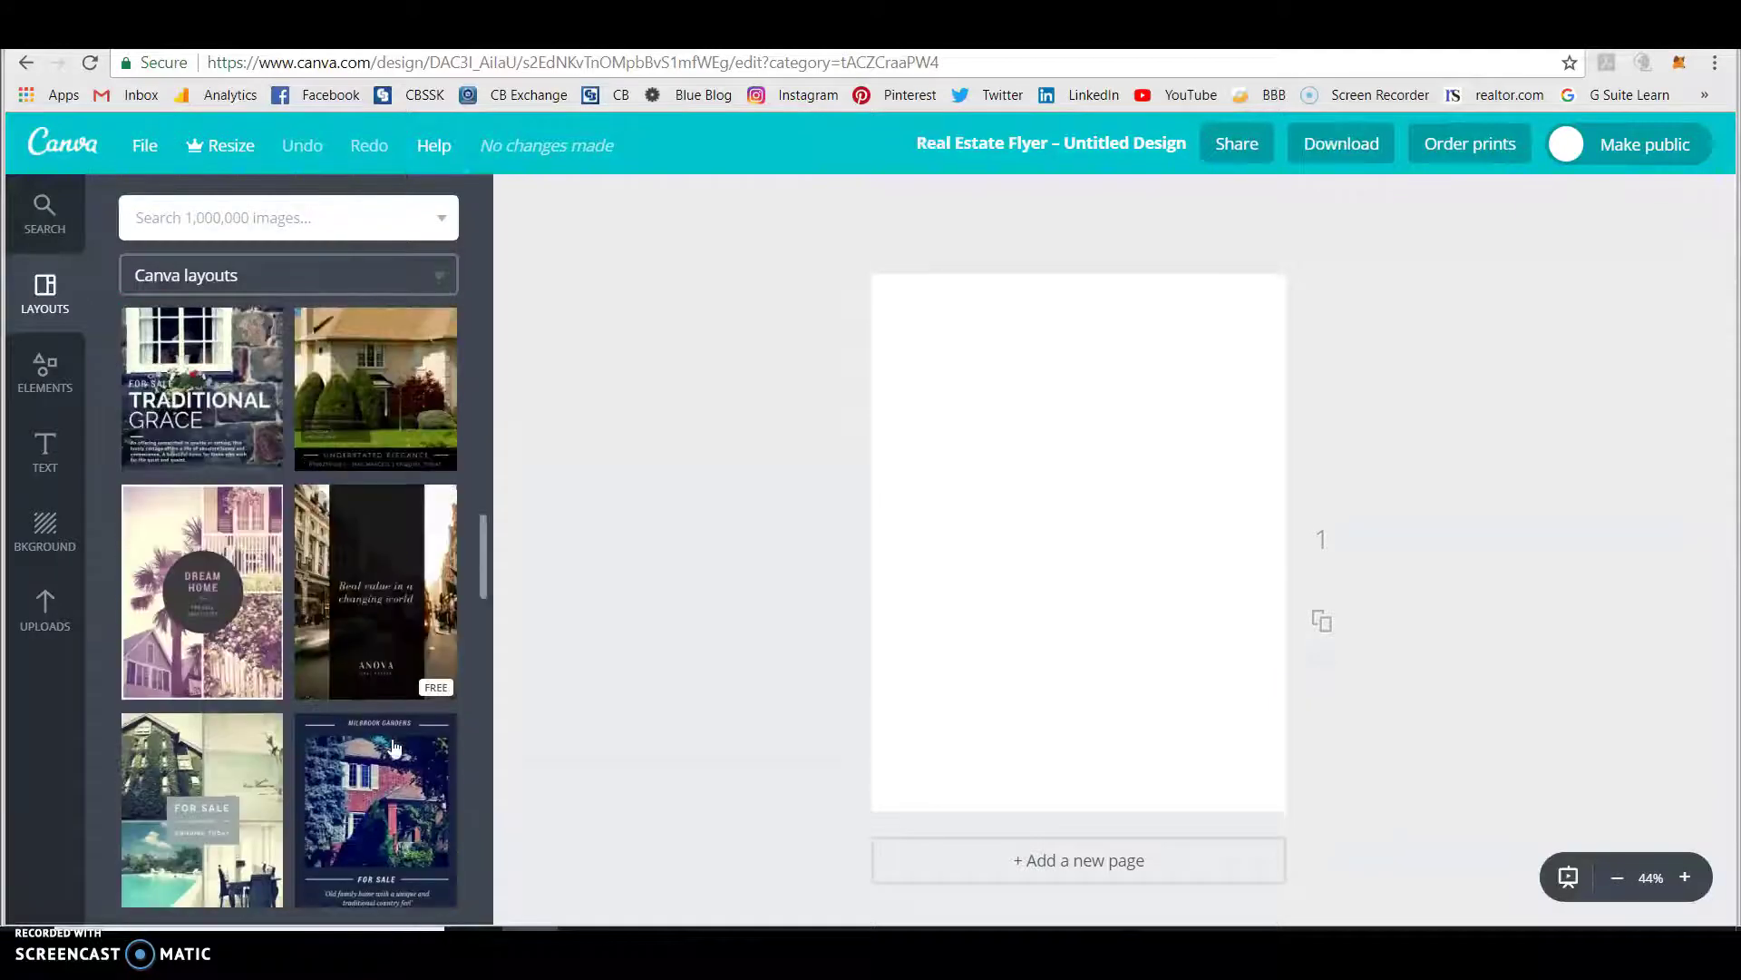
{"action": "scroll", "coordinate": [392, 745], "scroll_direction": "down", "scroll_amount": 3}
{"action": "scroll", "coordinate": [393, 748], "scroll_direction": "down", "scroll_amount": 2}
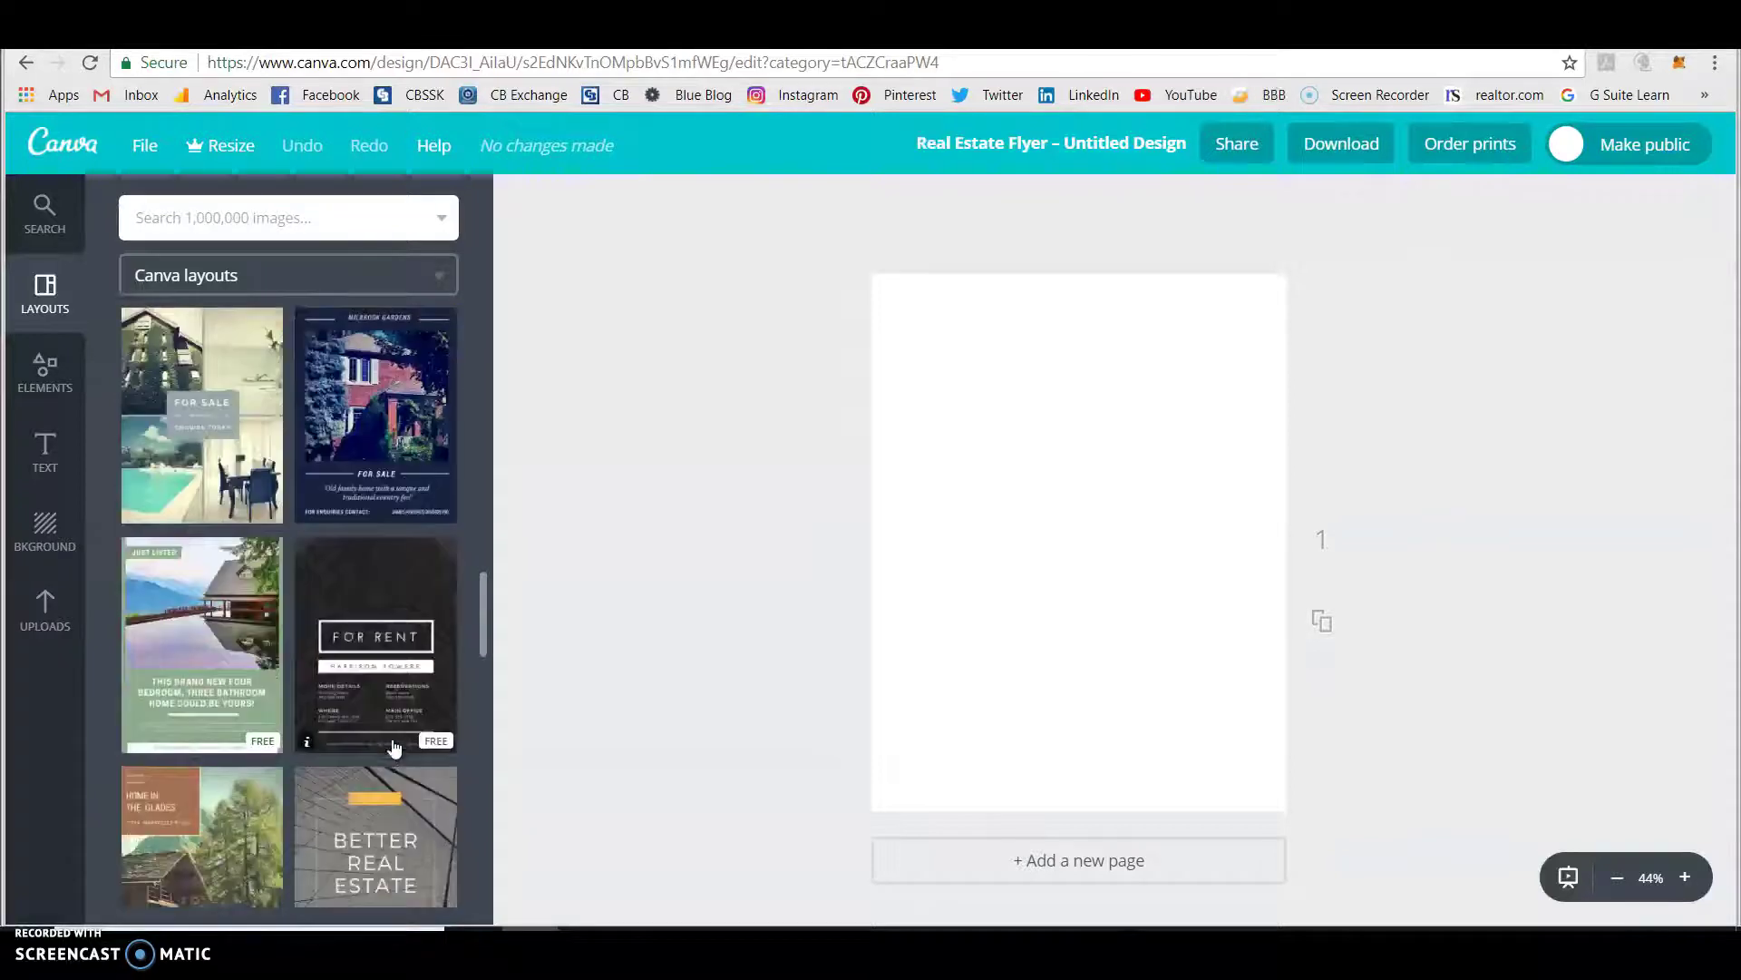
After failed tries with the For Sale poolside layout, apply the A Bit of Country layout.
{"action": "left_click", "coordinate": [255, 408]}
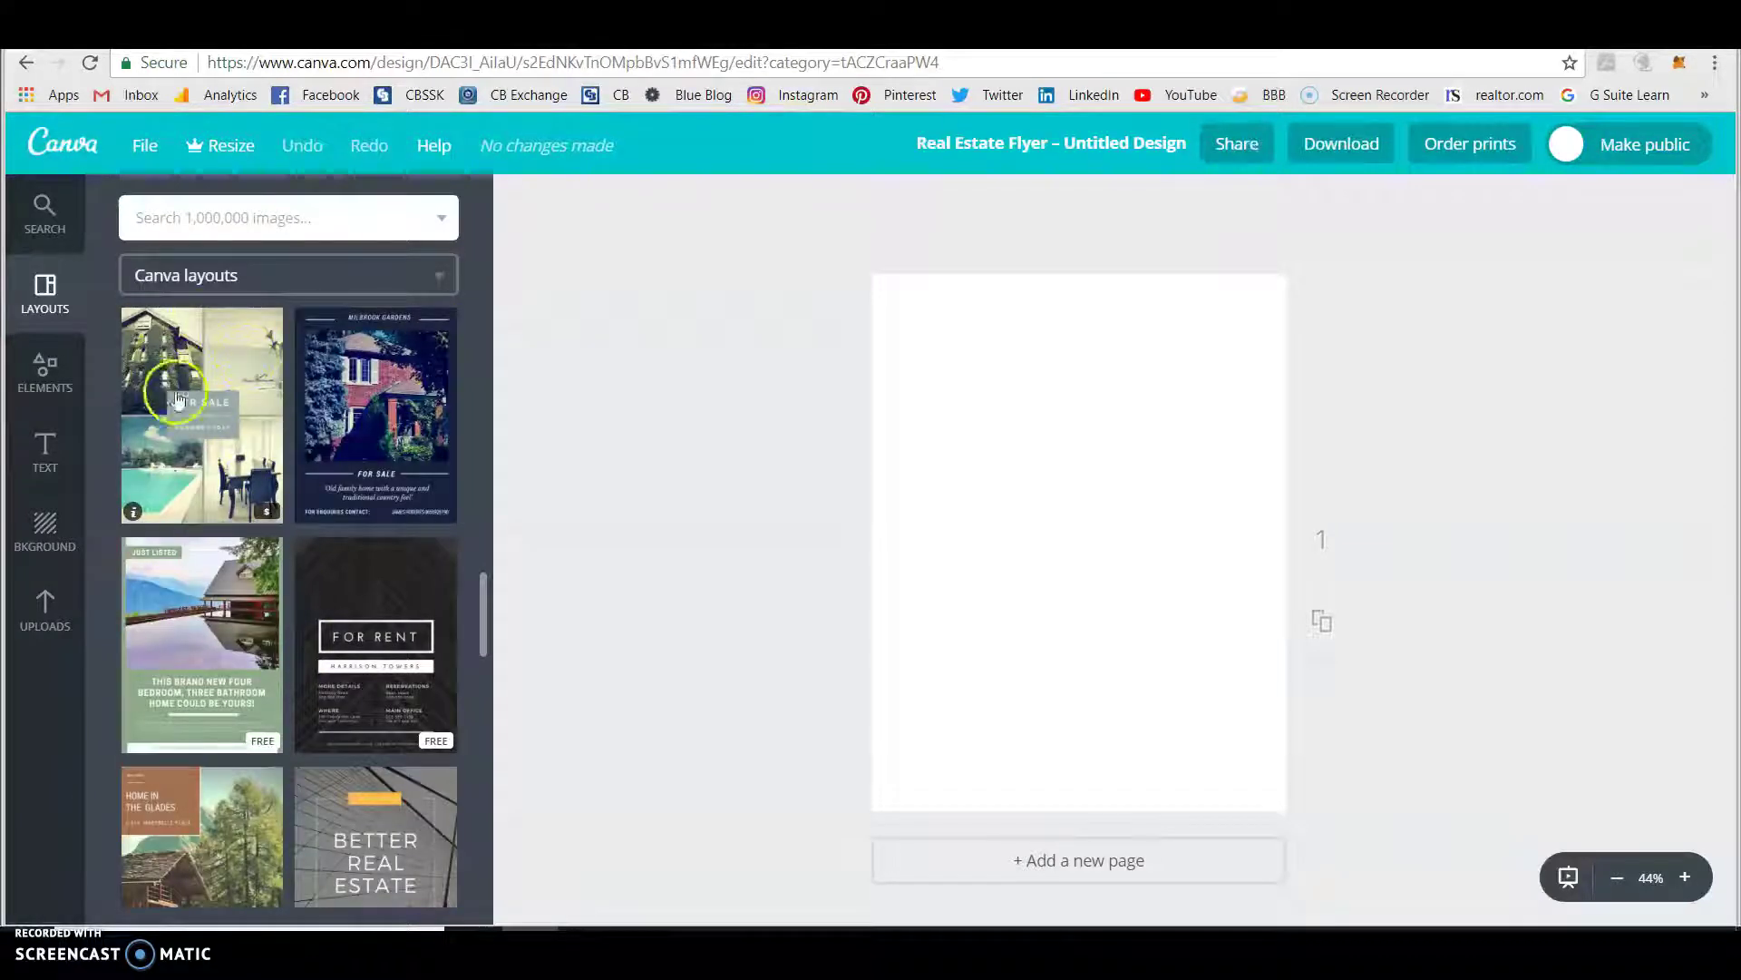
{"action": "left_click", "coordinate": [241, 420]}
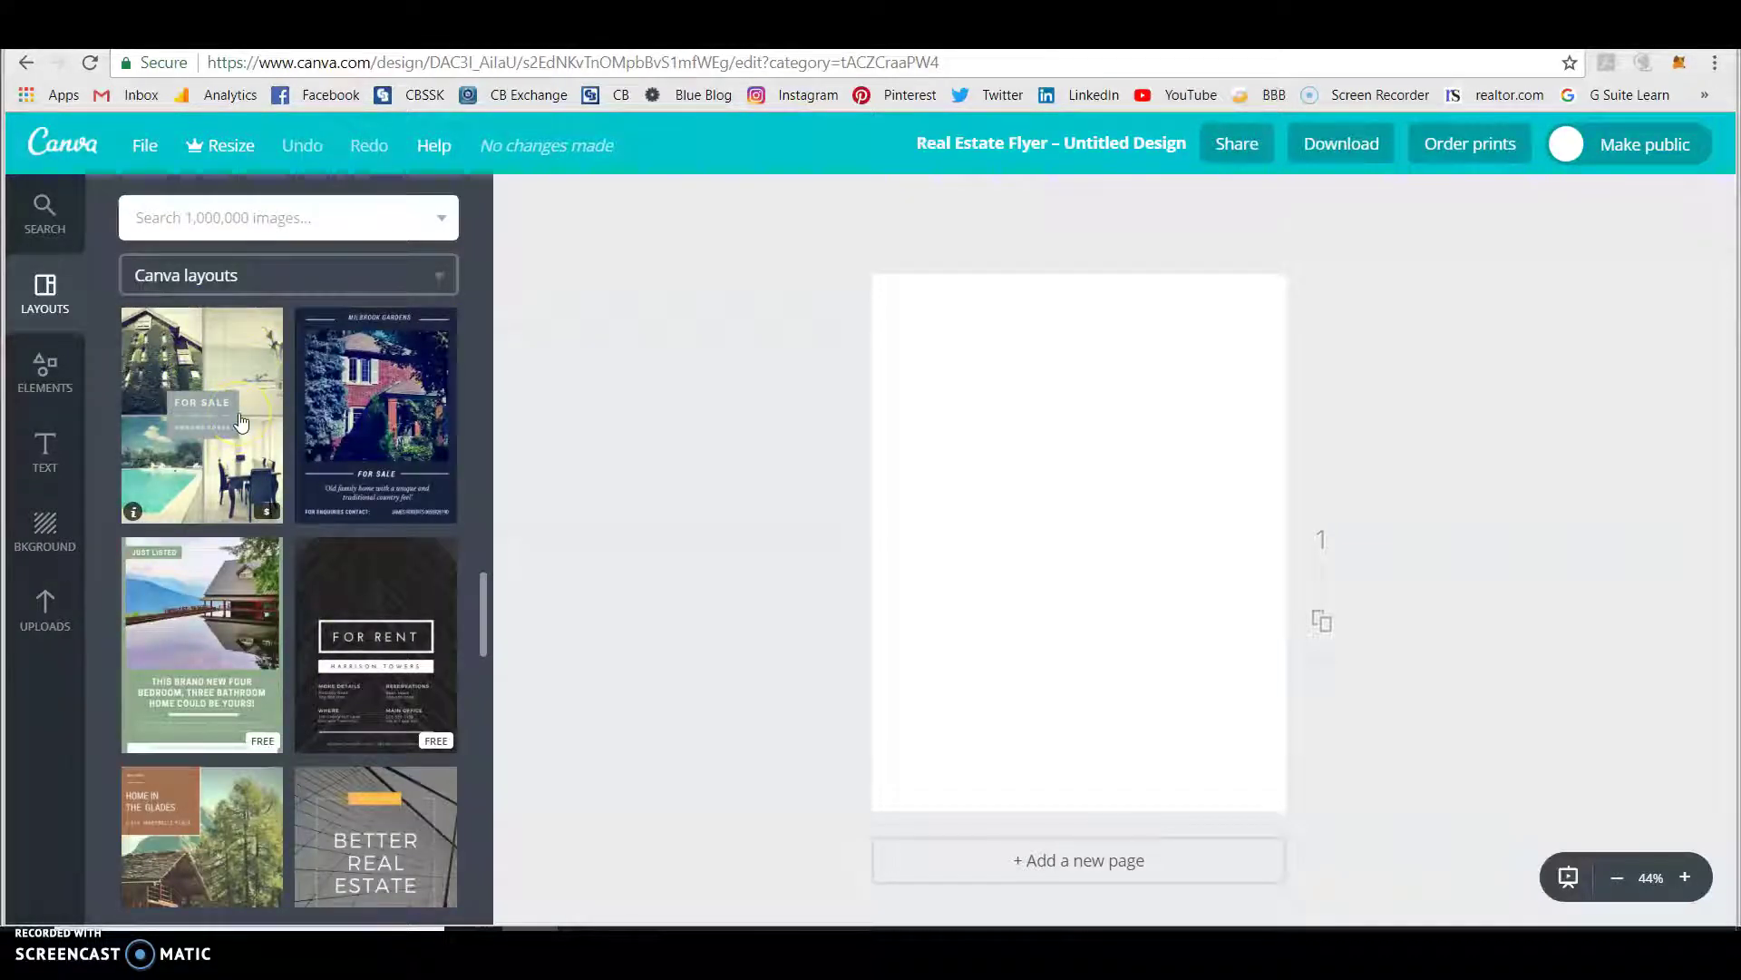
{"action": "left_click", "coordinate": [226, 427]}
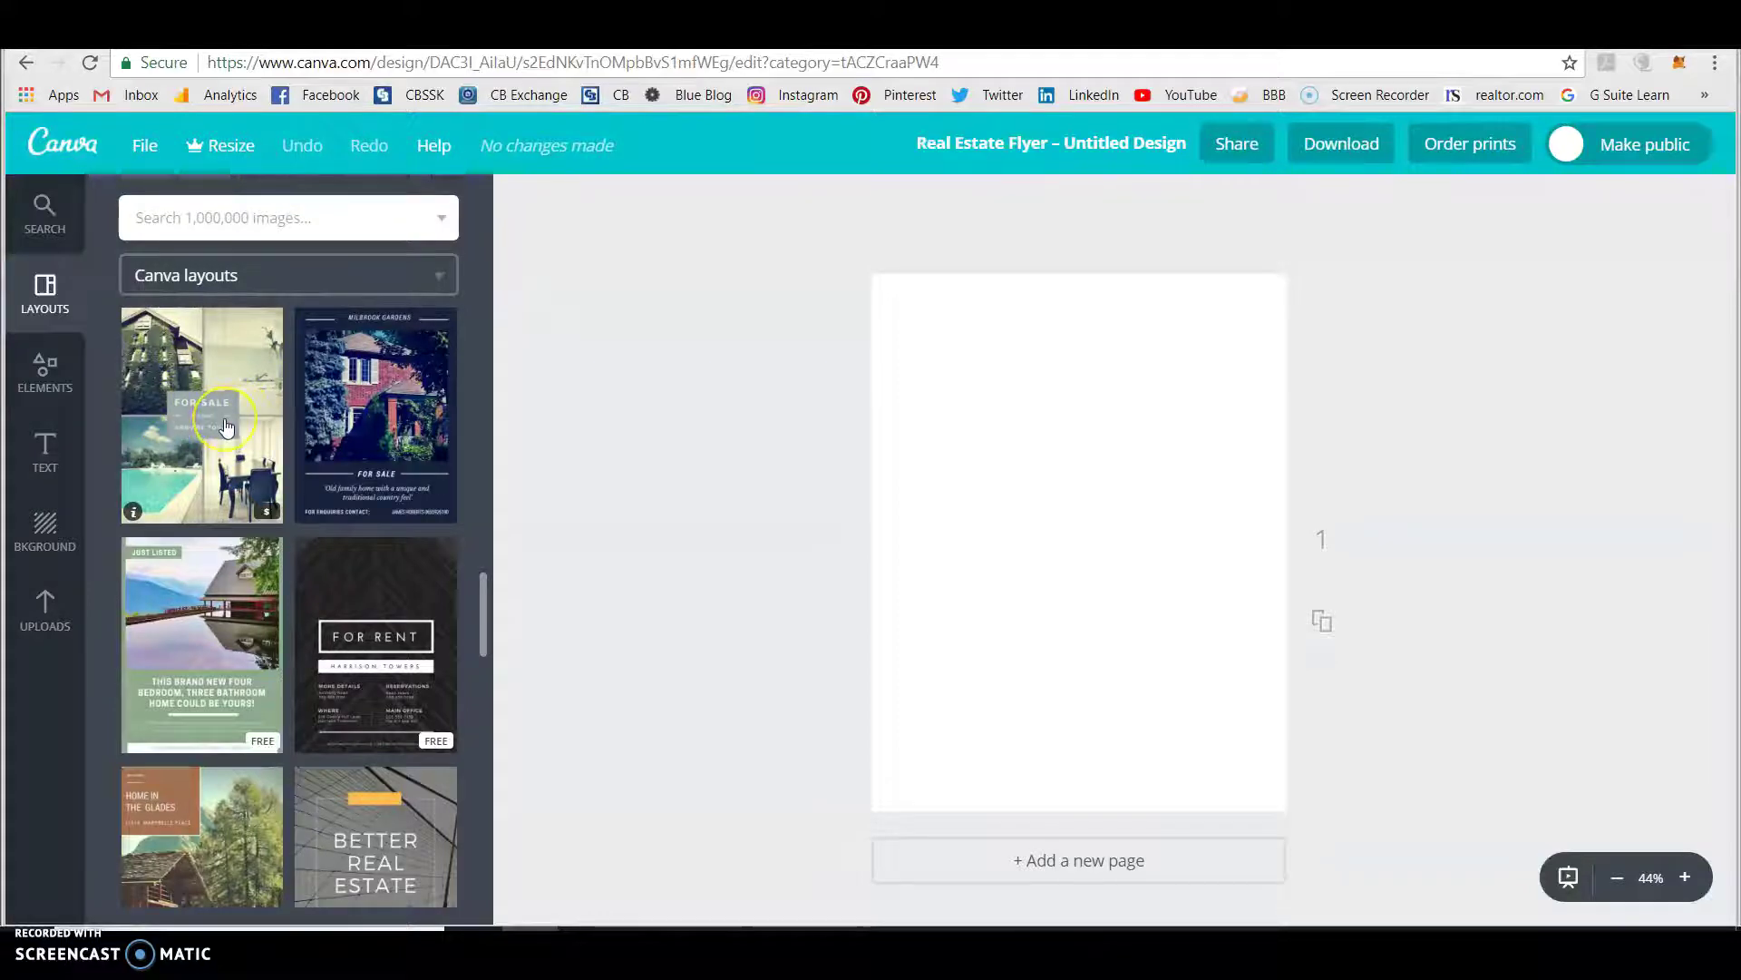
{"action": "left_click", "coordinate": [331, 612]}
{"action": "scroll", "coordinate": [332, 619], "scroll_direction": "down", "scroll_amount": 4}
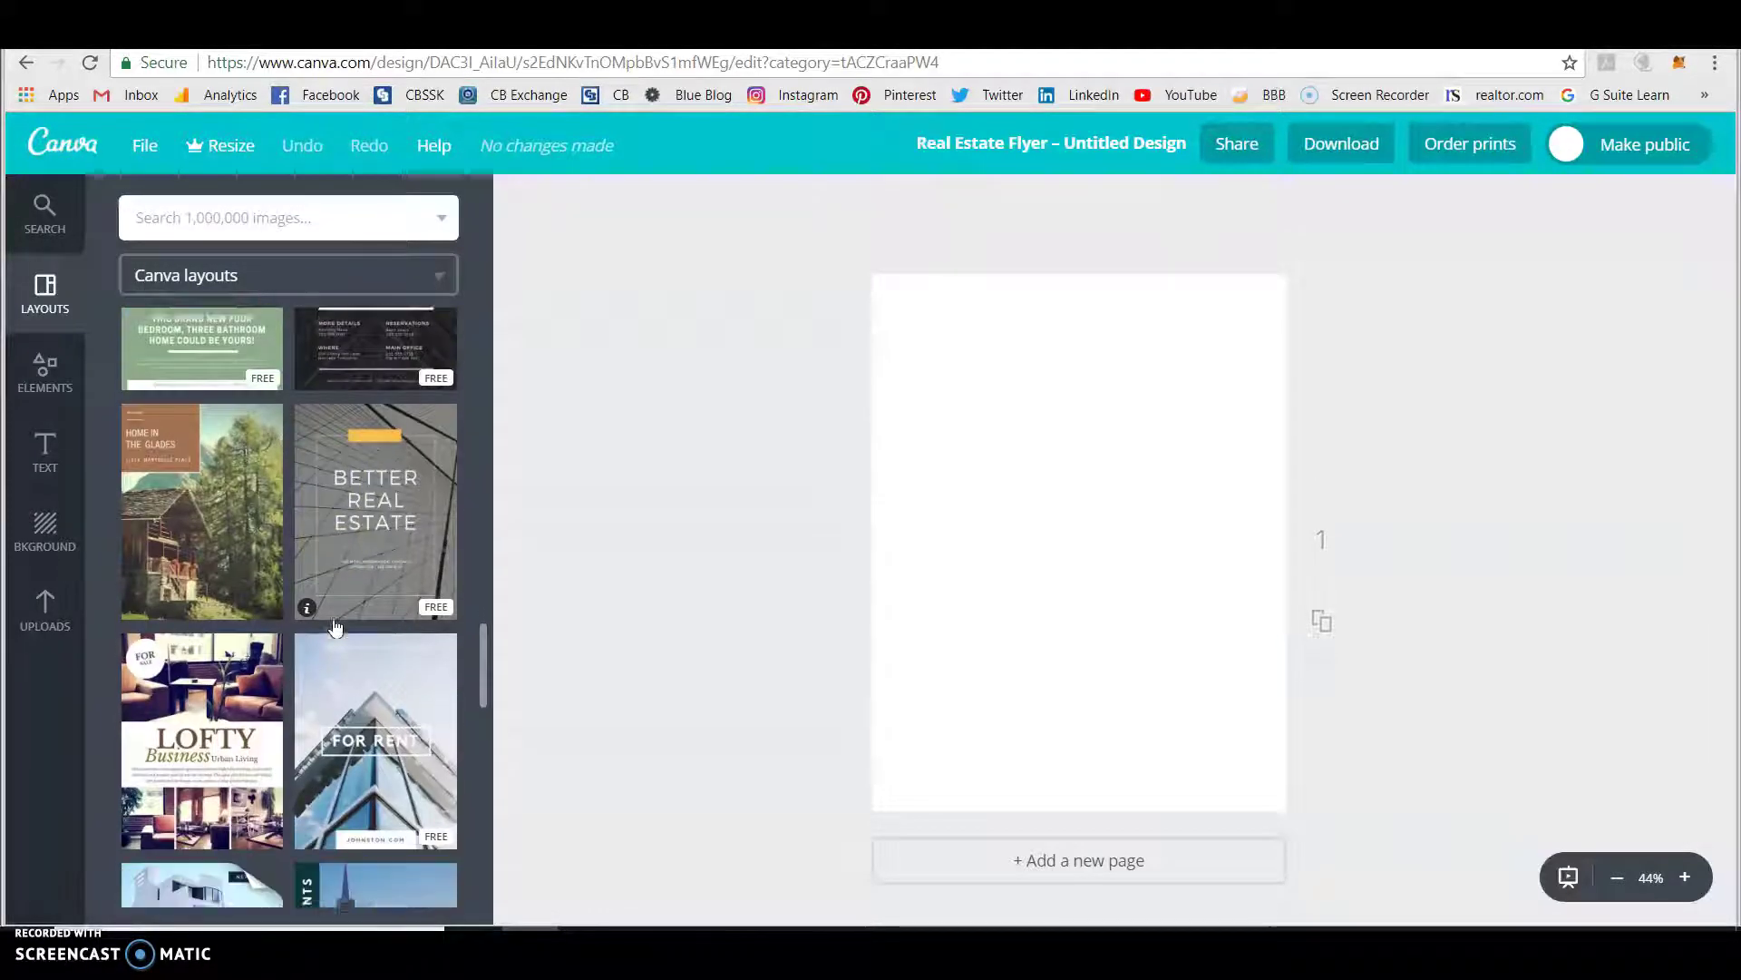
{"action": "scroll", "coordinate": [336, 626], "scroll_direction": "down", "scroll_amount": 1}
{"action": "left_click", "coordinate": [186, 449]}
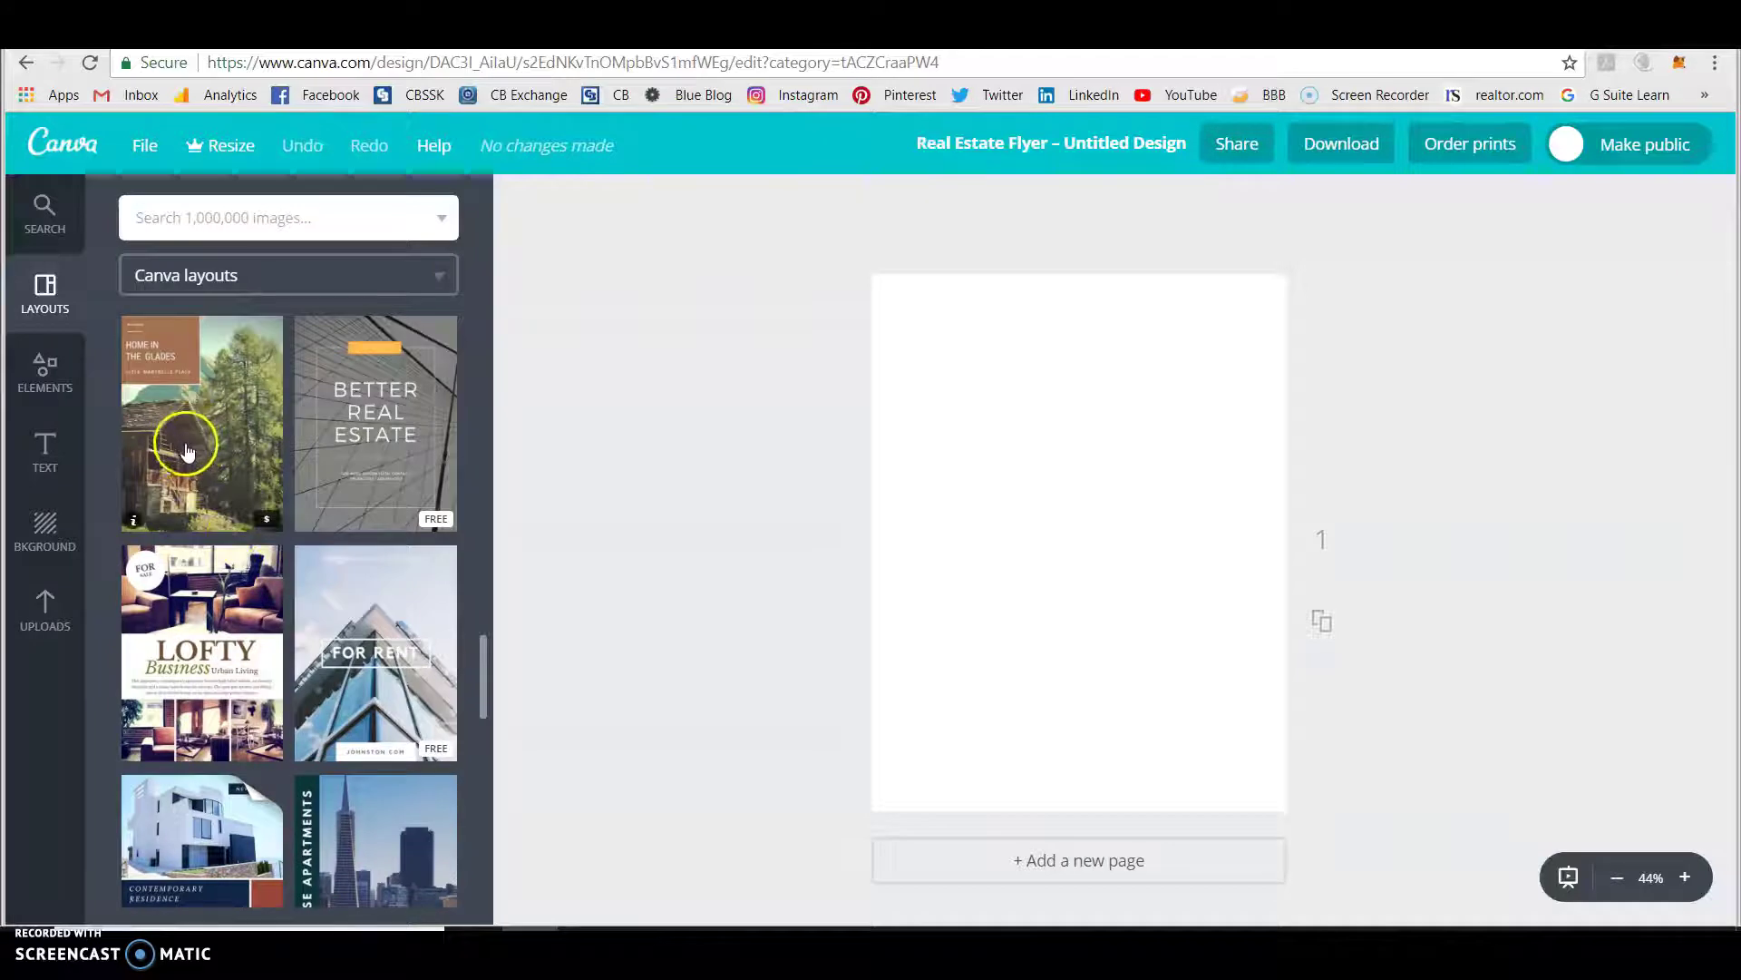
{"action": "scroll", "coordinate": [187, 451], "scroll_direction": "down", "scroll_amount": 1}
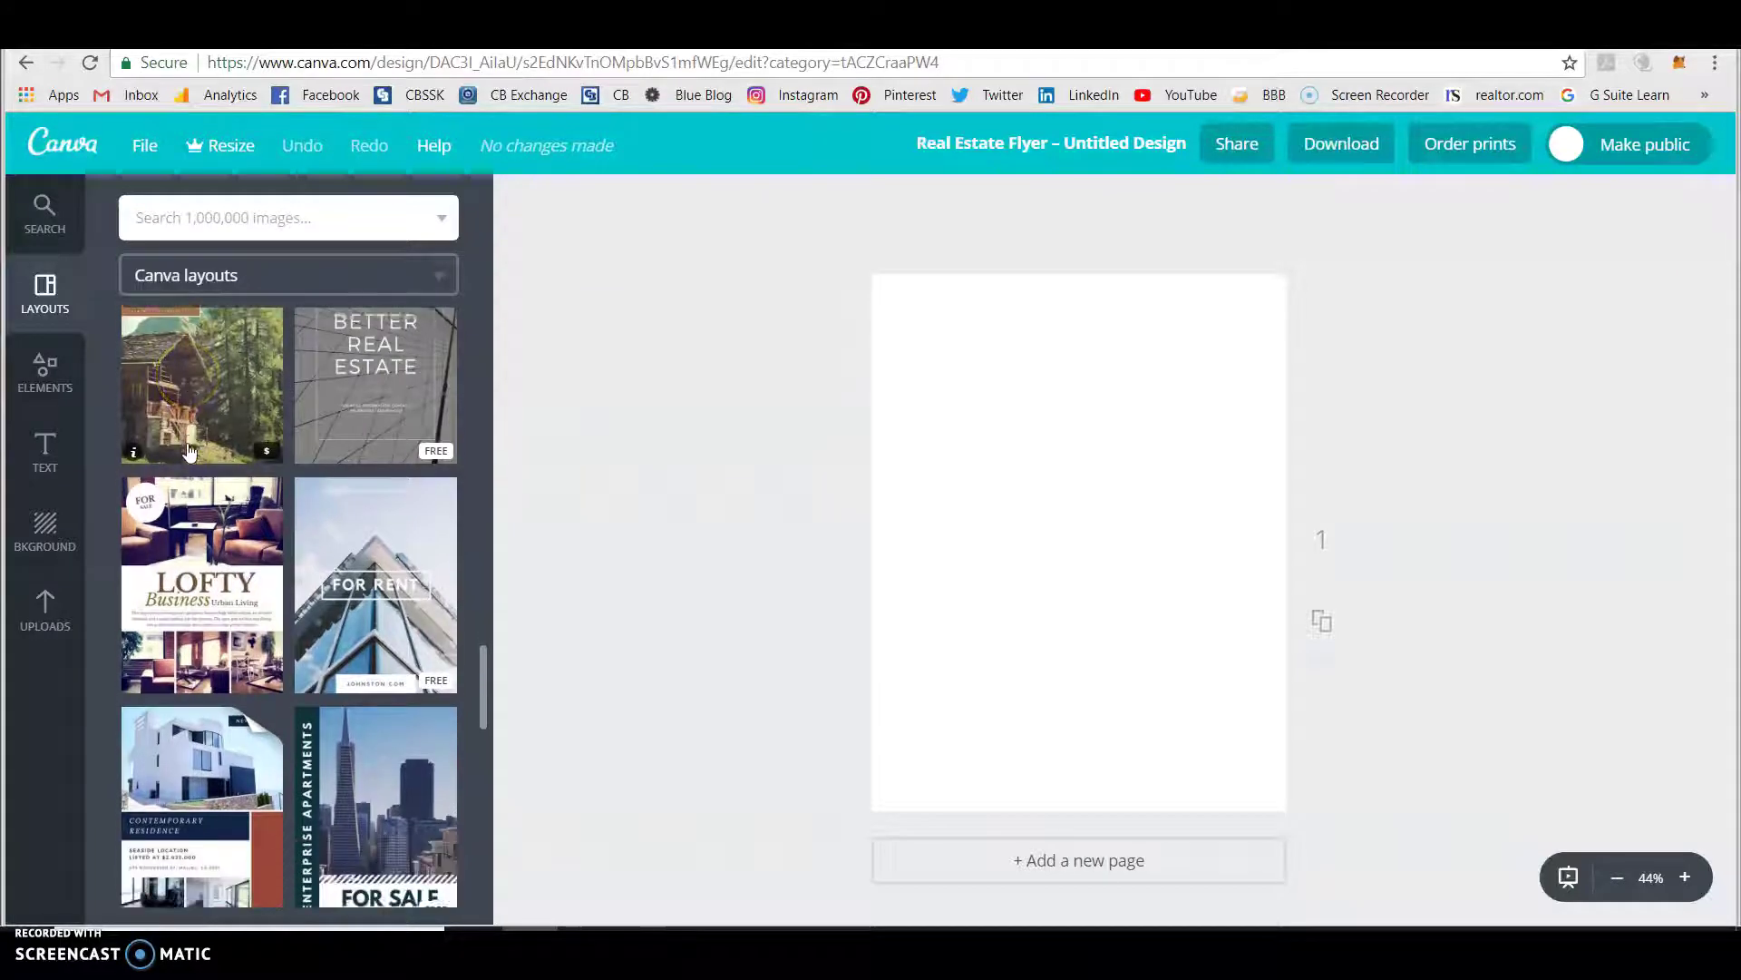
{"action": "scroll", "coordinate": [187, 451], "scroll_direction": "down", "scroll_amount": 5}
{"action": "left_click", "coordinate": [334, 633]}
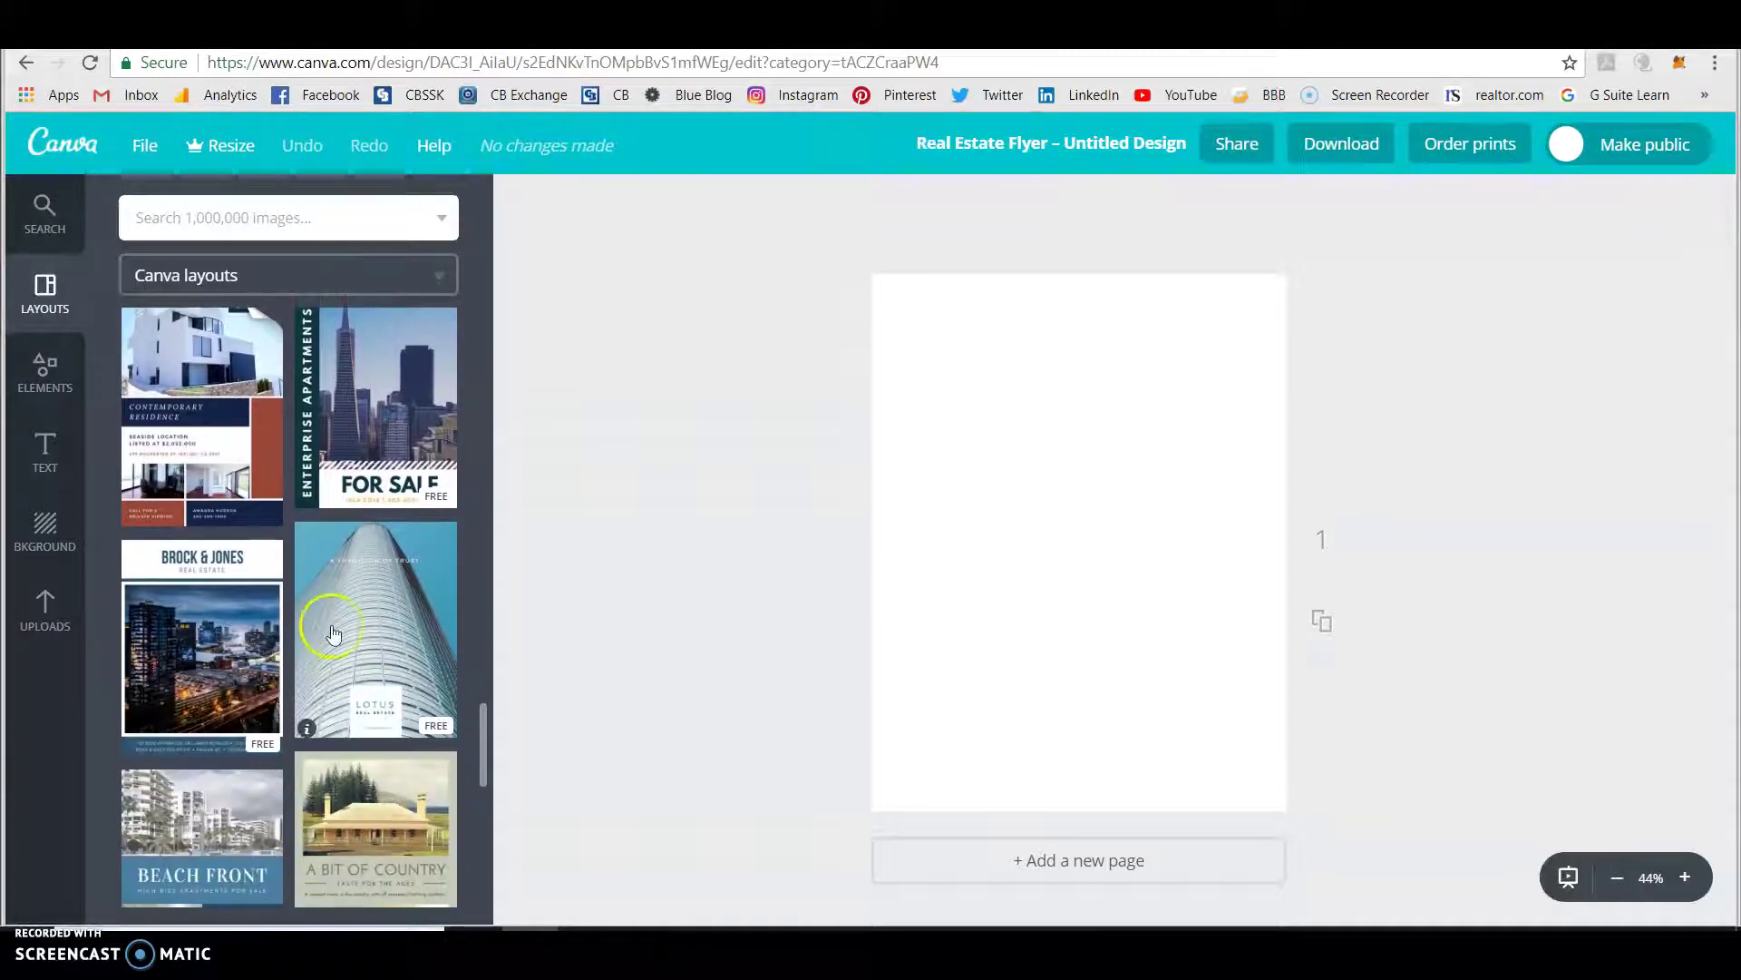
{"action": "scroll", "coordinate": [334, 633], "scroll_direction": "down", "scroll_amount": 5}
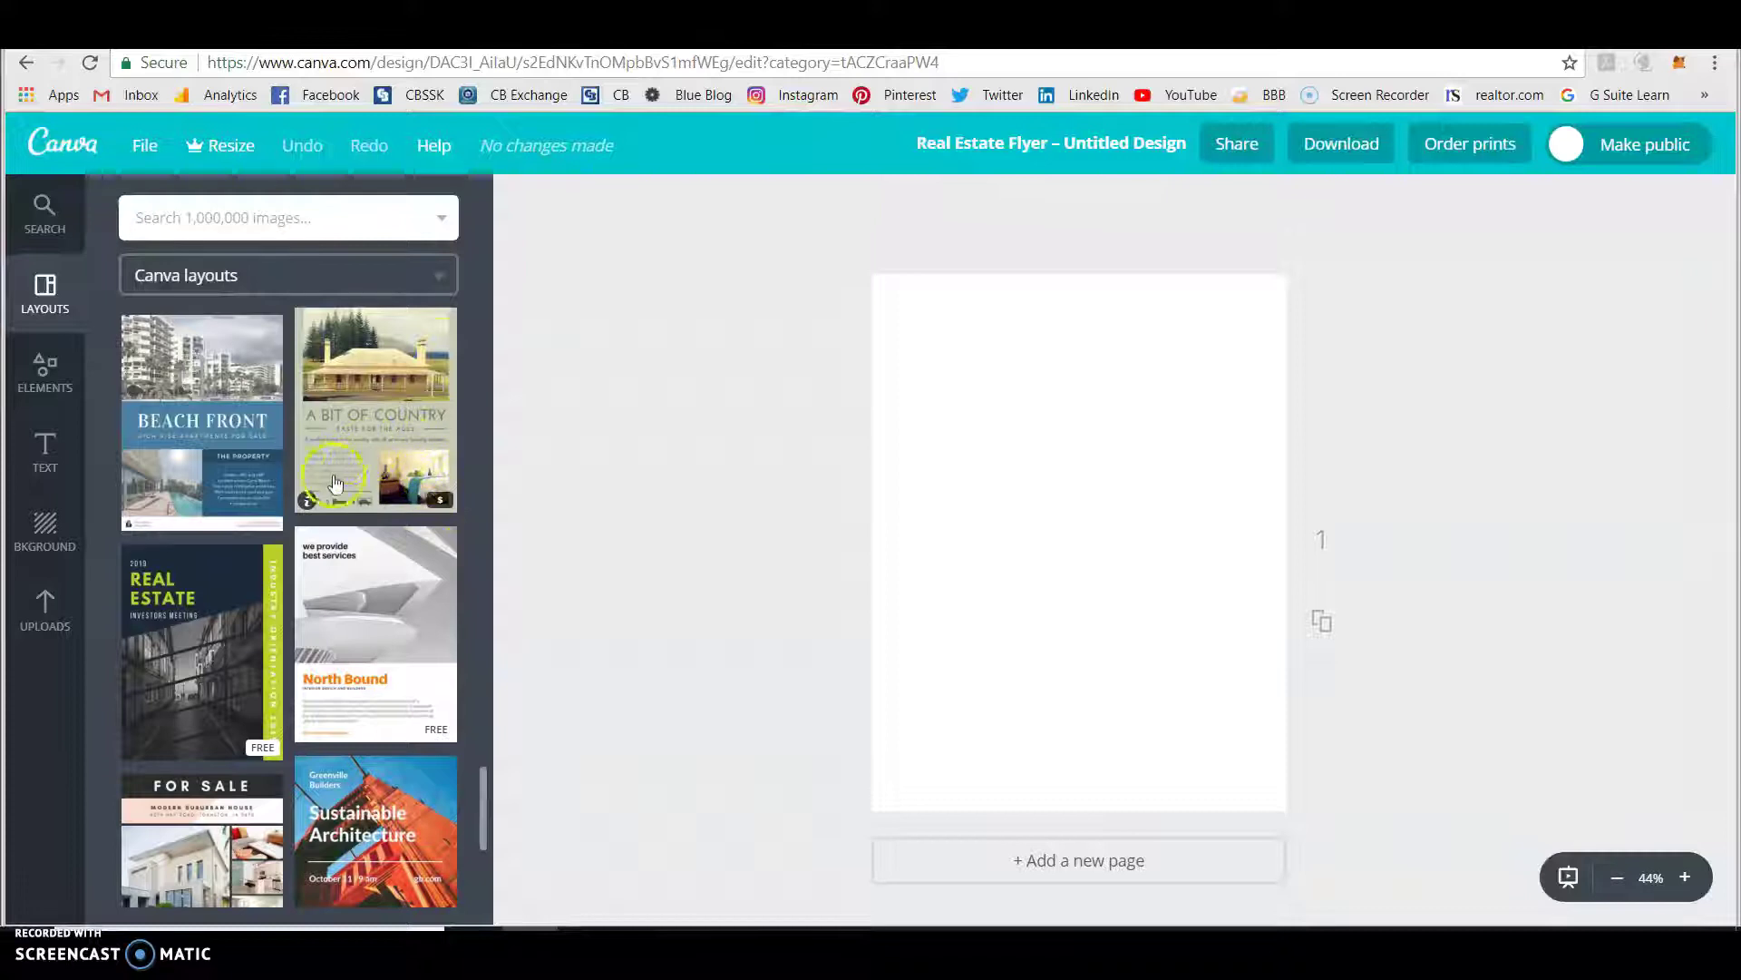
{"action": "left_click", "coordinate": [376, 396]}
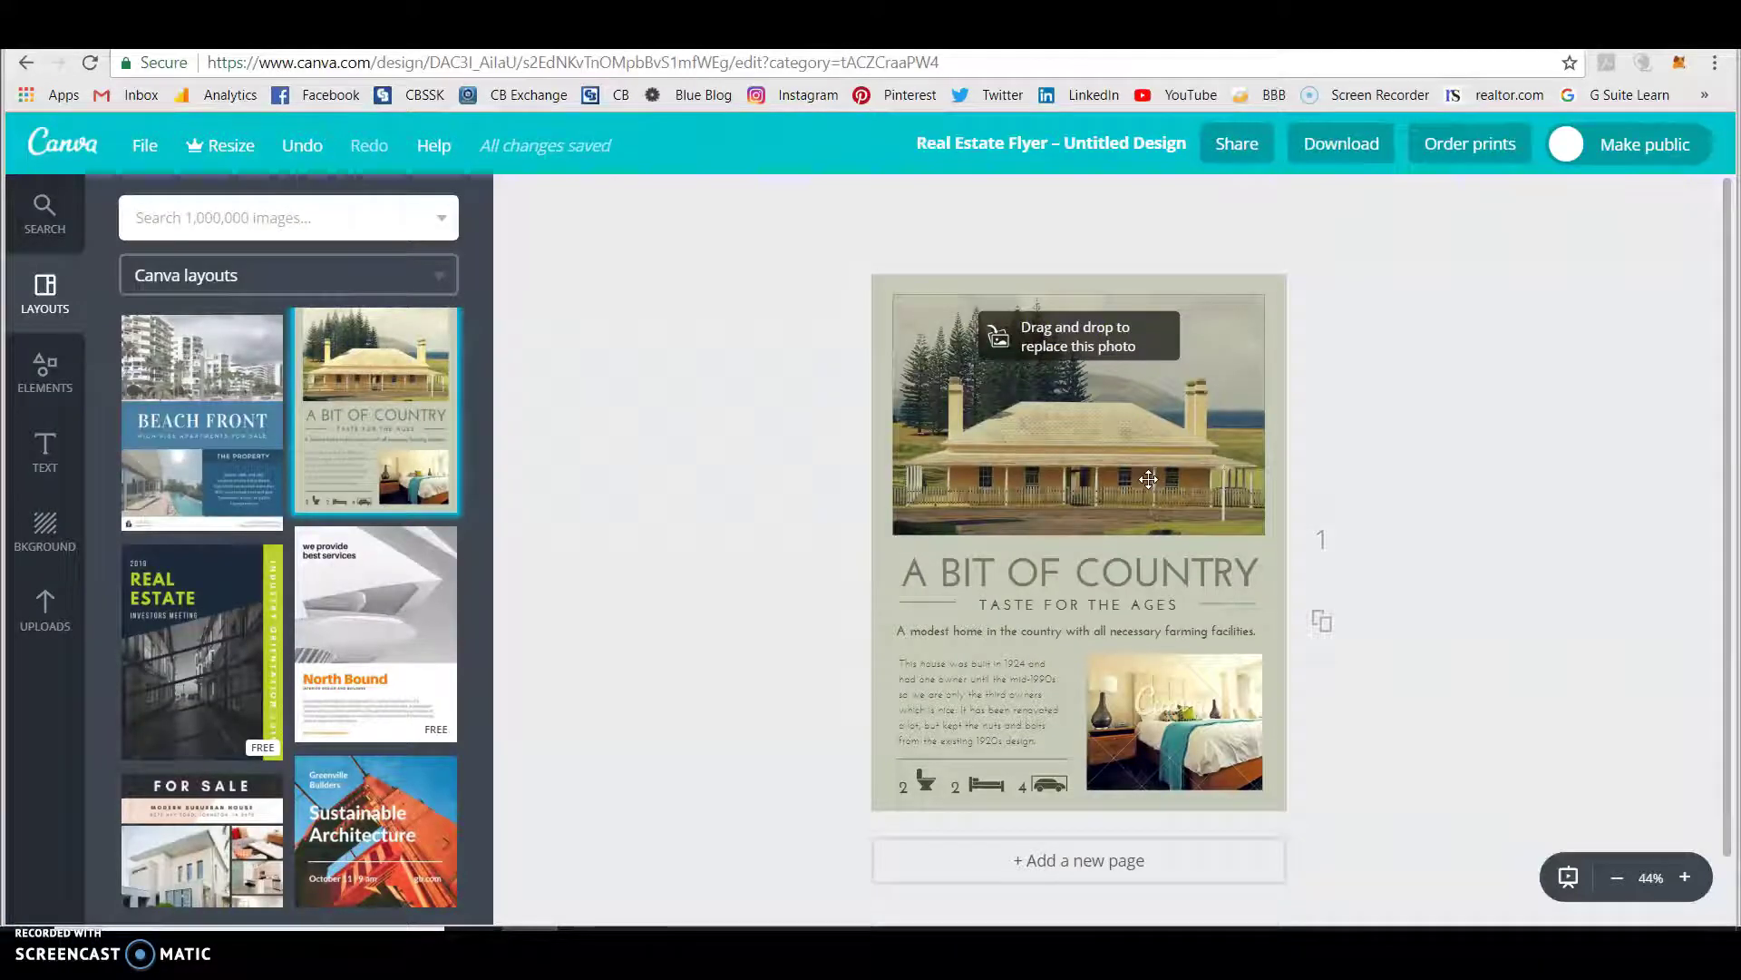
Drag a house picture from Uploads onto the flyer's top photo frame.
{"action": "left_click", "coordinate": [46, 609]}
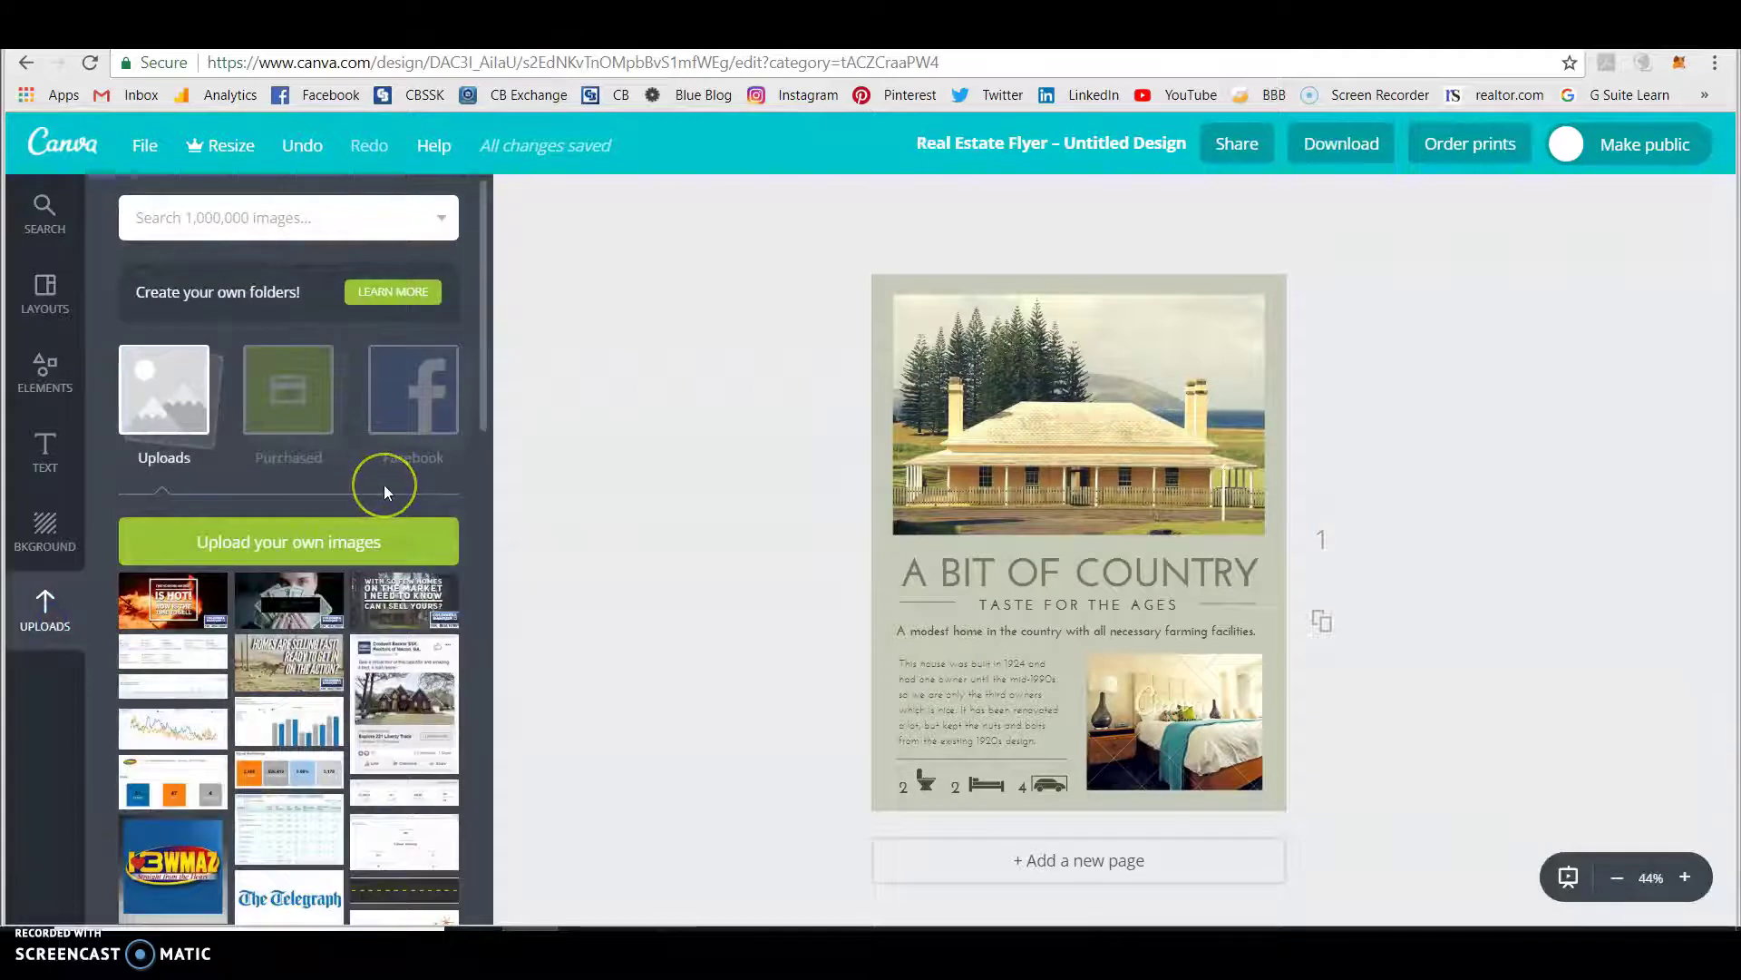
{"action": "scroll", "coordinate": [383, 492], "scroll_direction": "down", "scroll_amount": 5}
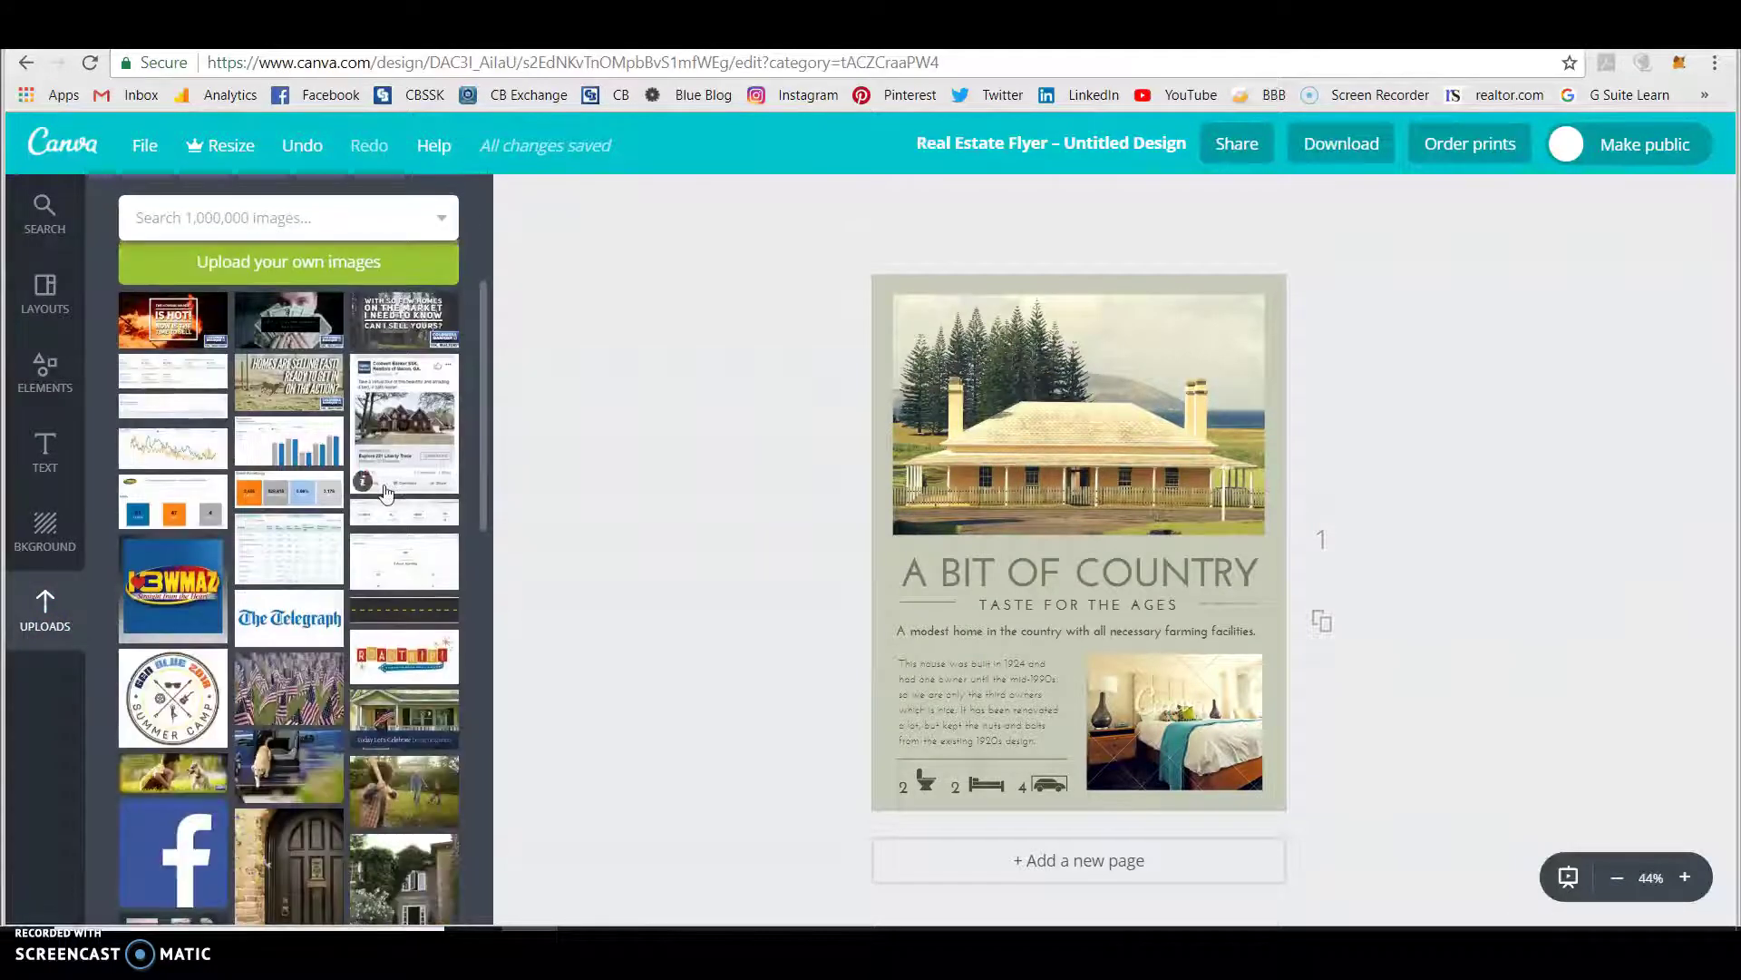
{"action": "left_click", "coordinate": [354, 490]}
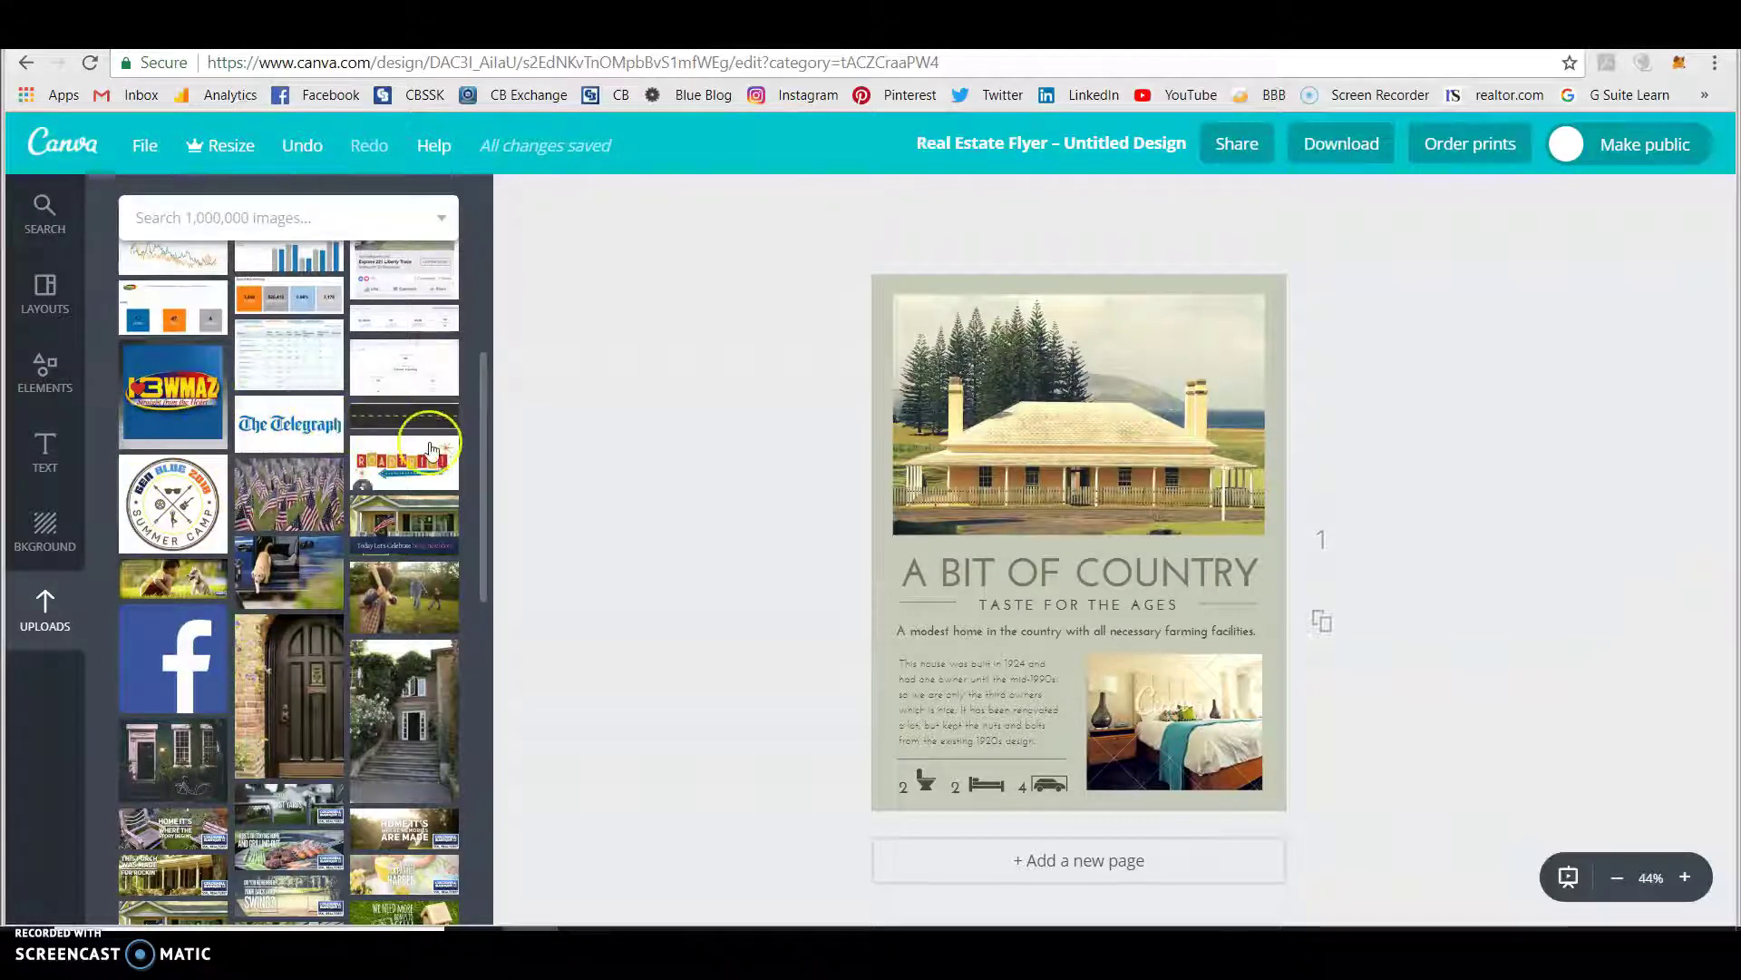
{"action": "scroll", "coordinate": [432, 453], "scroll_direction": "down", "scroll_amount": 1}
{"action": "scroll", "coordinate": [431, 453], "scroll_direction": "down", "scroll_amount": 1}
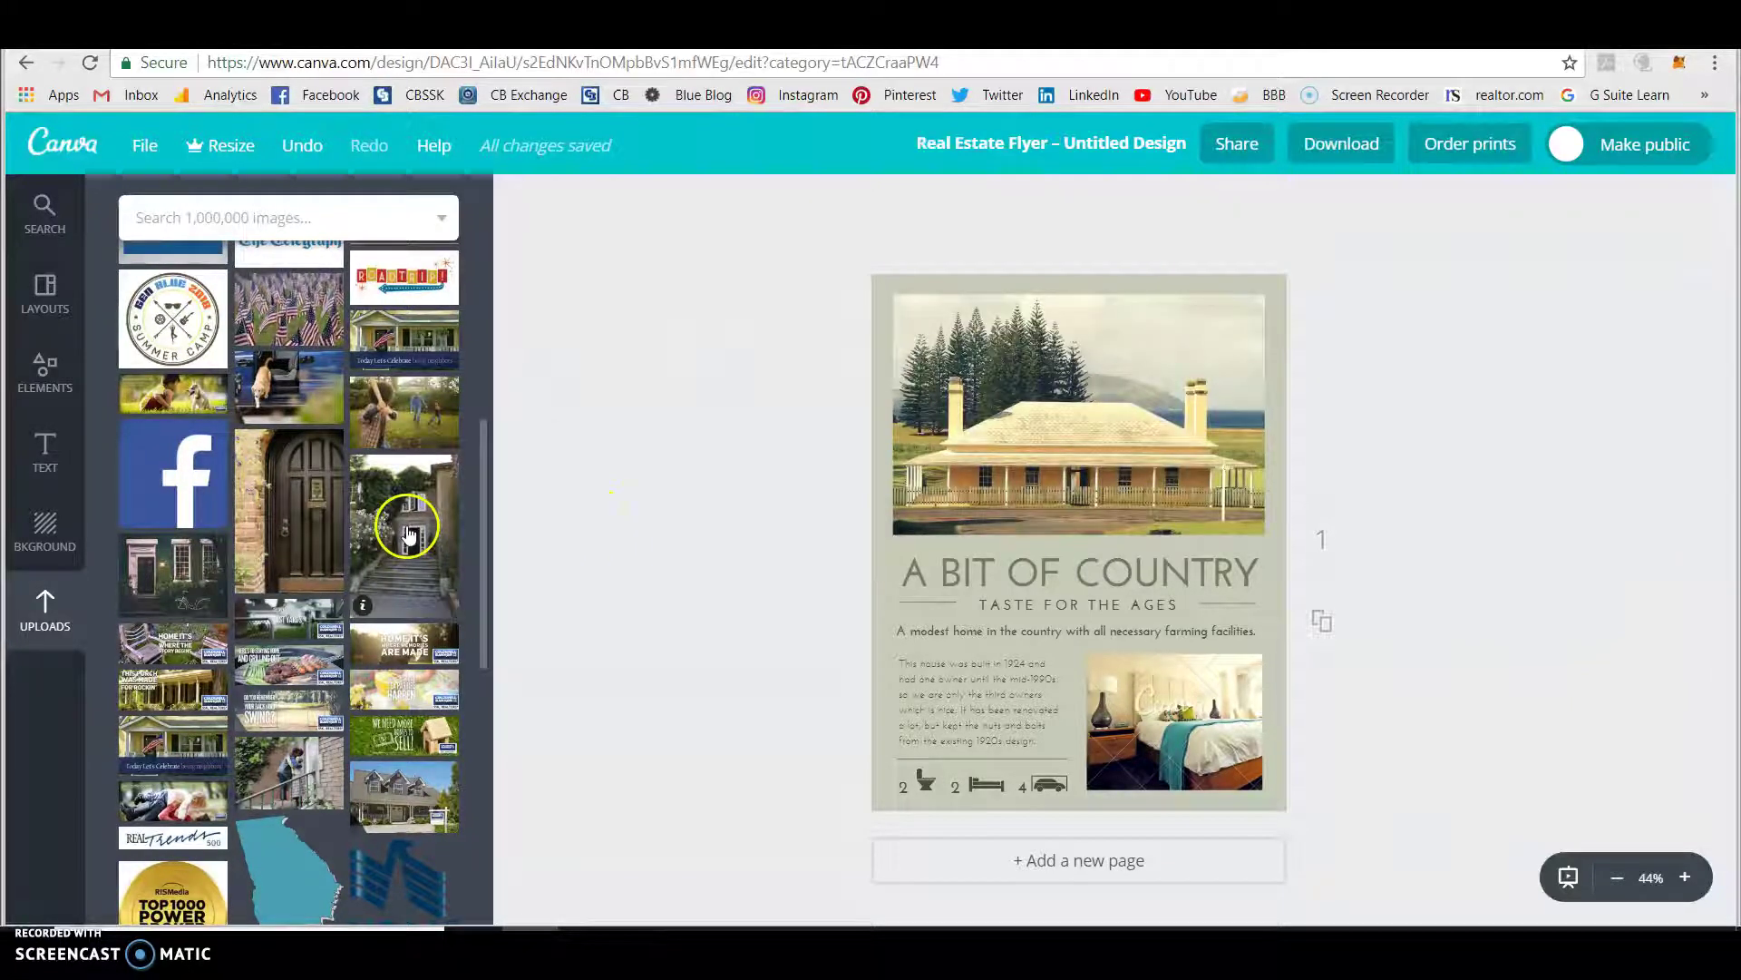
{"action": "left_click_drag", "start_coordinate": [408, 536], "coordinate": [1078, 432]}
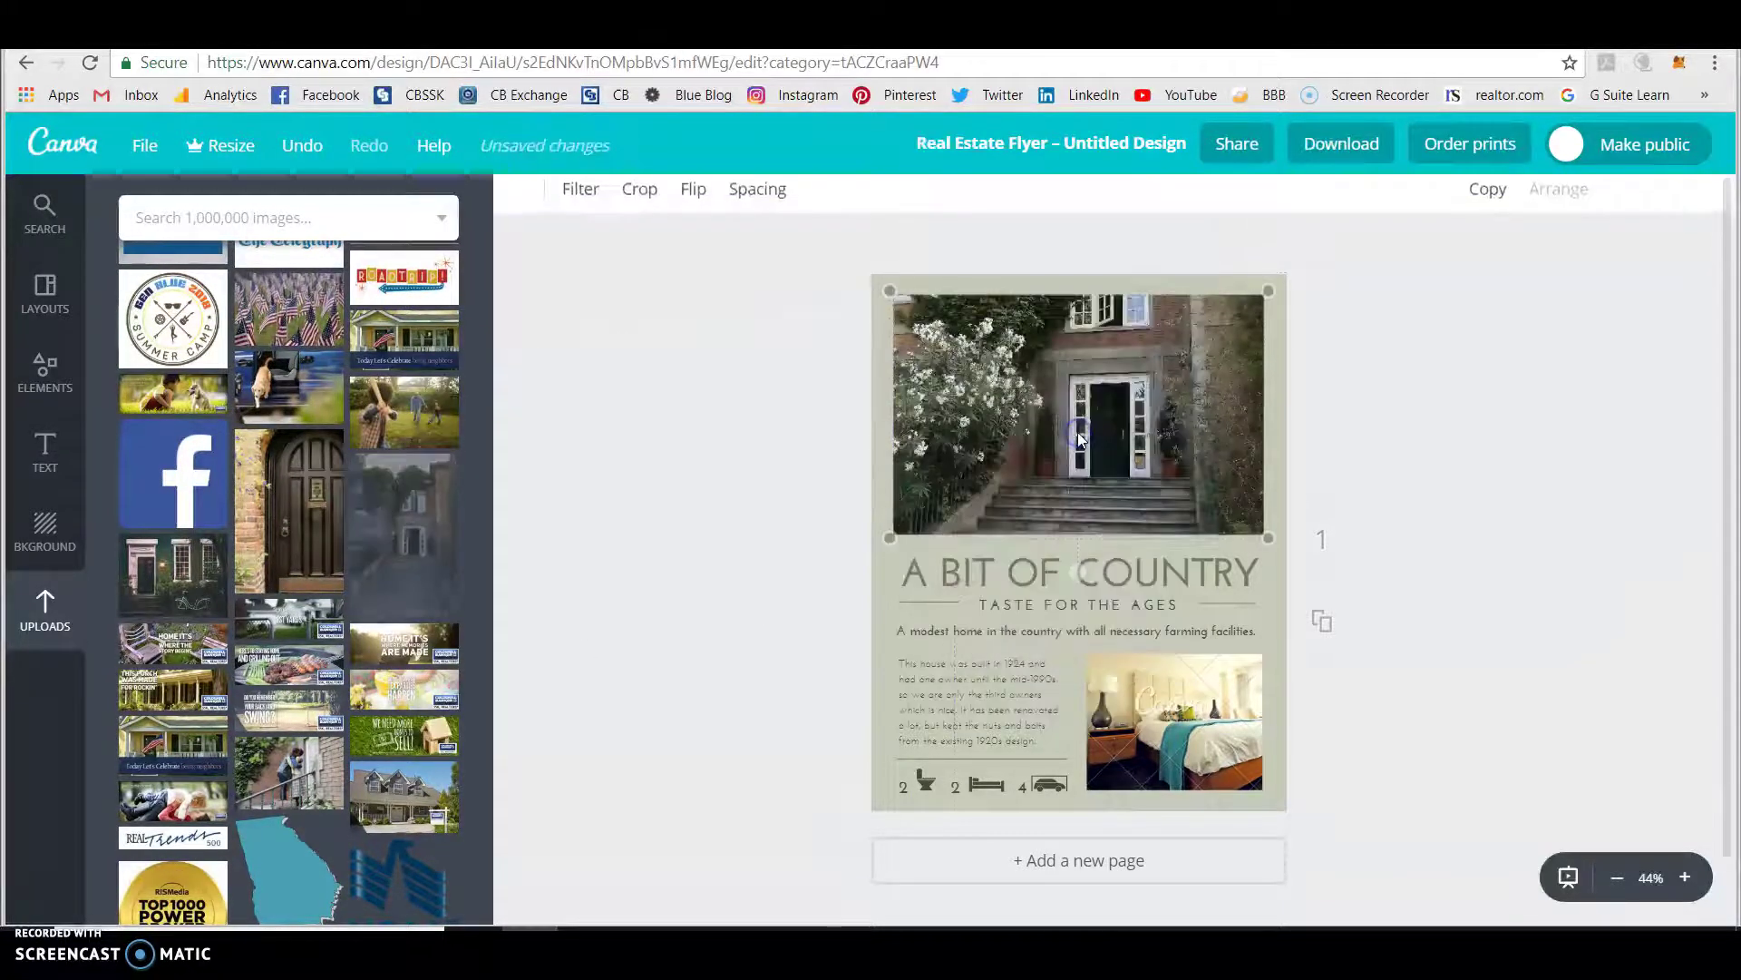
Undo accidental moves of the top photo so the picture fills the frame again.
{"action": "left_click", "coordinate": [1277, 504]}
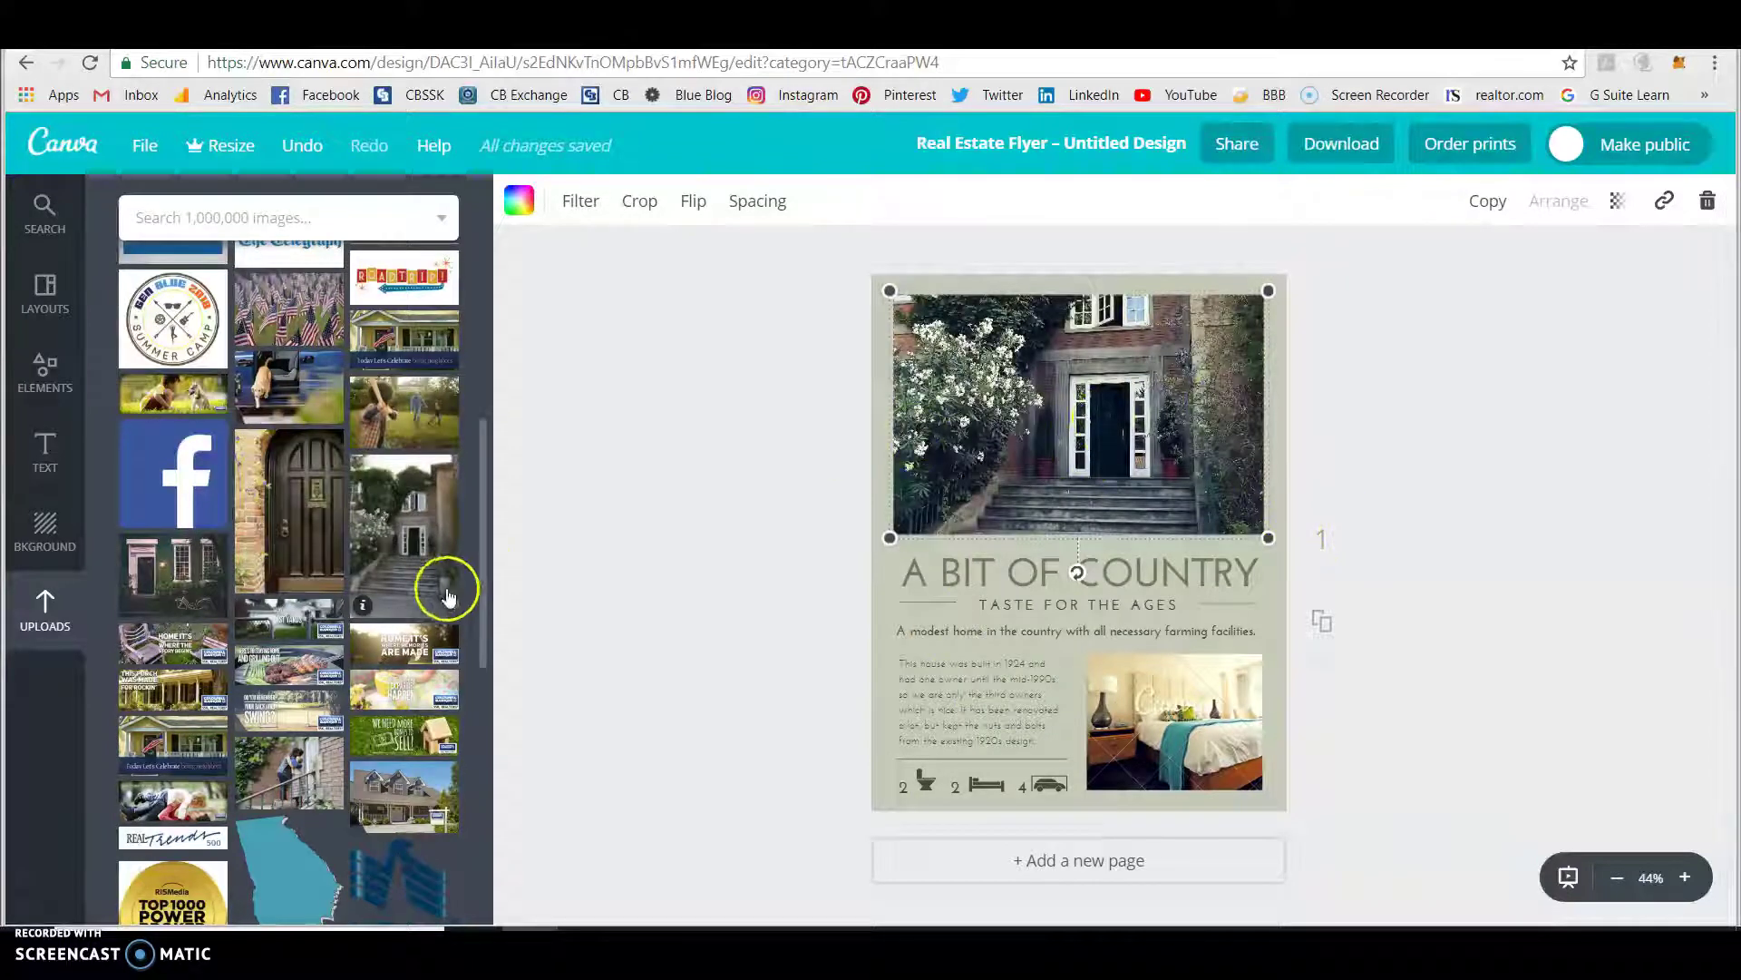
{"action": "left_click_drag", "start_coordinate": [952, 441], "coordinate": [1019, 459]}
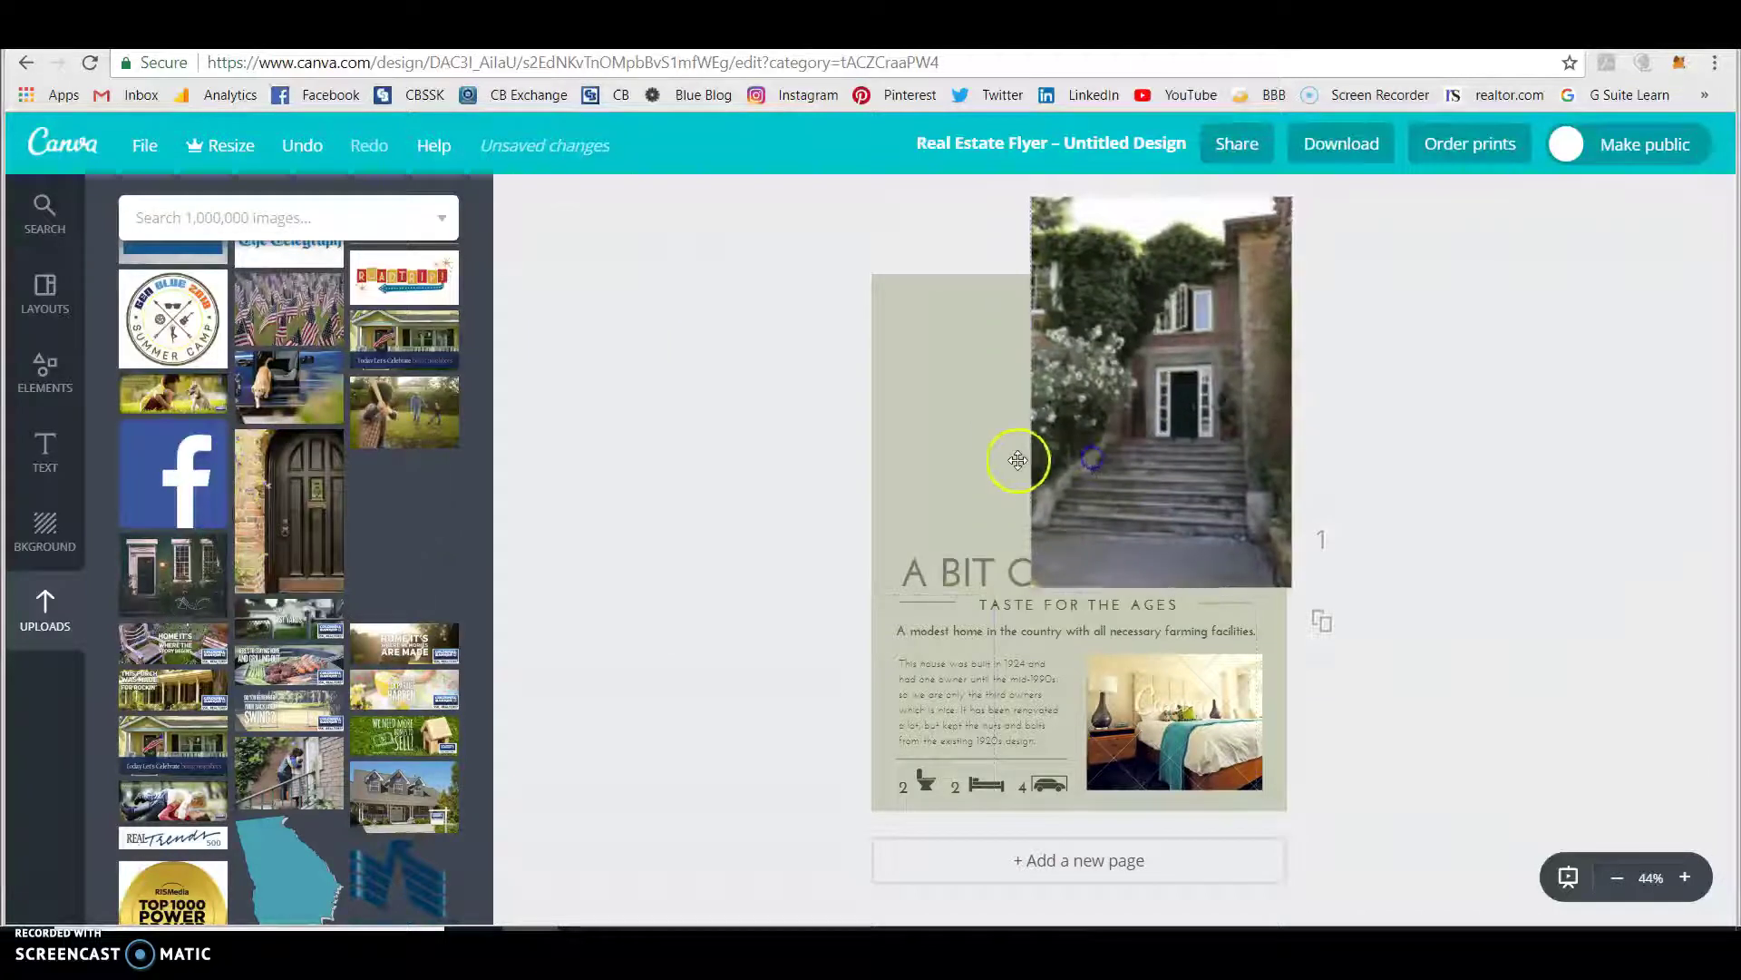
{"action": "left_click_drag", "start_coordinate": [1159, 440], "coordinate": [1060, 417]}
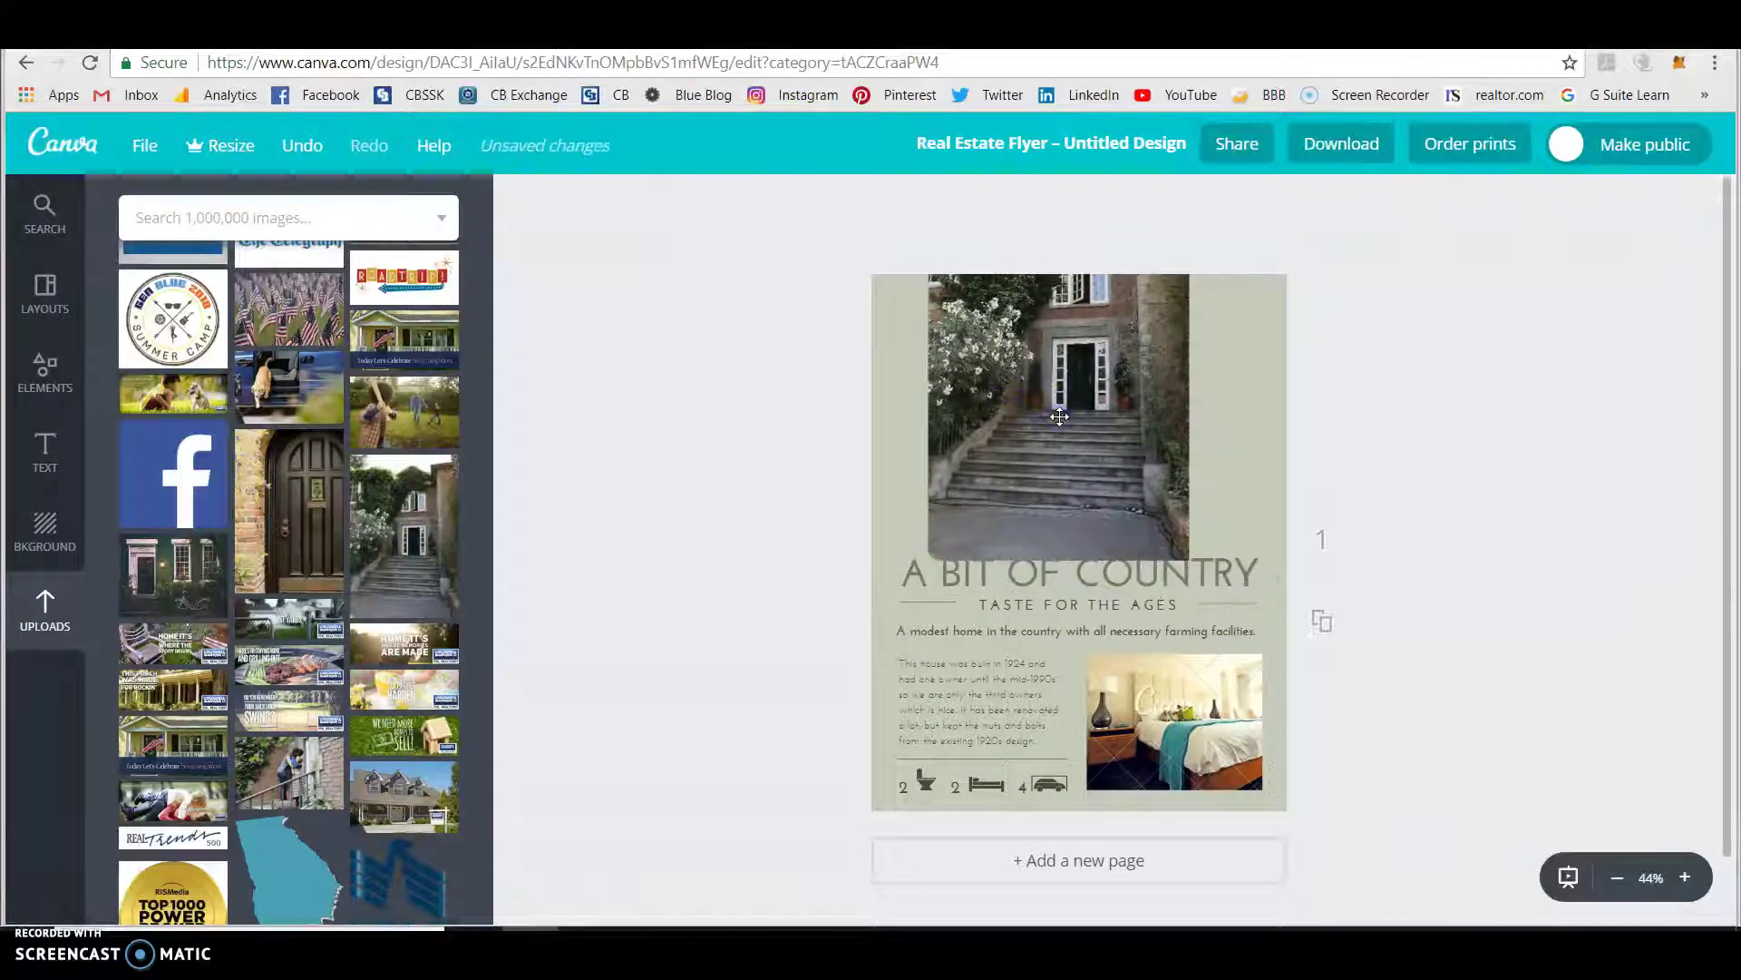
{"action": "left_click", "coordinate": [301, 146]}
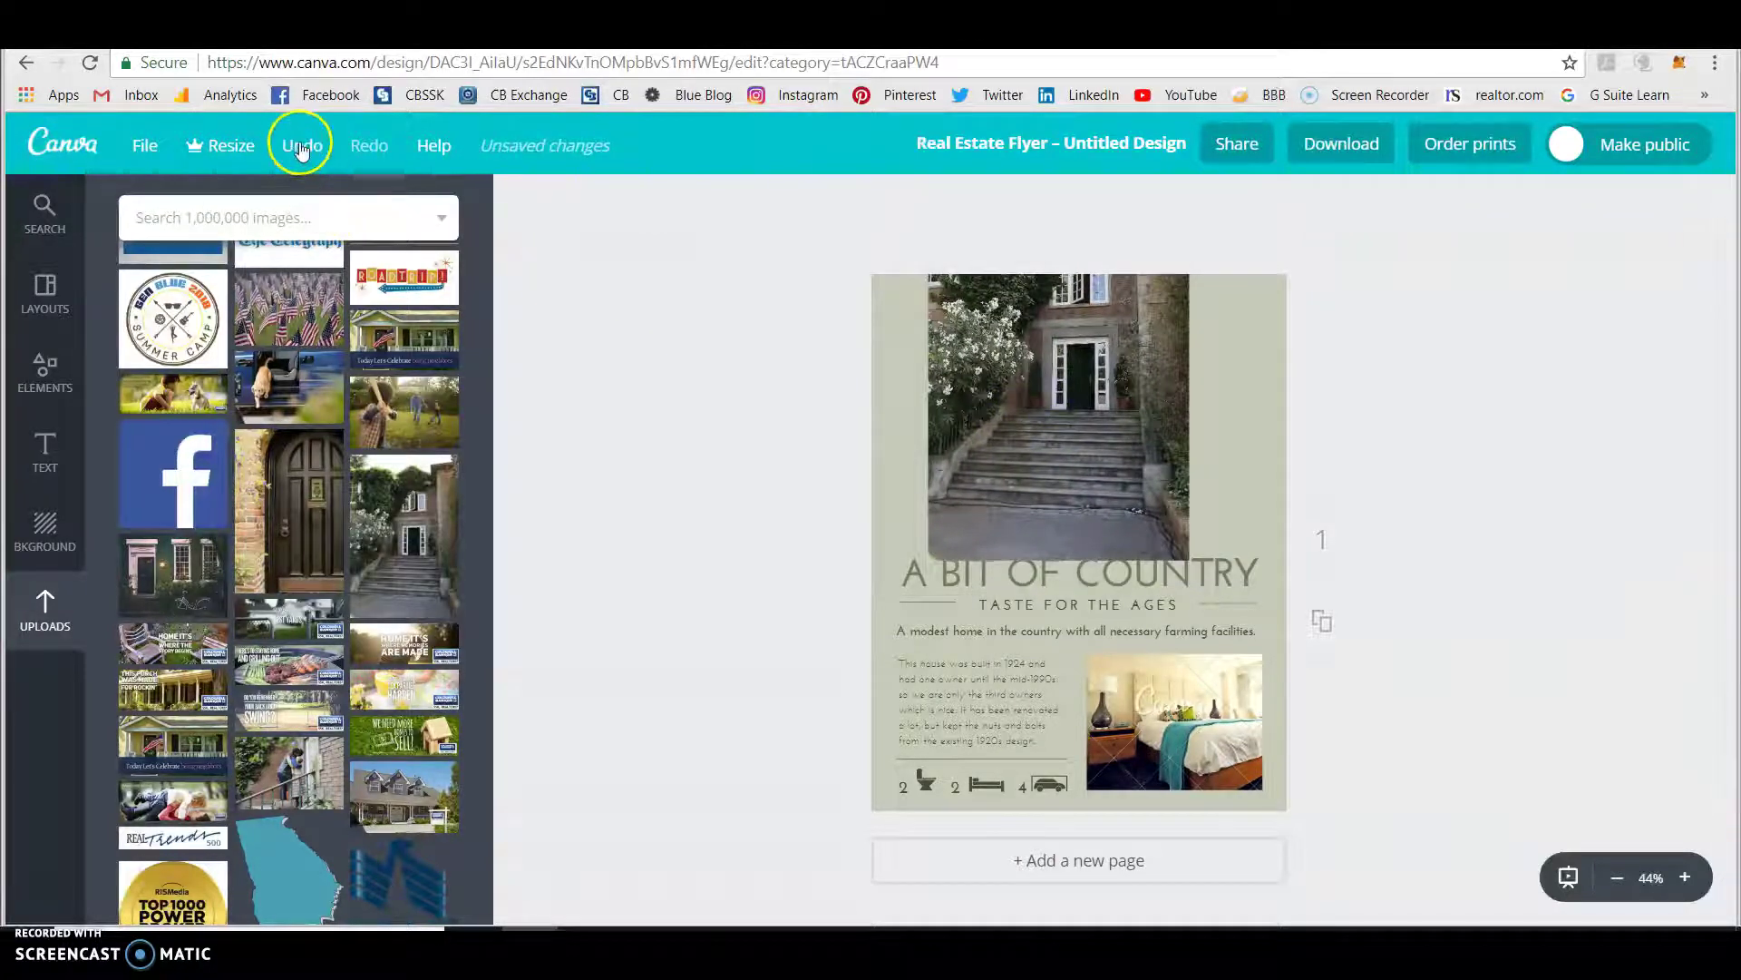
{"action": "left_click", "coordinate": [301, 146]}
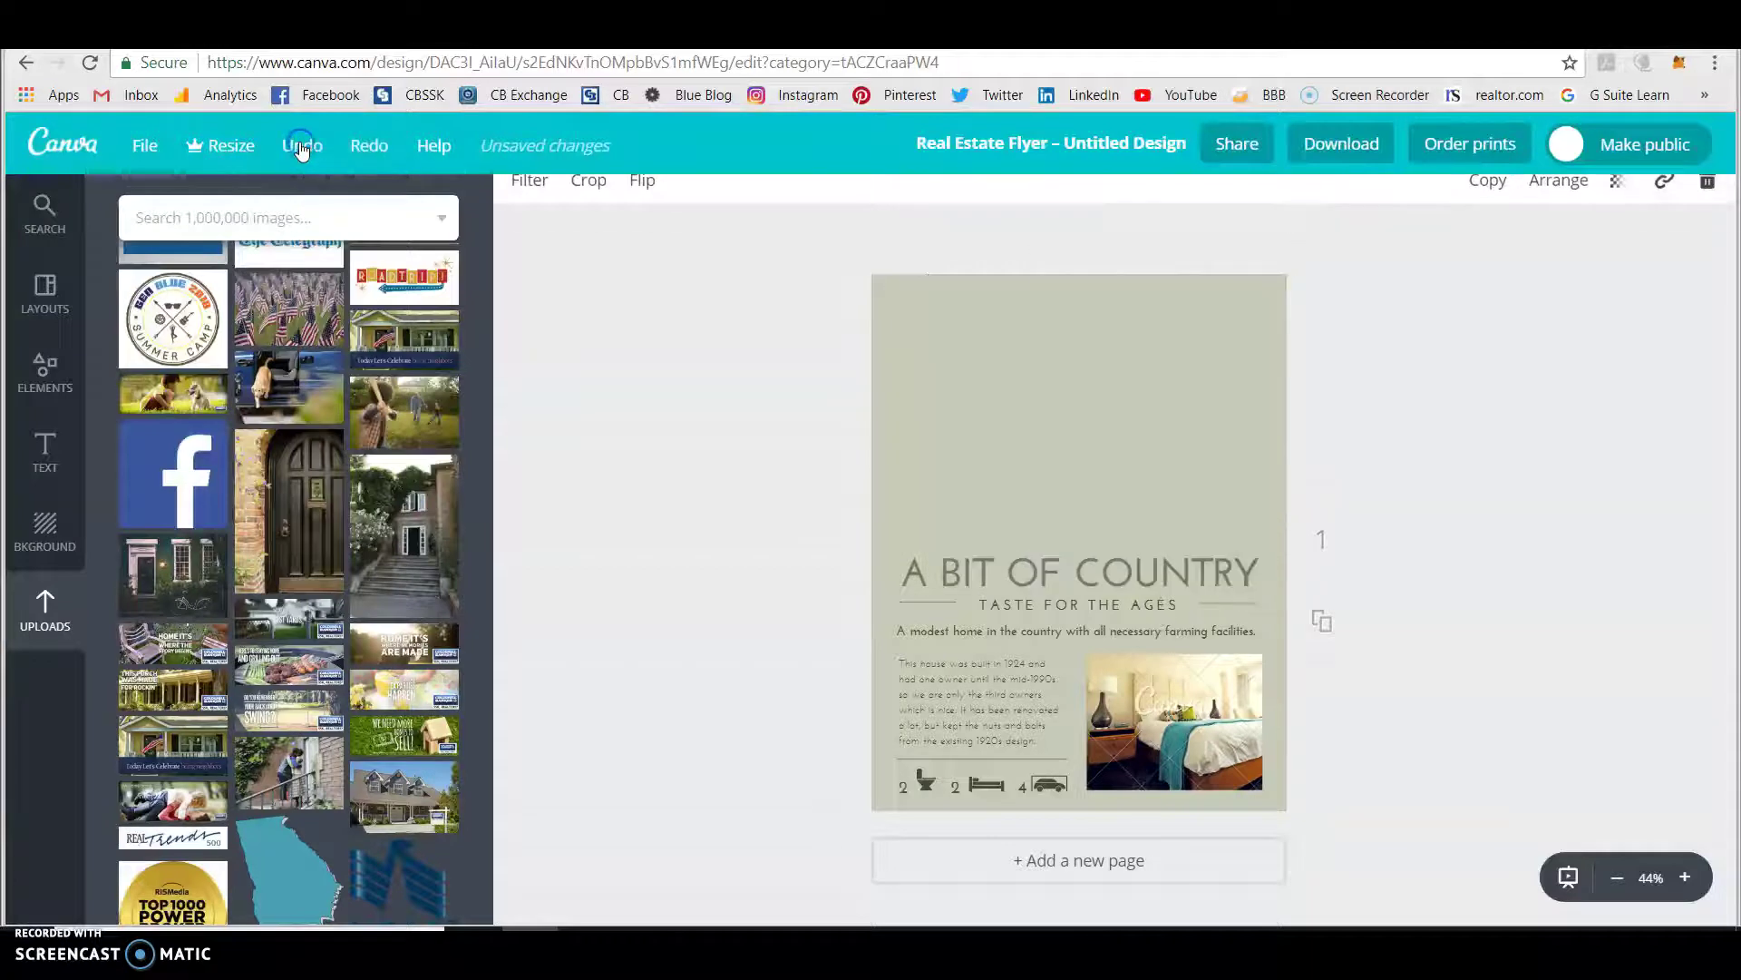
{"action": "left_click", "coordinate": [301, 146]}
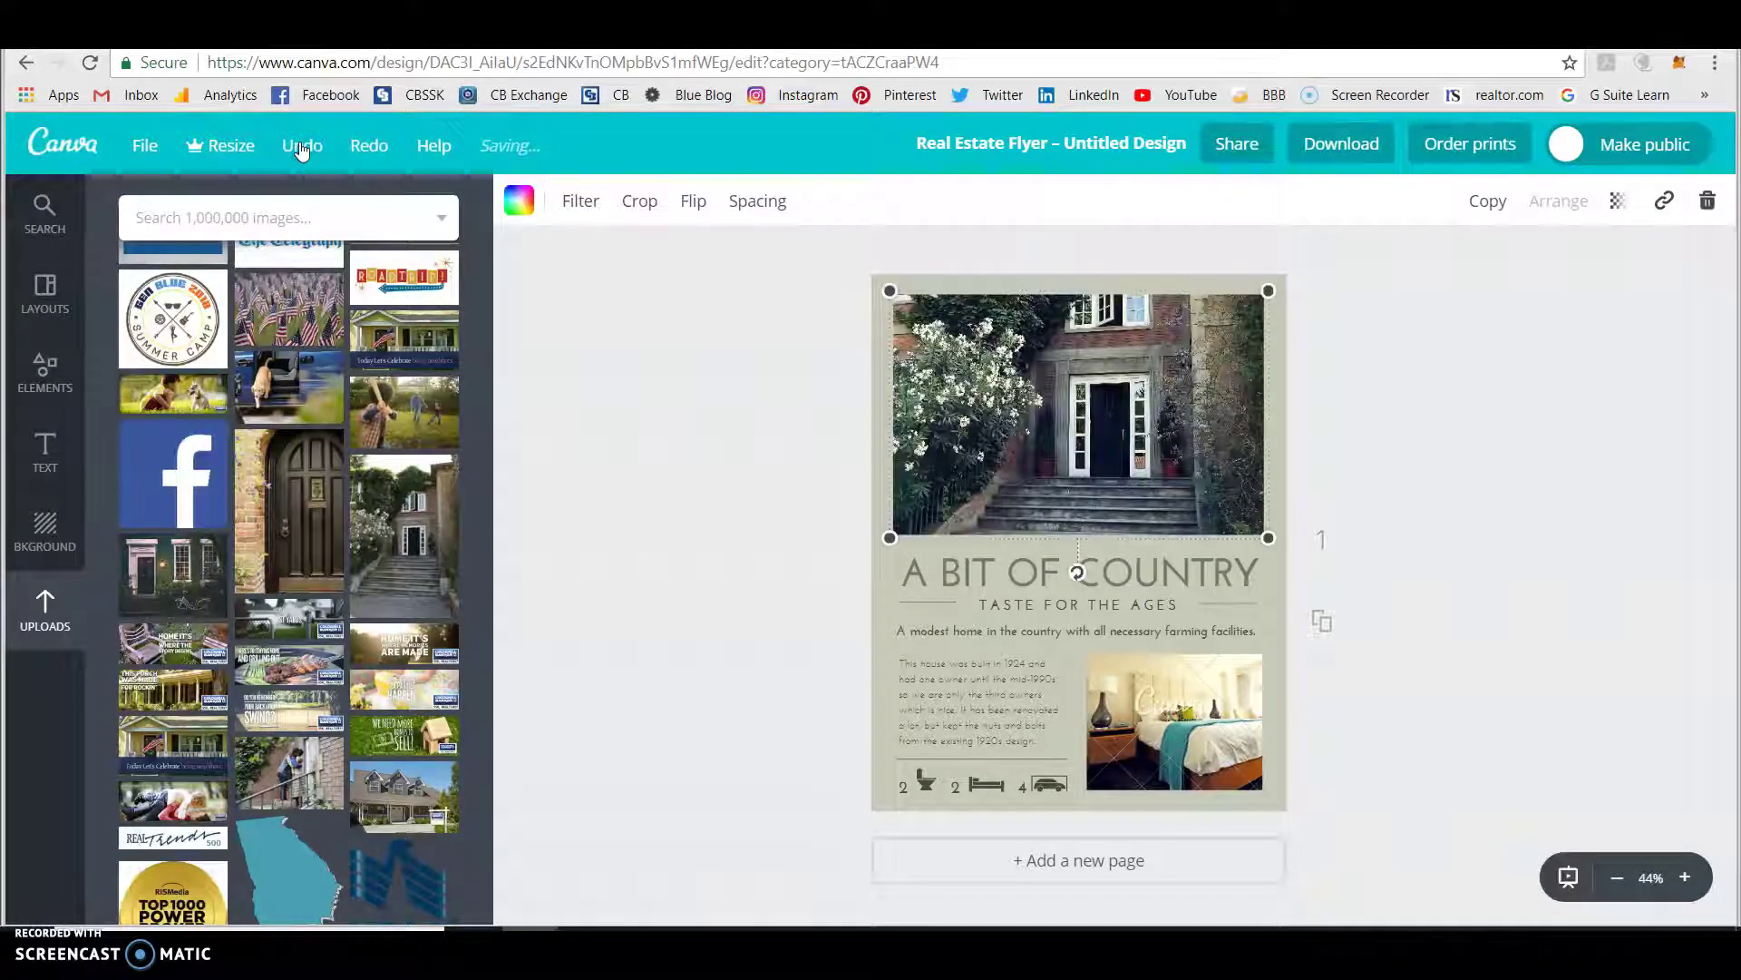
Drop the two-storey house photo with the yard sign into the top frame.
{"action": "left_click", "coordinate": [430, 717]}
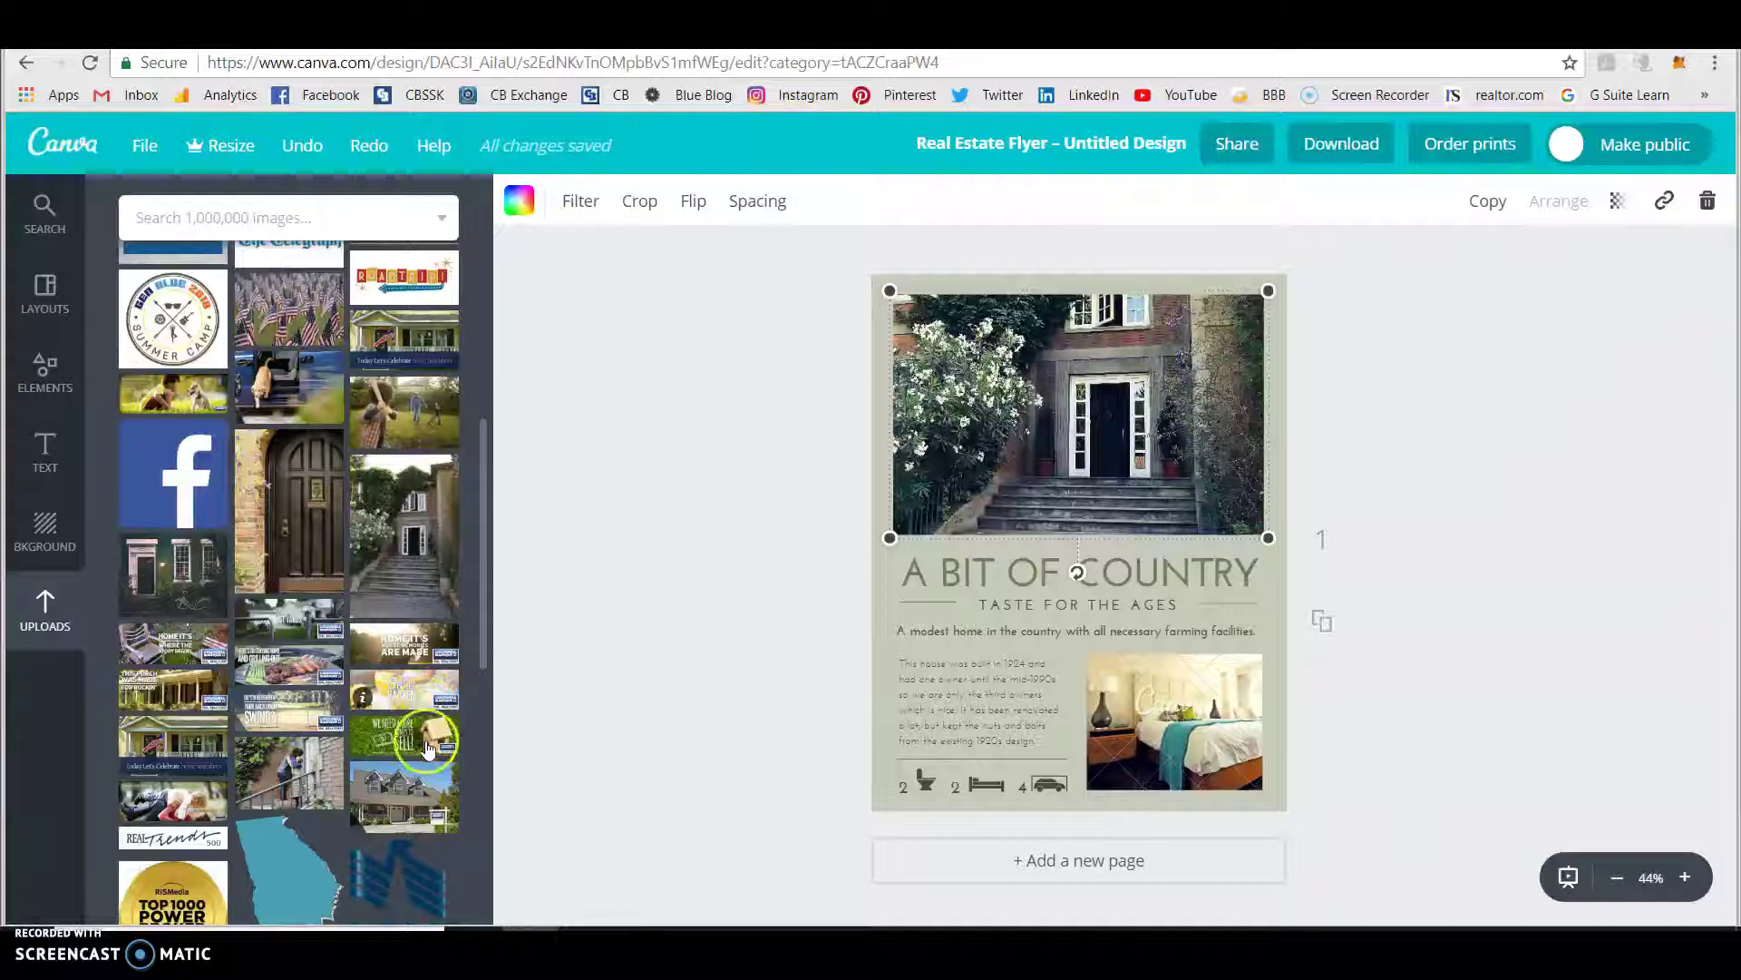
{"action": "scroll", "coordinate": [437, 843], "scroll_direction": "down", "scroll_amount": 1}
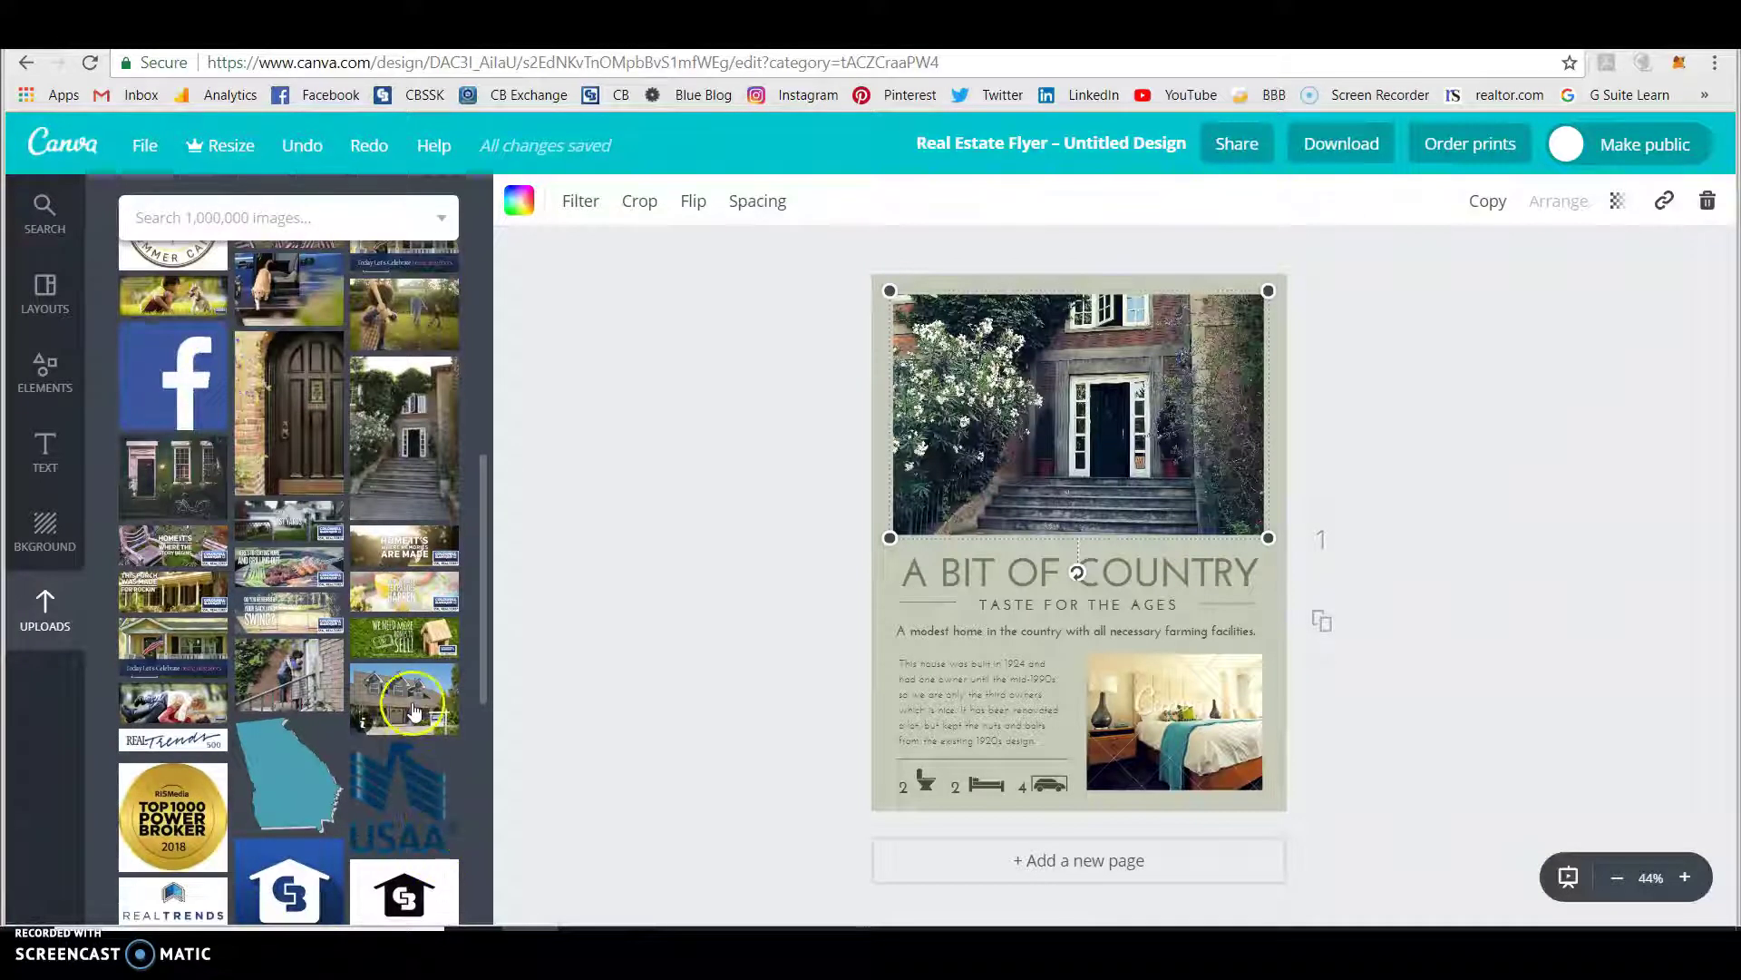
{"action": "left_click_drag", "start_coordinate": [413, 712], "coordinate": [1097, 427]}
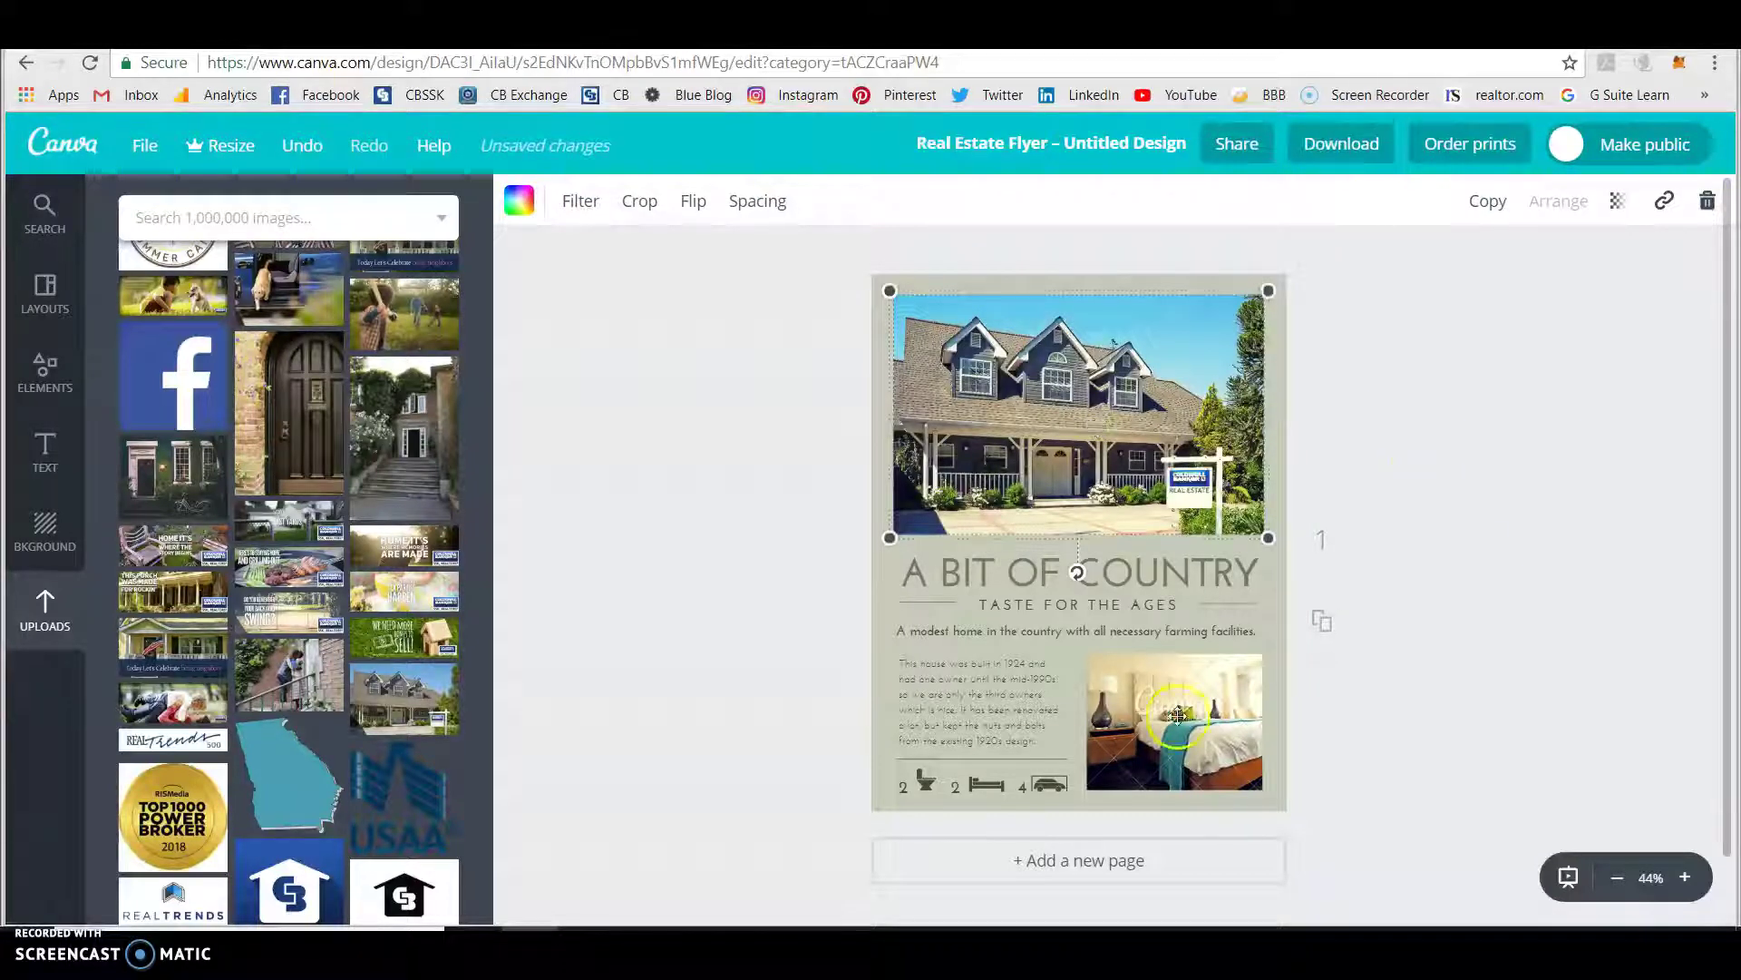
{"action": "scroll", "coordinate": [395, 696], "scroll_direction": "down", "scroll_amount": 4}
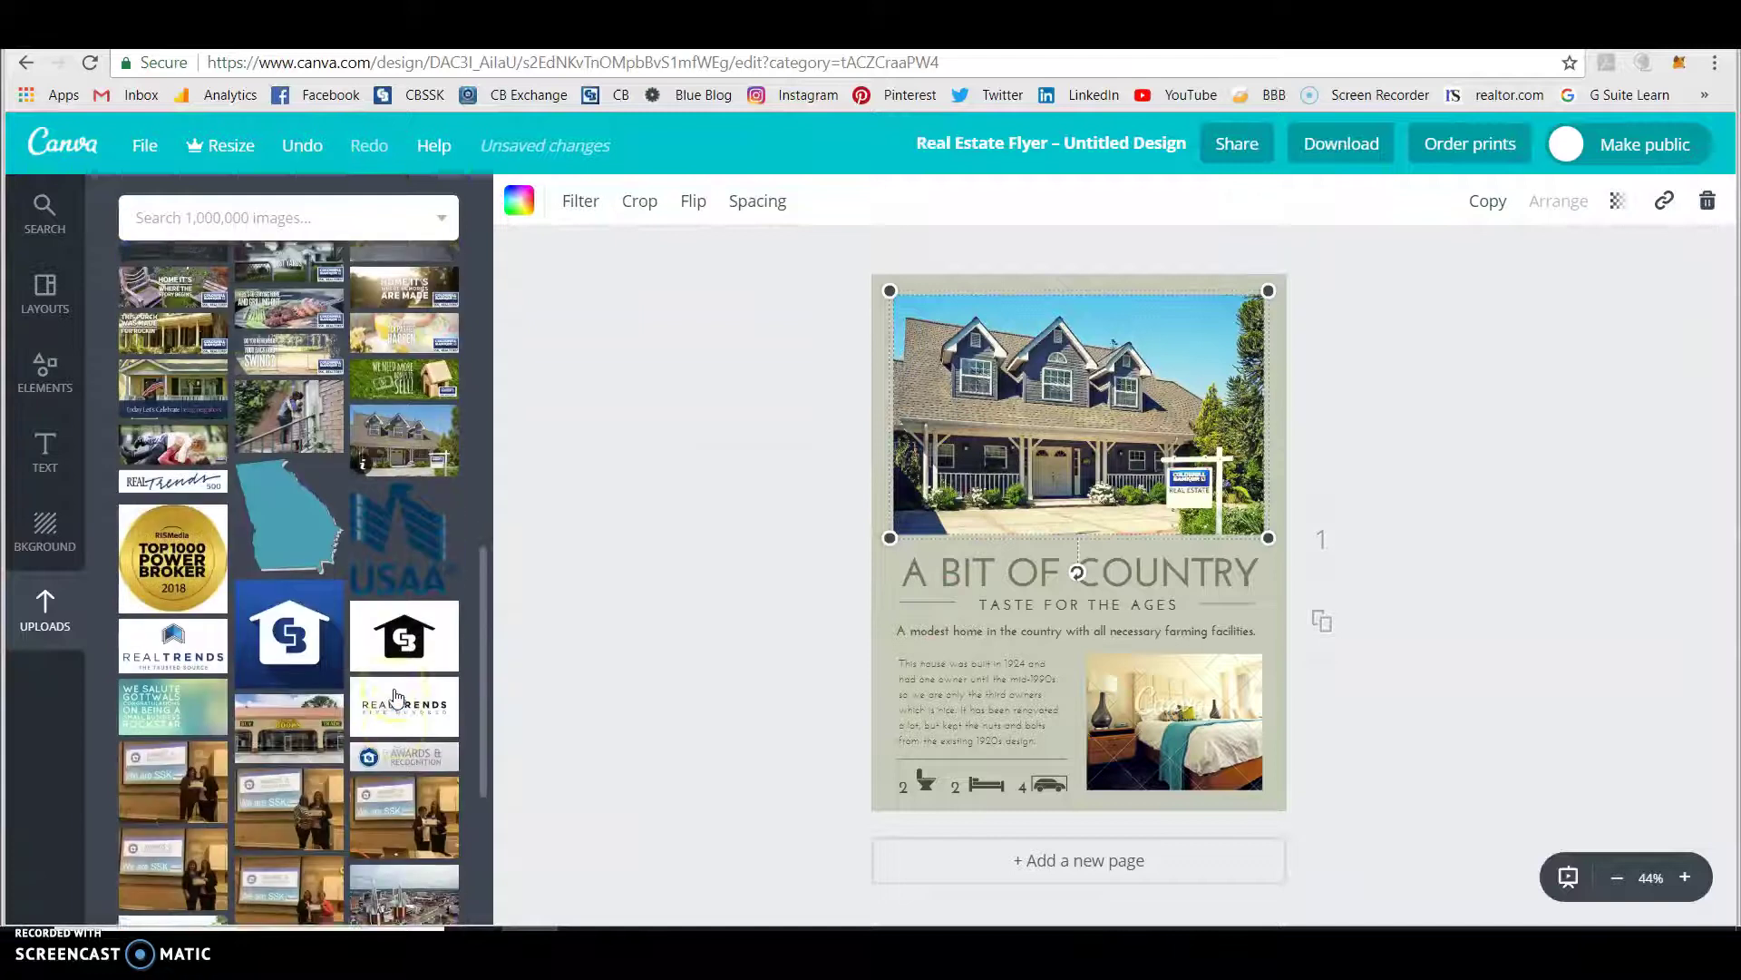
{"action": "scroll", "coordinate": [396, 695], "scroll_direction": "down", "scroll_amount": 3}
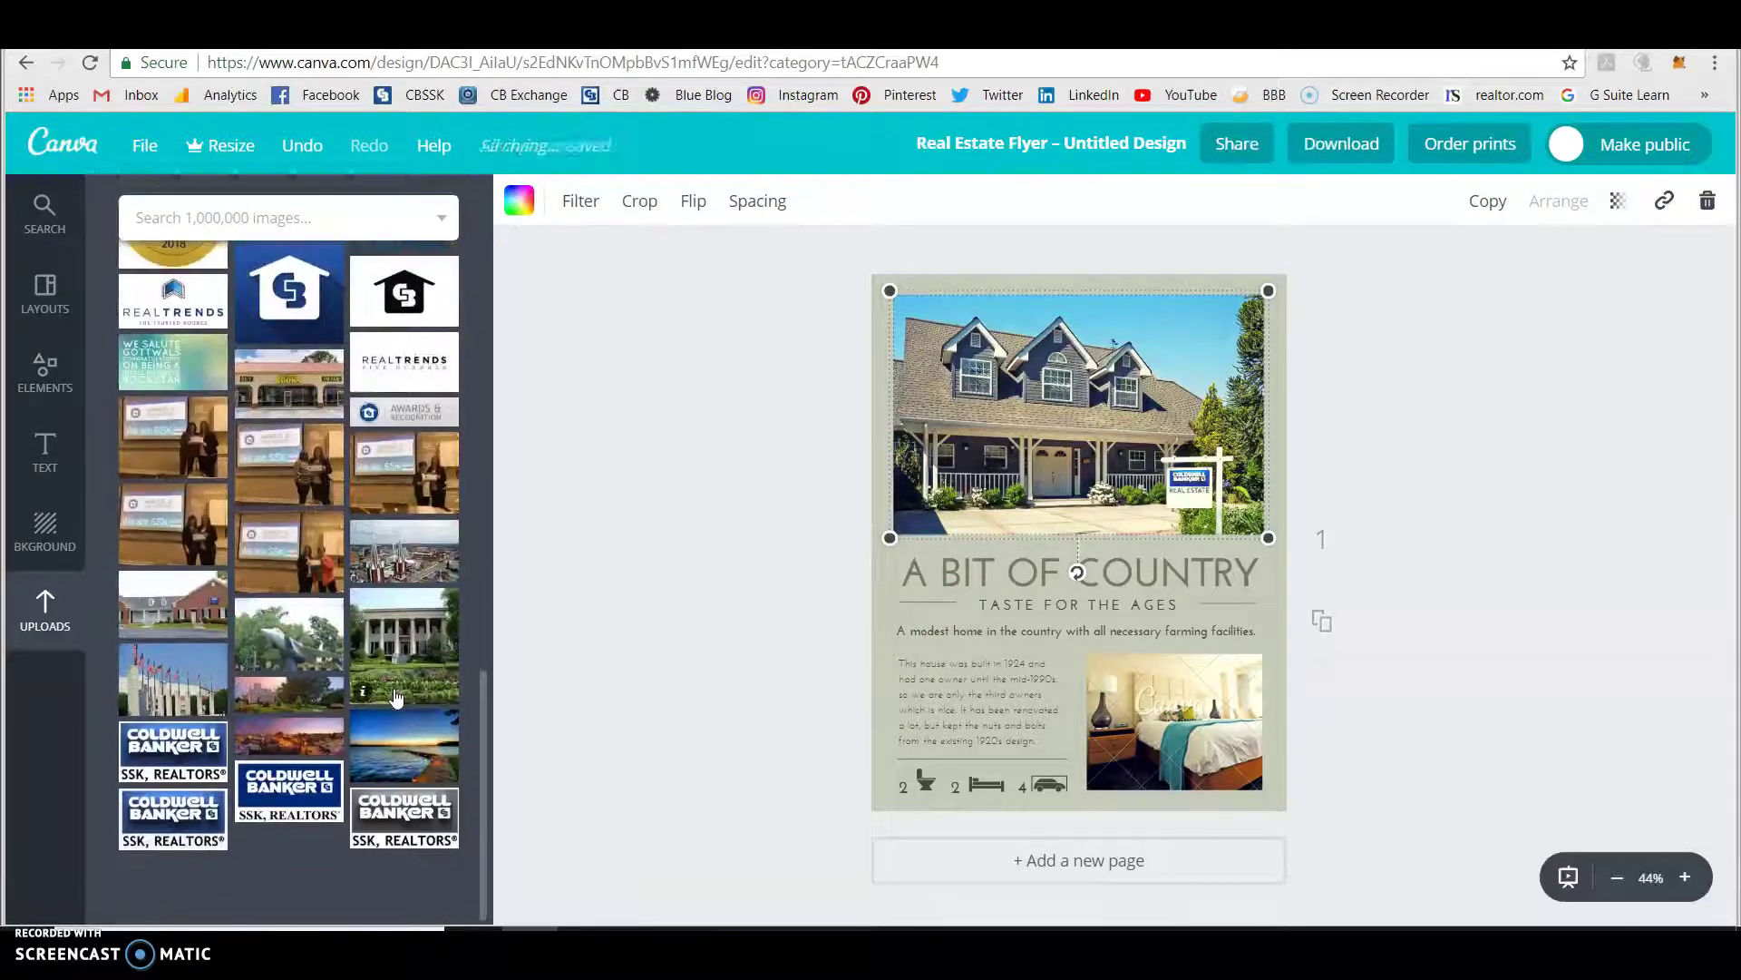
{"action": "scroll", "coordinate": [395, 696], "scroll_direction": "up", "scroll_amount": 1}
{"action": "scroll", "coordinate": [396, 696], "scroll_direction": "up", "scroll_amount": 8}
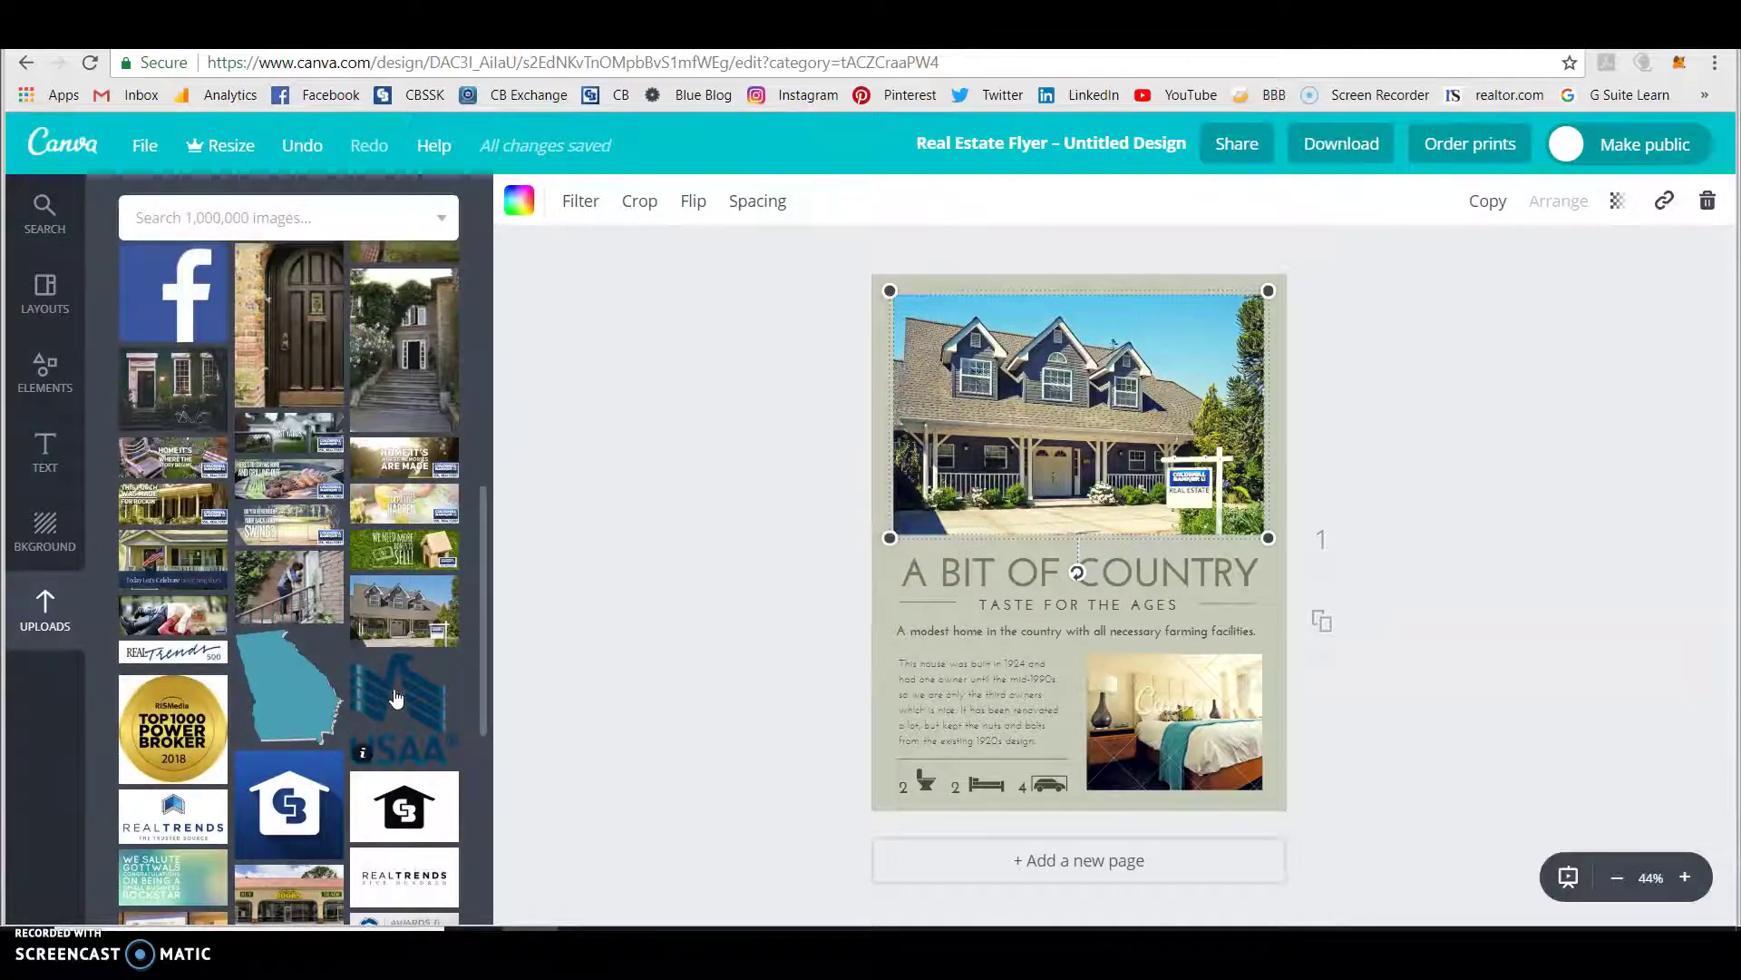
{"action": "scroll", "coordinate": [395, 696], "scroll_direction": "up", "scroll_amount": 4}
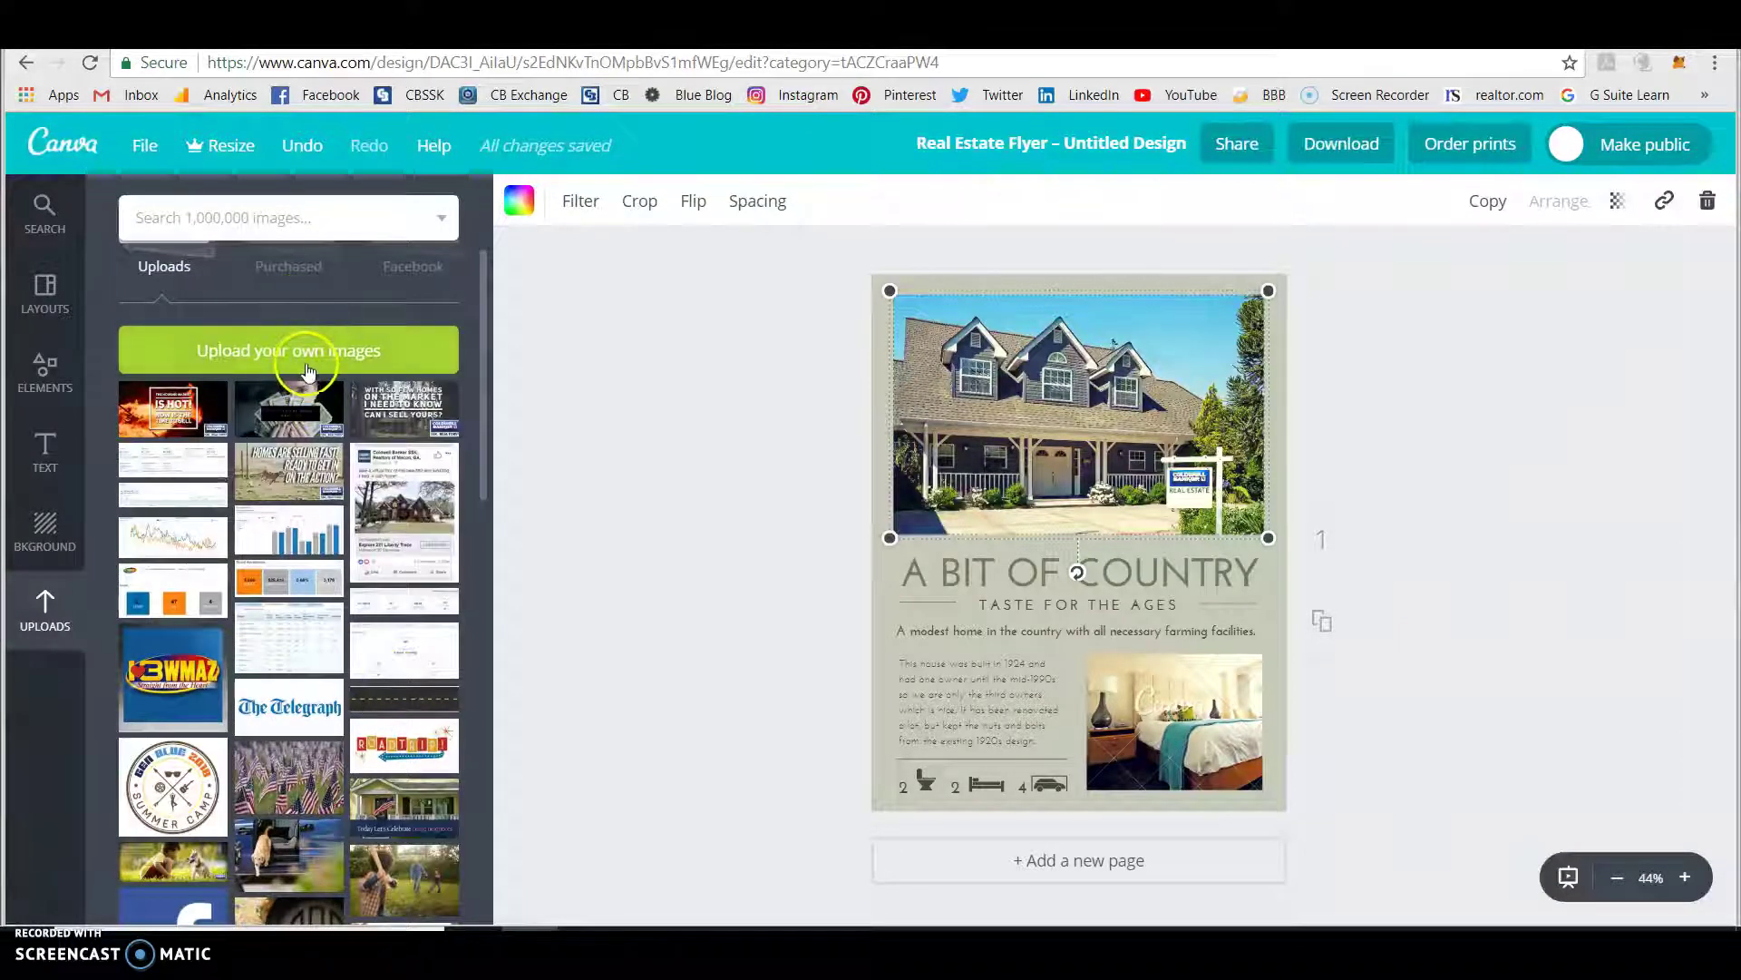
Upload 1umljgxqmusuv_coldwell_3840x2160_131-web from the CBSSK Stock Photography folder.
{"action": "left_click", "coordinate": [307, 364]}
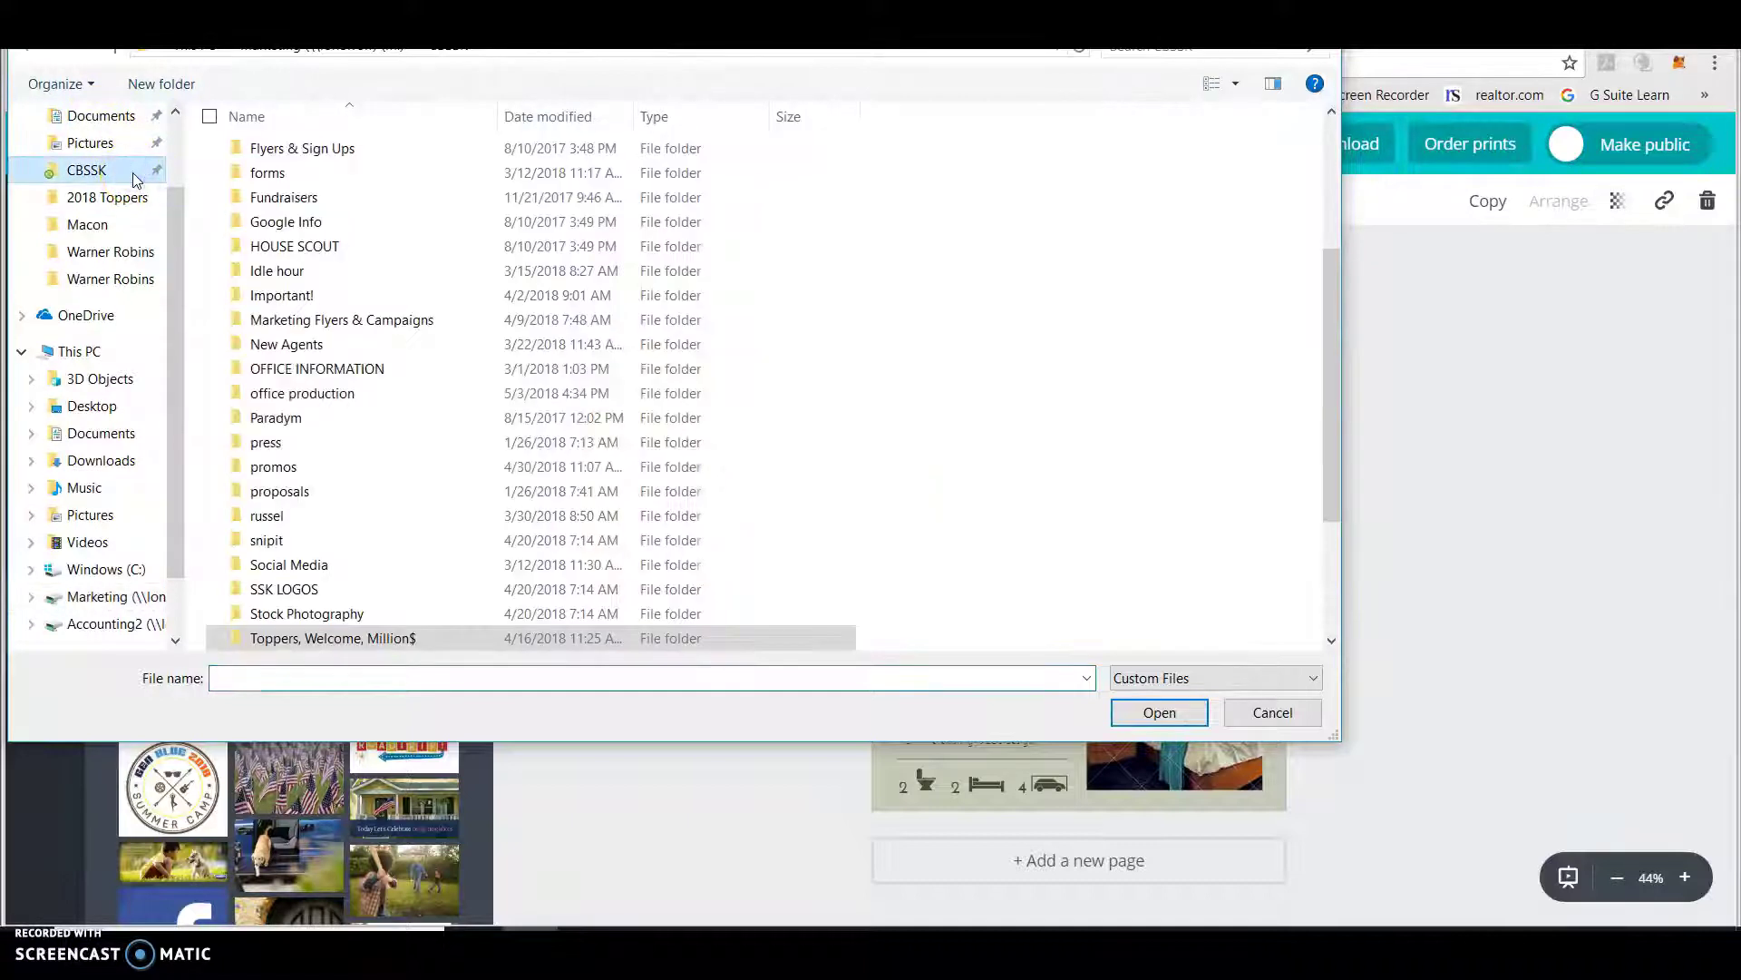
{"action": "scroll", "coordinate": [419, 267], "scroll_direction": "up", "scroll_amount": 2}
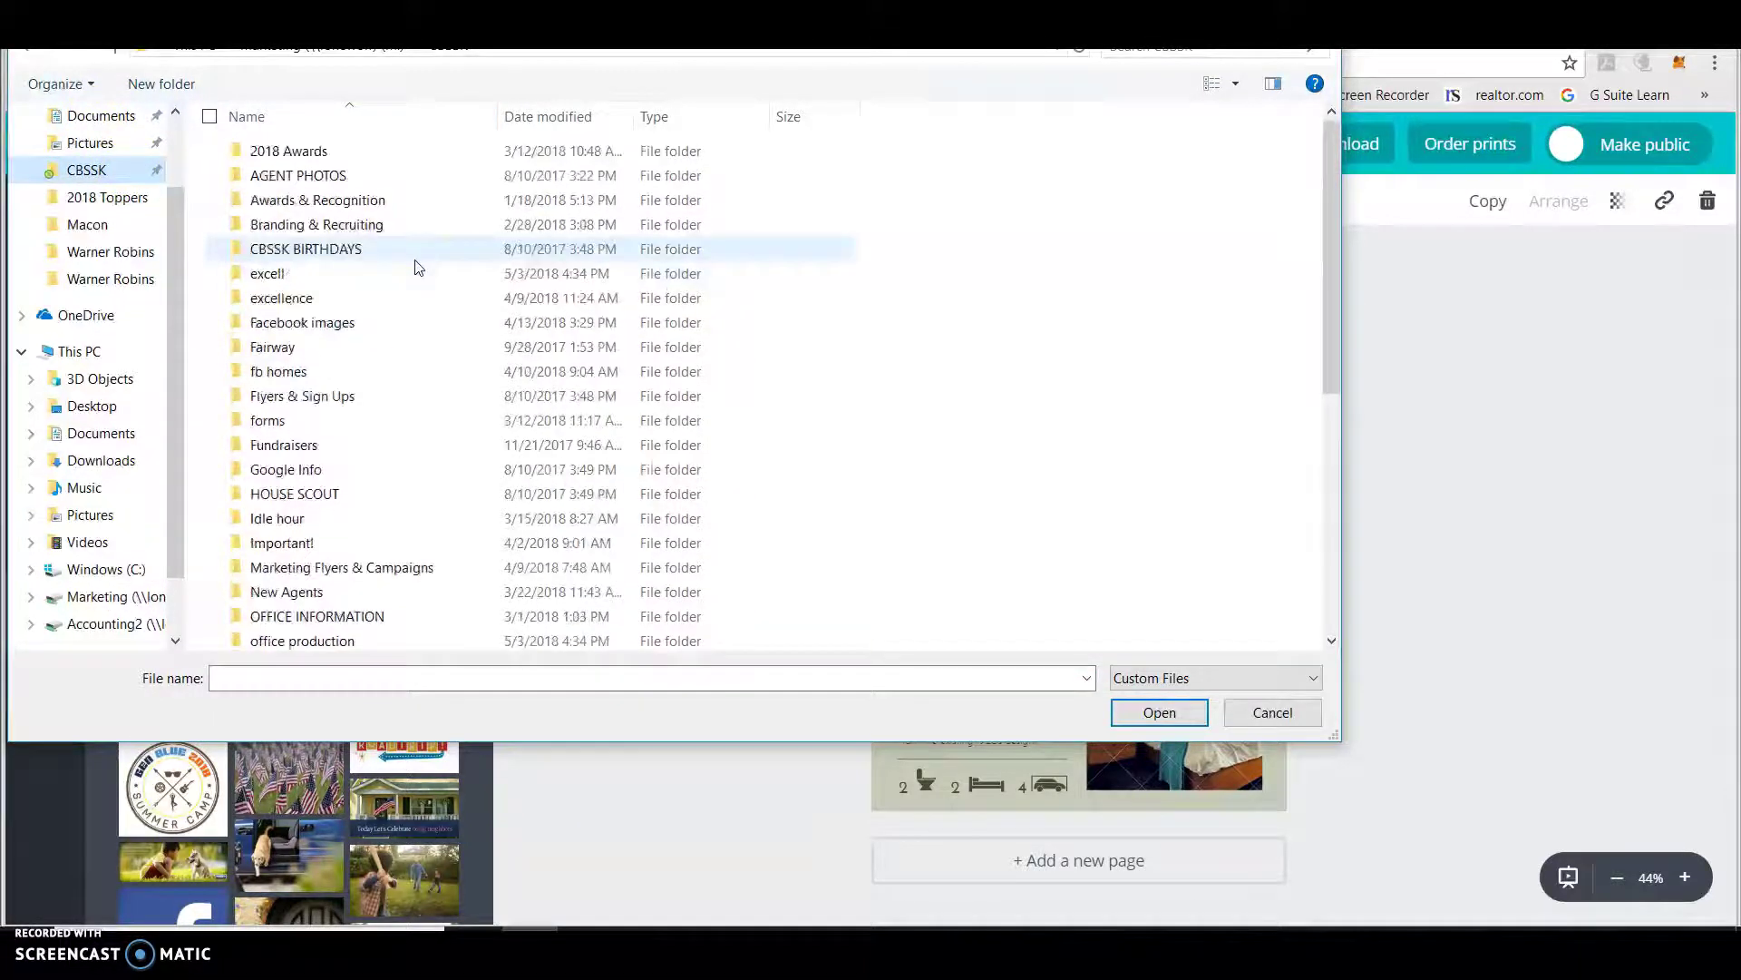
{"action": "left_click", "coordinate": [407, 332]}
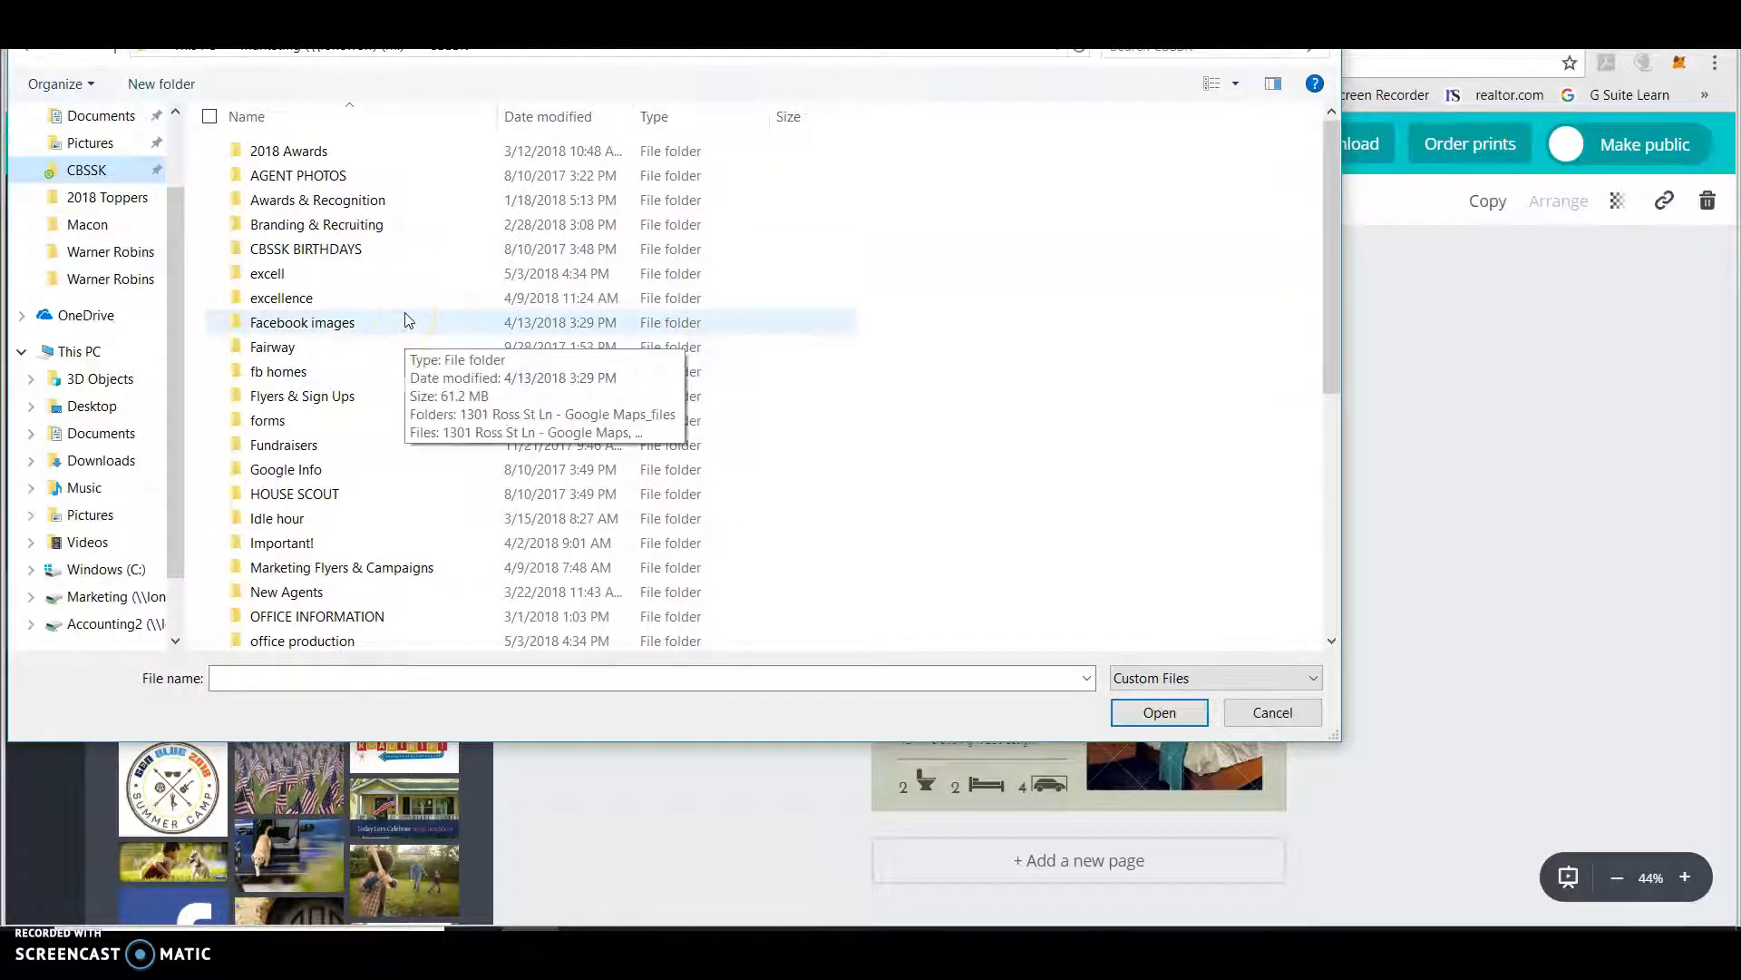
{"action": "left_click", "coordinate": [406, 319]}
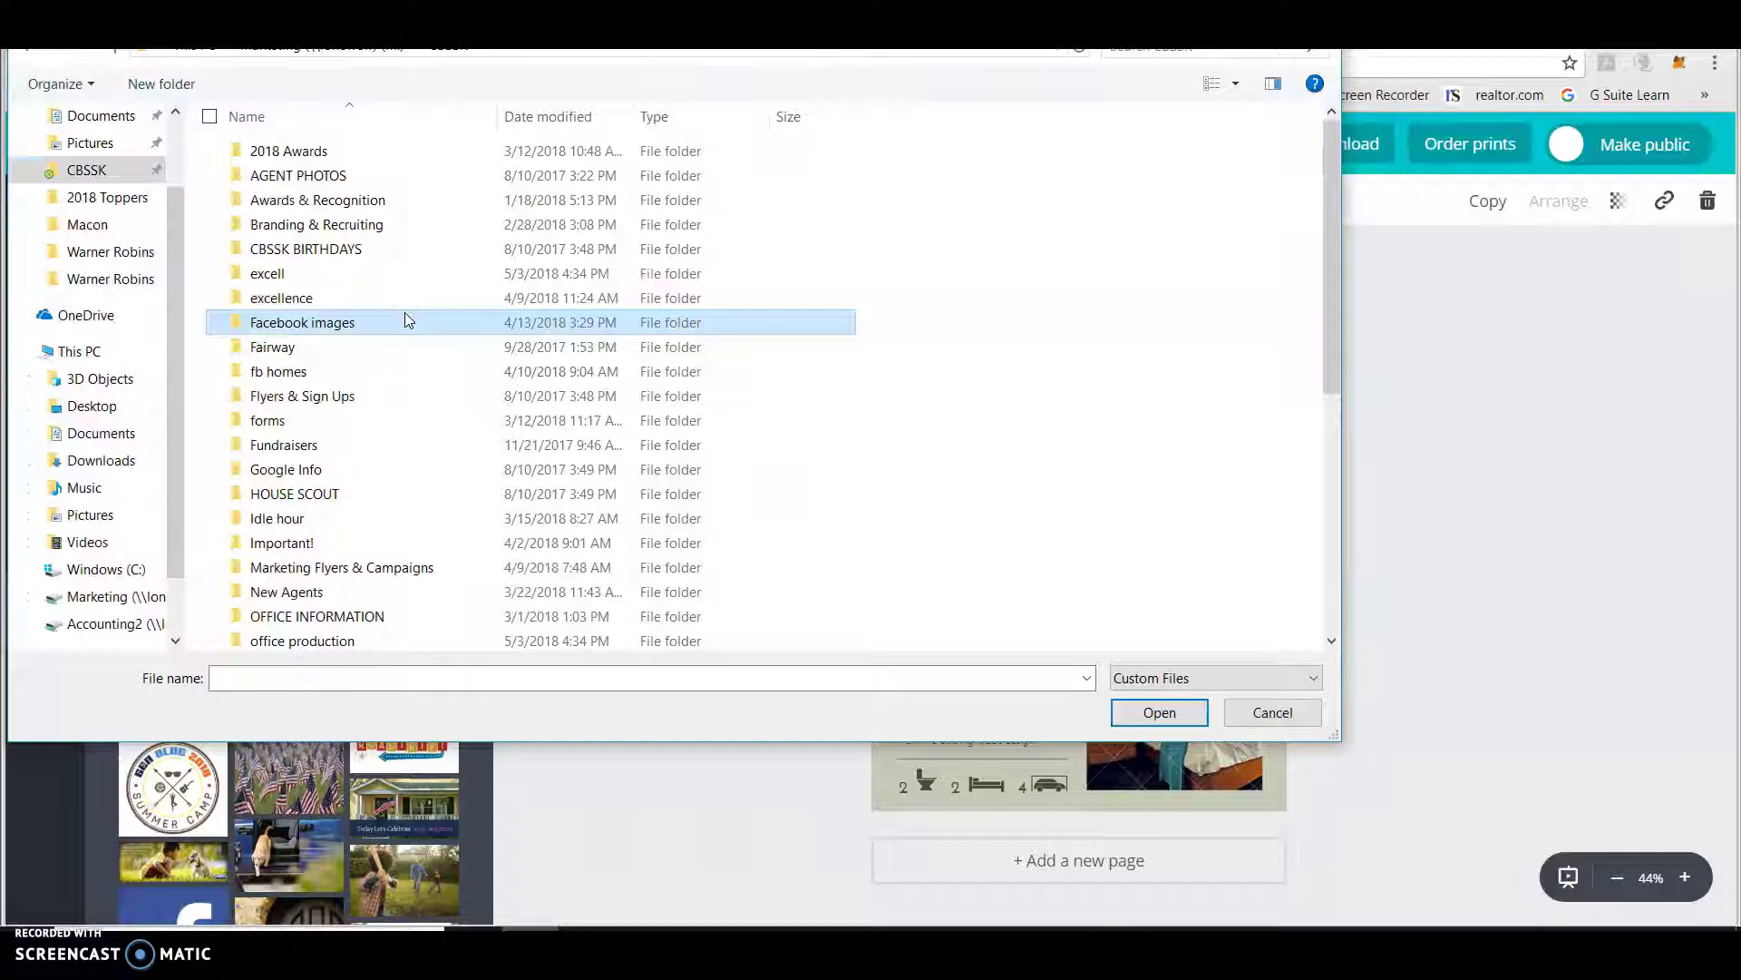
{"action": "scroll", "coordinate": [395, 463], "scroll_direction": "down", "scroll_amount": 1}
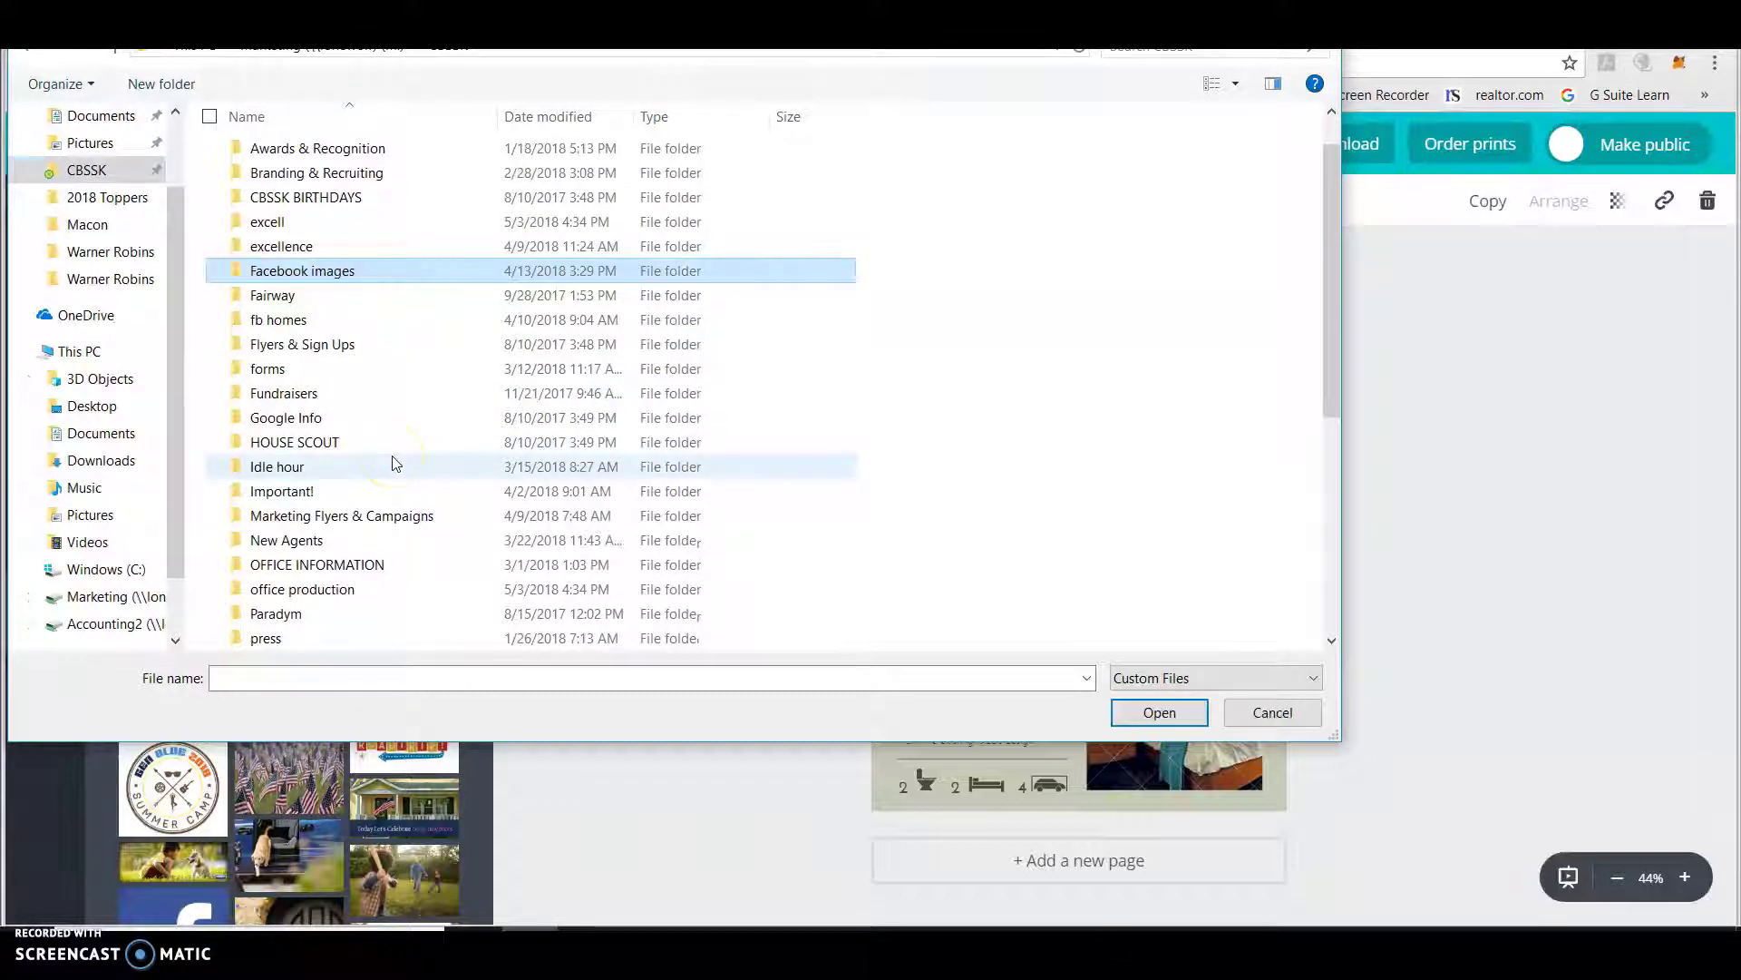
{"action": "scroll", "coordinate": [395, 462], "scroll_direction": "down", "scroll_amount": 1}
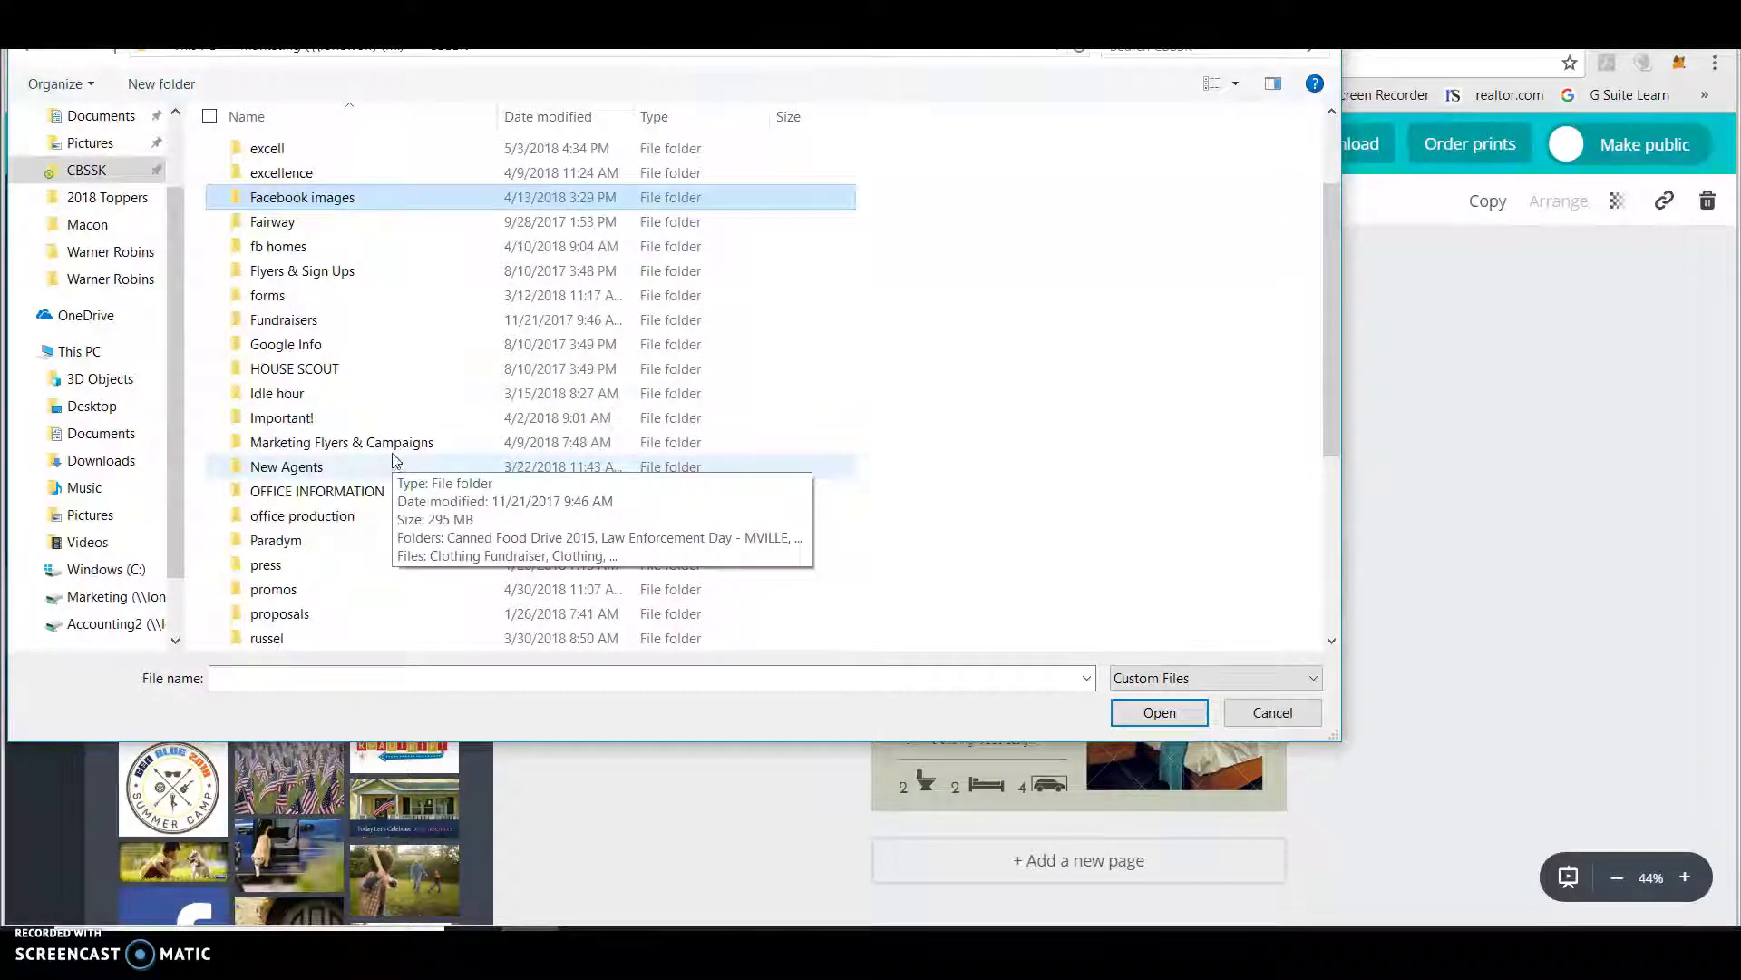
{"action": "scroll", "coordinate": [389, 502], "scroll_direction": "down", "scroll_amount": 1}
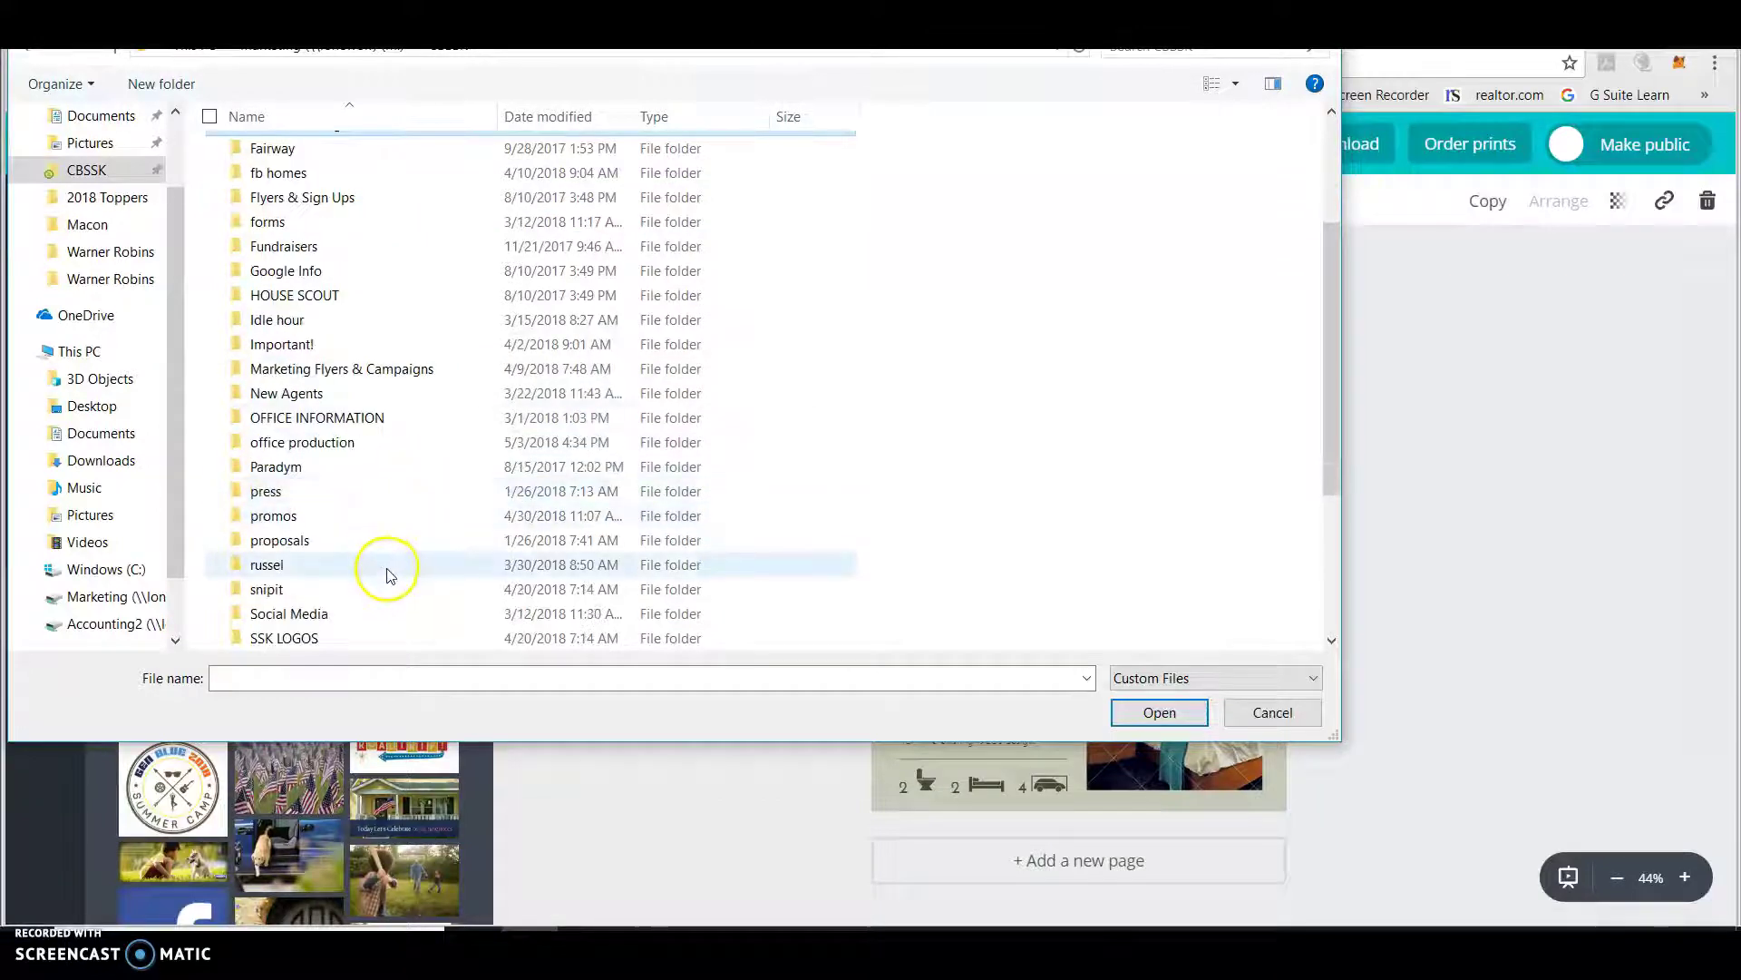
{"action": "scroll", "coordinate": [389, 572], "scroll_direction": "down", "scroll_amount": 1}
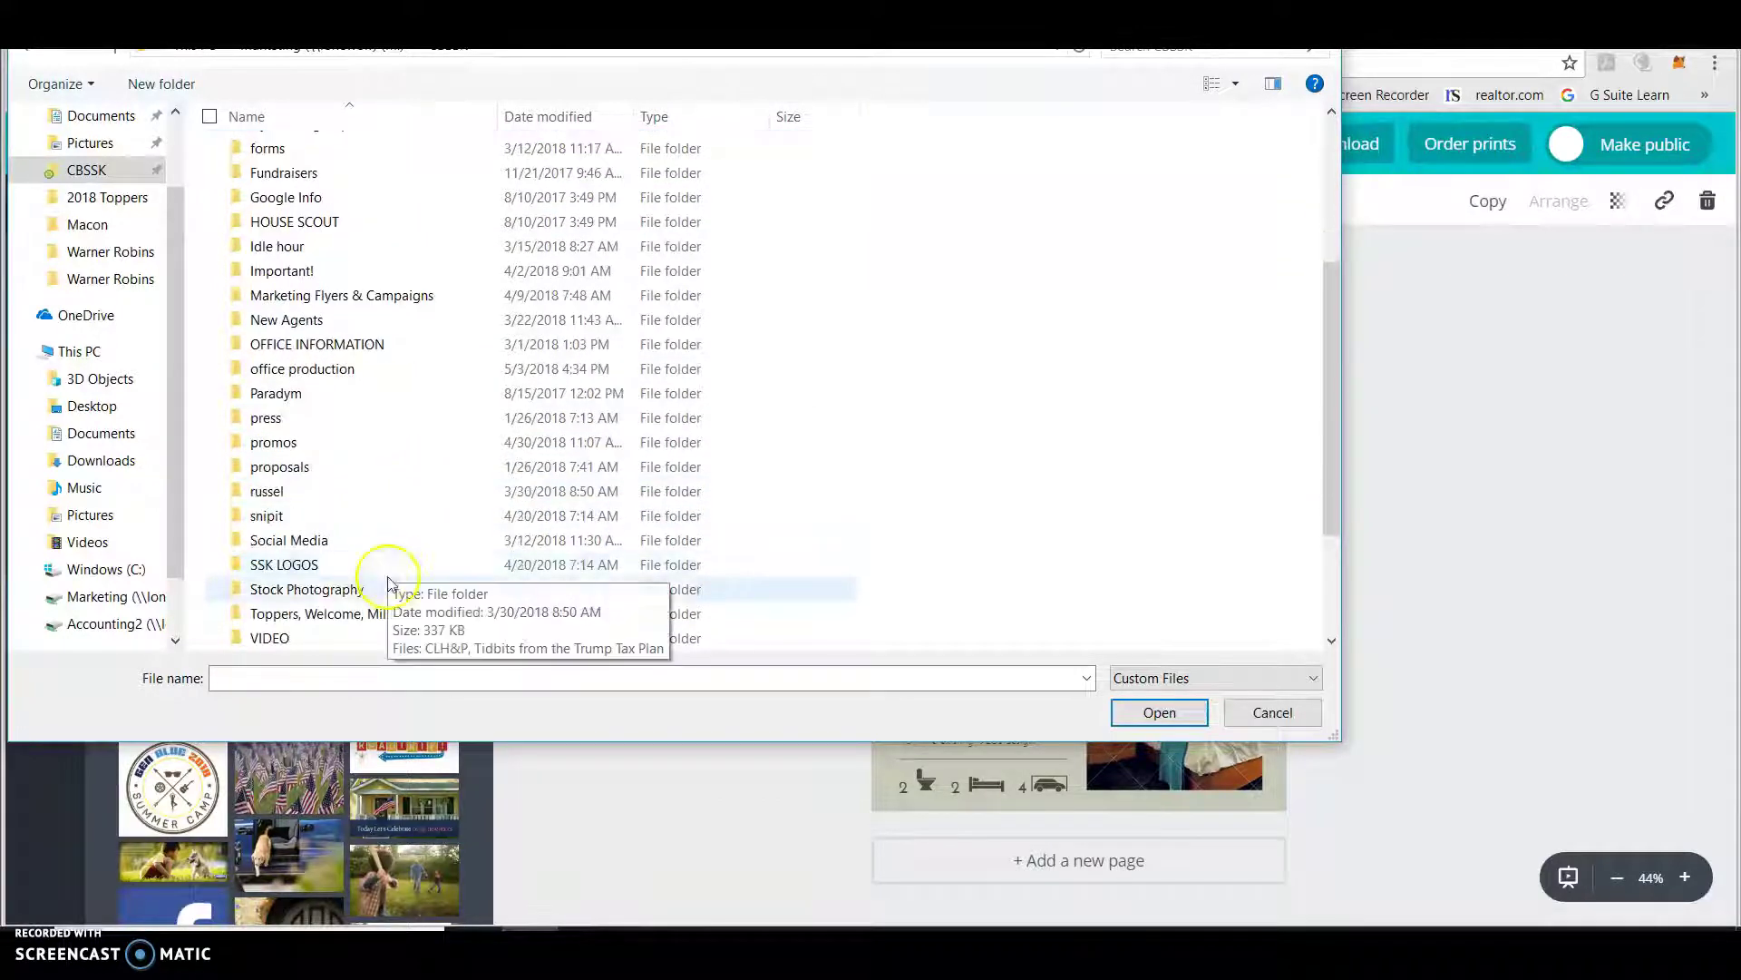
{"action": "double_click", "coordinate": [385, 589]}
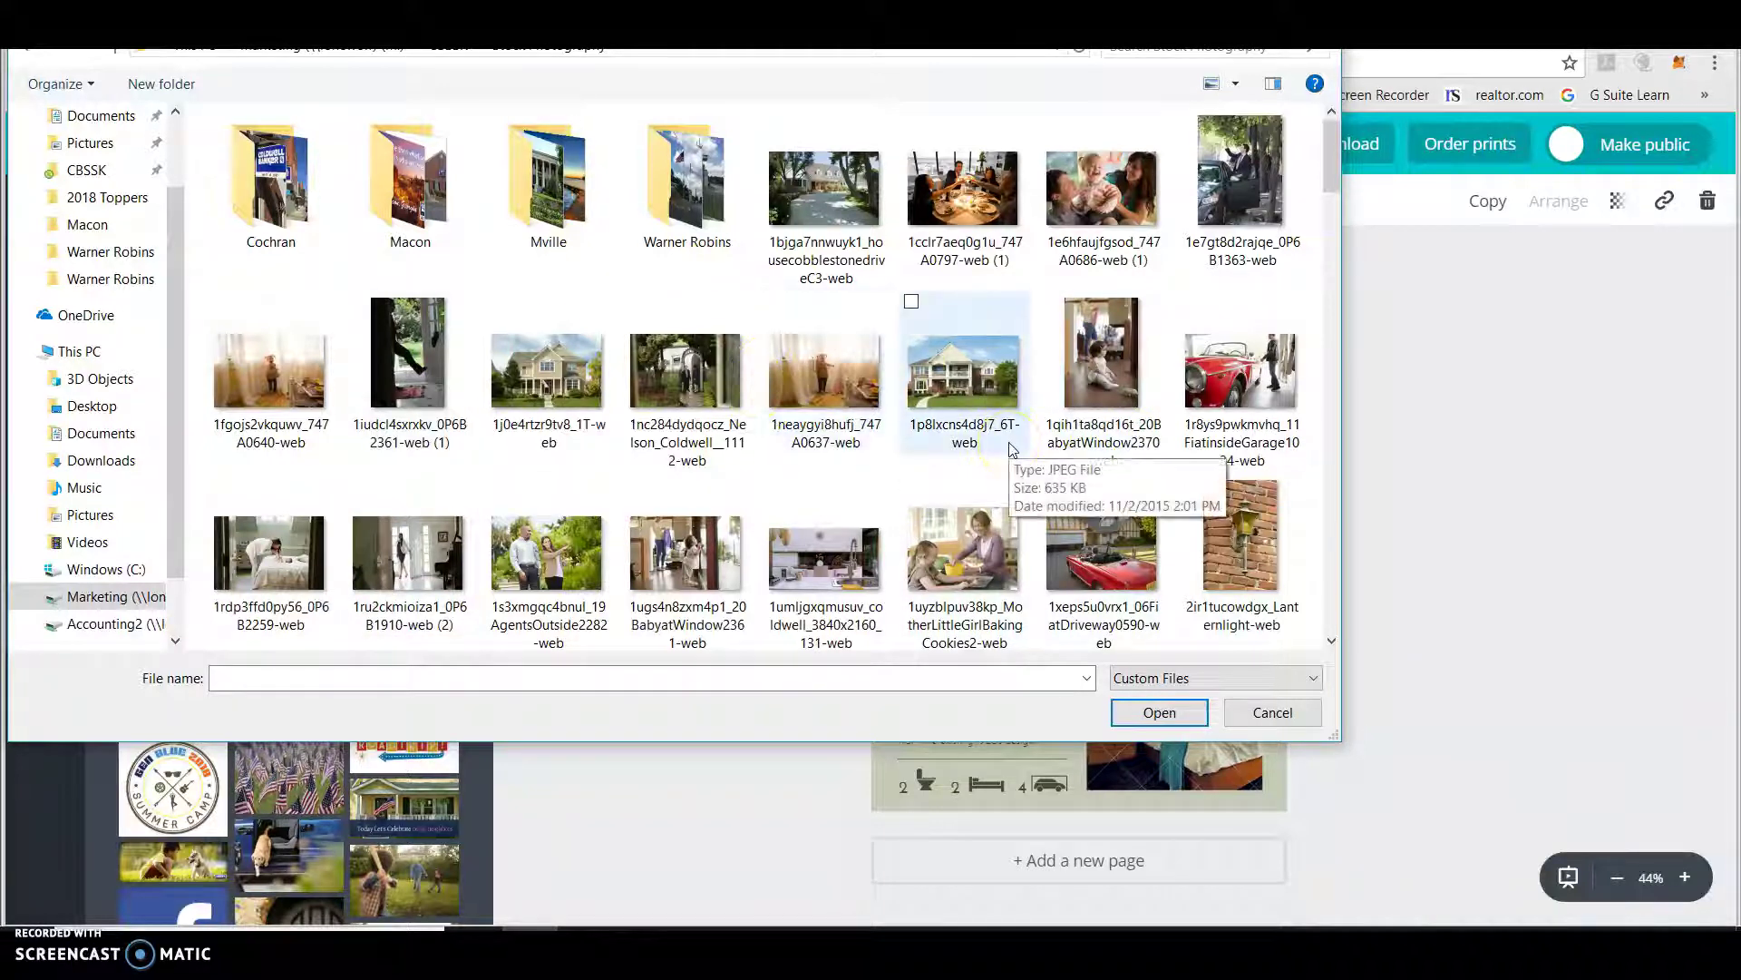
{"action": "scroll", "coordinate": [1013, 449], "scroll_direction": "down", "scroll_amount": 2}
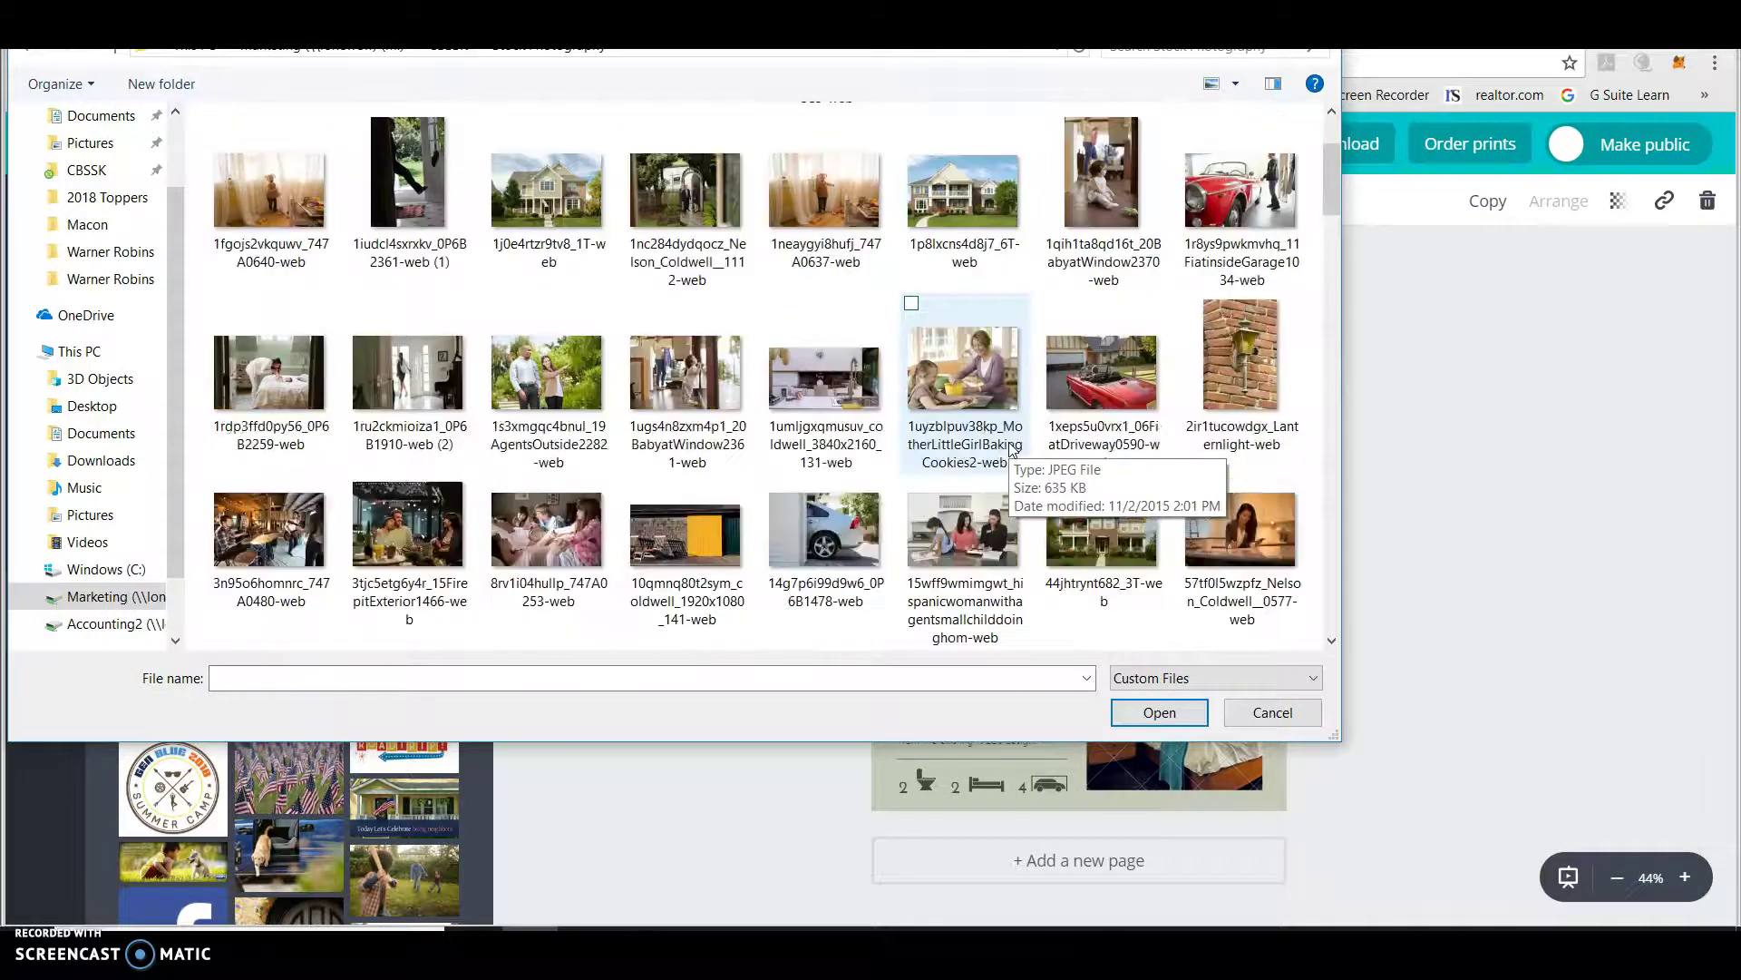
{"action": "left_click", "coordinate": [798, 400]}
{"action": "double_click", "coordinate": [797, 397]}
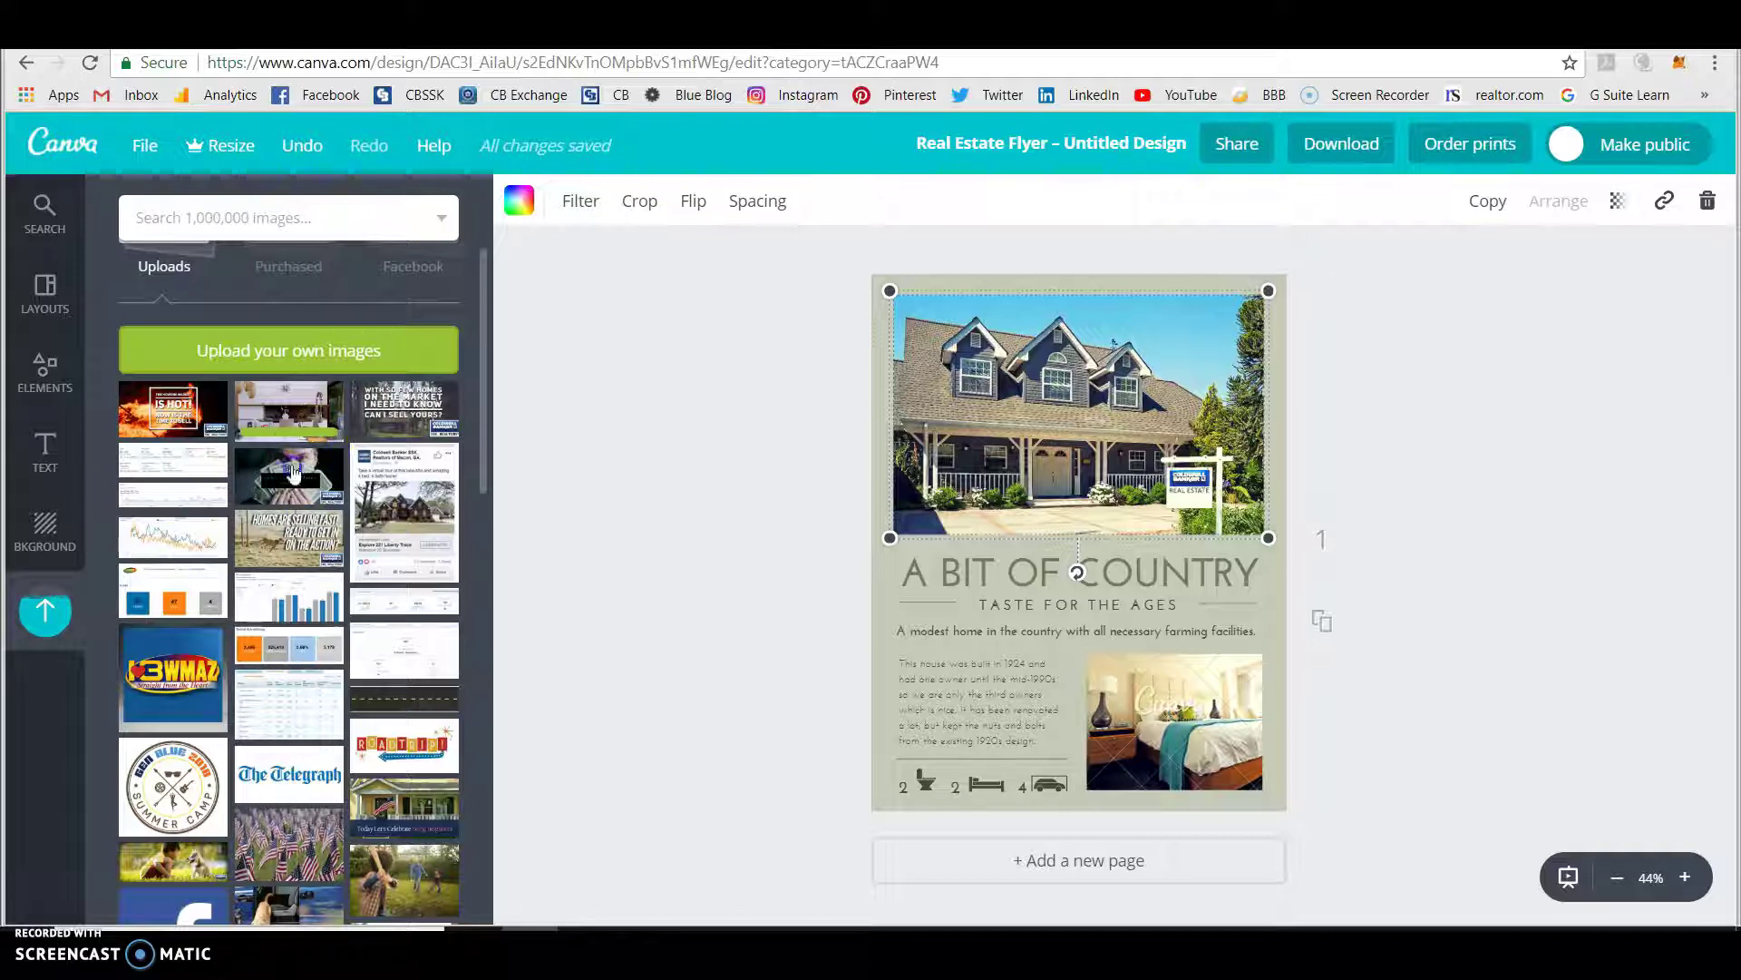
Place the uploaded kitchen photo in the lower-right picture frame.
{"action": "left_click", "coordinate": [322, 654]}
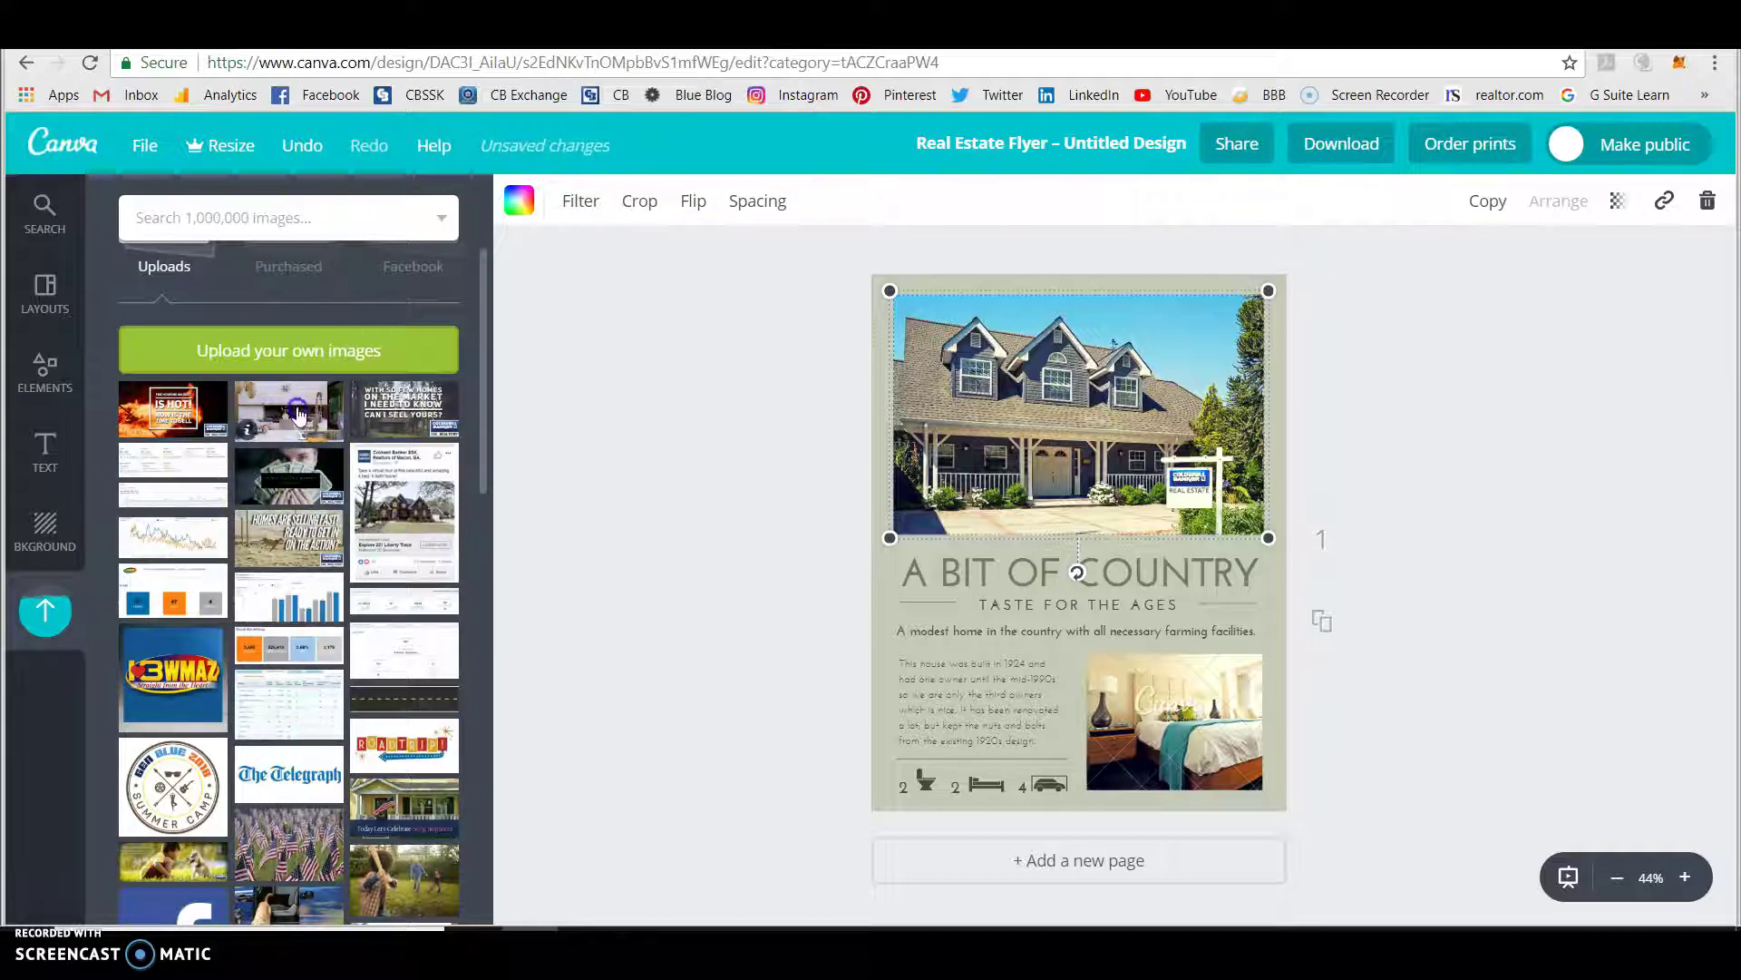
{"action": "left_click_drag", "start_coordinate": [297, 414], "coordinate": [1199, 708]}
{"action": "left_click", "coordinate": [983, 404]}
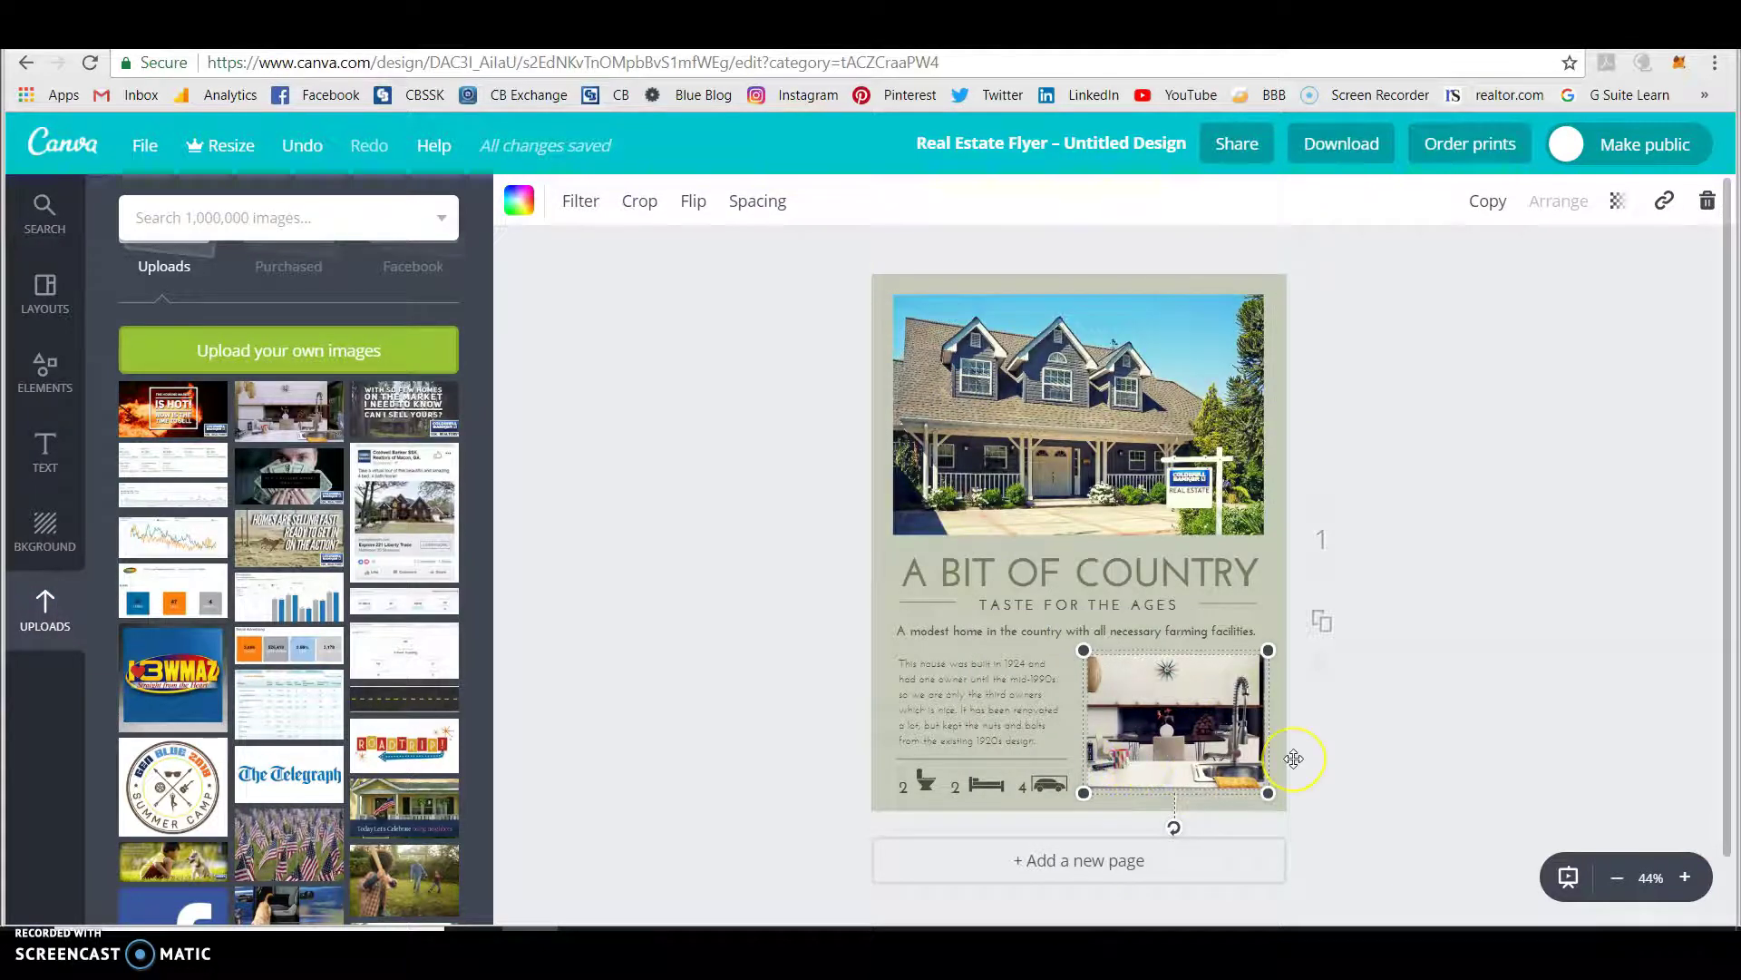
Change the bedroom count in the room-count row to 4.
{"action": "left_click", "coordinate": [908, 789]}
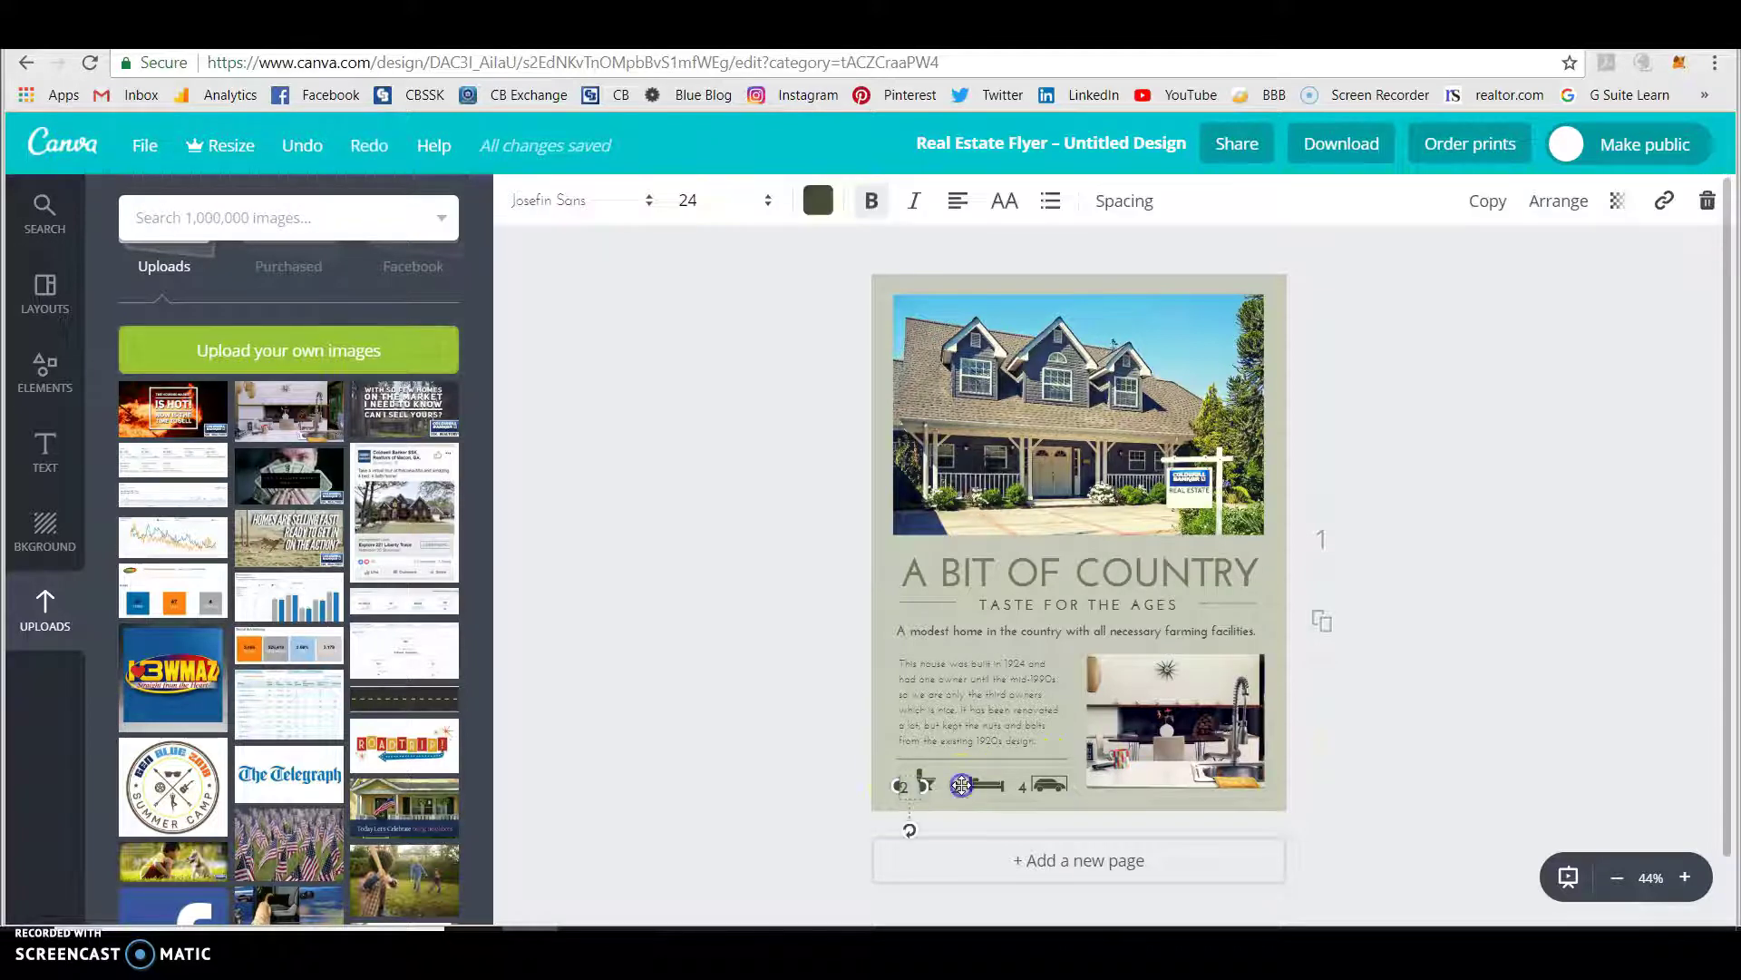
{"action": "left_click_drag", "start_coordinate": [961, 786], "coordinate": [963, 786]}
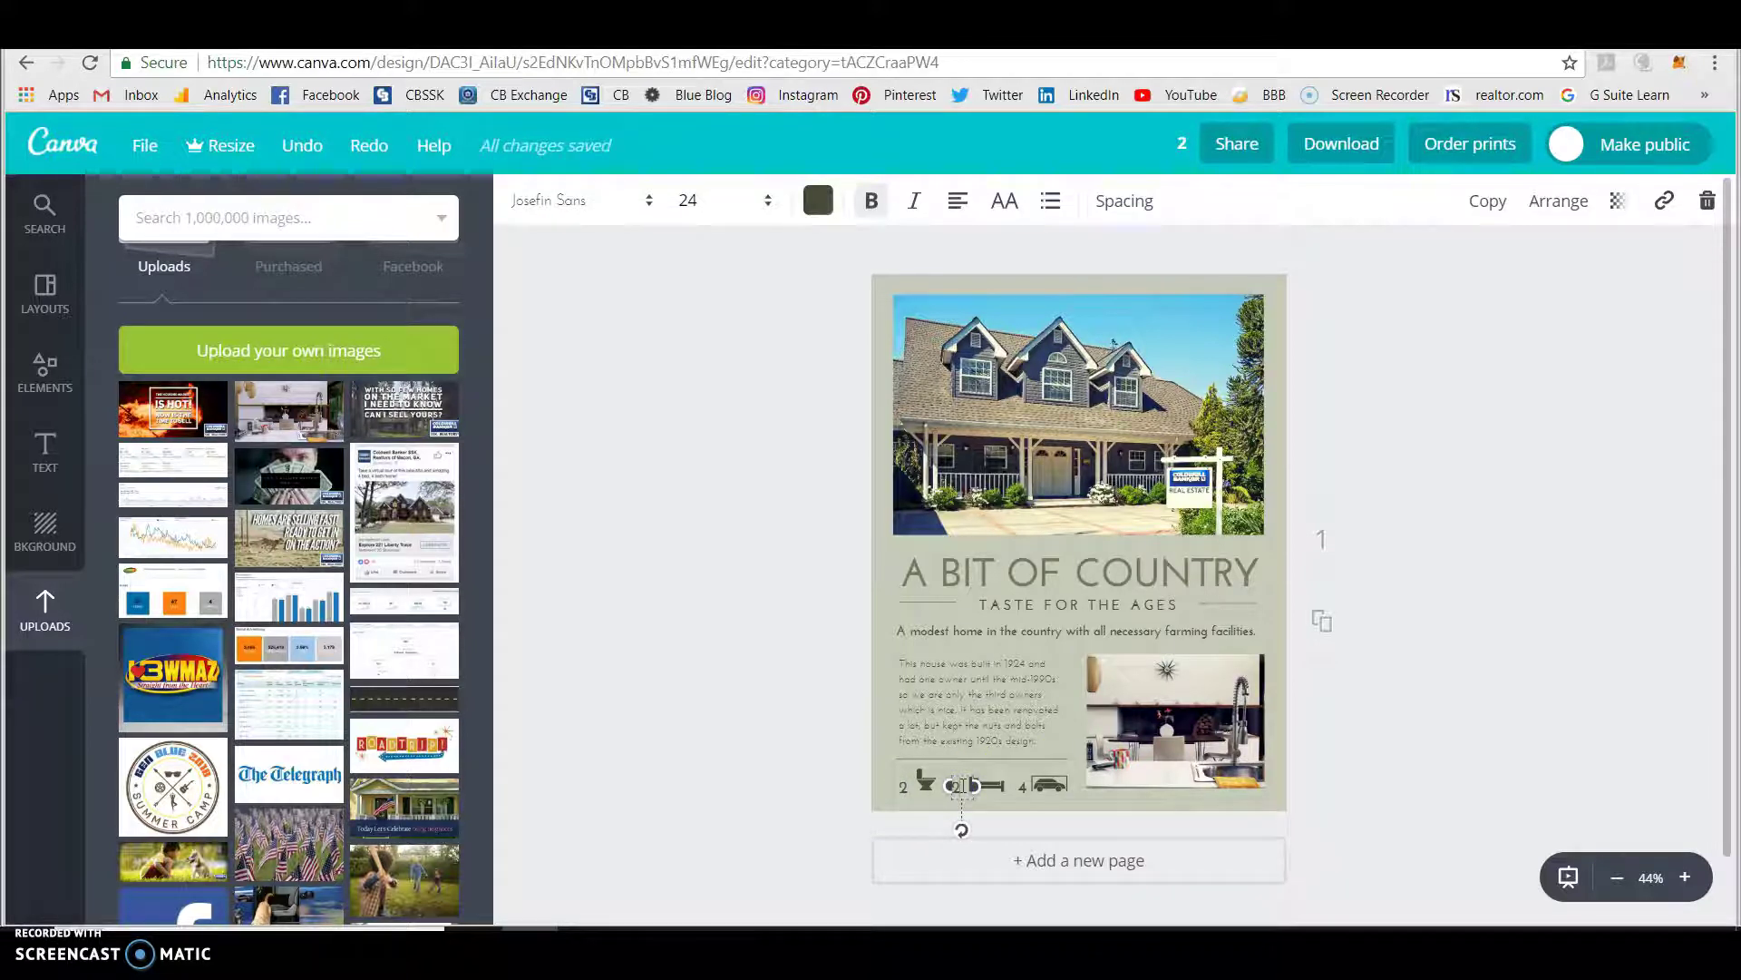
{"action": "type", "text": "4"}
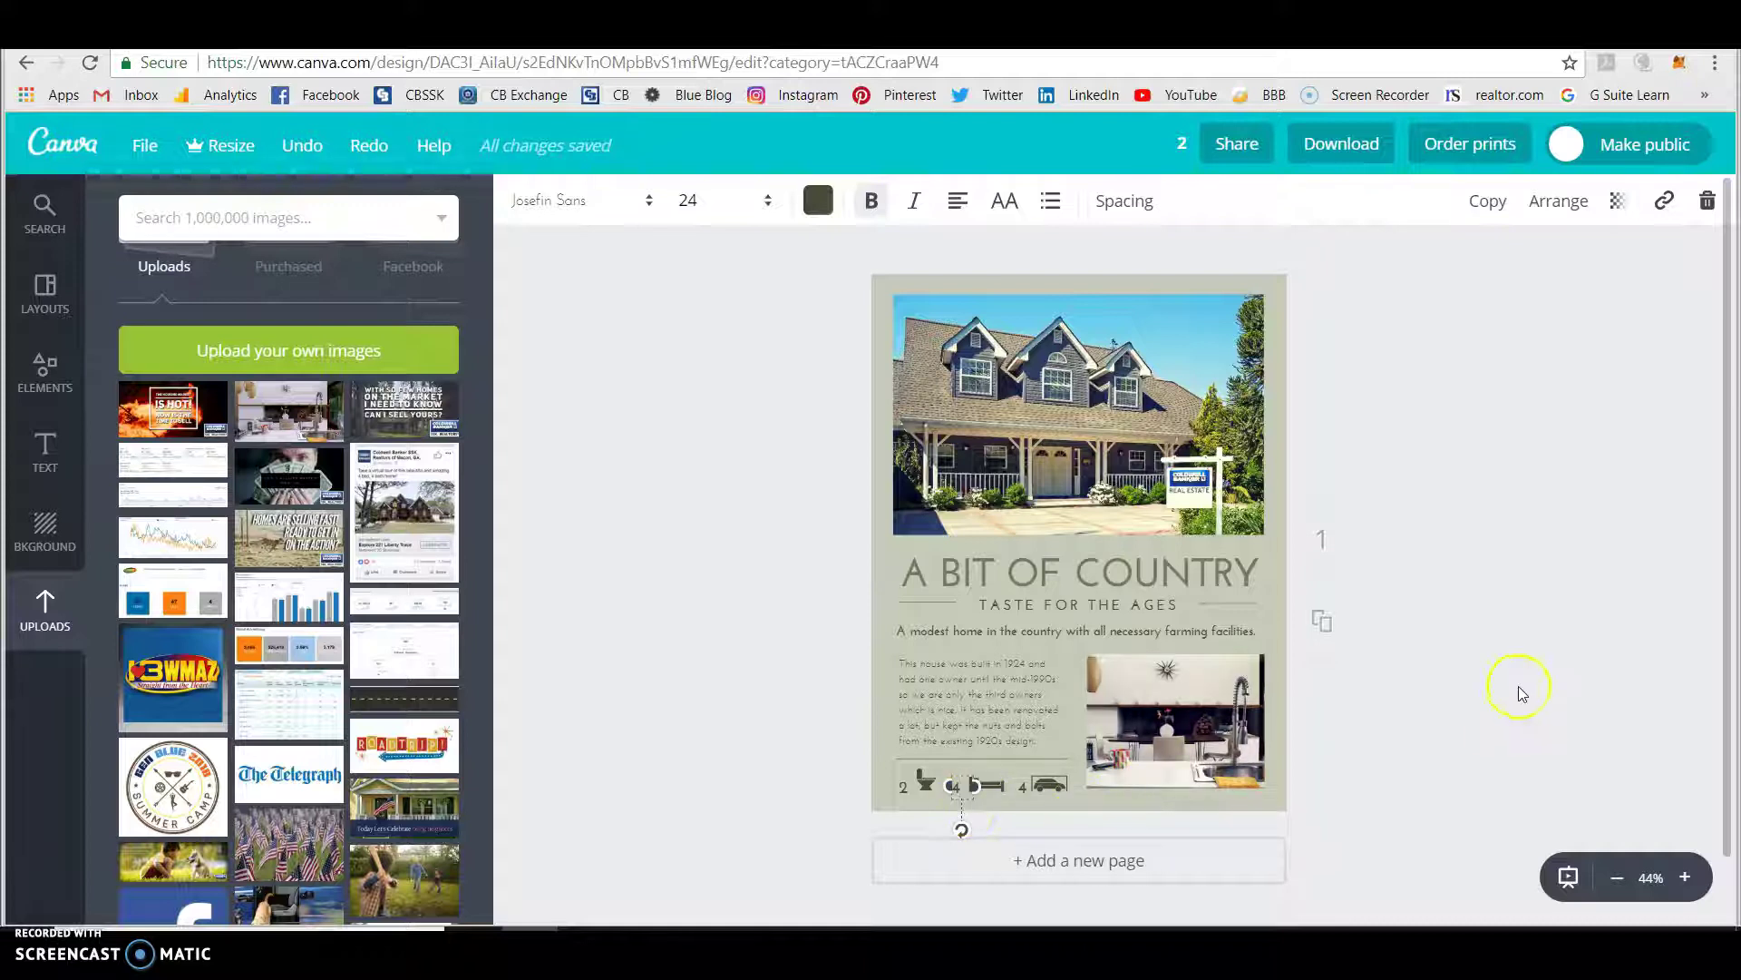
{"action": "left_click", "coordinate": [986, 733]}
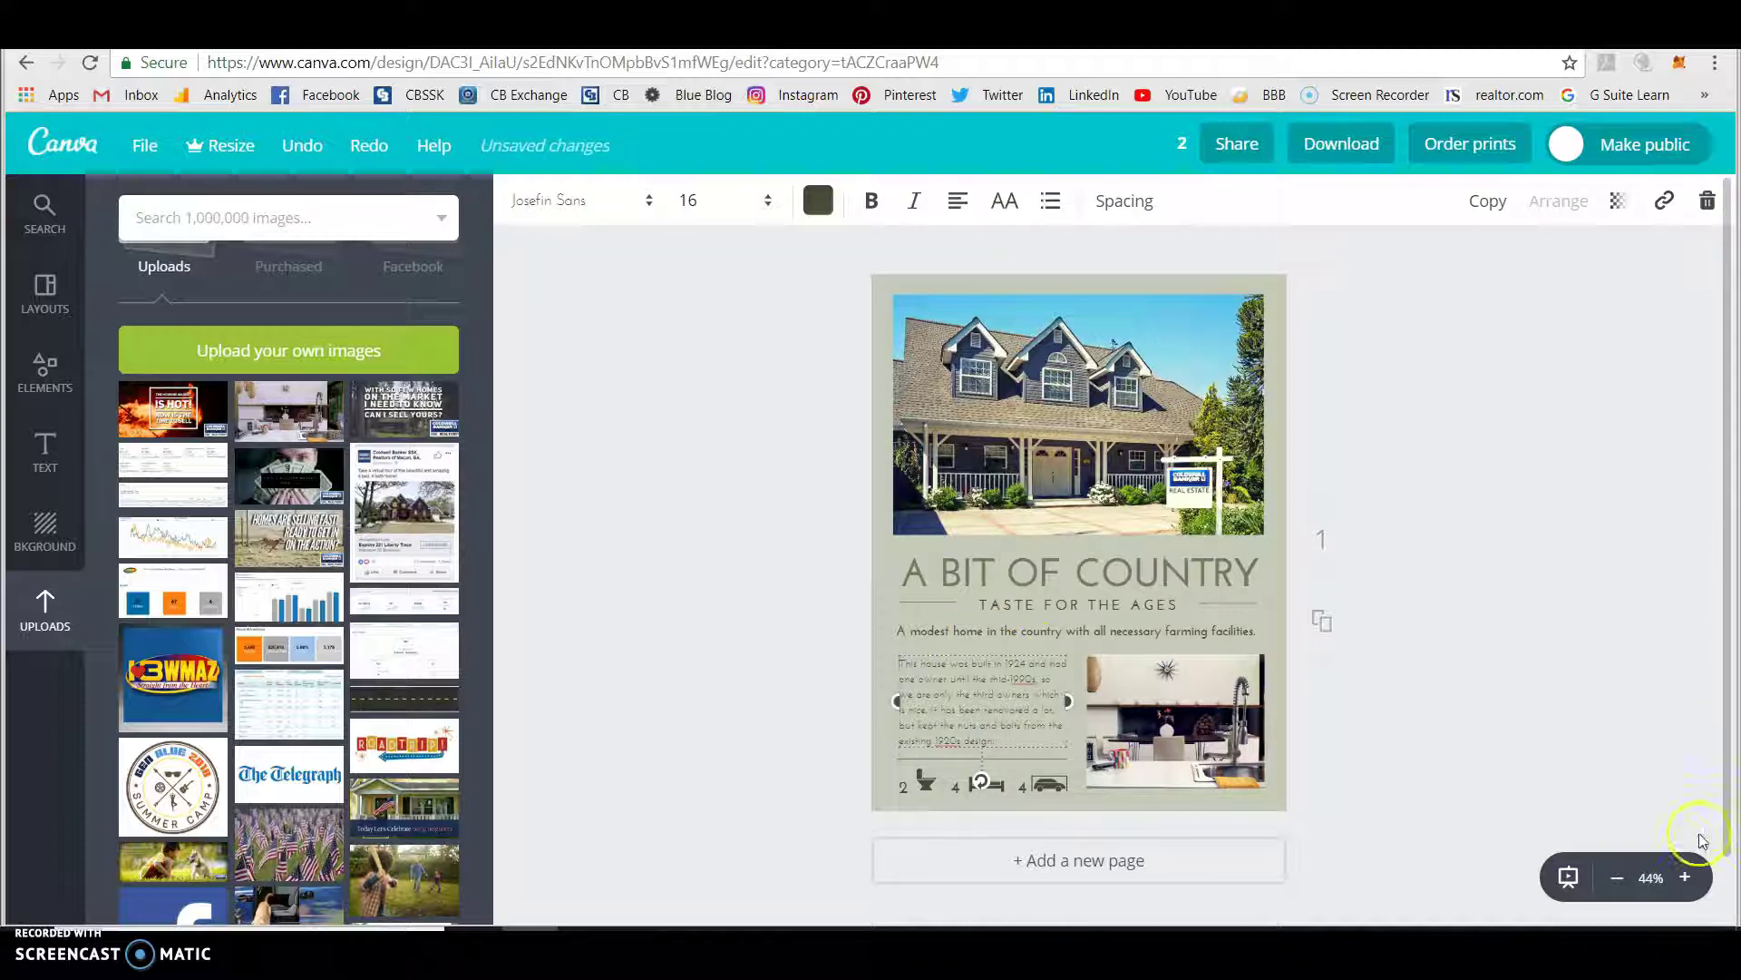
Zoom in on the flyer and select the title and subtitle text boxes.
{"action": "left_click", "coordinate": [1685, 877]}
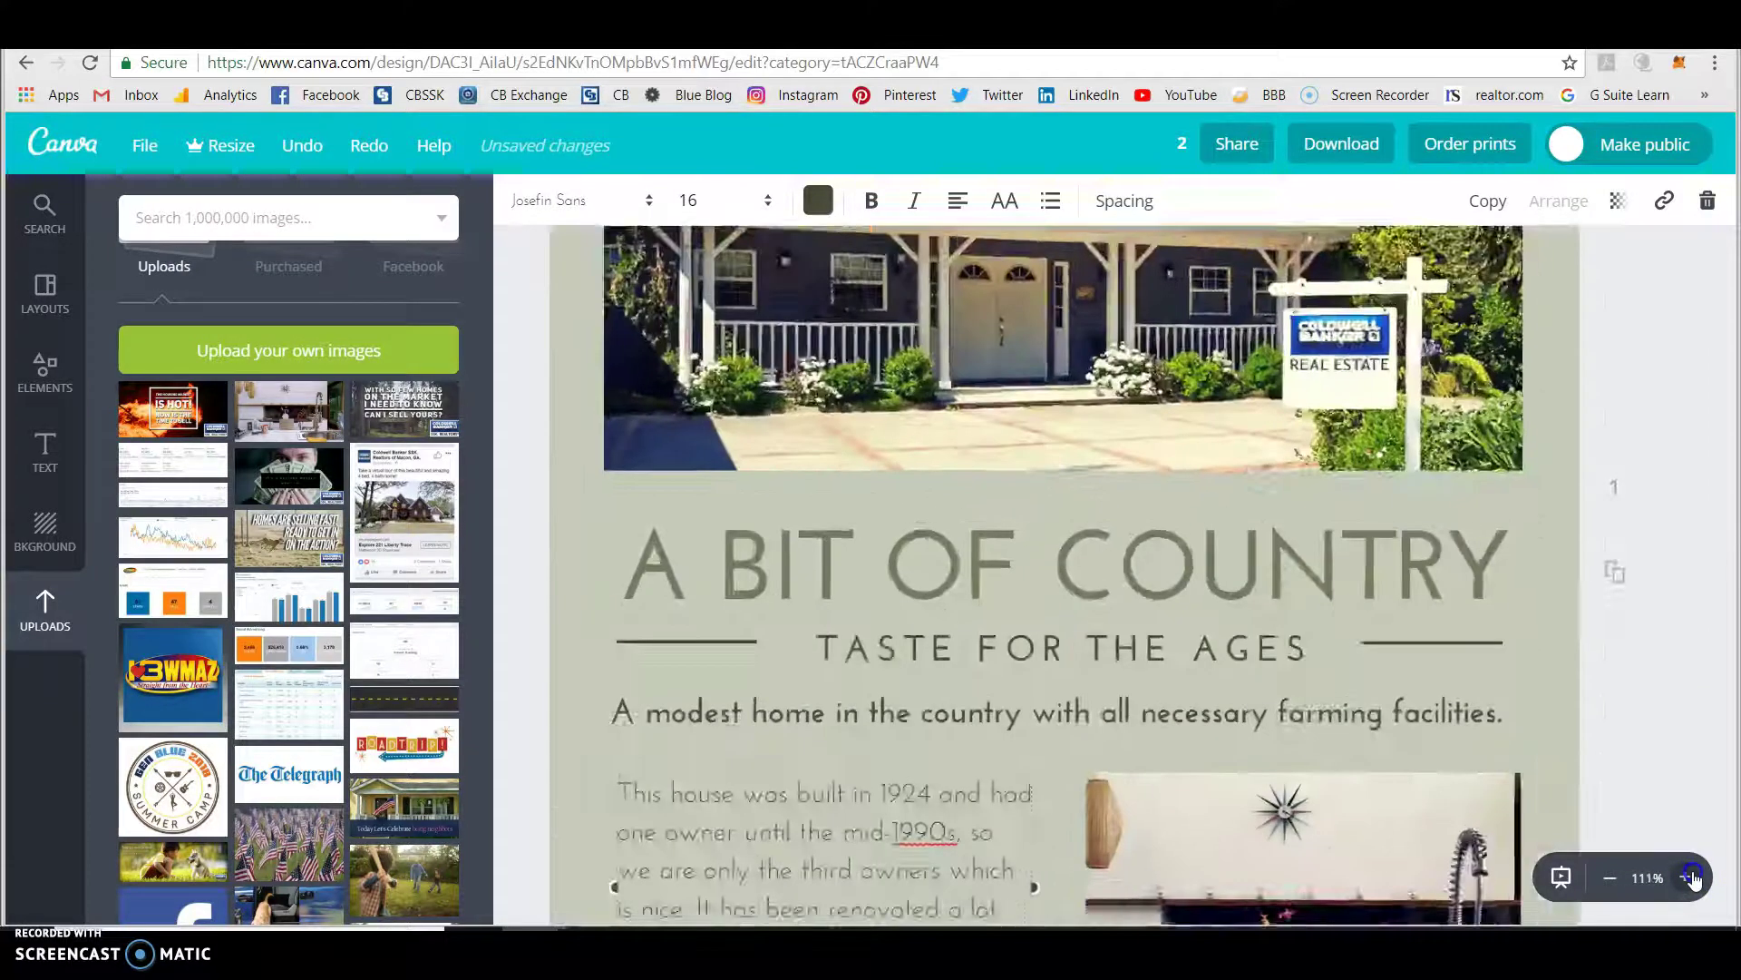
{"action": "left_click", "coordinate": [1690, 877]}
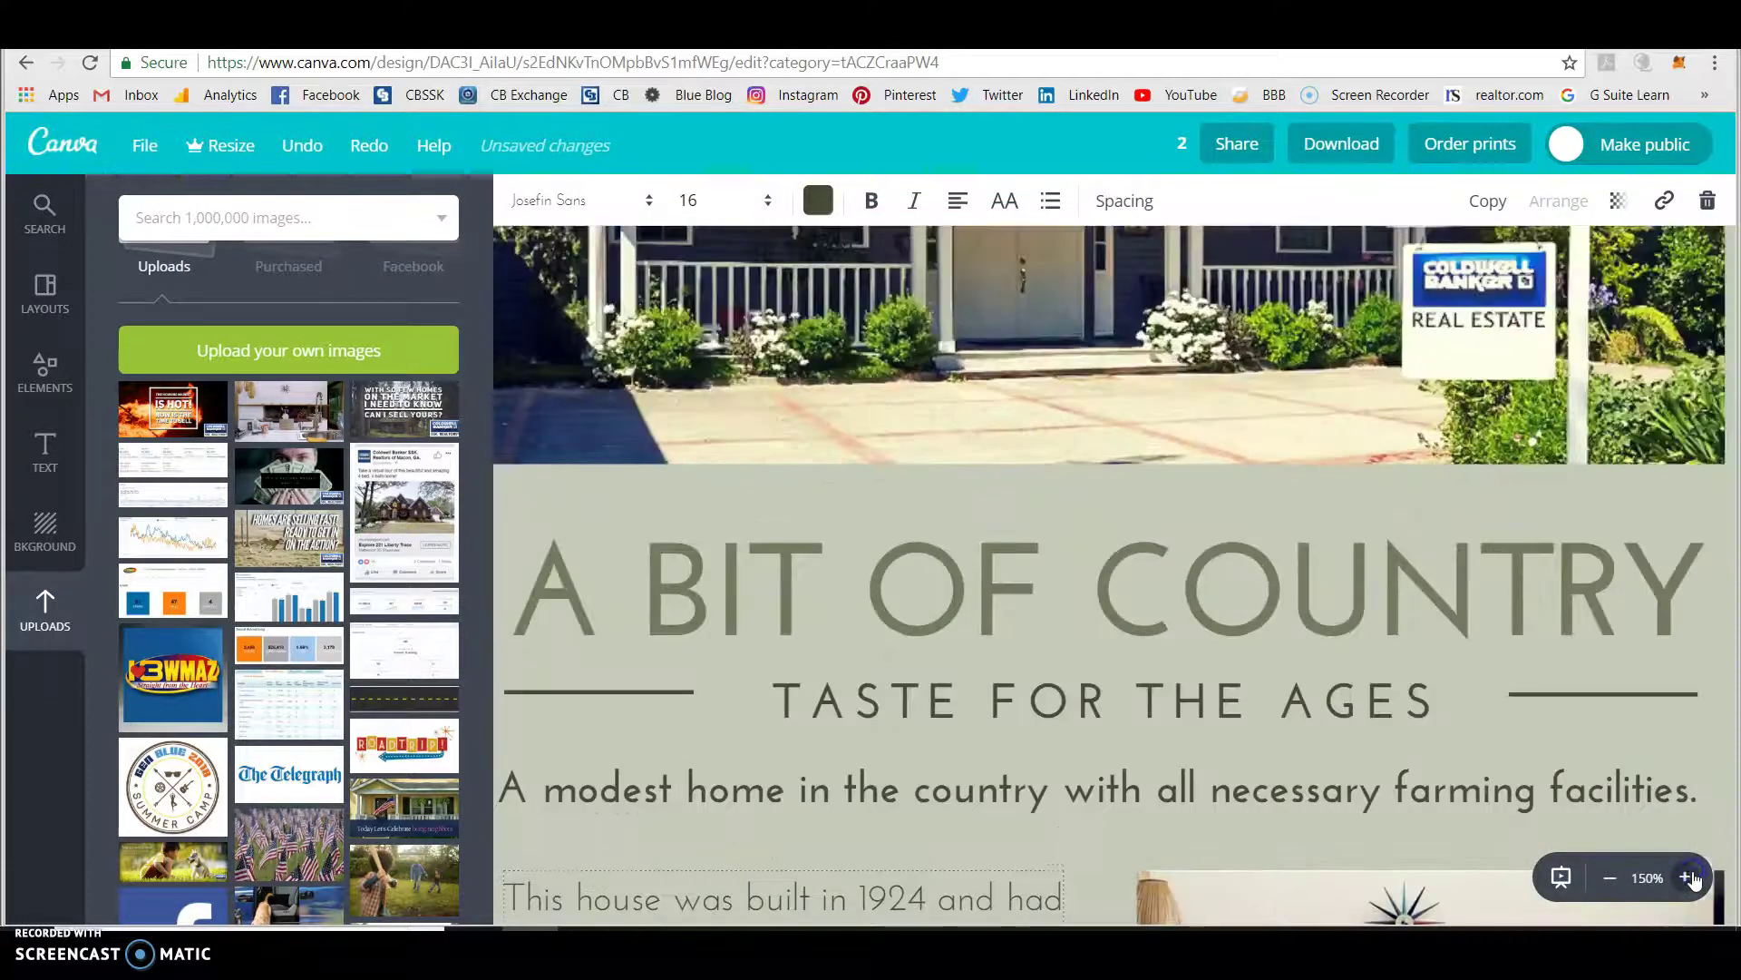
{"action": "left_click", "coordinate": [1605, 877]}
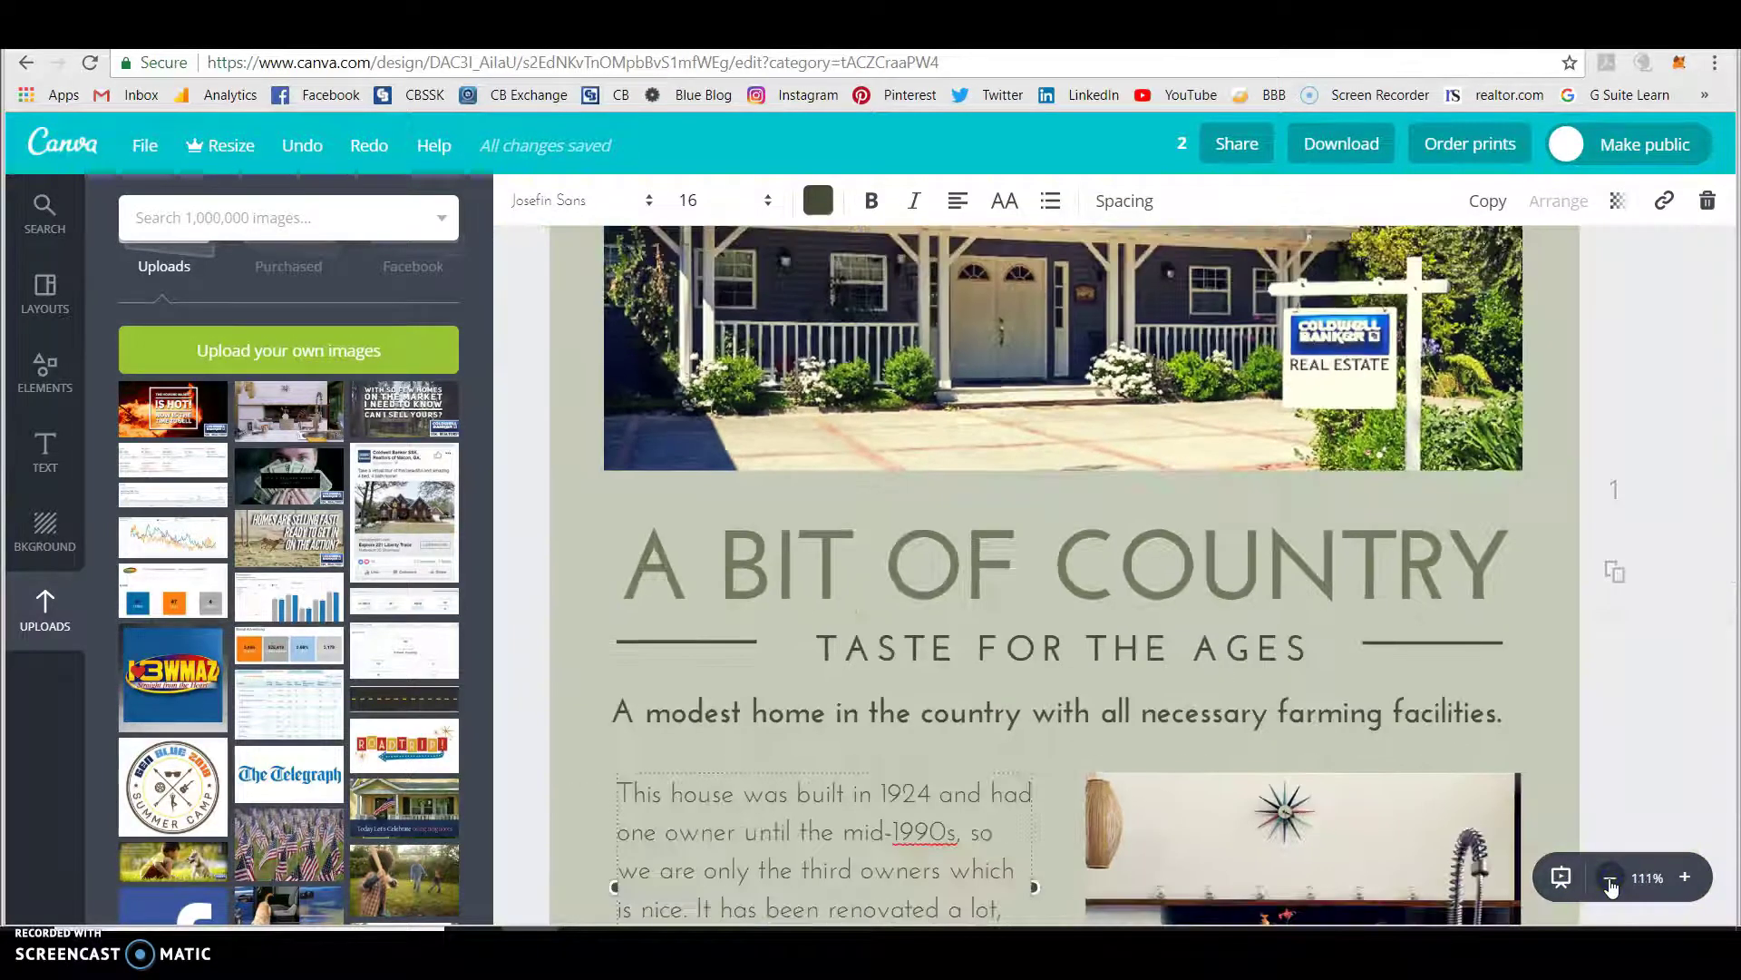
{"action": "scroll", "coordinate": [1251, 669], "scroll_direction": "down", "scroll_amount": 2}
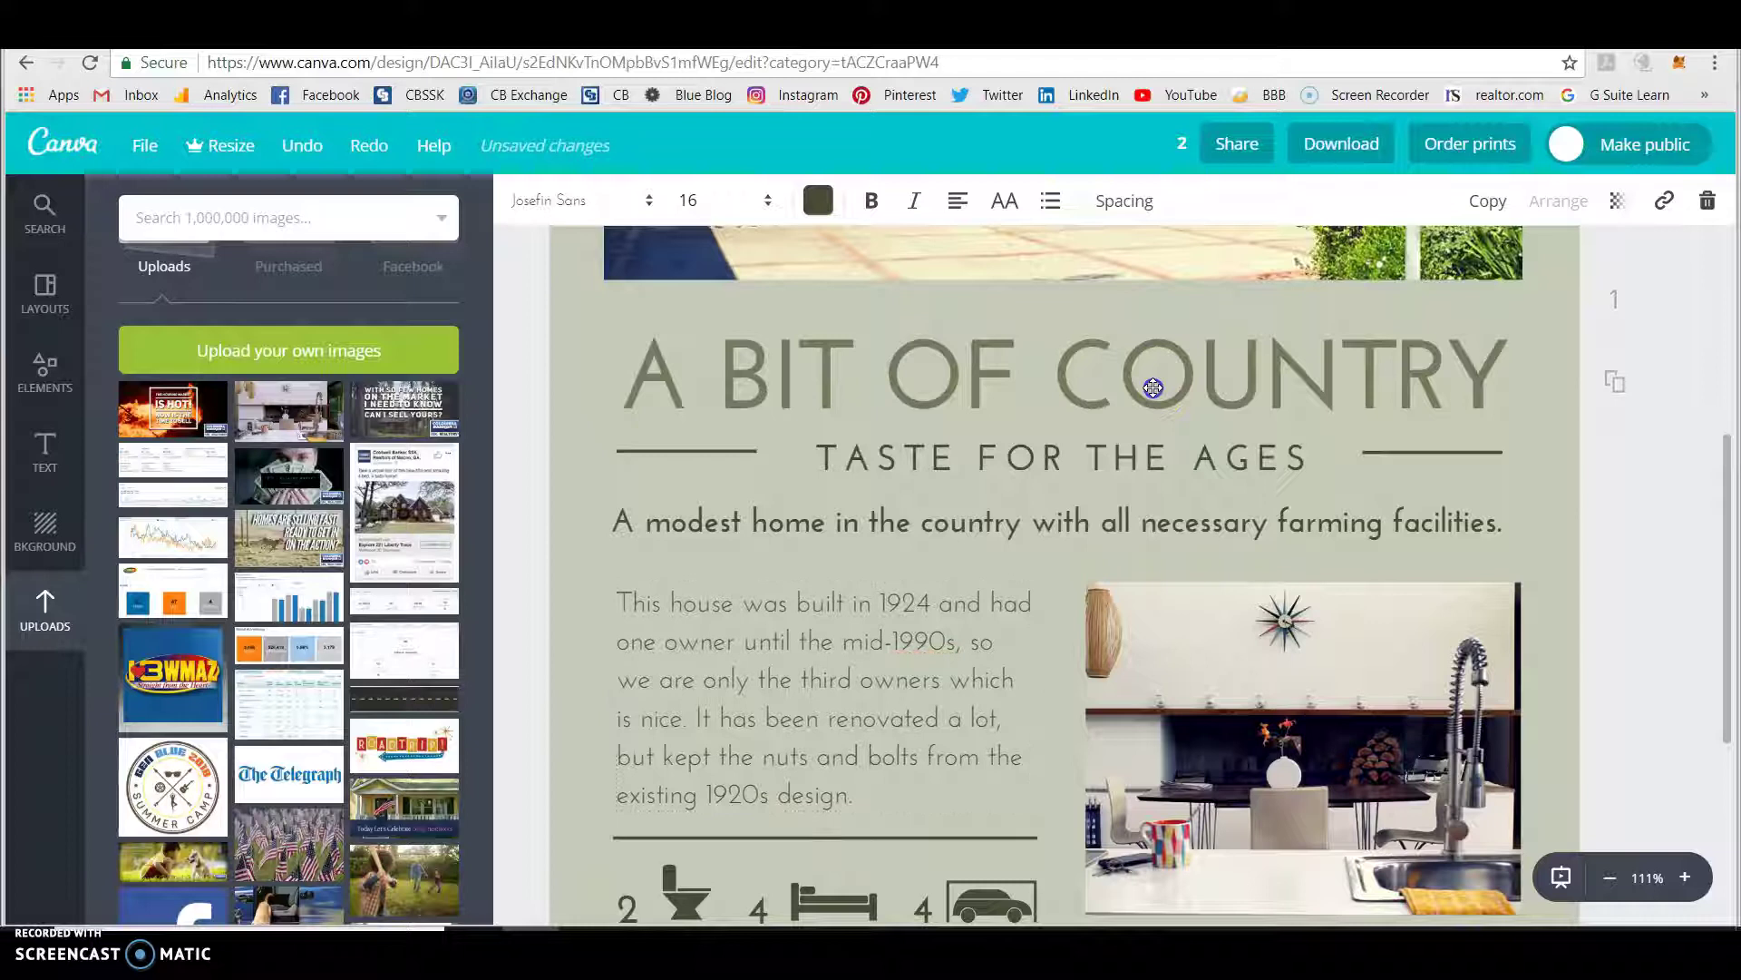
{"action": "left_click", "coordinate": [1153, 388]}
{"action": "left_click", "coordinate": [962, 355]}
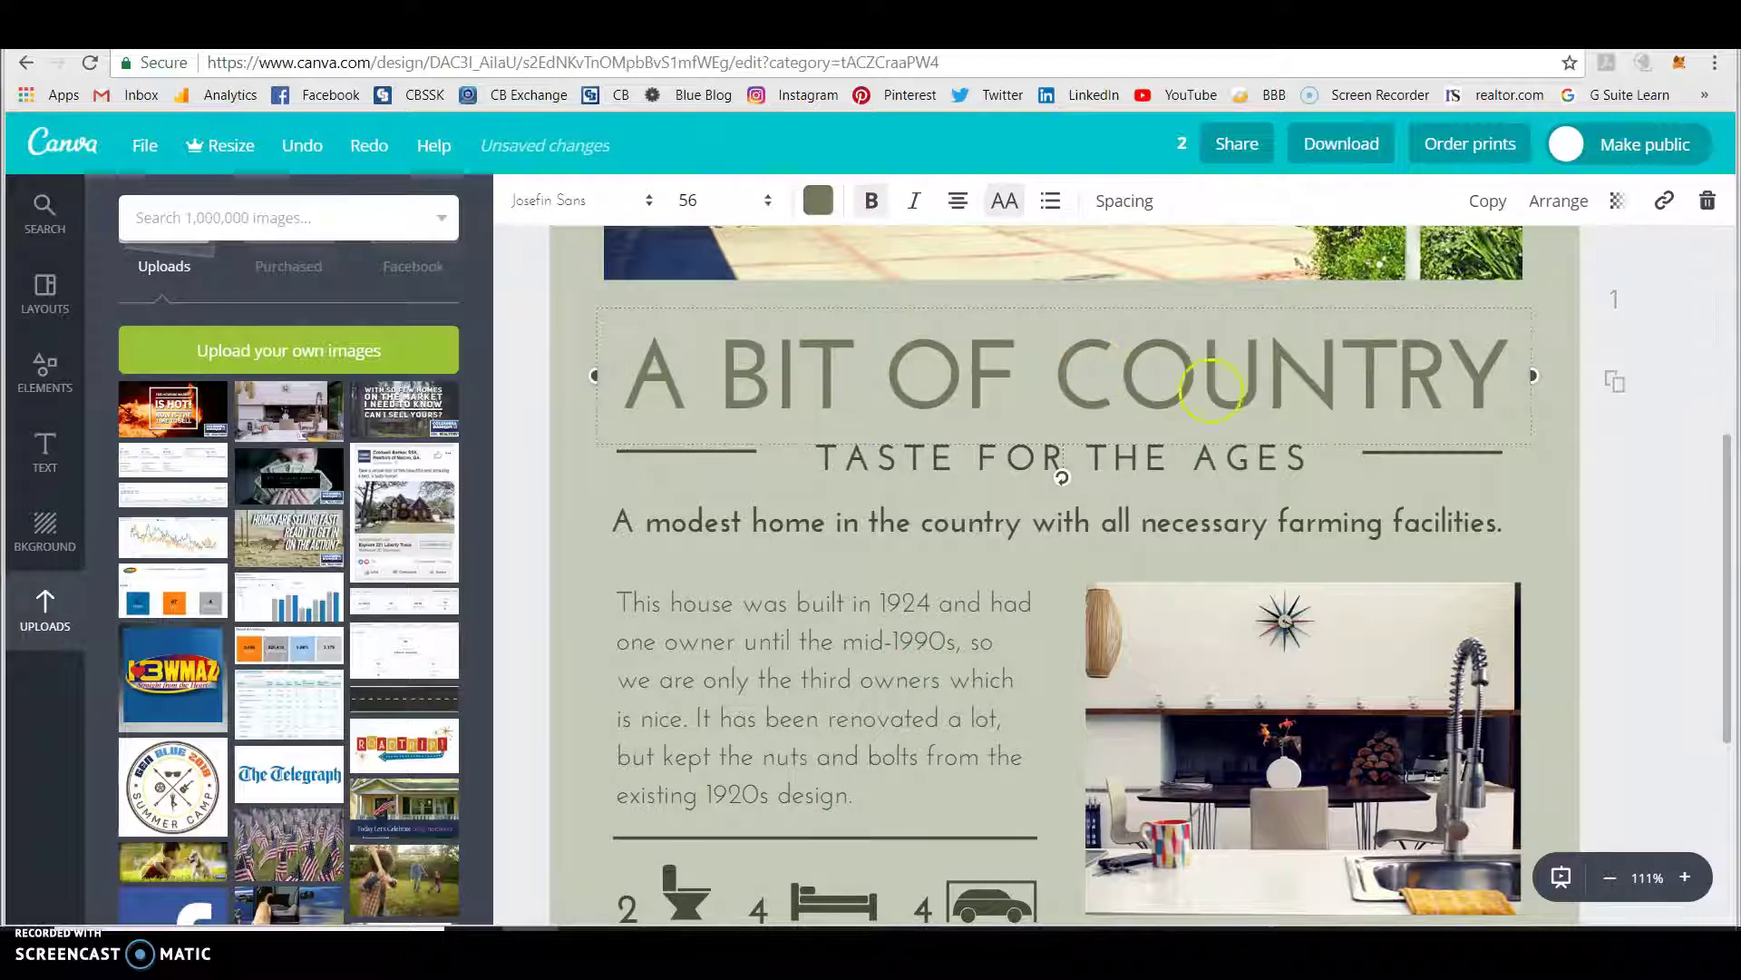
{"action": "left_click", "coordinate": [1213, 388]}
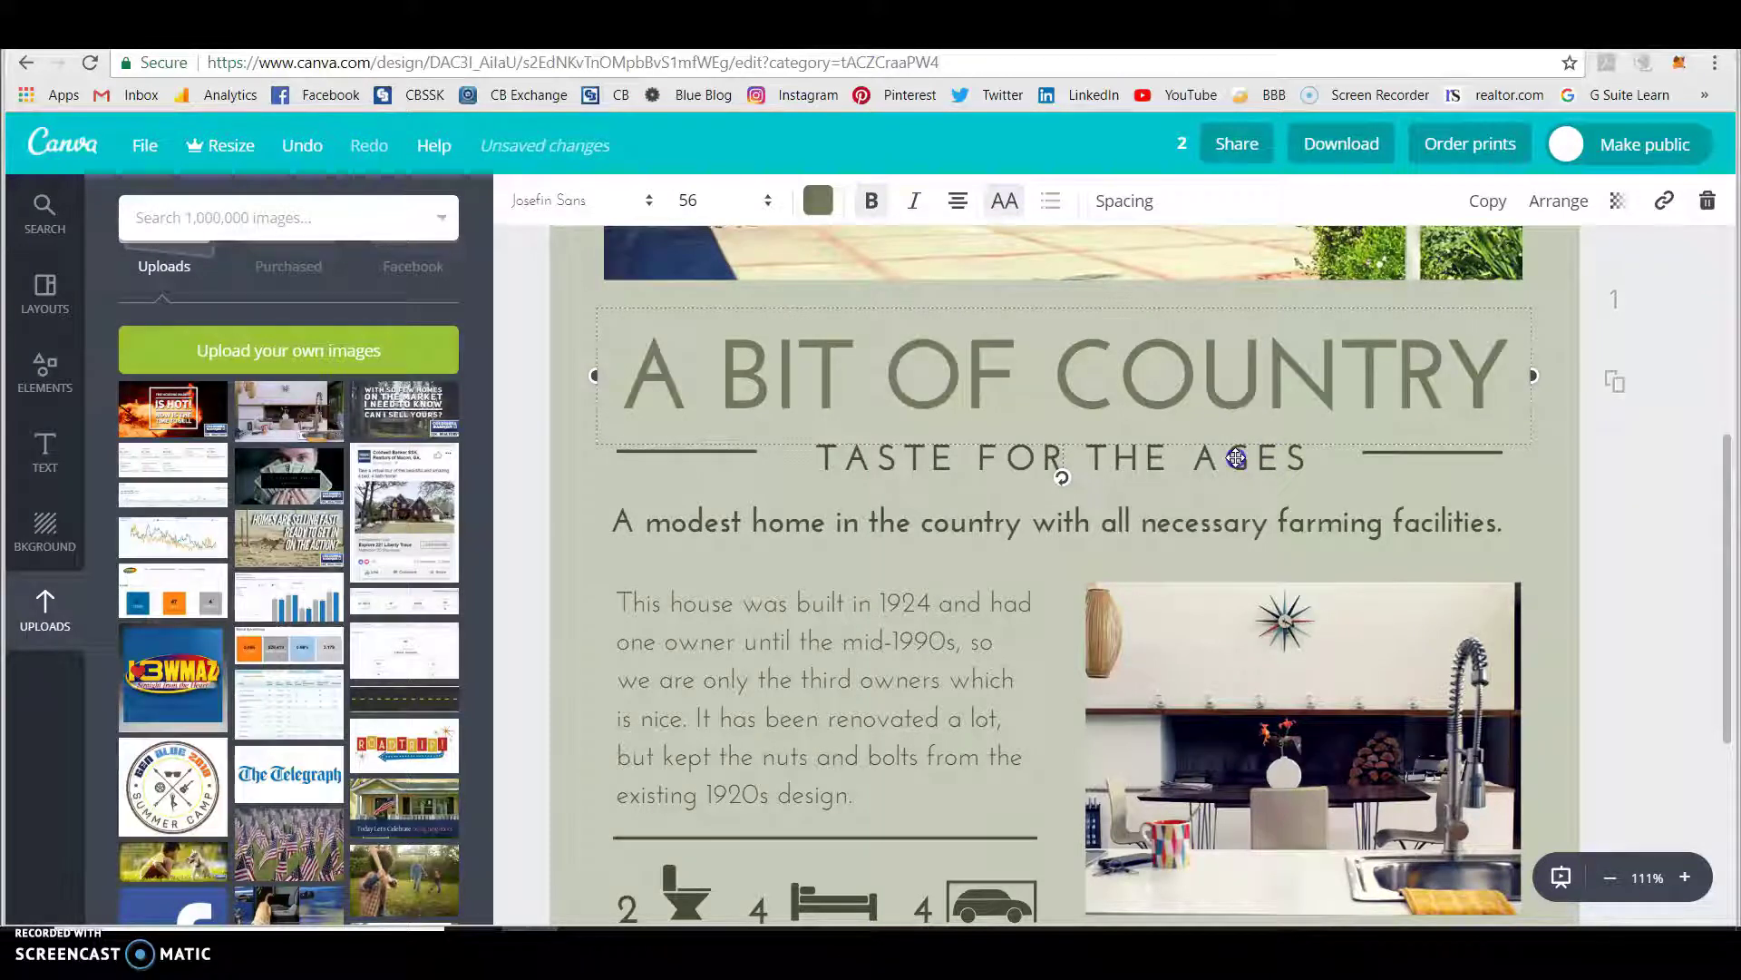
{"action": "right_click", "coordinate": [1237, 458]}
{"action": "left_click", "coordinate": [854, 532]}
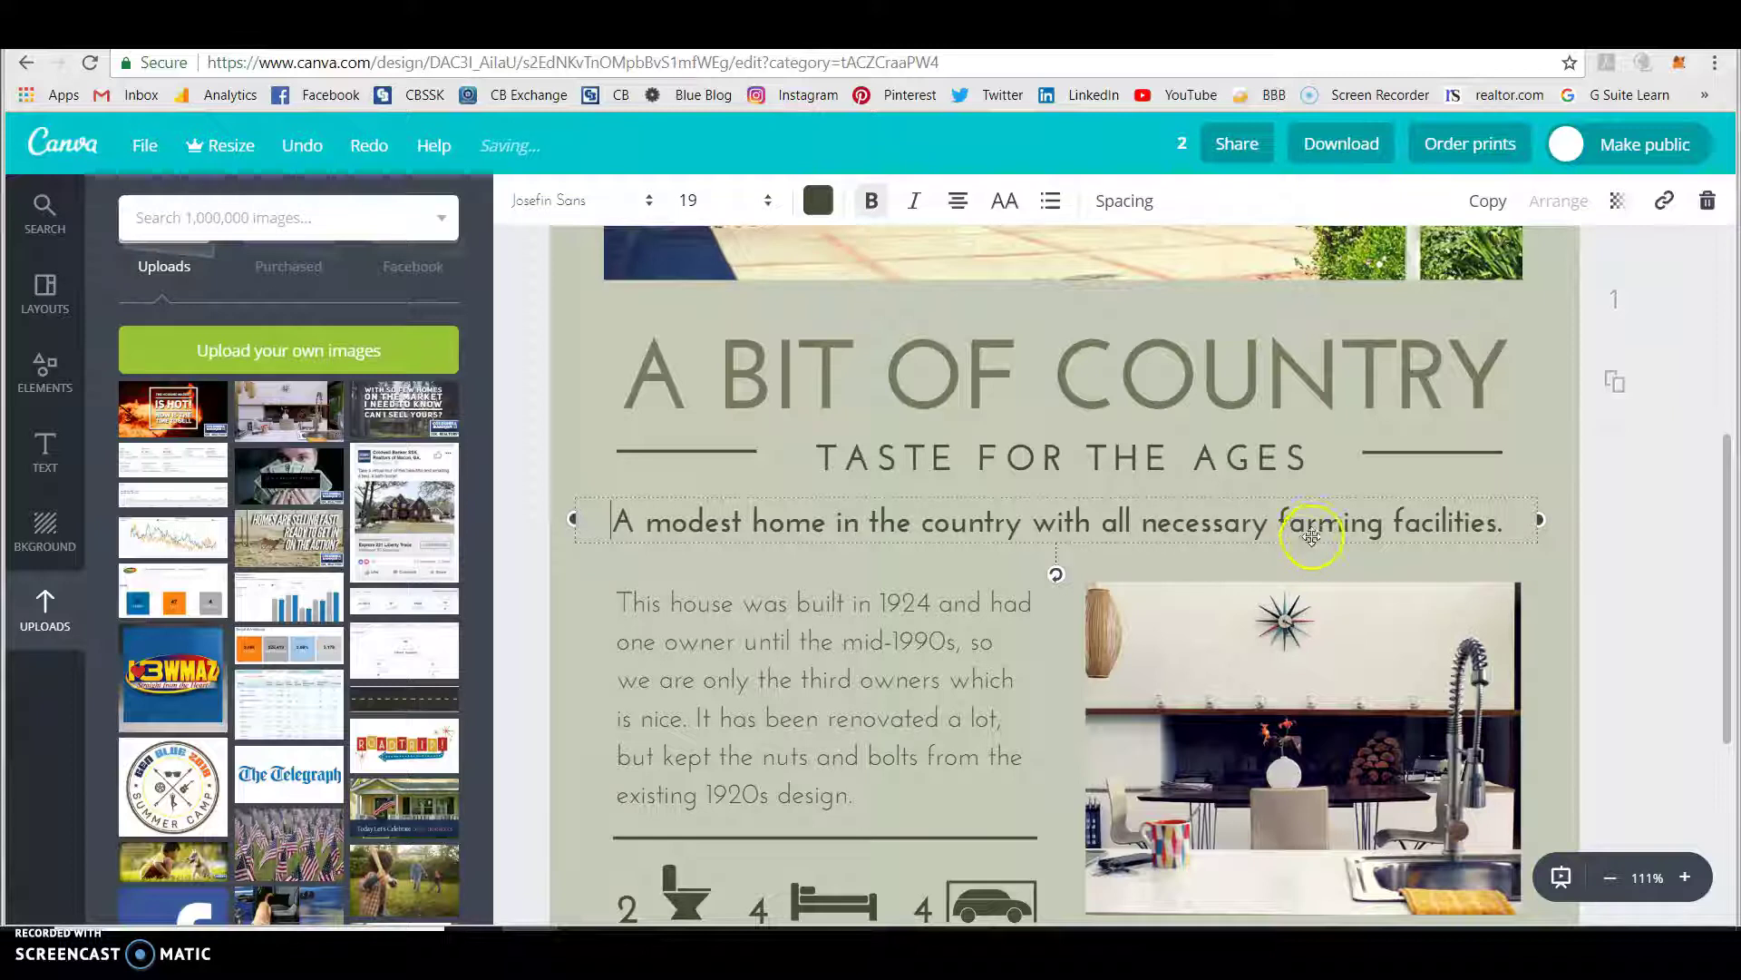
{"action": "left_click", "coordinate": [866, 511]}
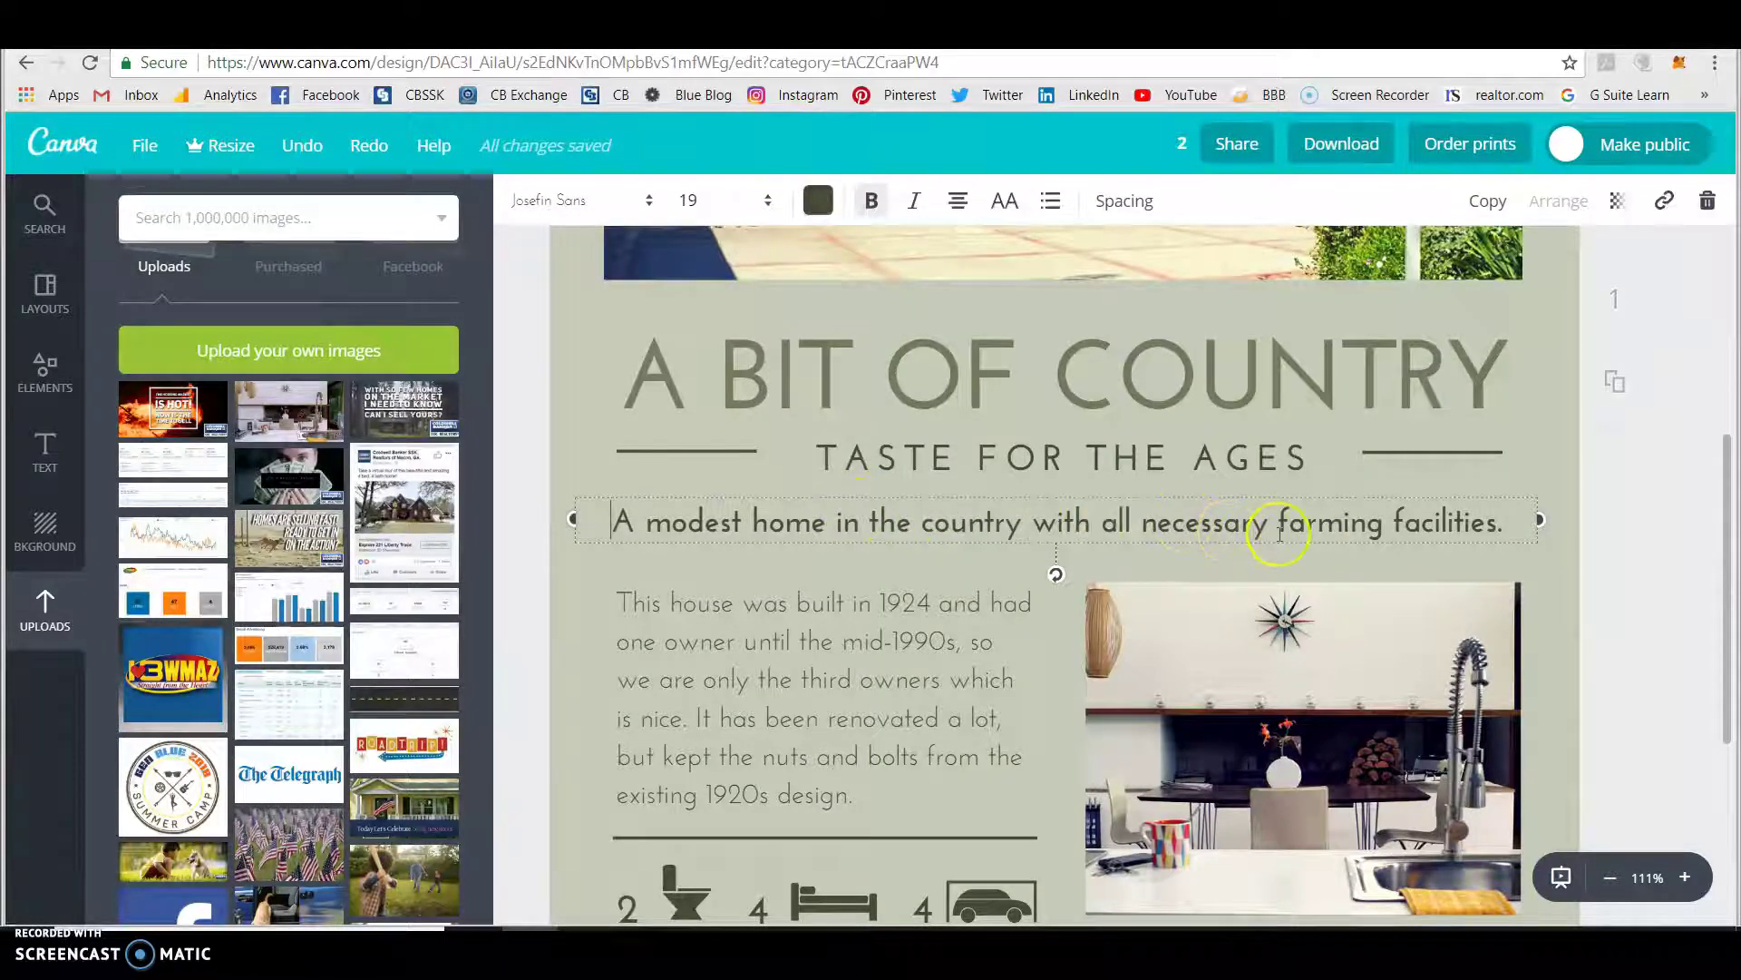
Replace the body paragraph's build year 1924 with 2017.
{"action": "left_click", "coordinate": [936, 604]}
{"action": "left_click", "coordinate": [930, 613]}
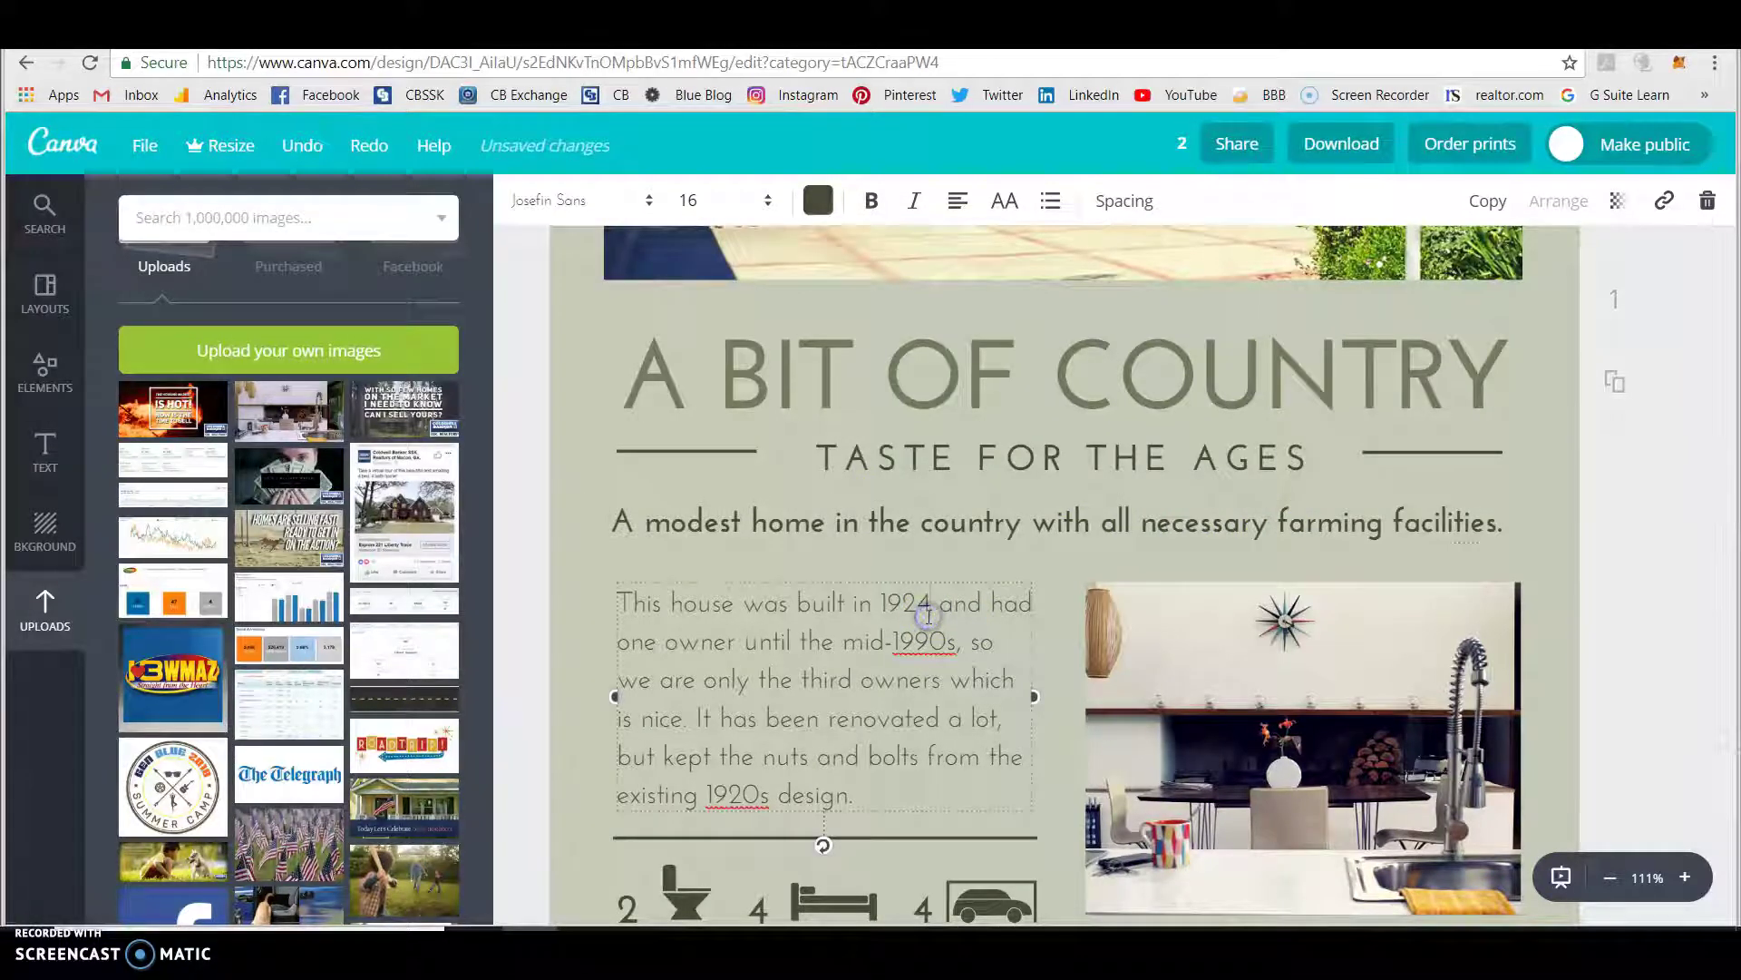
{"action": "key", "text": "BackSpace"}
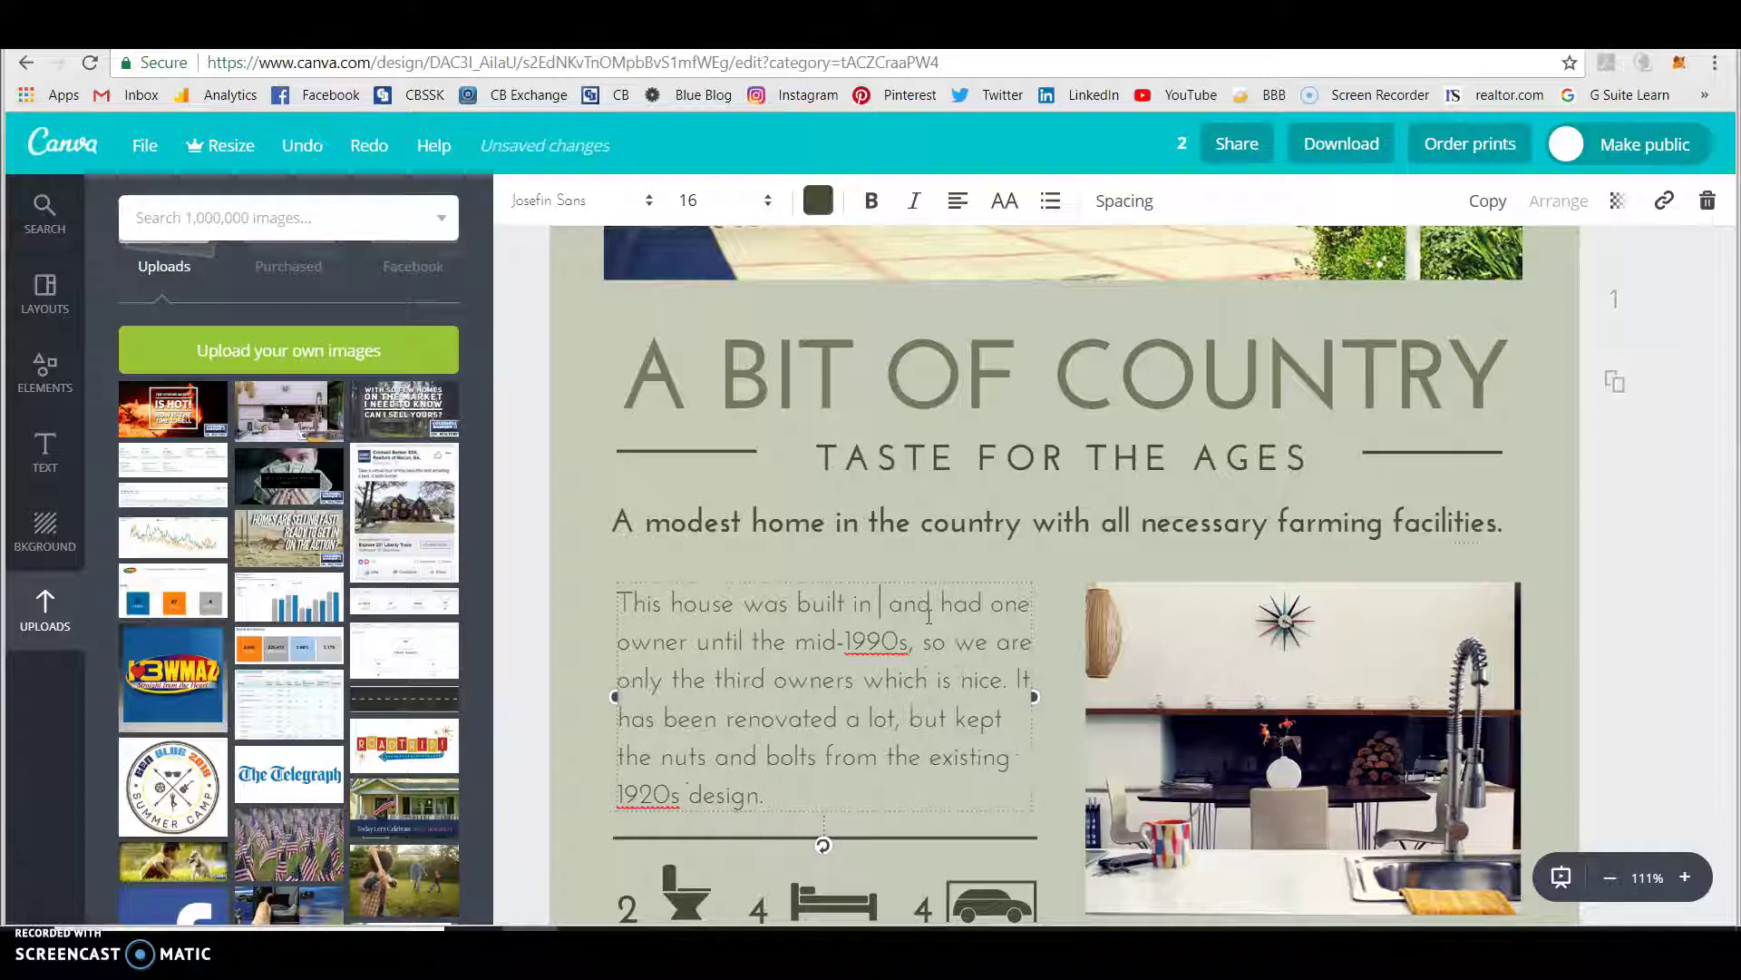
{"action": "type", "text": "2017"}
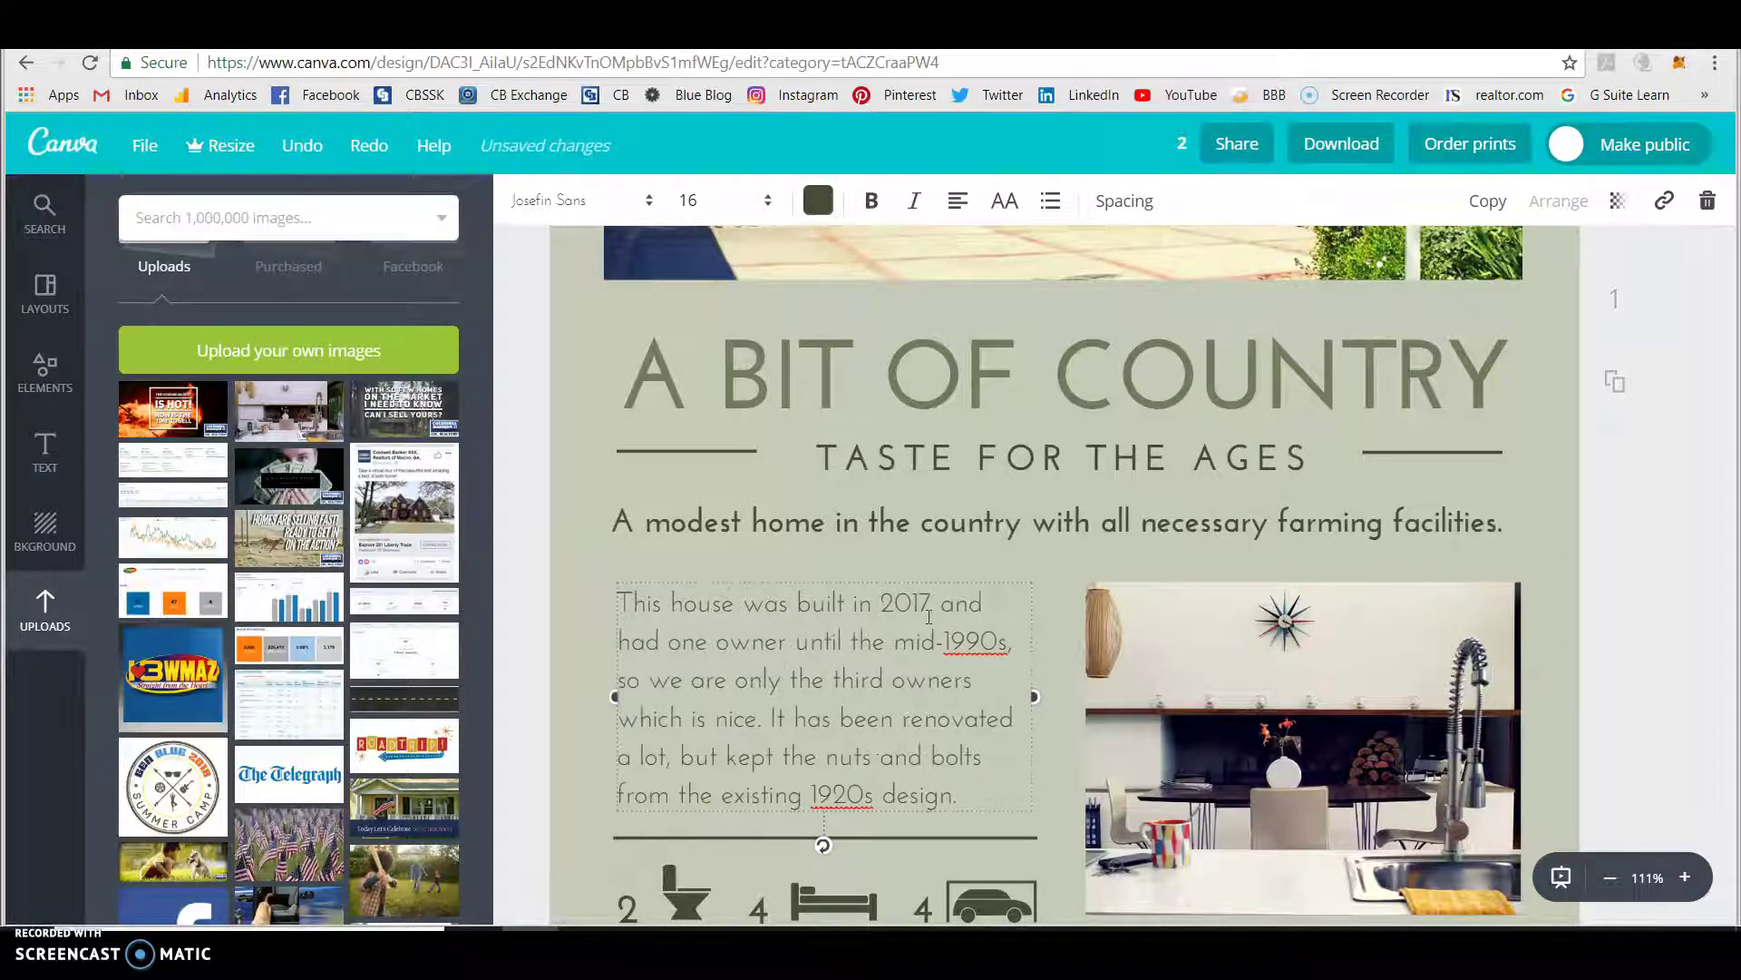
{"action": "scroll", "coordinate": [872, 698], "scroll_direction": "down", "scroll_amount": 2}
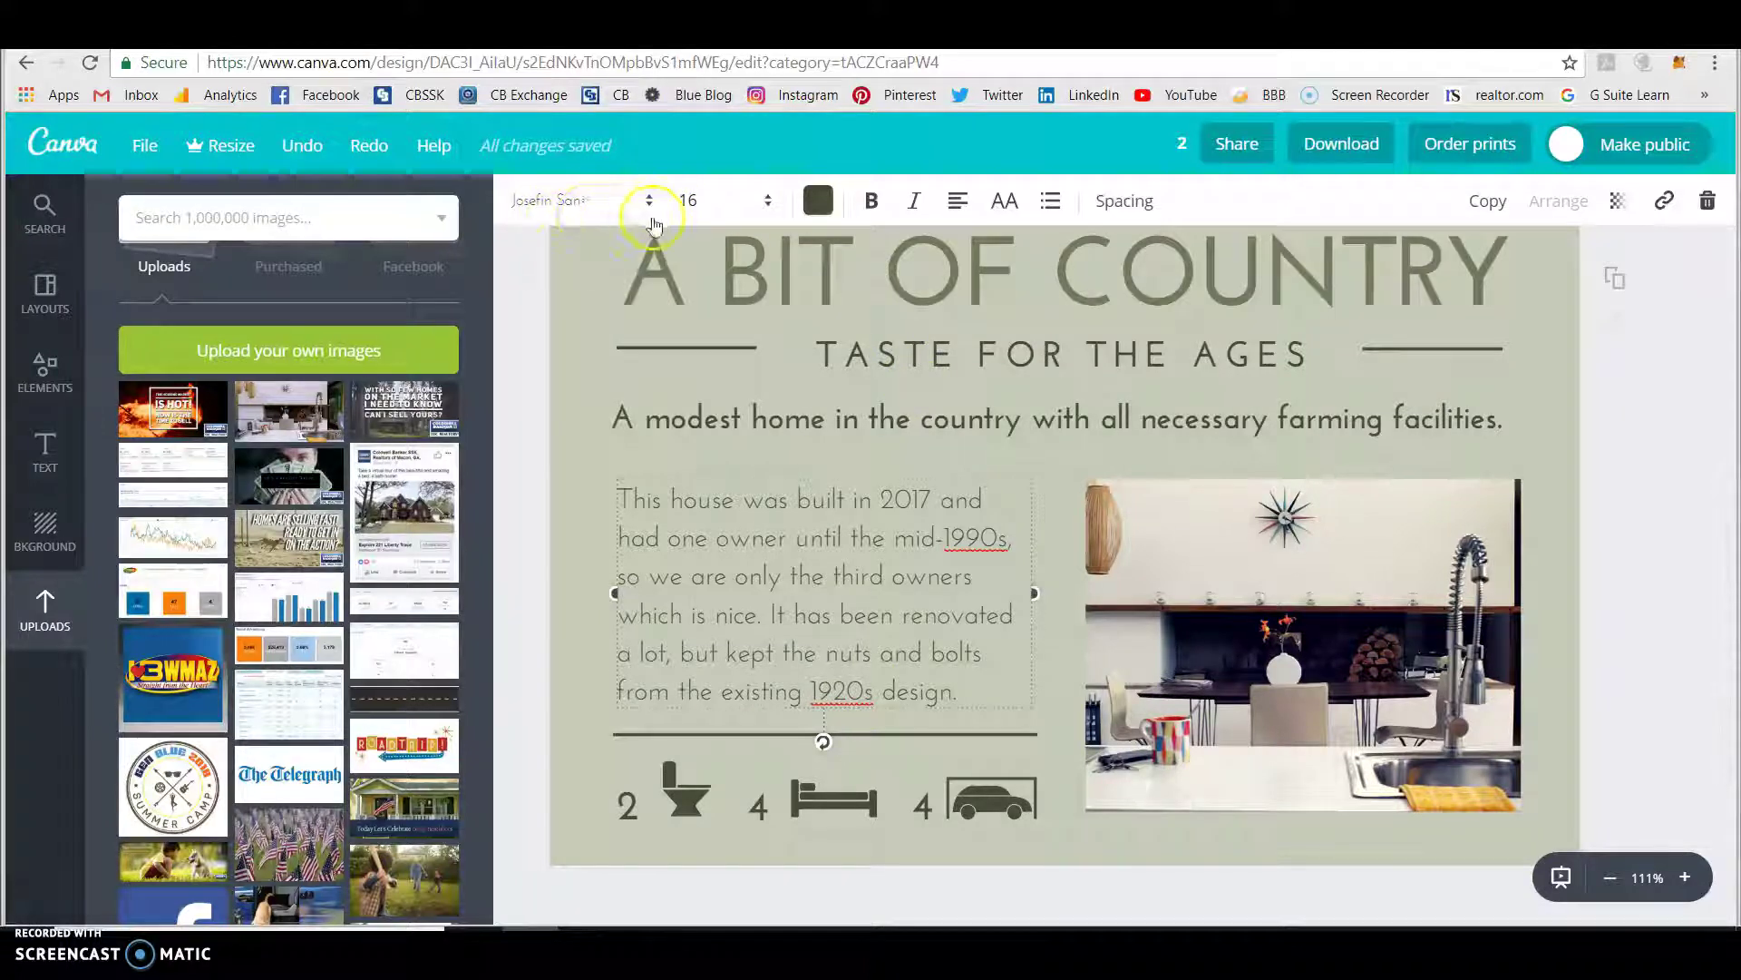
Set the body paragraph in the IM Fell English SC font.
{"action": "left_click", "coordinate": [653, 205]}
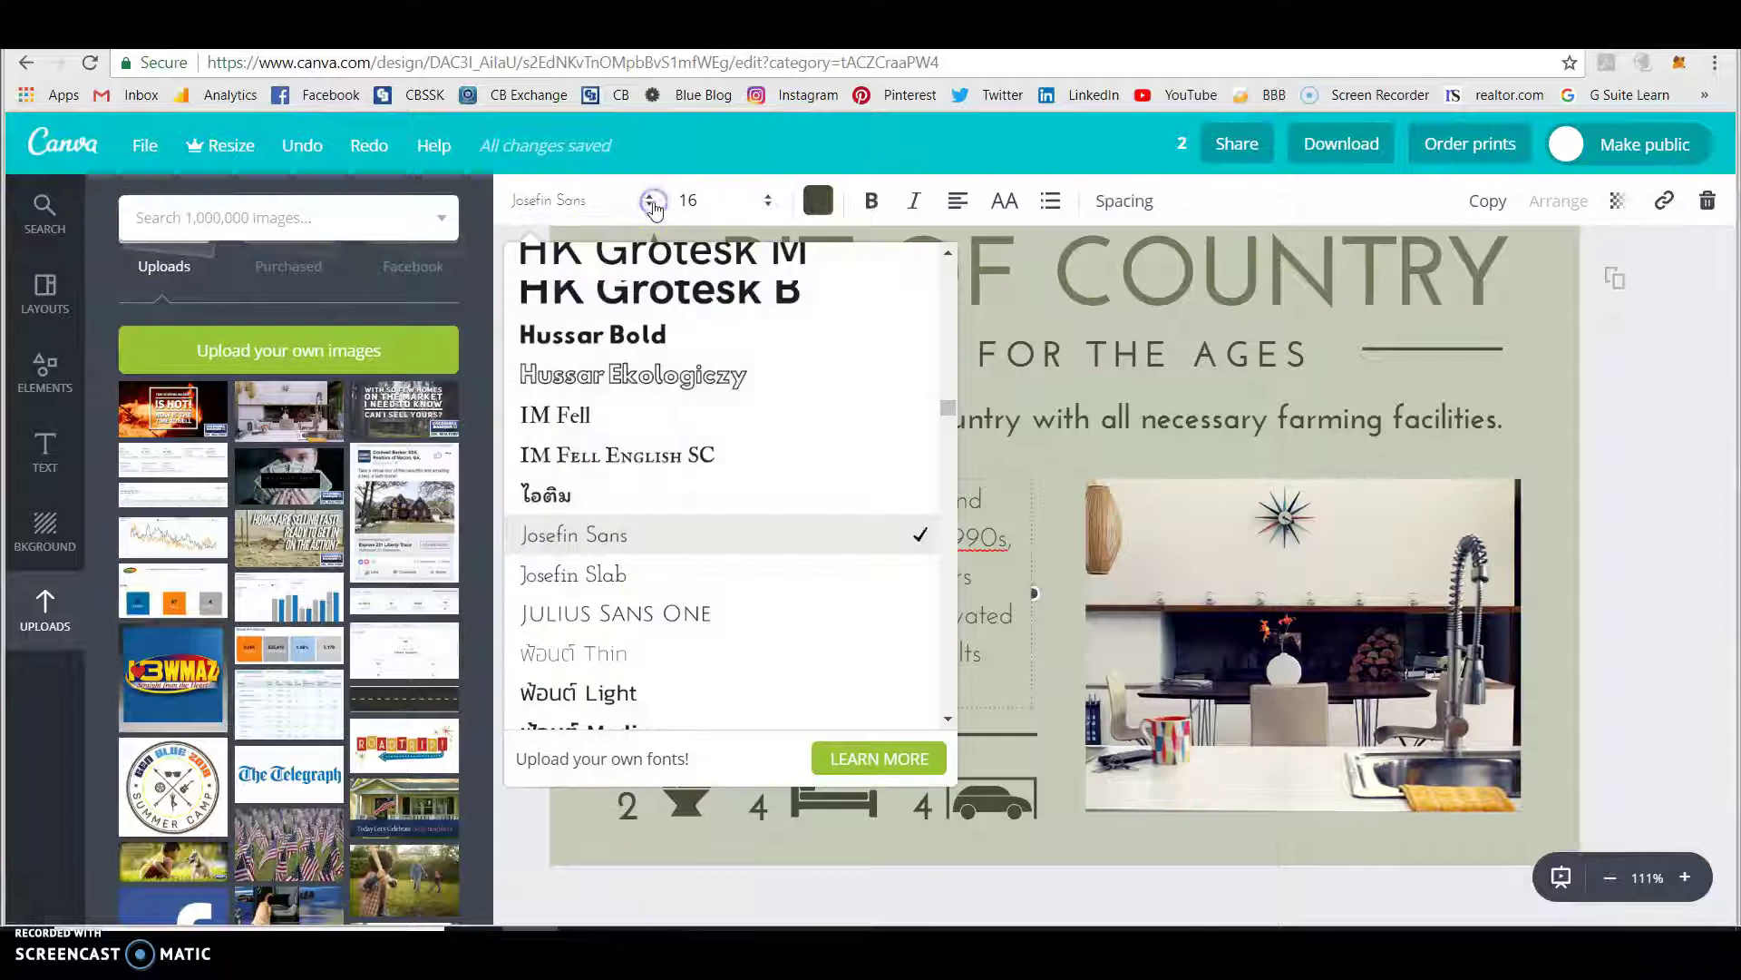
{"action": "left_click", "coordinate": [730, 459]}
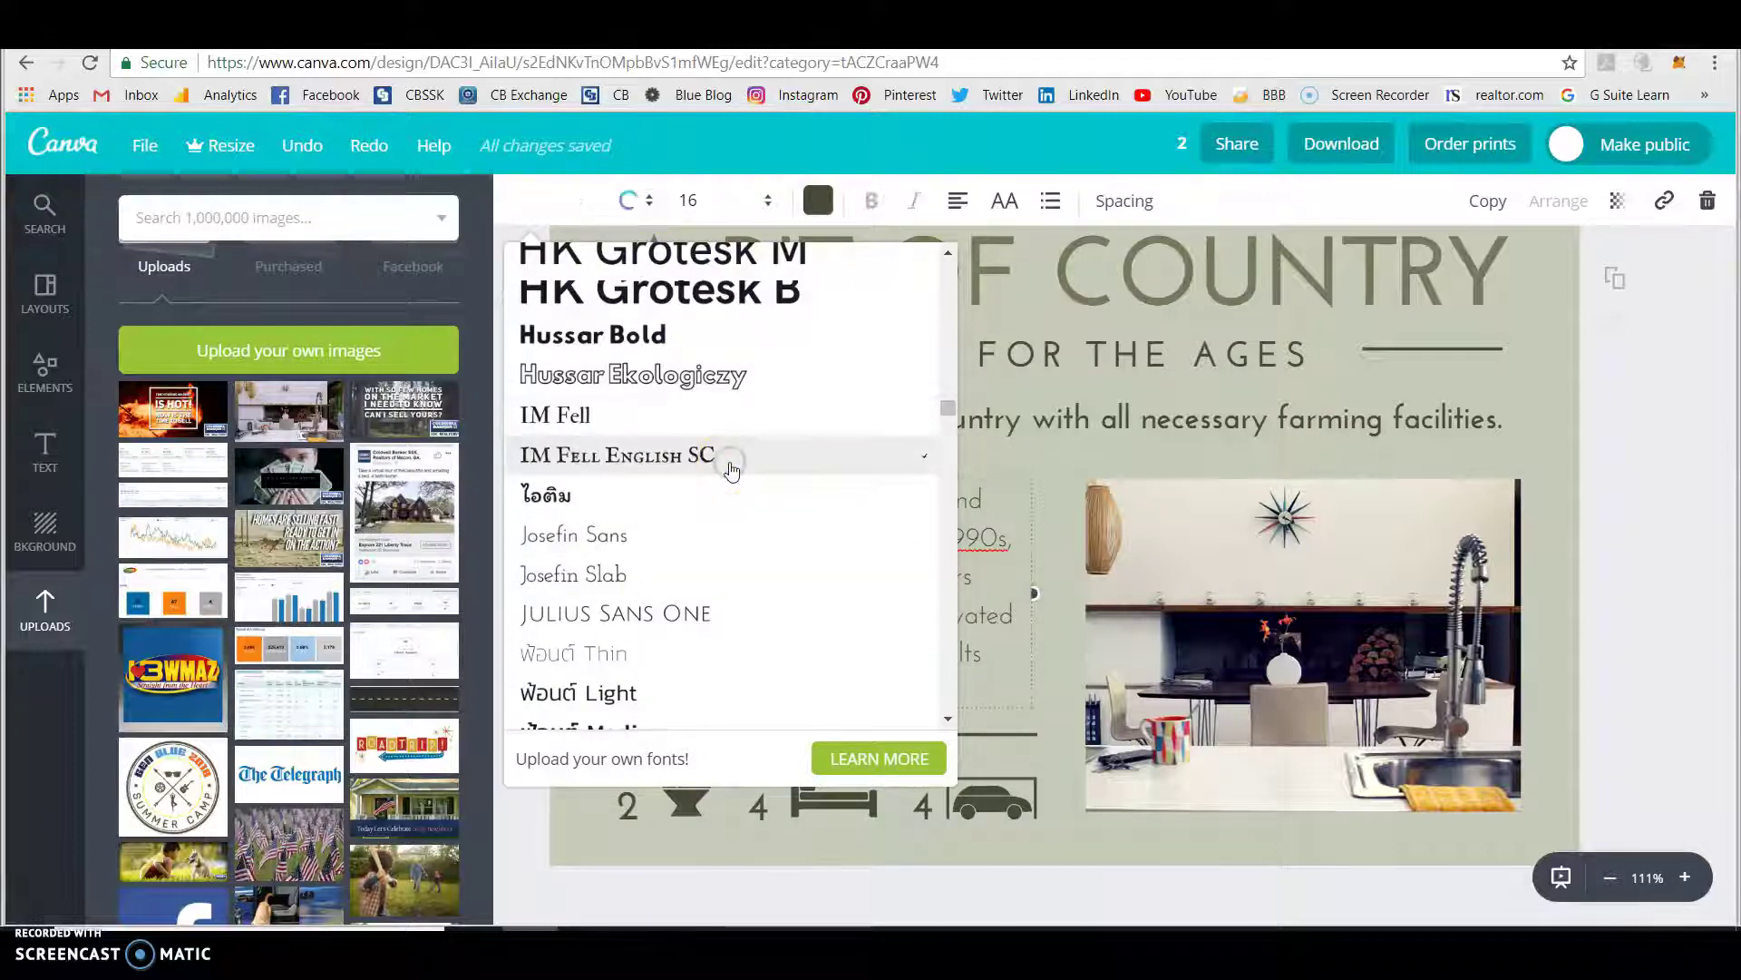
{"action": "scroll", "coordinate": [730, 462], "scroll_direction": "up", "scroll_amount": 8}
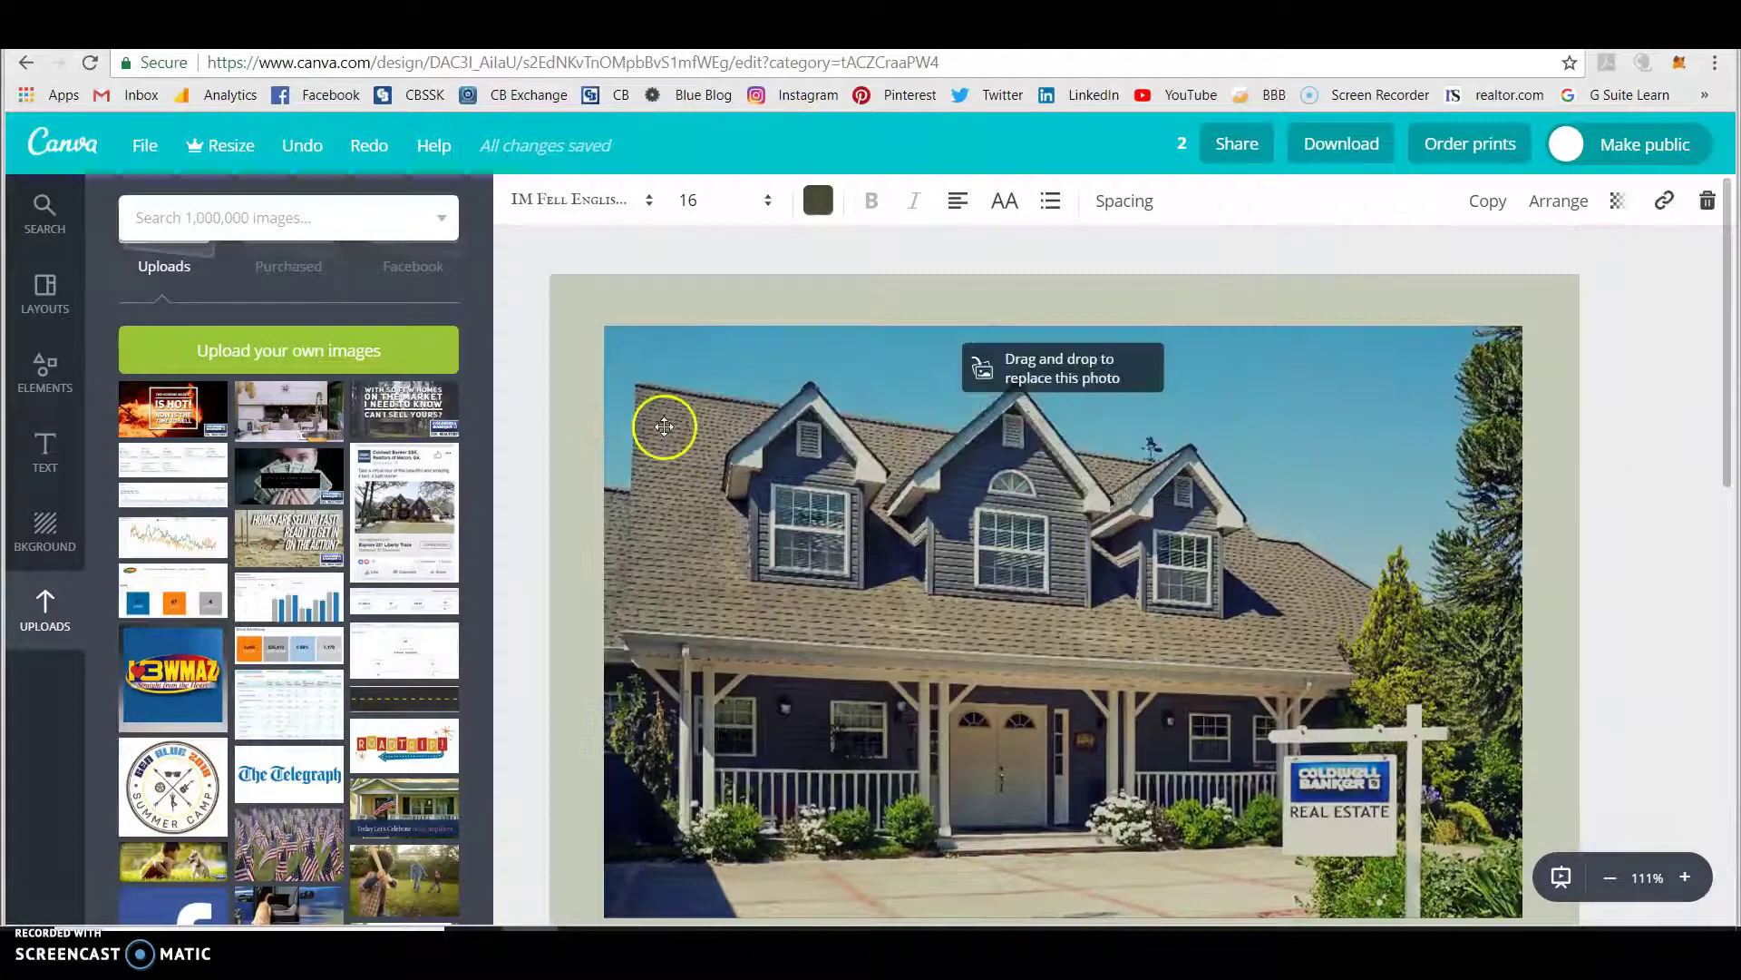
Experiment with the flyer background colour on the custom colour picker.
{"action": "left_click", "coordinate": [580, 303]}
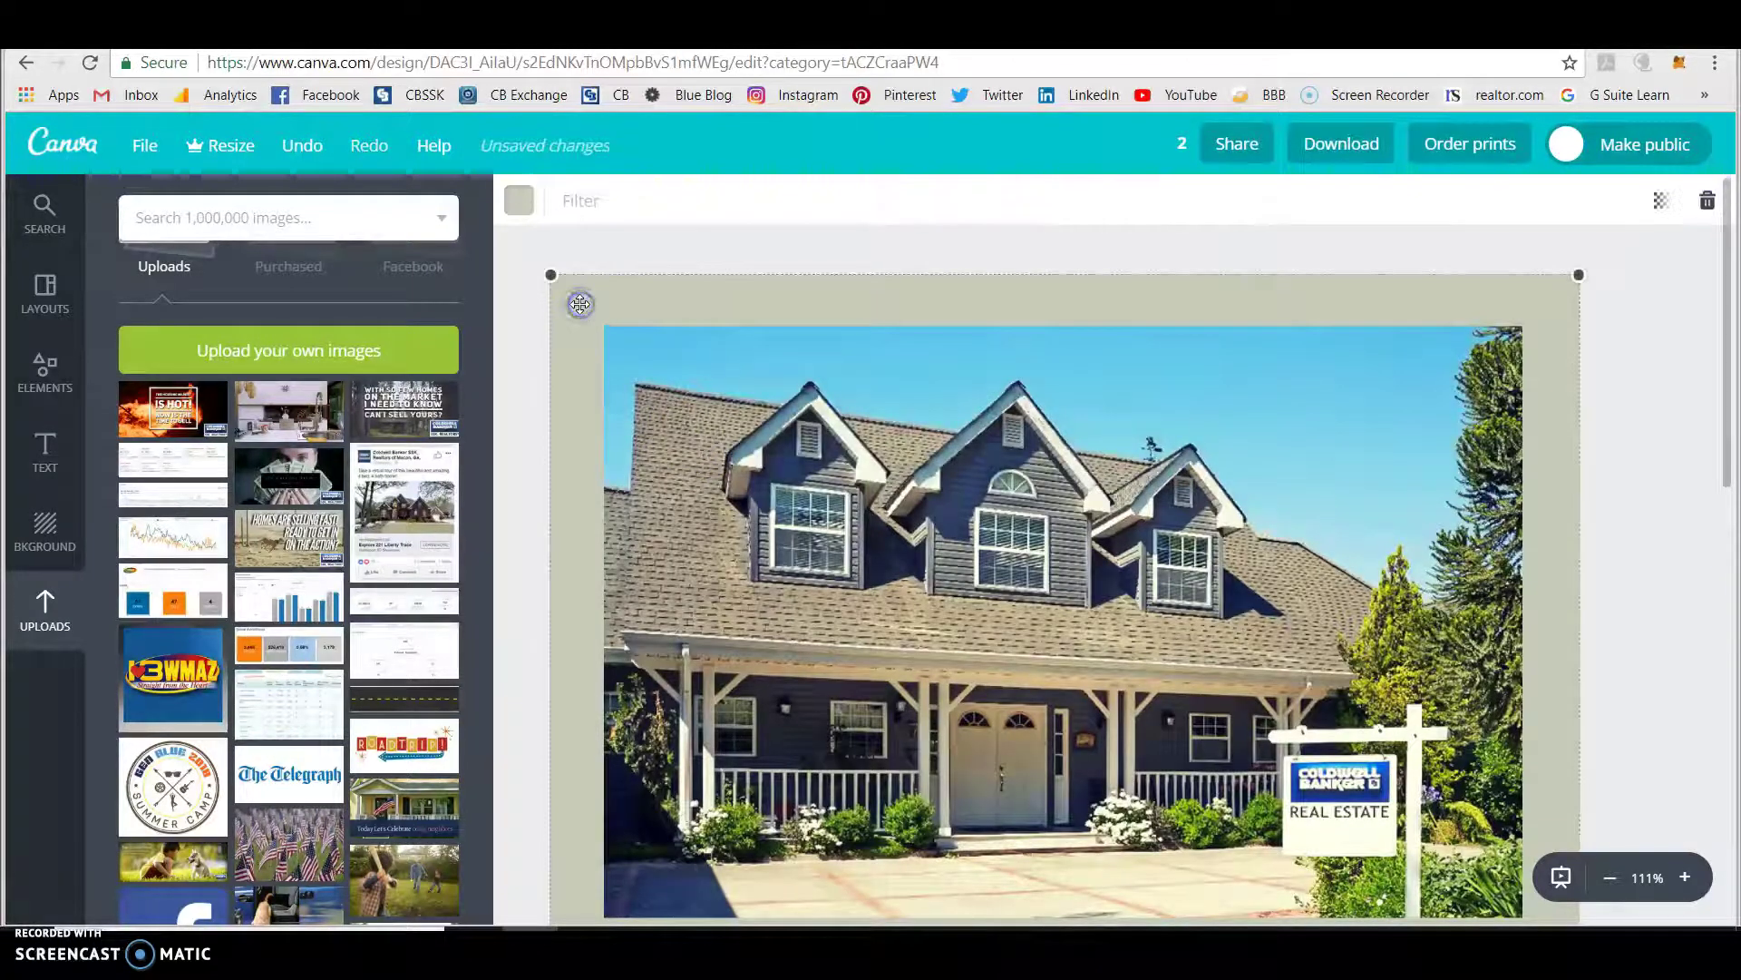
{"action": "left_click", "coordinate": [519, 201]}
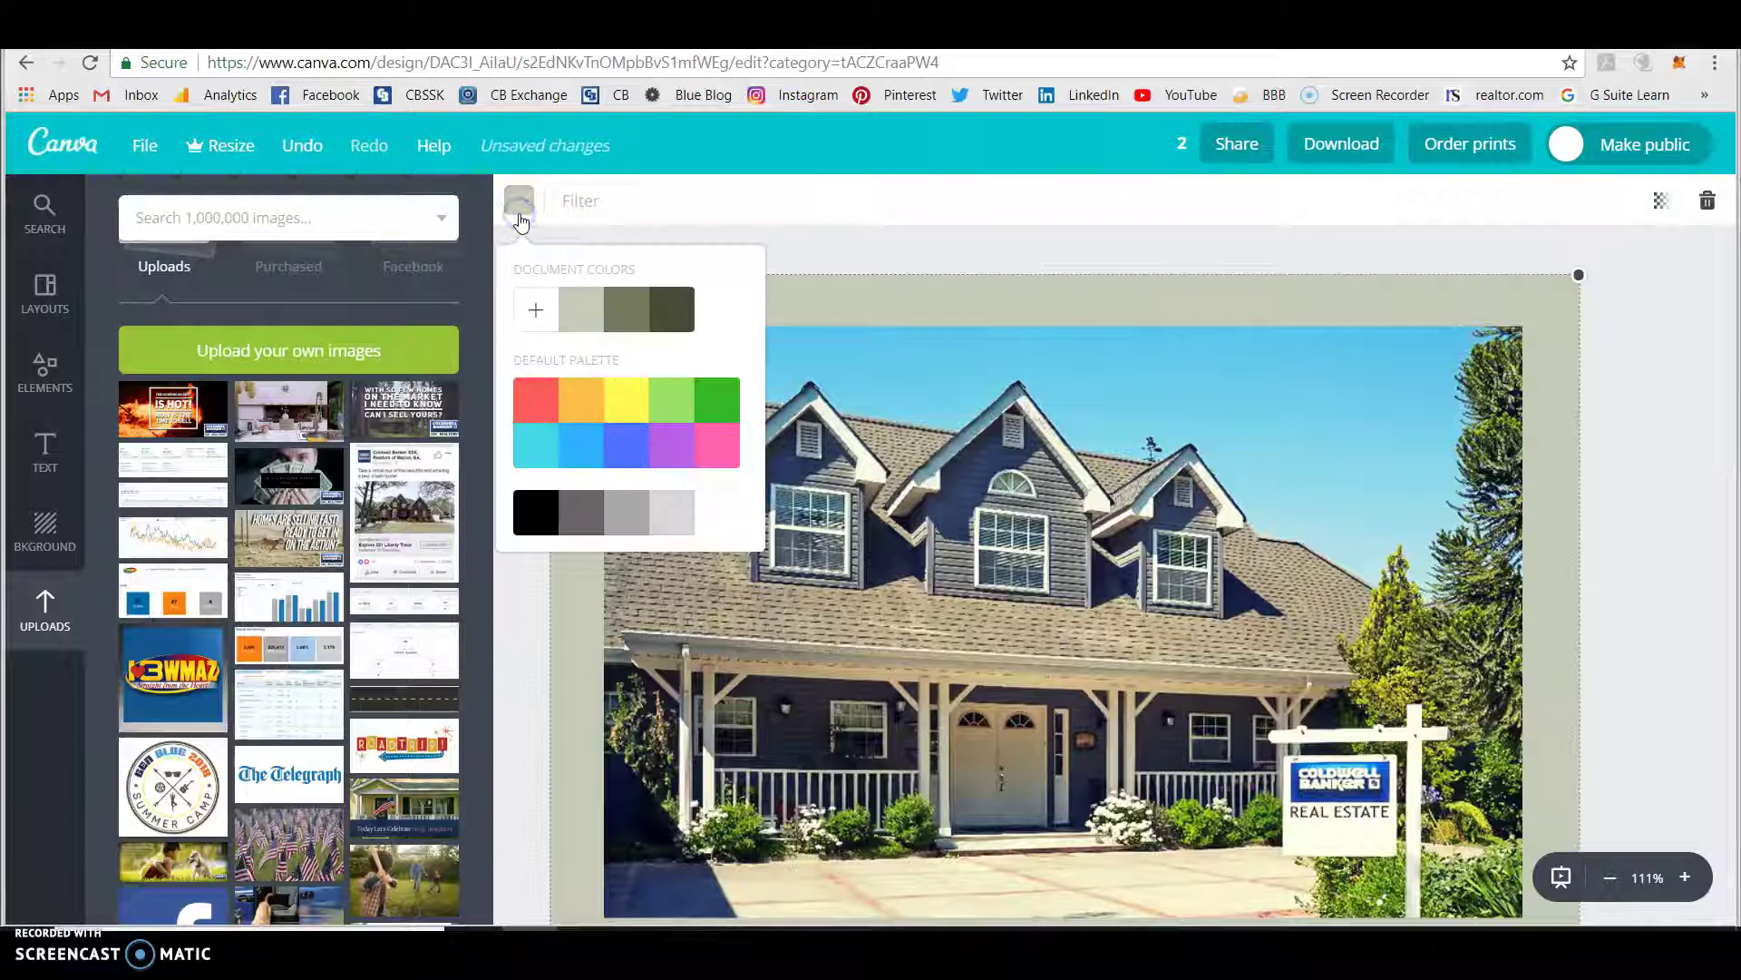
{"action": "left_click", "coordinate": [541, 313]}
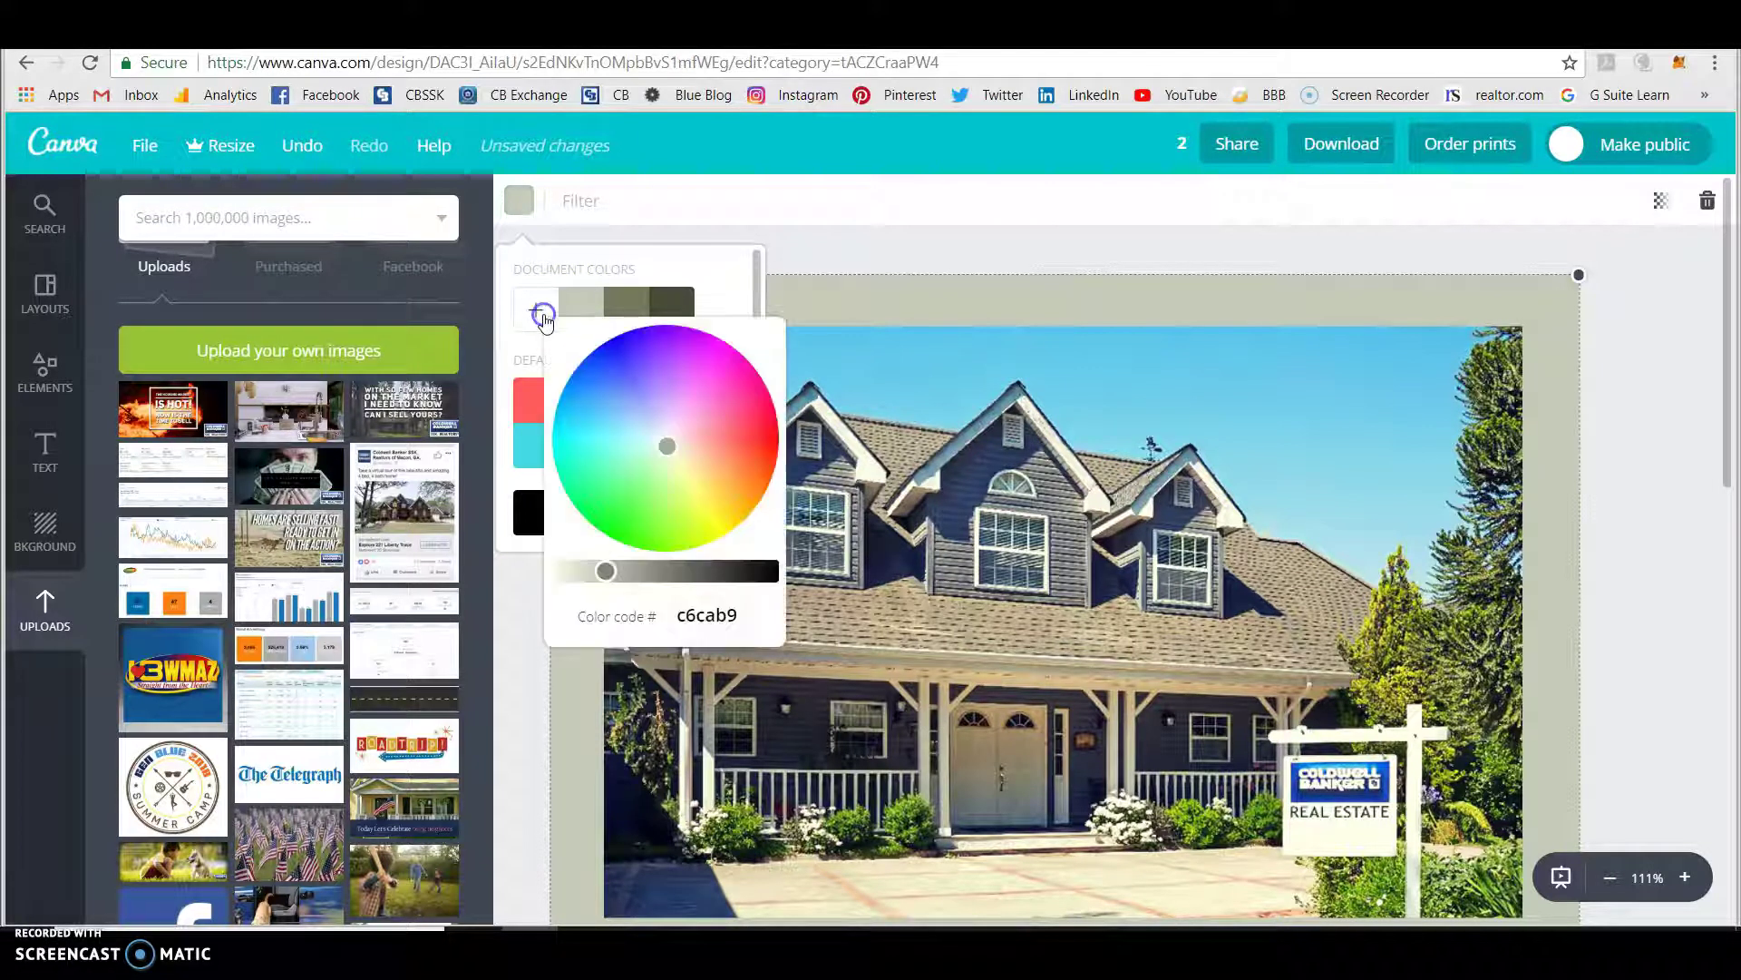
{"action": "left_click", "coordinate": [603, 568]}
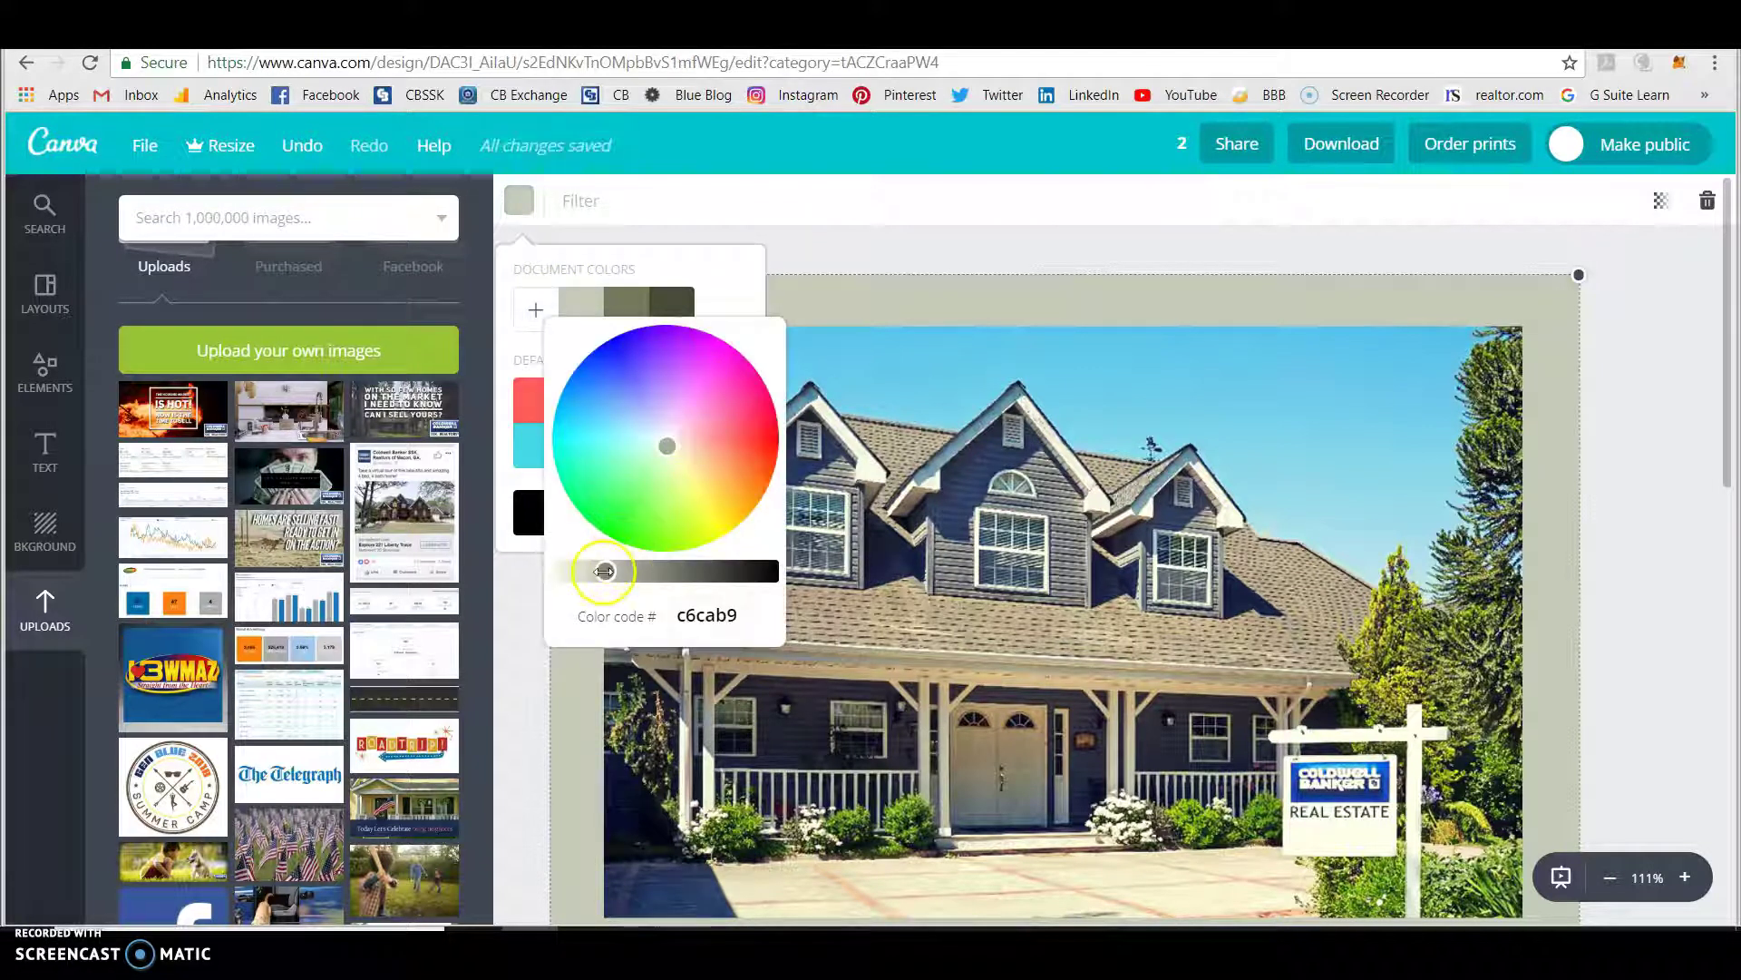
{"action": "left_click_drag", "start_coordinate": [603, 570], "coordinate": [646, 567]}
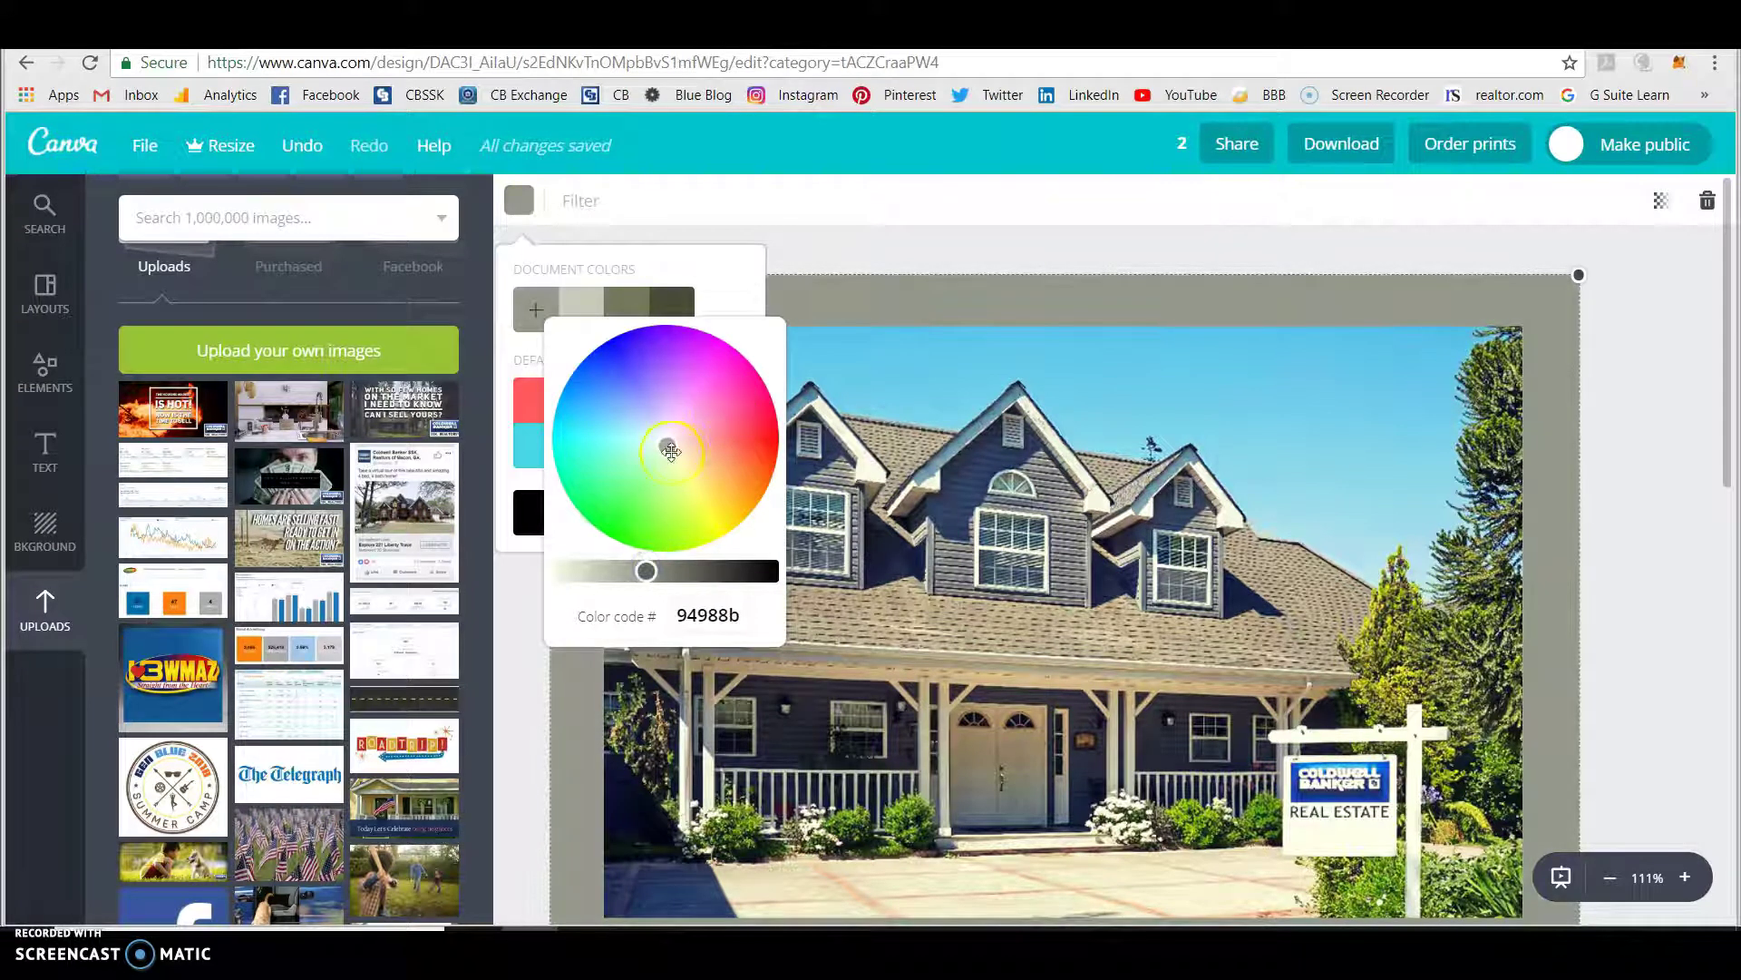
{"action": "mouse_move", "coordinate": [661, 443]}
{"action": "left_mouse_down"}
{"action": "mouse_move", "coordinate": [735, 438]}
{"action": "mouse_move", "coordinate": [629, 494]}
{"action": "mouse_move", "coordinate": [738, 447]}
{"action": "mouse_move", "coordinate": [615, 511]}
{"action": "mouse_move", "coordinate": [704, 381]}
{"action": "mouse_move", "coordinate": [672, 471]}
{"action": "mouse_move", "coordinate": [602, 405]}
{"action": "mouse_move", "coordinate": [616, 456]}
{"action": "mouse_move", "coordinate": [565, 442]}
{"action": "mouse_move", "coordinate": [632, 427]}
{"action": "left_mouse_up"}
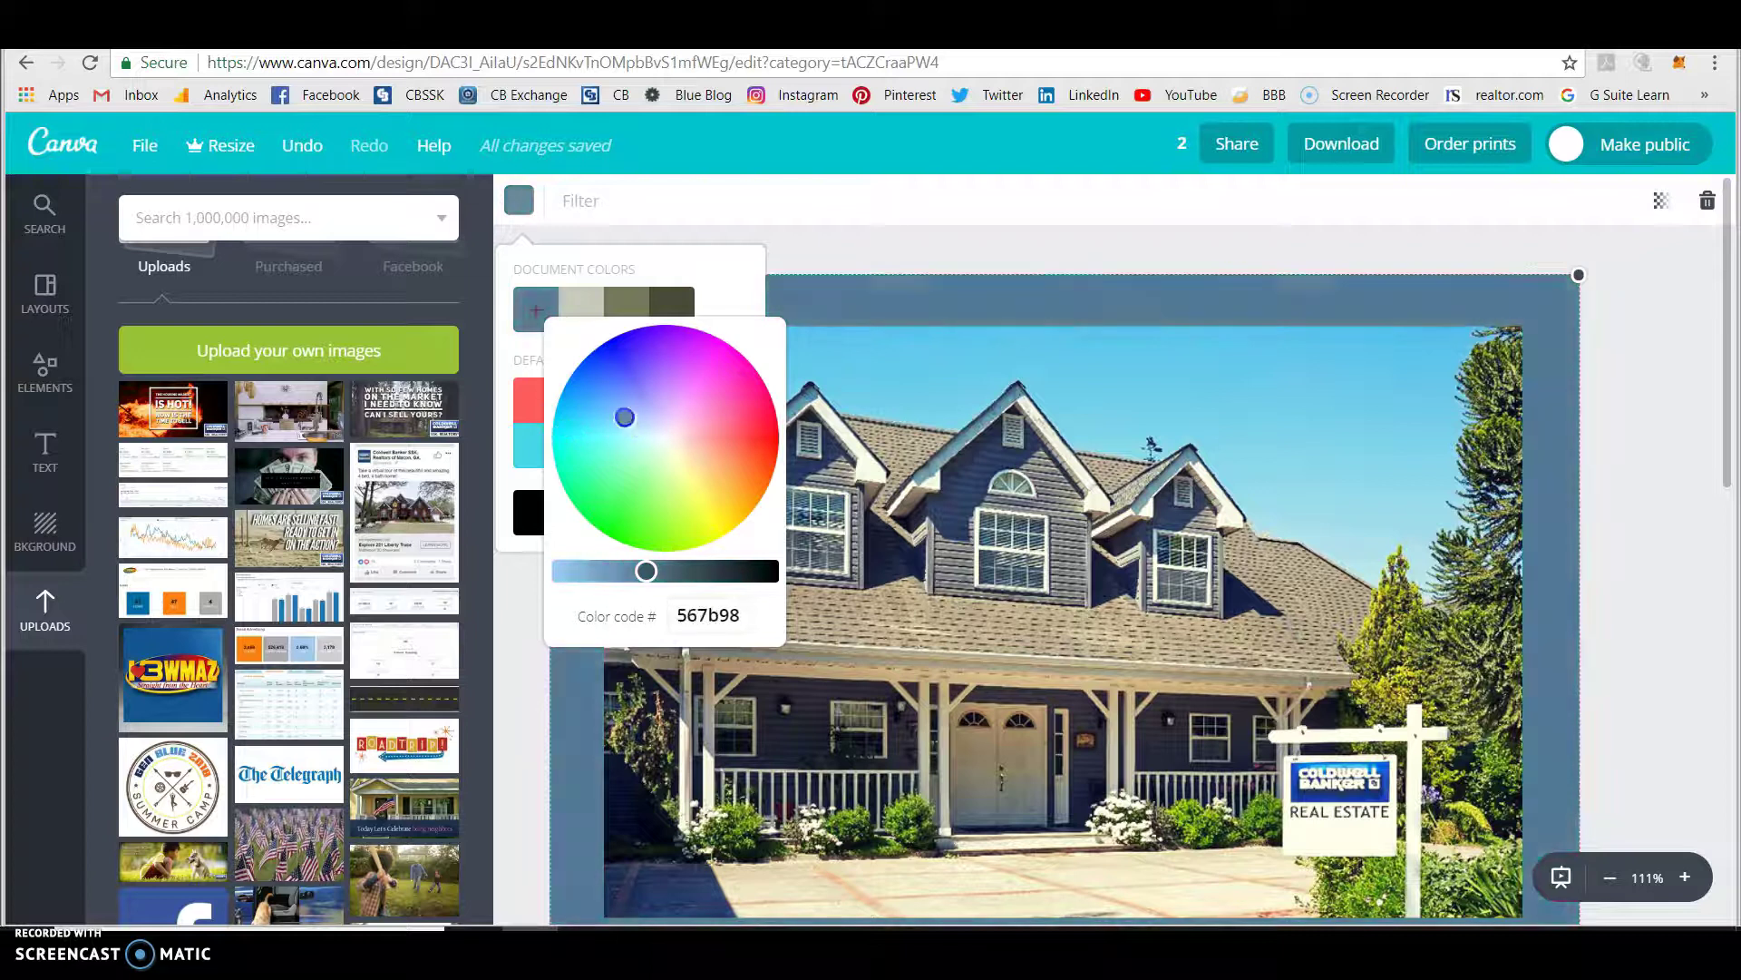
{"action": "left_click_drag", "start_coordinate": [624, 417], "coordinate": [616, 423]}
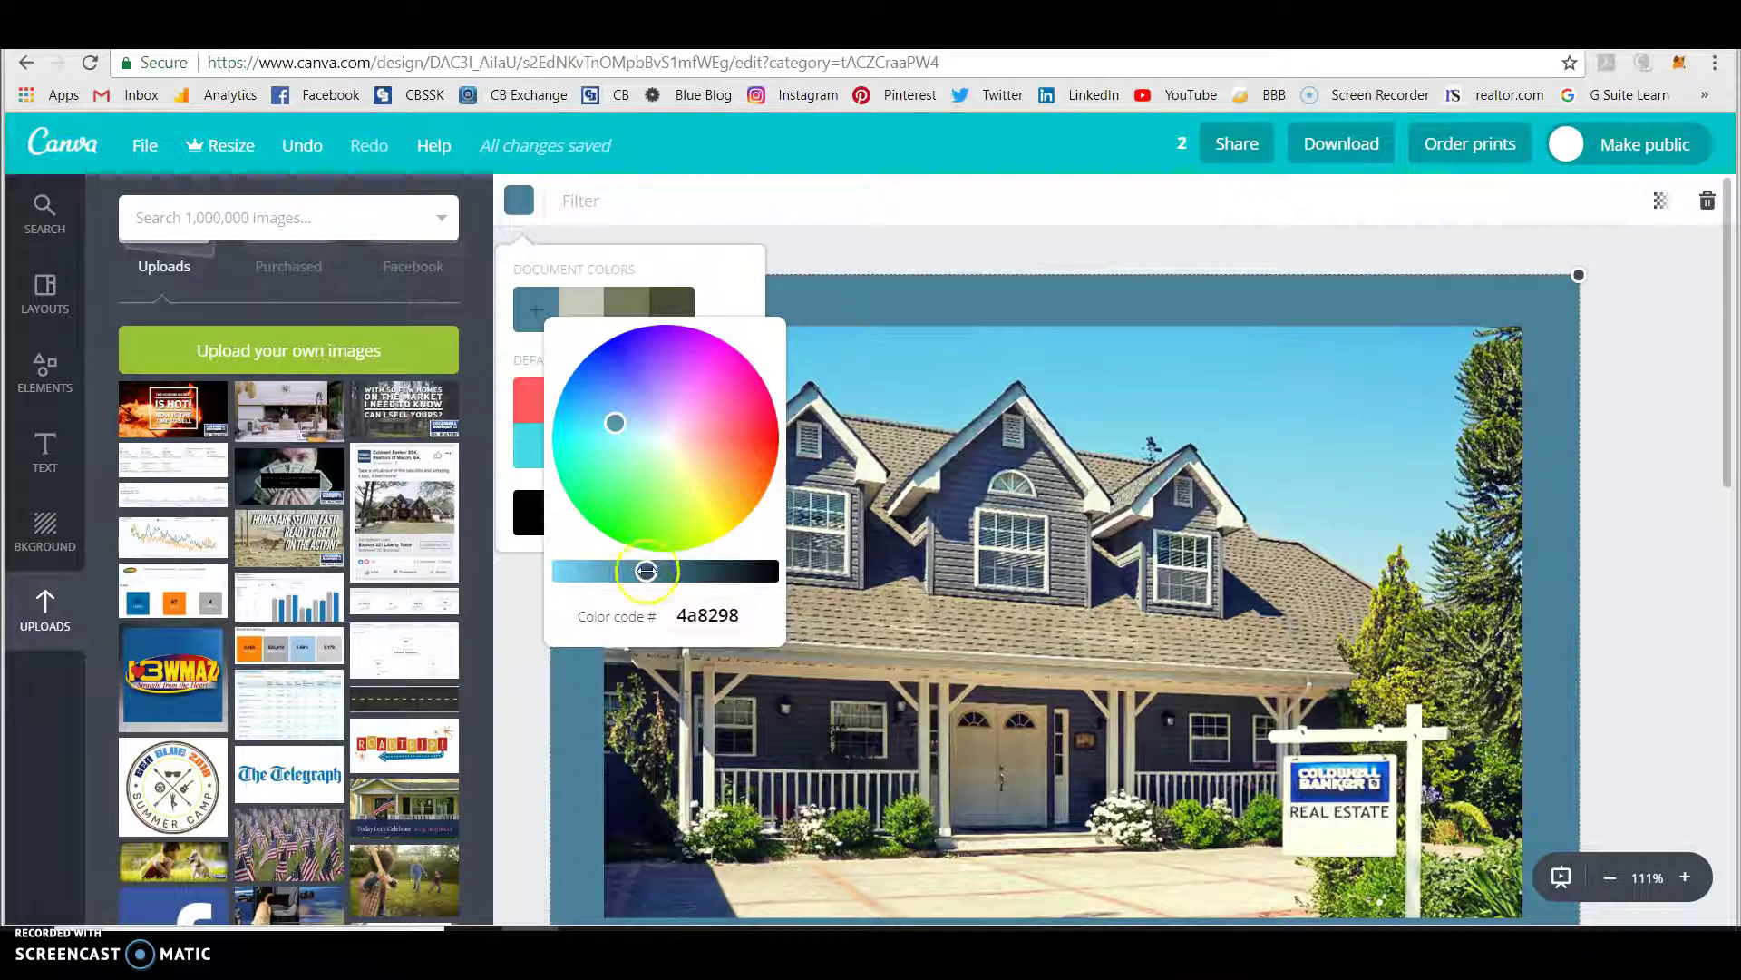
{"action": "left_click_drag", "start_coordinate": [646, 569], "coordinate": [530, 568]}
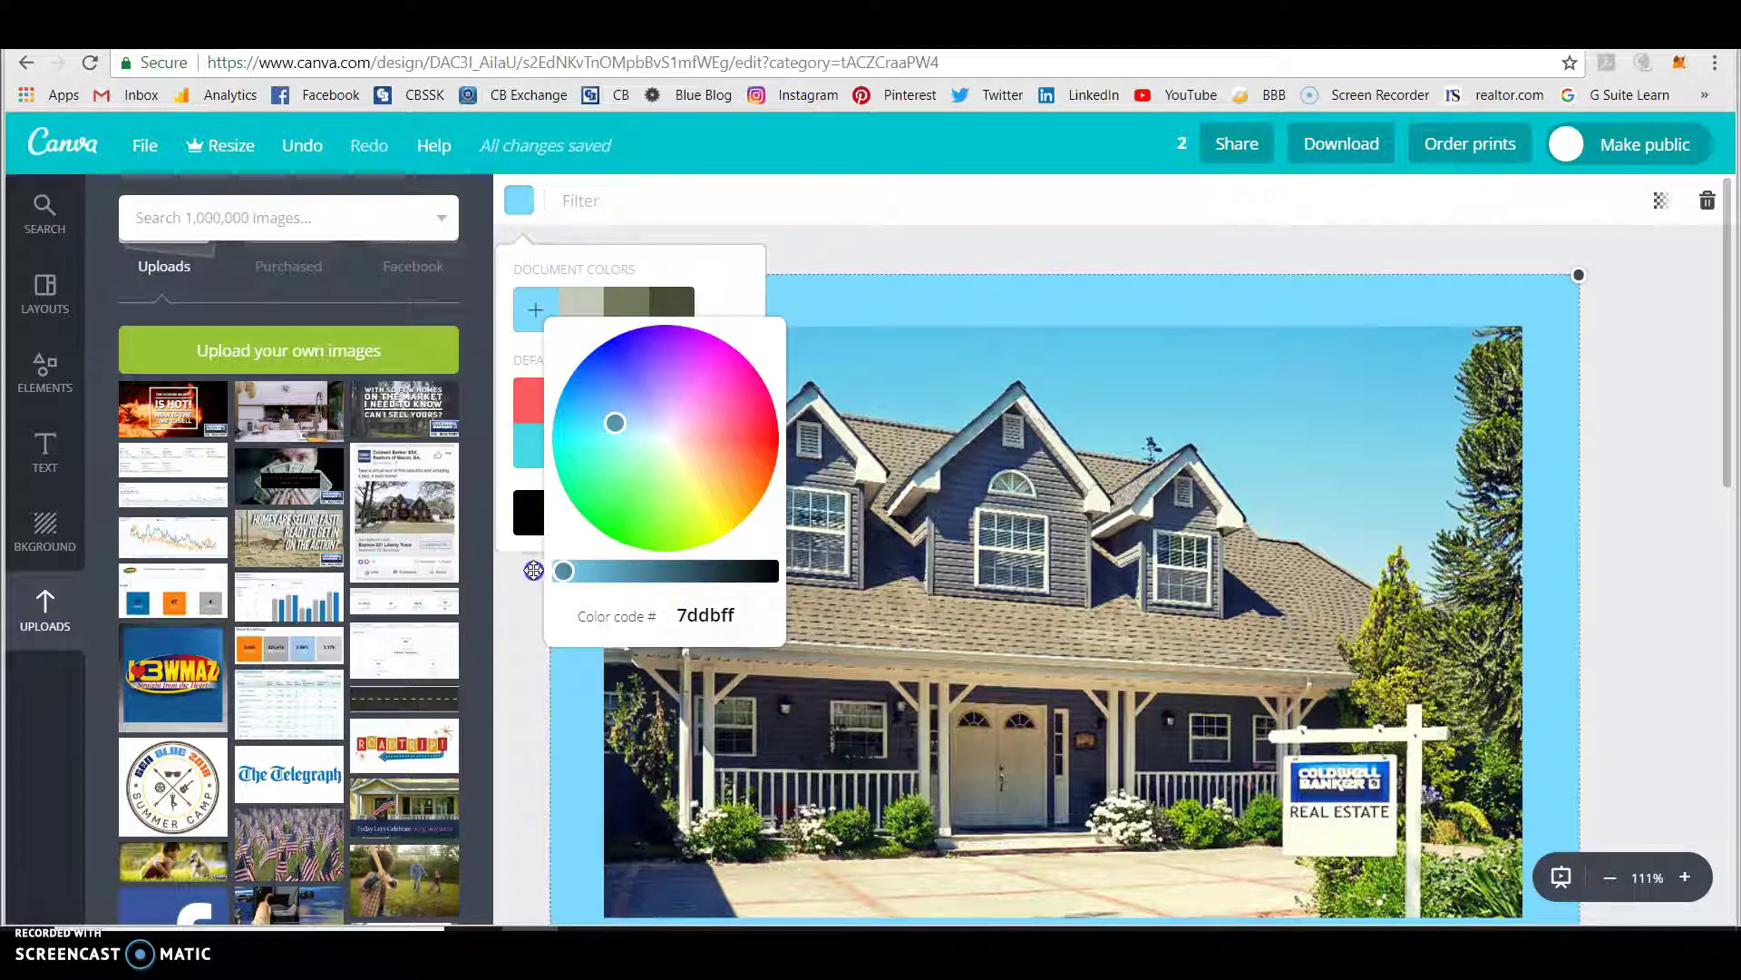
{"action": "left_click", "coordinate": [610, 431]}
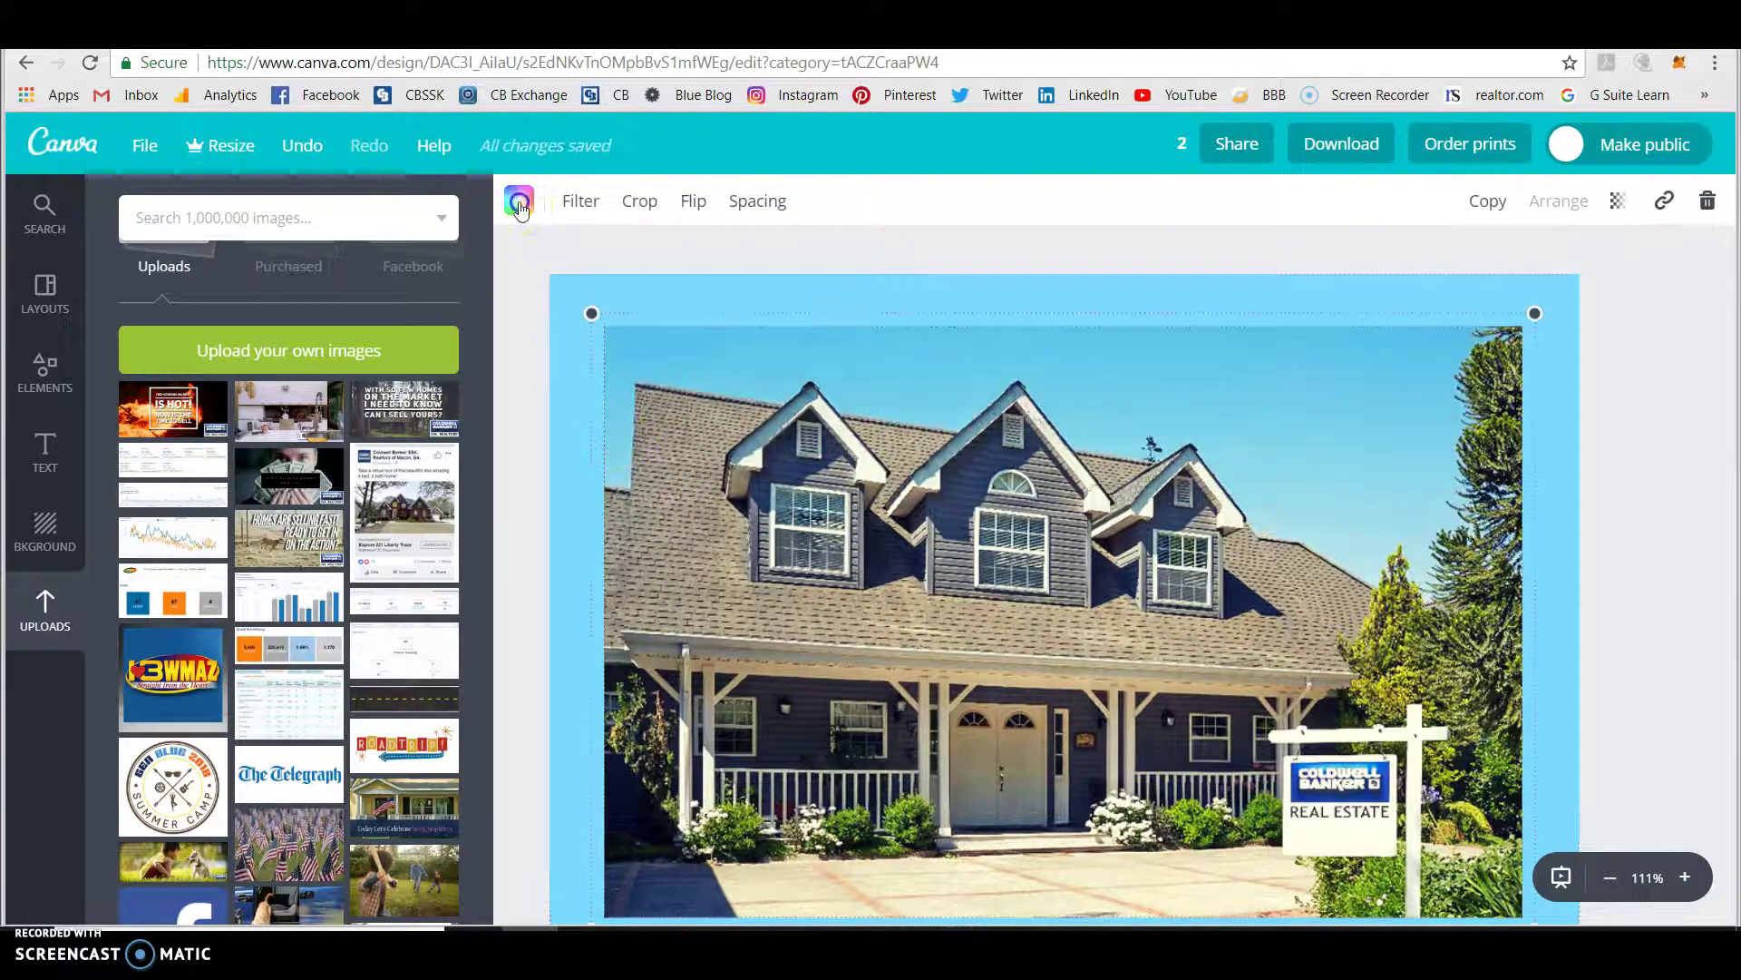
Tint the house photo cyan, then undo to restore the original photo.
{"action": "left_click", "coordinate": [519, 205]}
{"action": "left_click", "coordinate": [538, 313]}
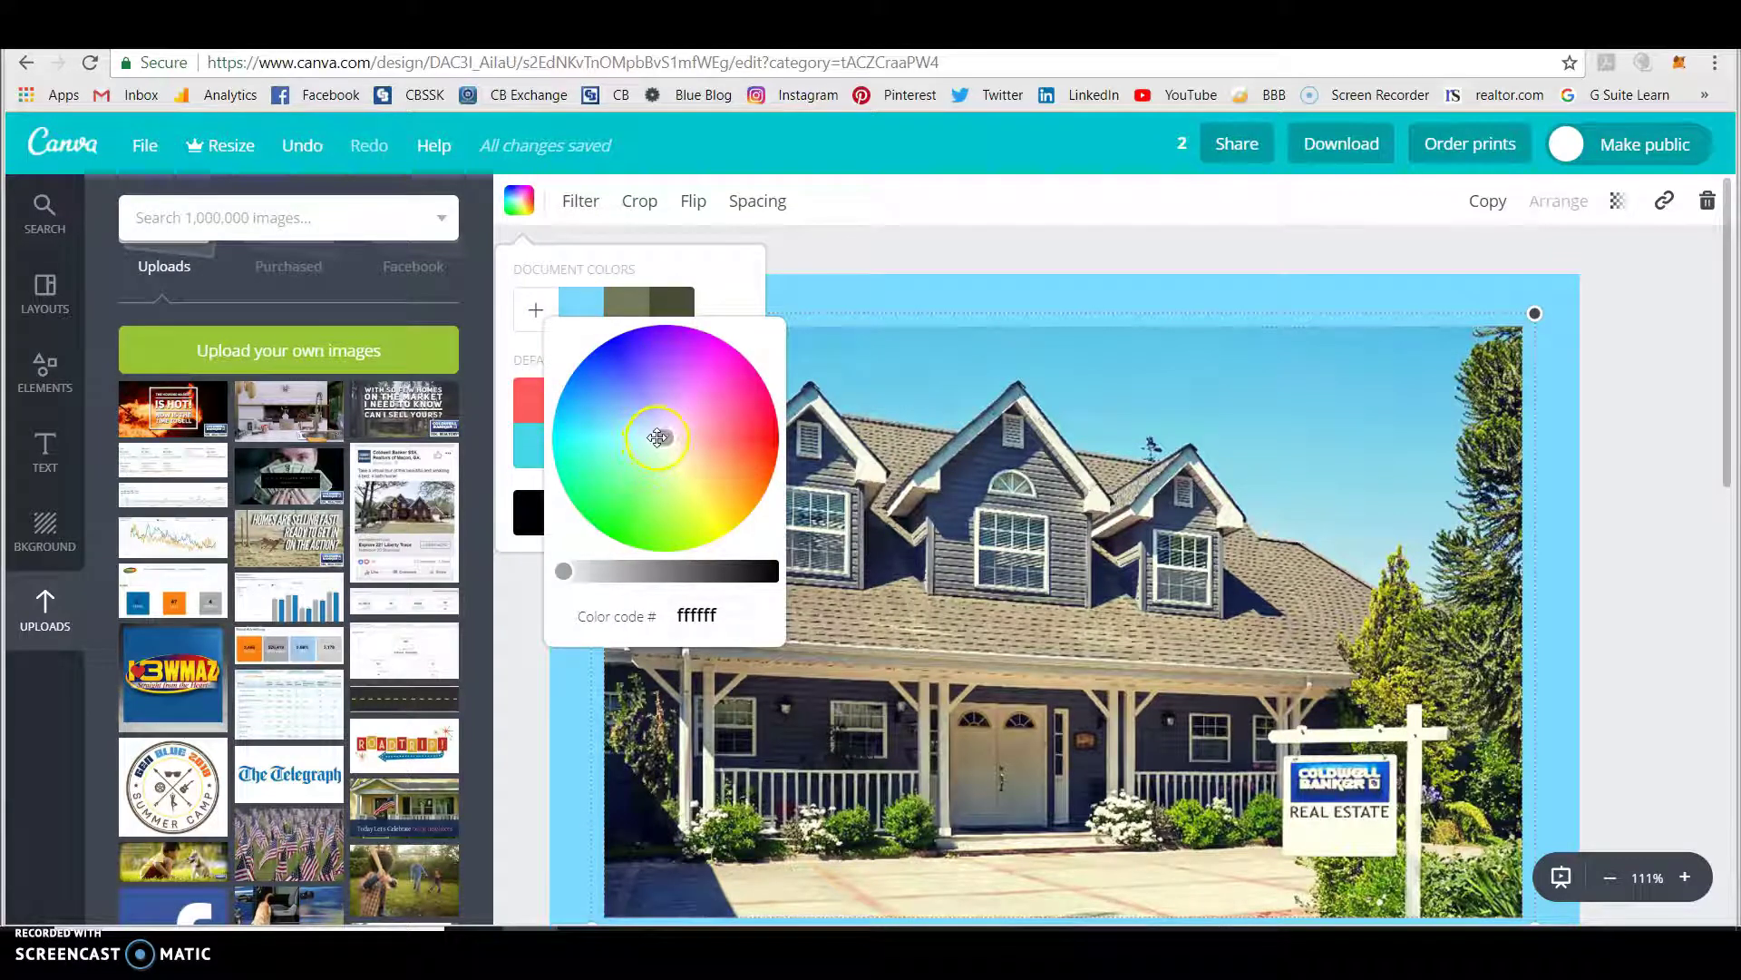
{"action": "left_click_drag", "start_coordinate": [657, 437], "coordinate": [600, 445]}
{"action": "left_click", "coordinate": [1046, 517]}
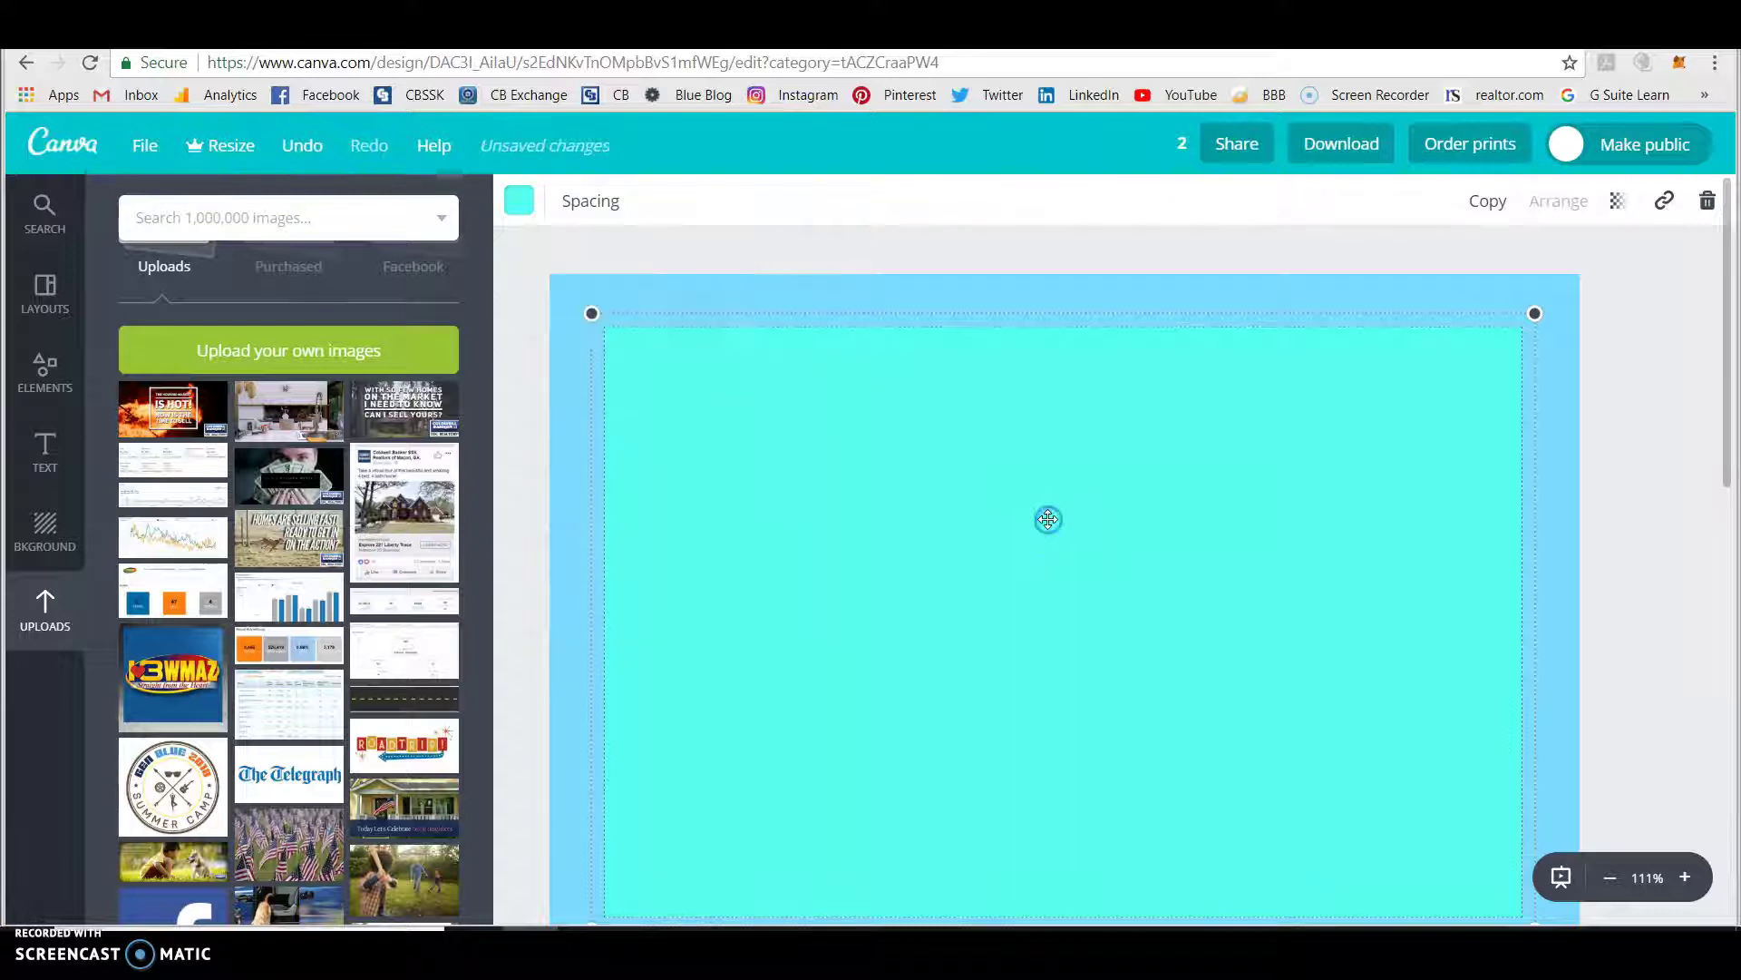
{"action": "left_click", "coordinate": [310, 147]}
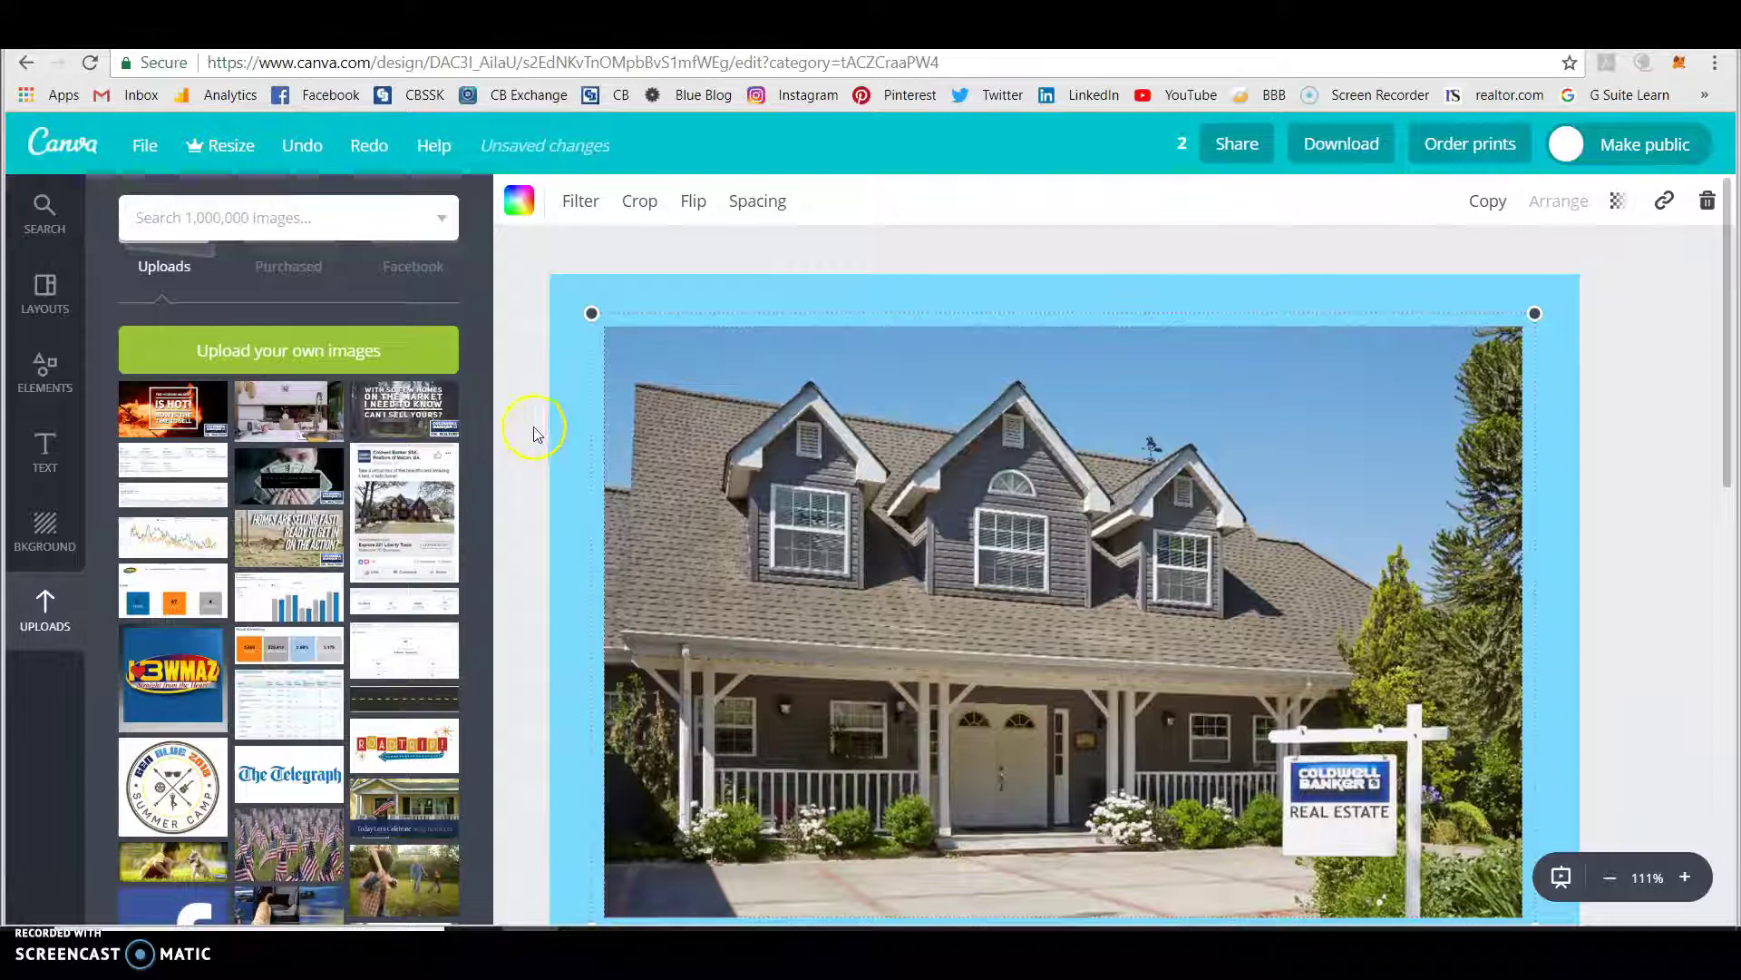
Set the page background to the pale aqua c6ffff.
{"action": "left_click", "coordinate": [573, 434]}
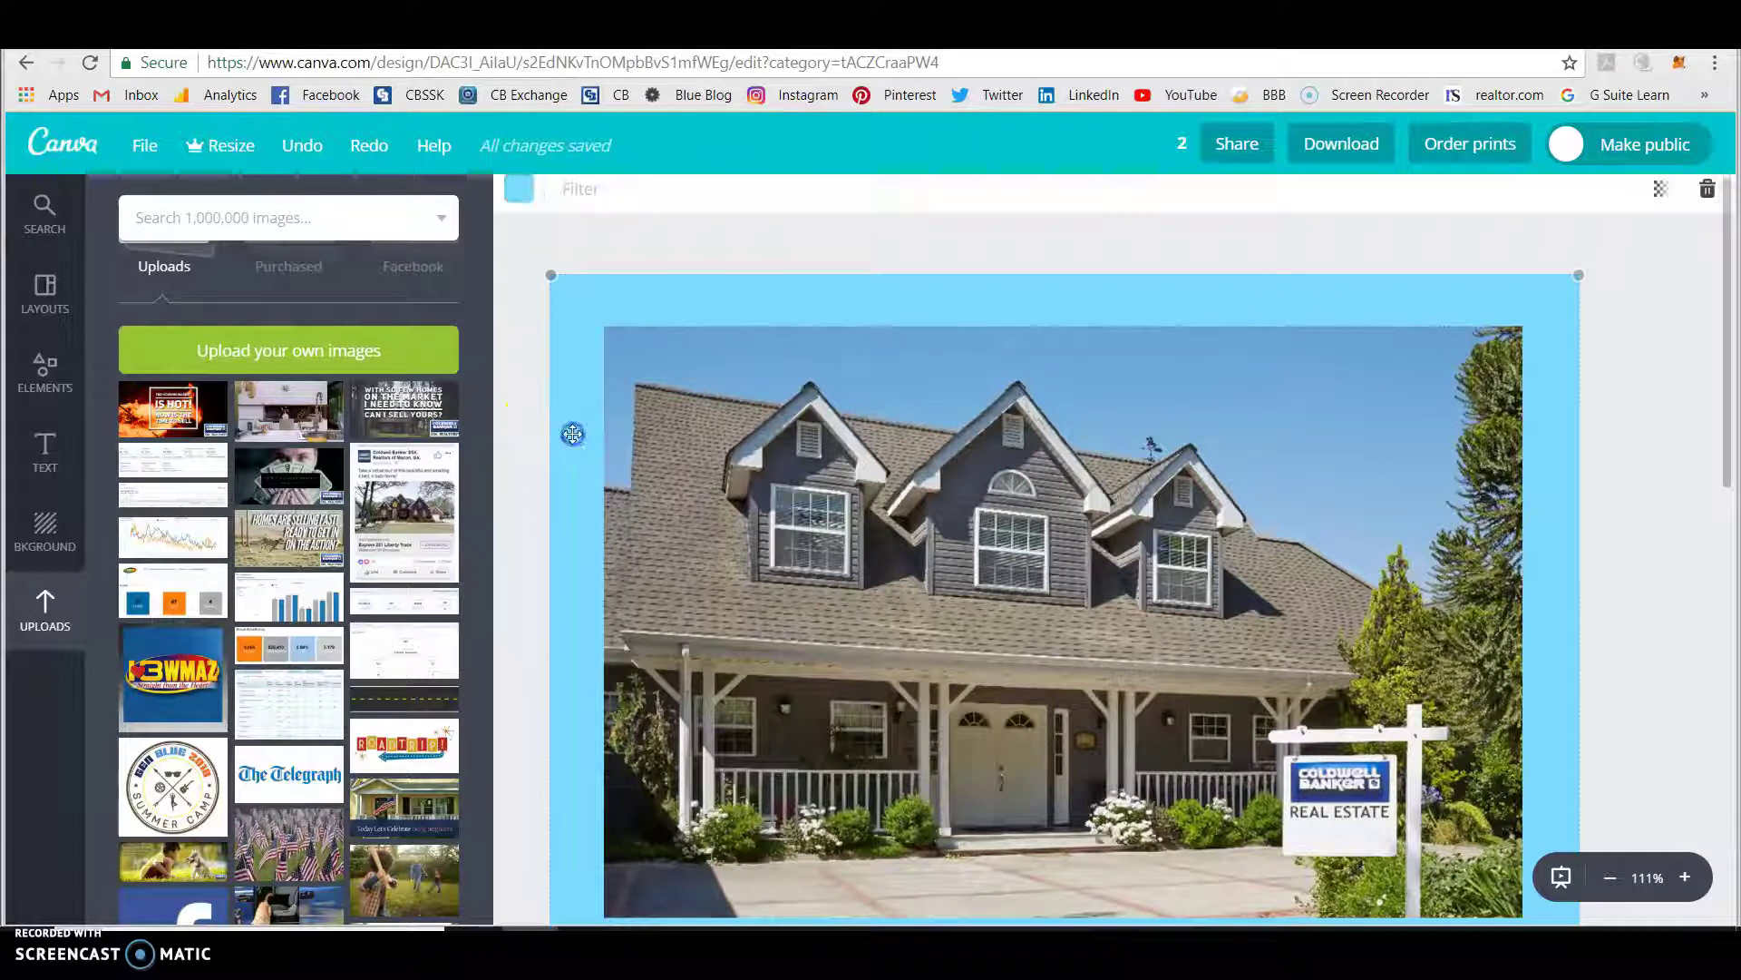
{"action": "left_click", "coordinate": [514, 211]}
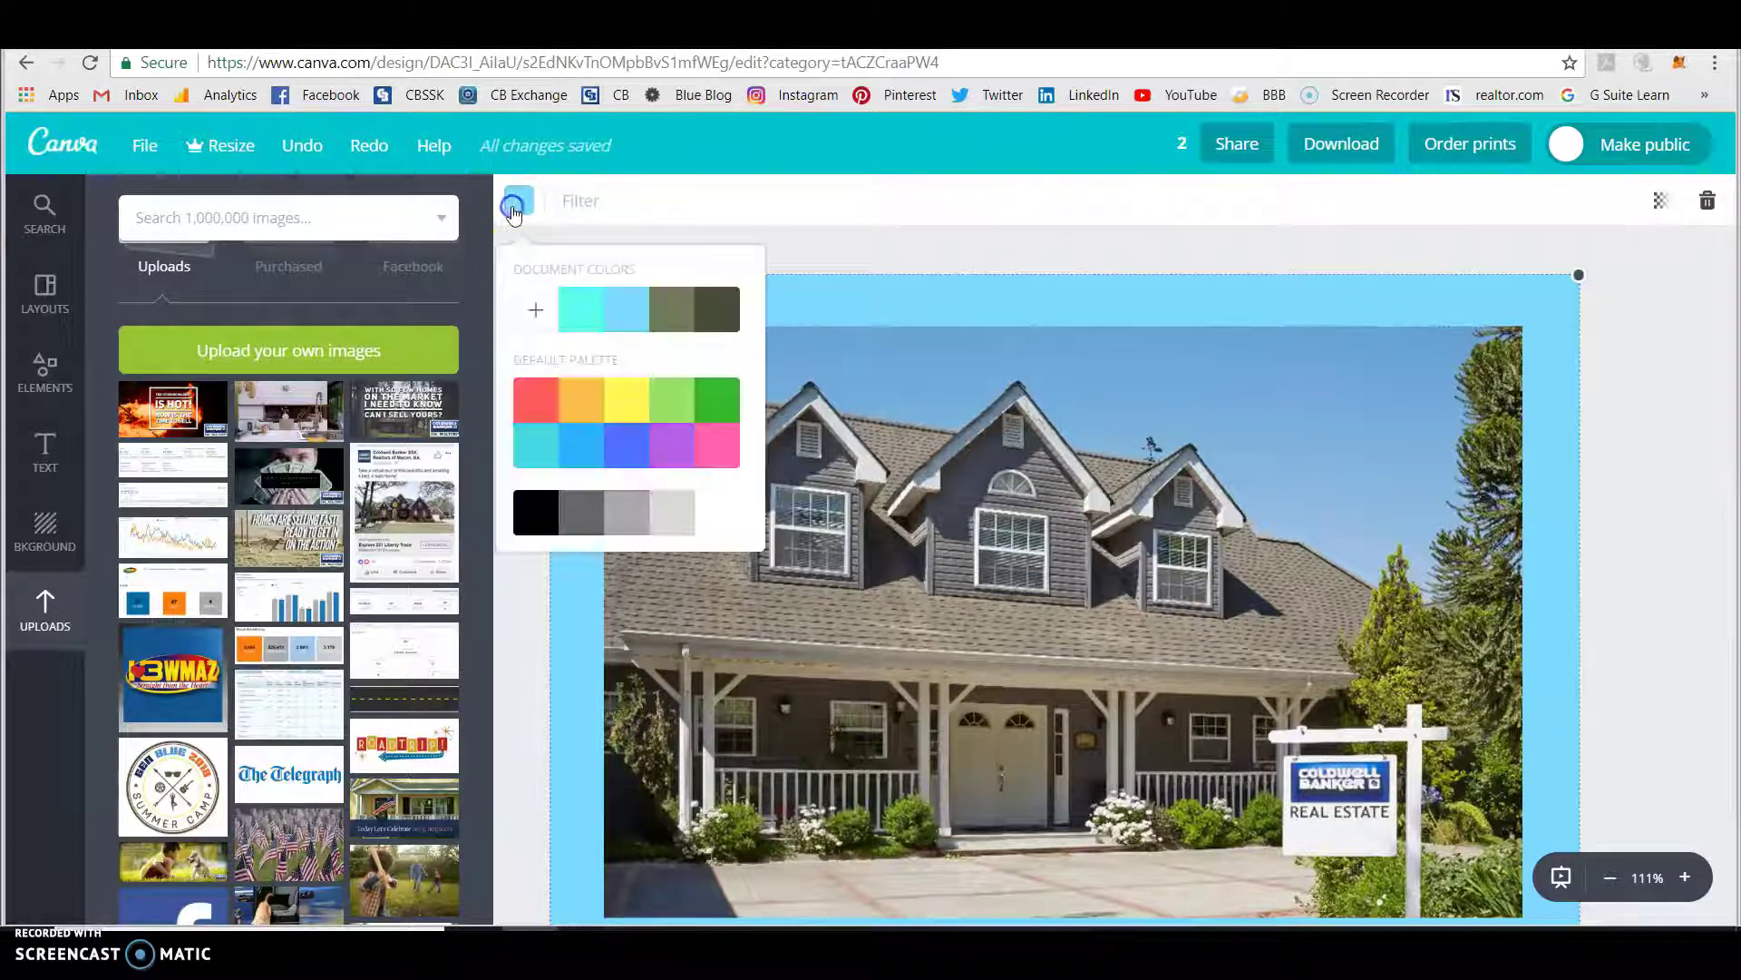
{"action": "left_click", "coordinate": [536, 311]}
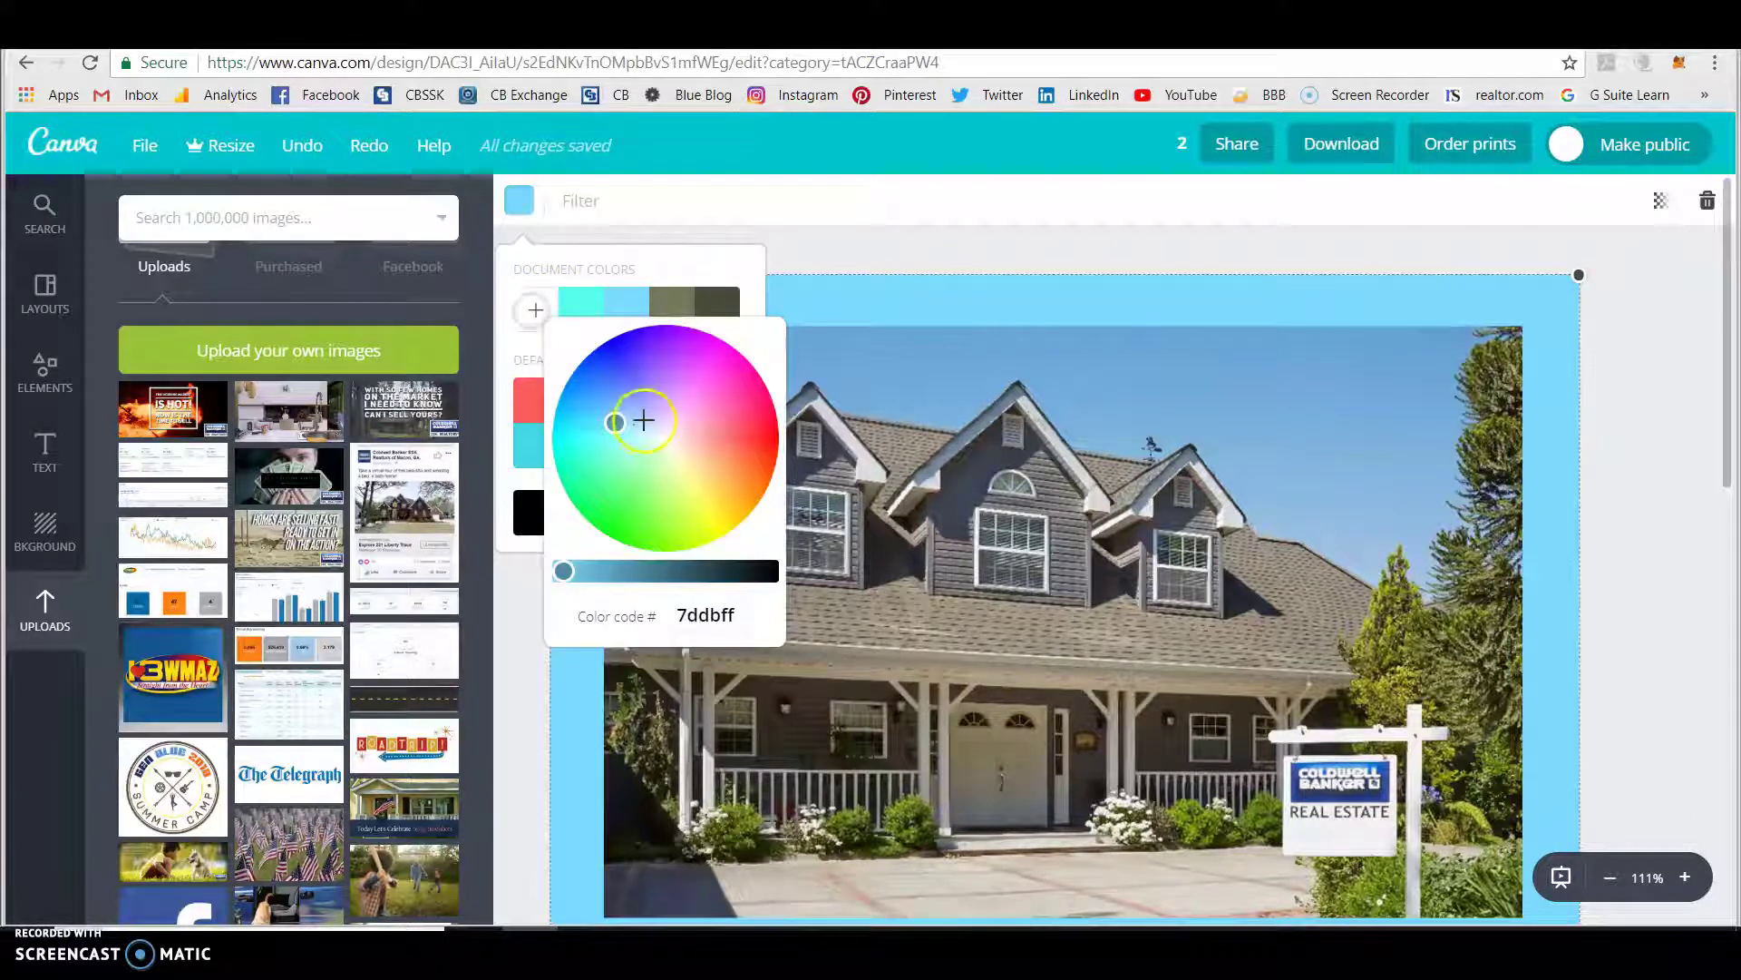
{"action": "left_click_drag", "start_coordinate": [607, 428], "coordinate": [642, 437]}
{"action": "left_click", "coordinate": [1664, 467]}
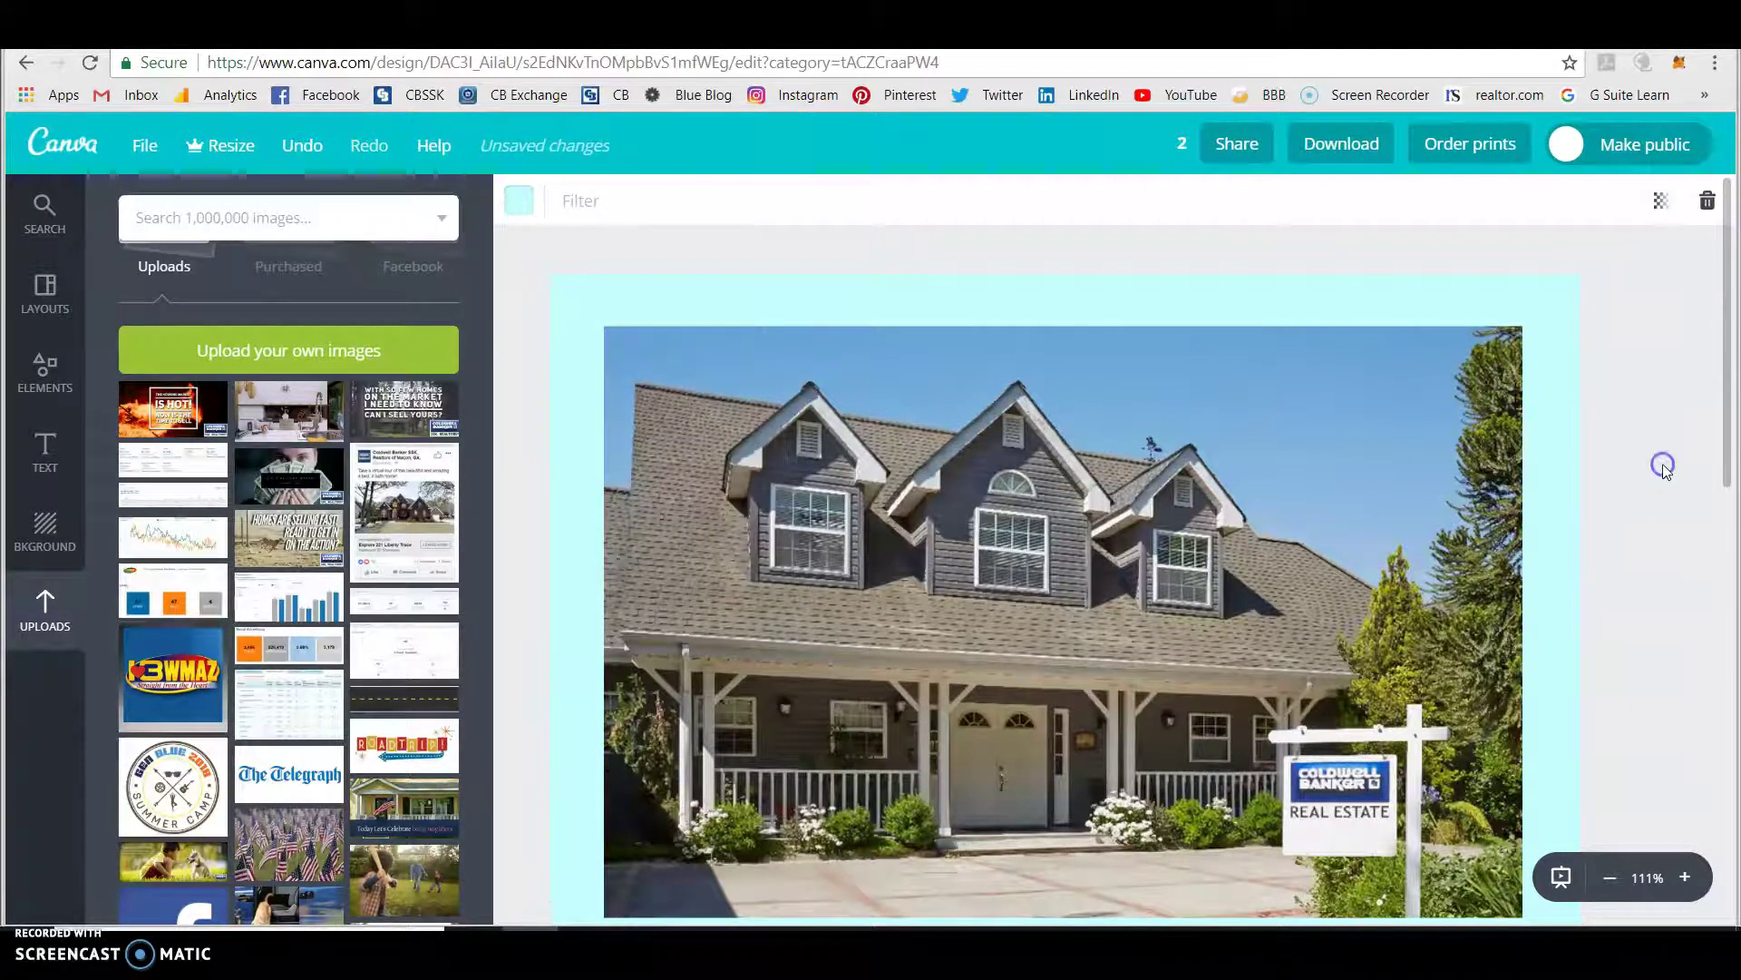
{"action": "scroll", "coordinate": [1667, 471], "scroll_direction": "down", "scroll_amount": 6}
Give the A BIT OF COUNTRY heading the dark document colour.
{"action": "left_click", "coordinate": [1383, 415]}
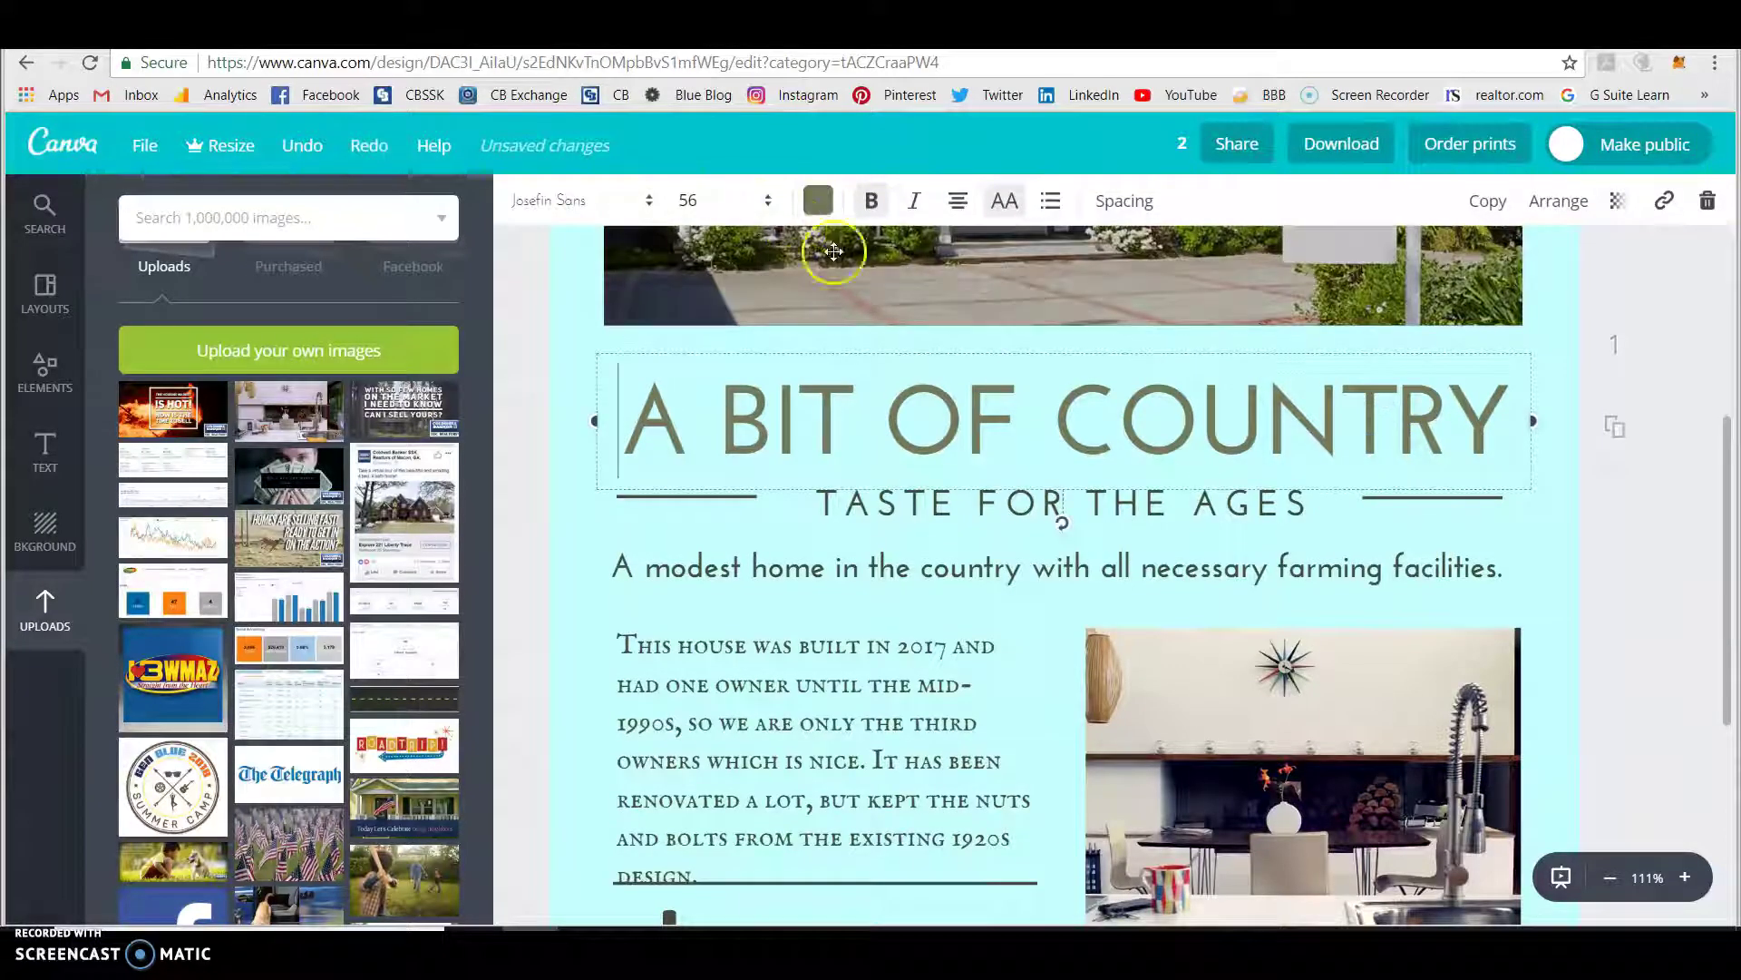
{"action": "left_click", "coordinate": [828, 206]}
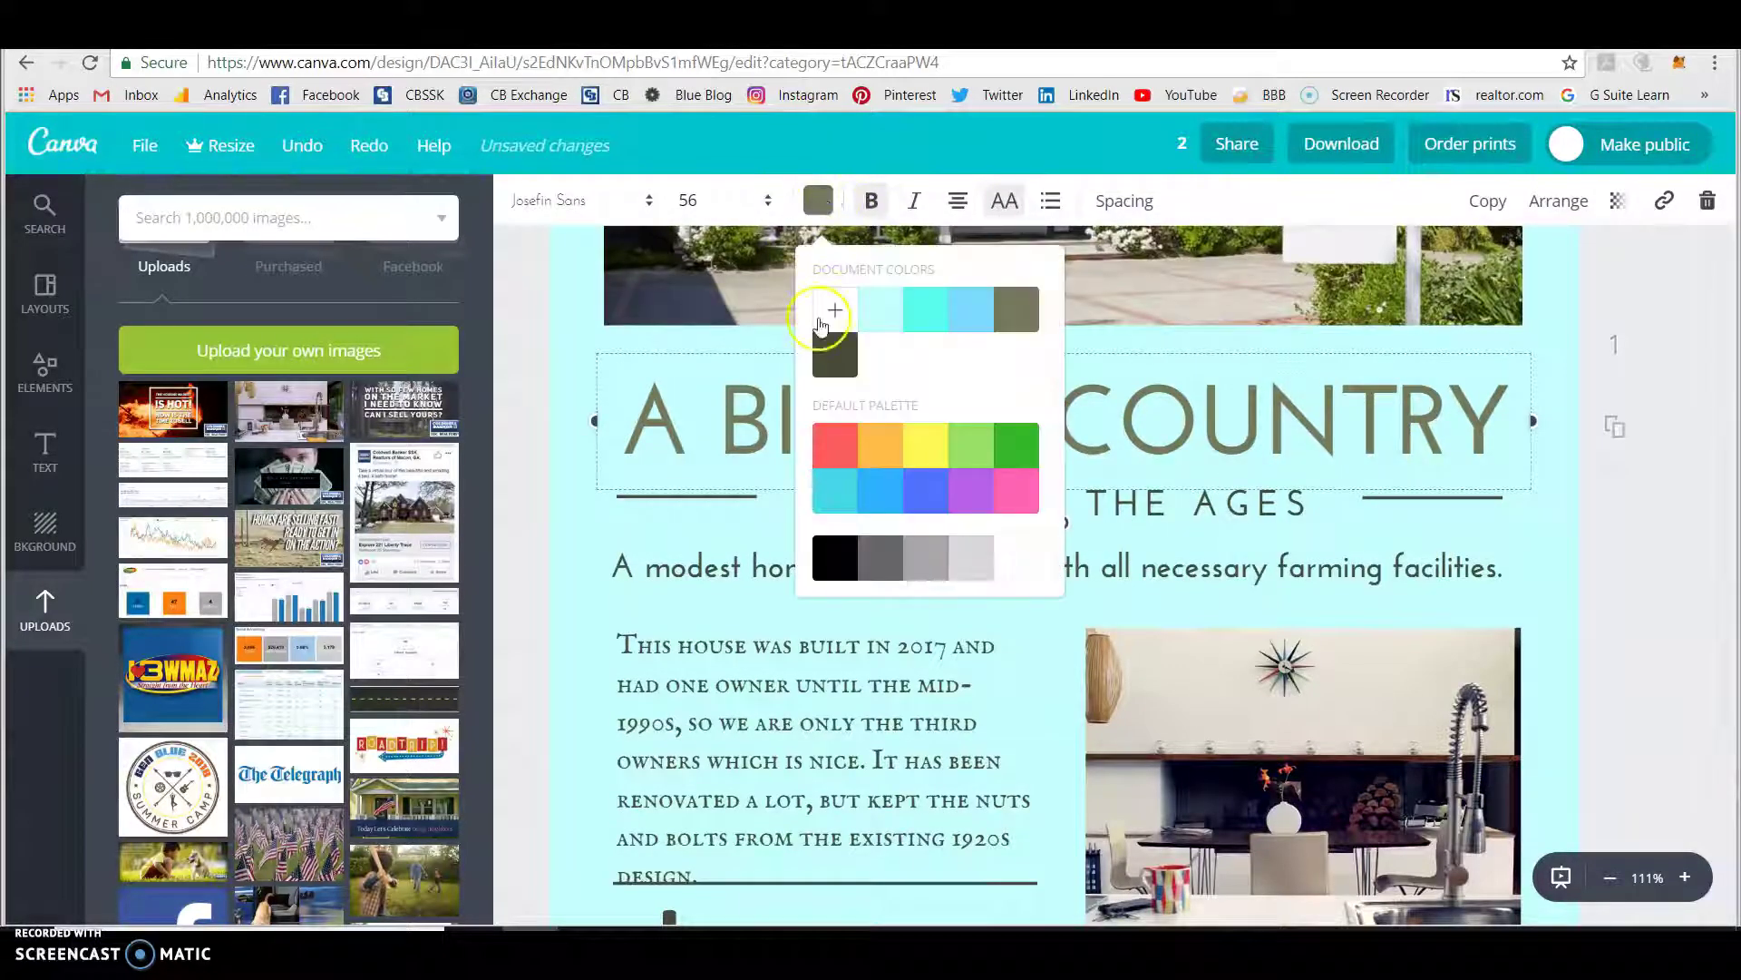
{"action": "left_click", "coordinate": [830, 358]}
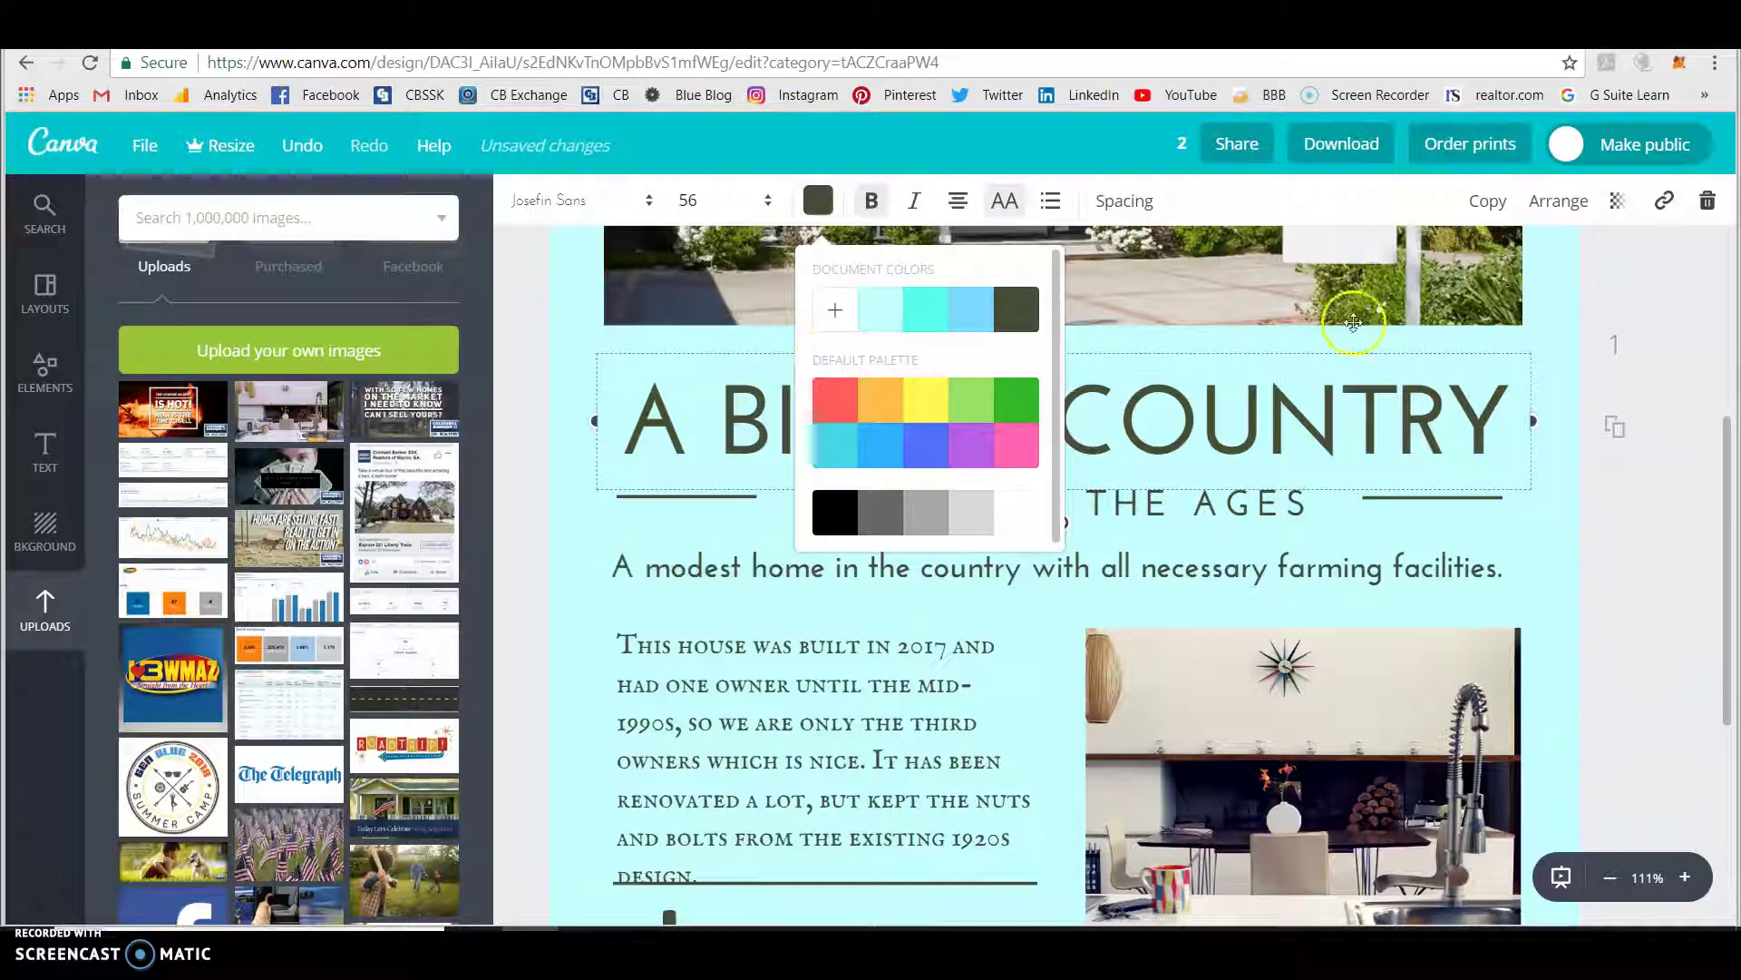
{"action": "left_click", "coordinate": [1664, 505]}
Delete the horizontal line beneath the body text.
{"action": "scroll", "coordinate": [1662, 507], "scroll_direction": "down", "scroll_amount": 3}
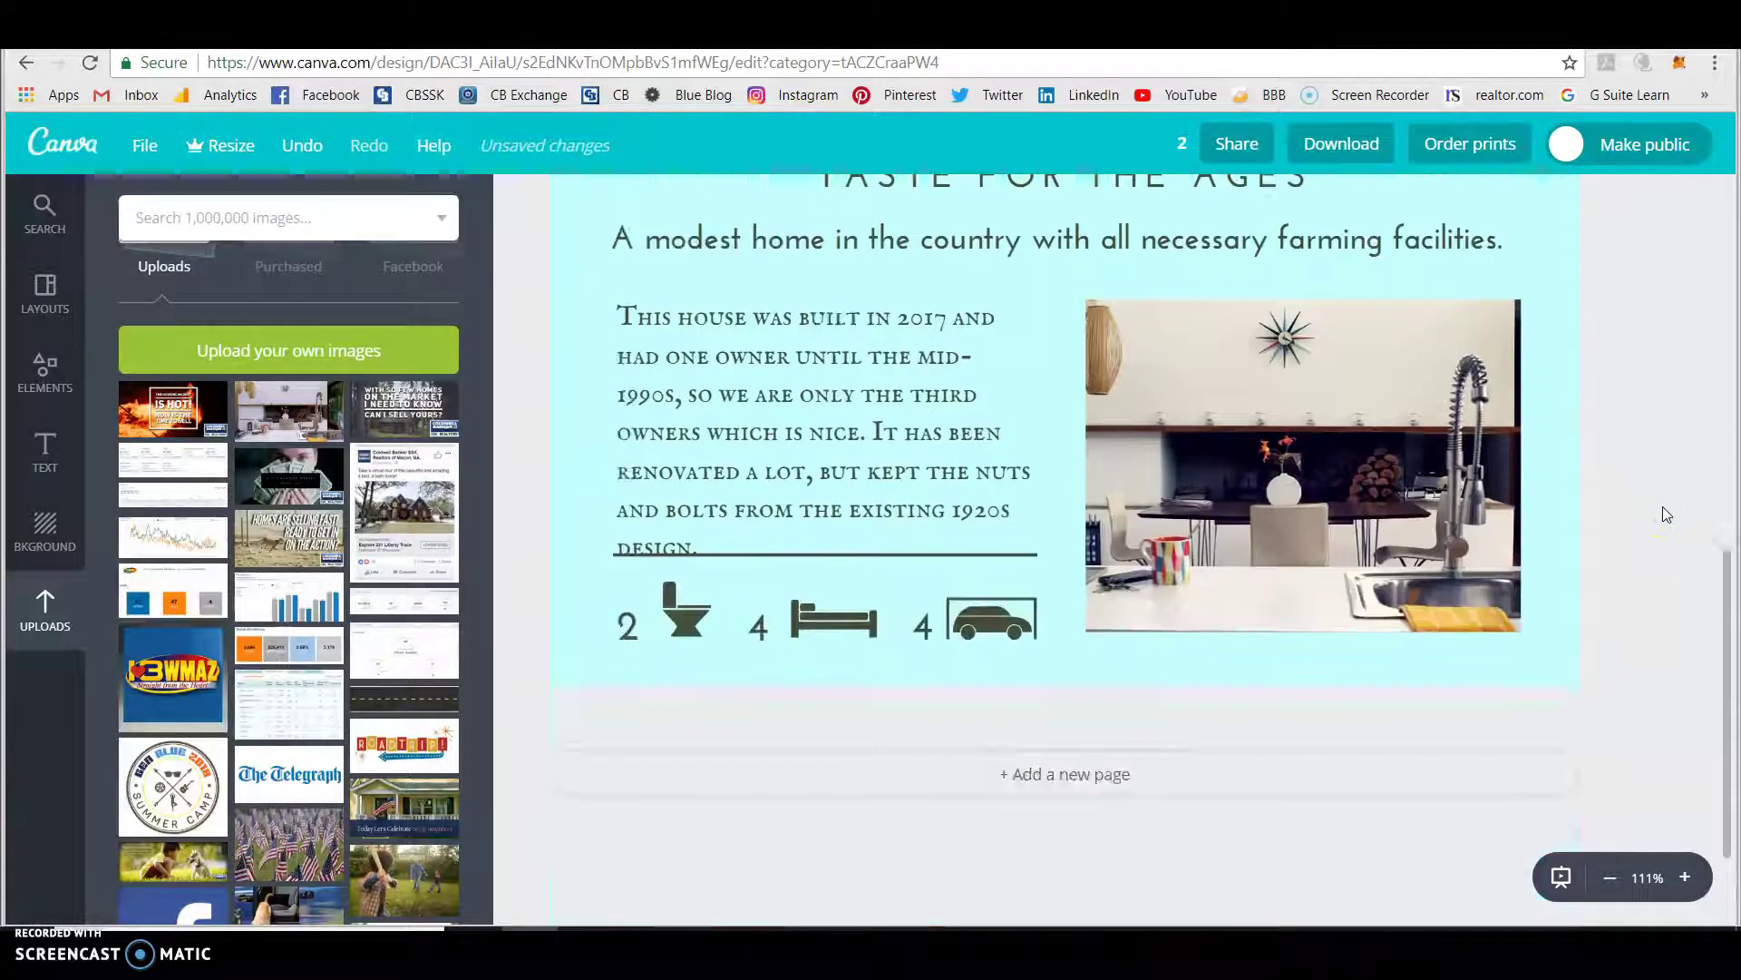
{"action": "scroll", "coordinate": [1664, 510], "scroll_direction": "down", "scroll_amount": 1}
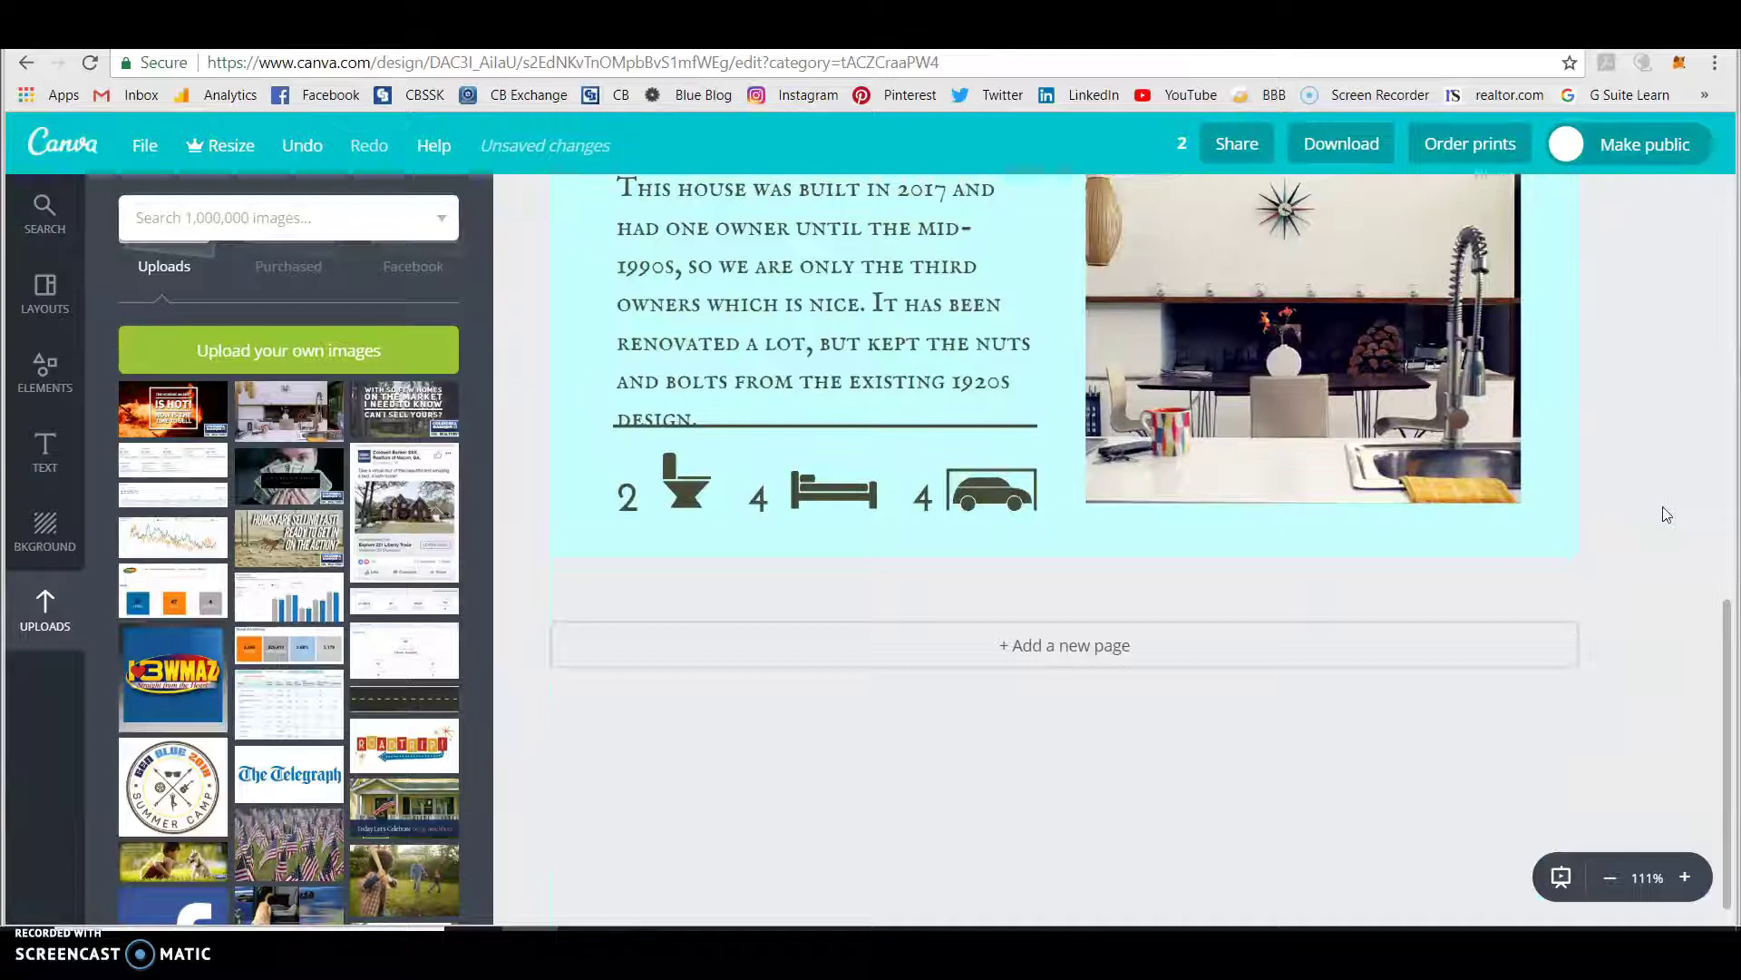
{"action": "scroll", "coordinate": [1666, 514], "scroll_direction": "up", "scroll_amount": 4}
{"action": "scroll", "coordinate": [1664, 513], "scroll_direction": "down", "scroll_amount": 3}
{"action": "left_click", "coordinate": [923, 437]}
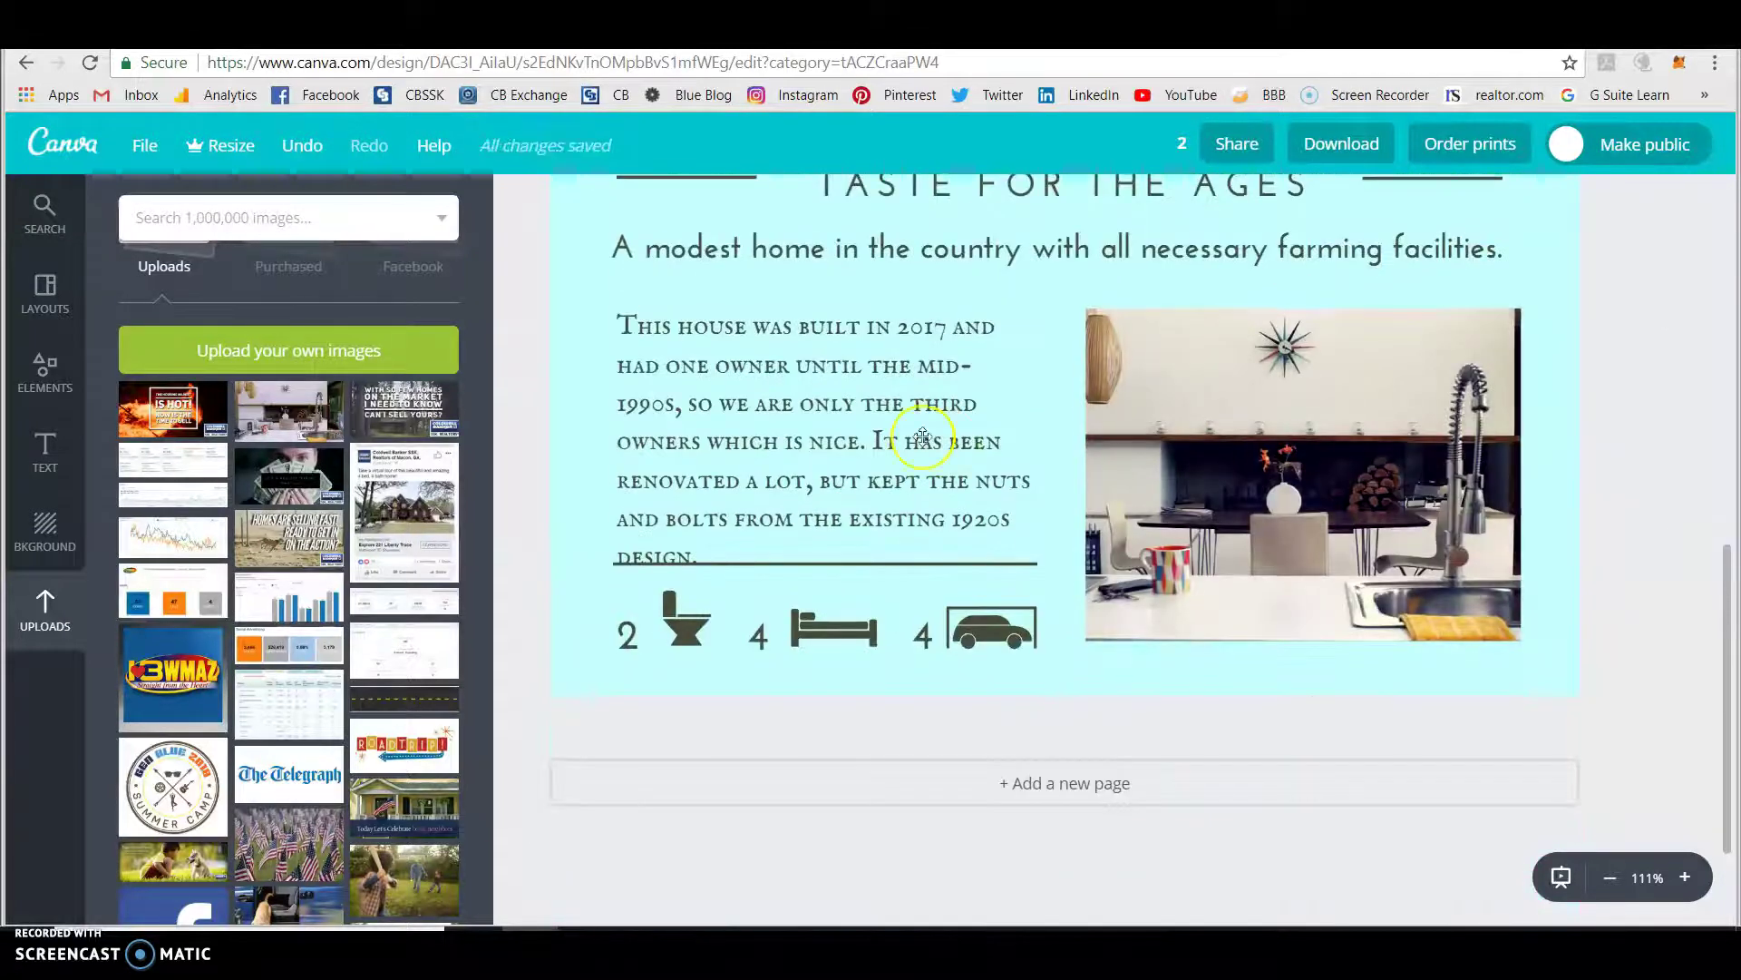
{"action": "left_click", "coordinate": [834, 560]}
{"action": "left_click", "coordinate": [875, 561]}
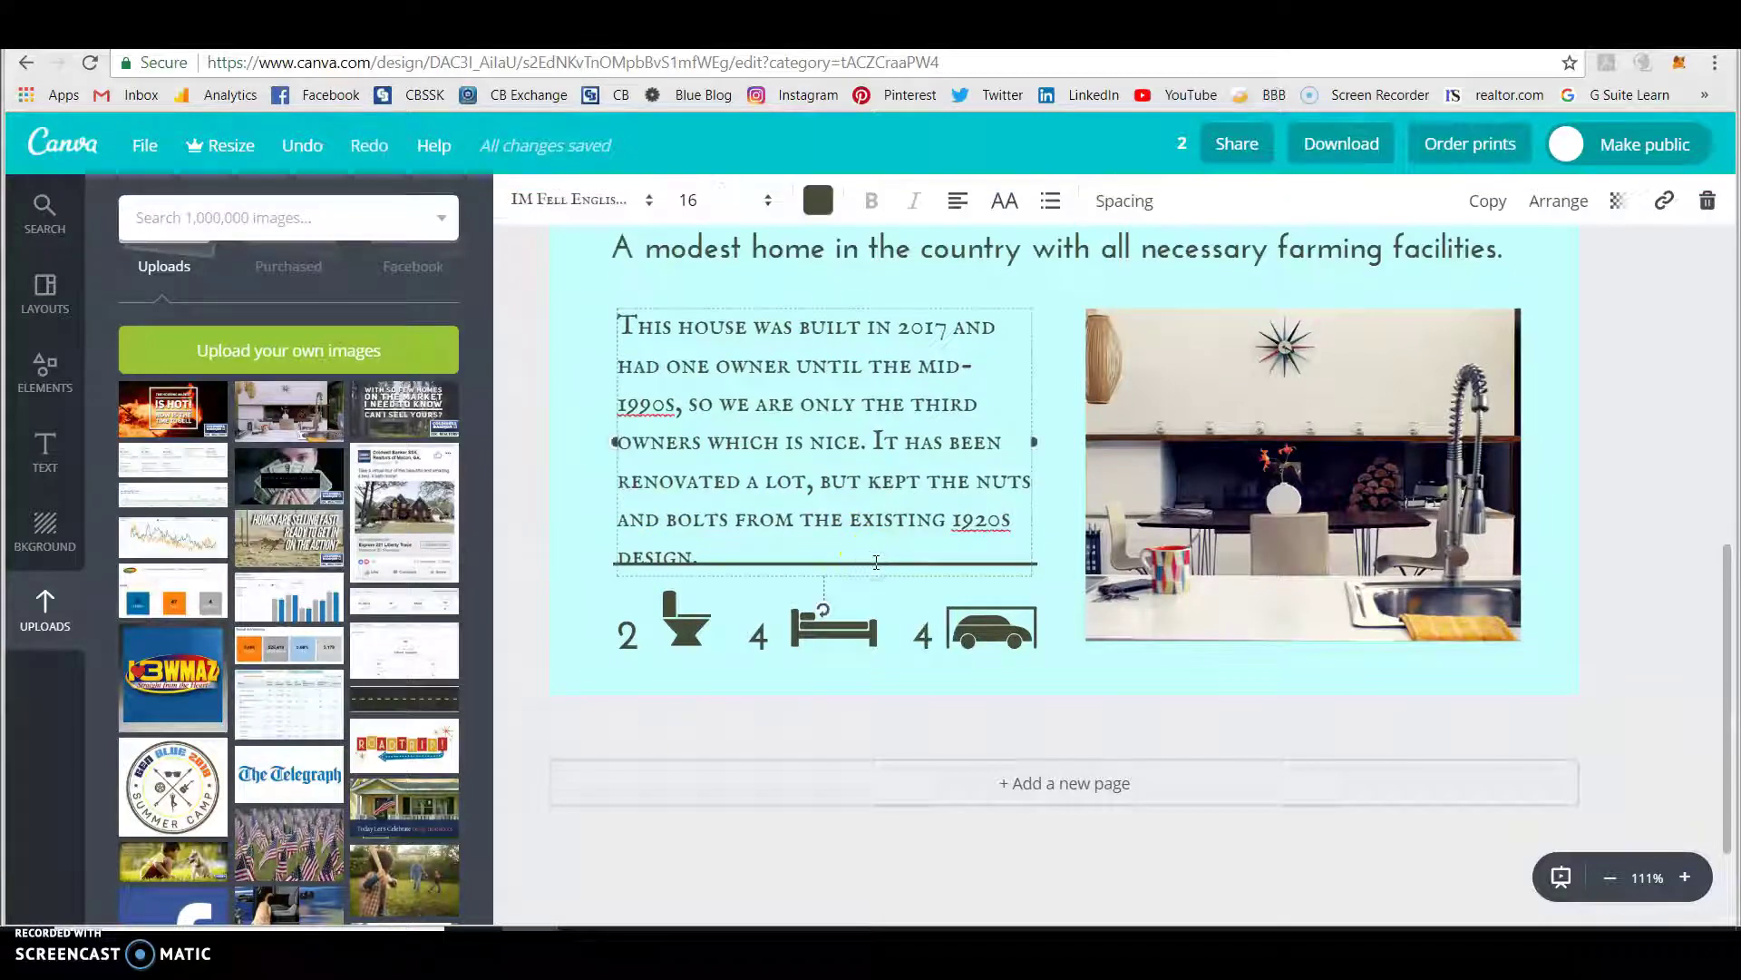
{"action": "left_click", "coordinate": [879, 574]}
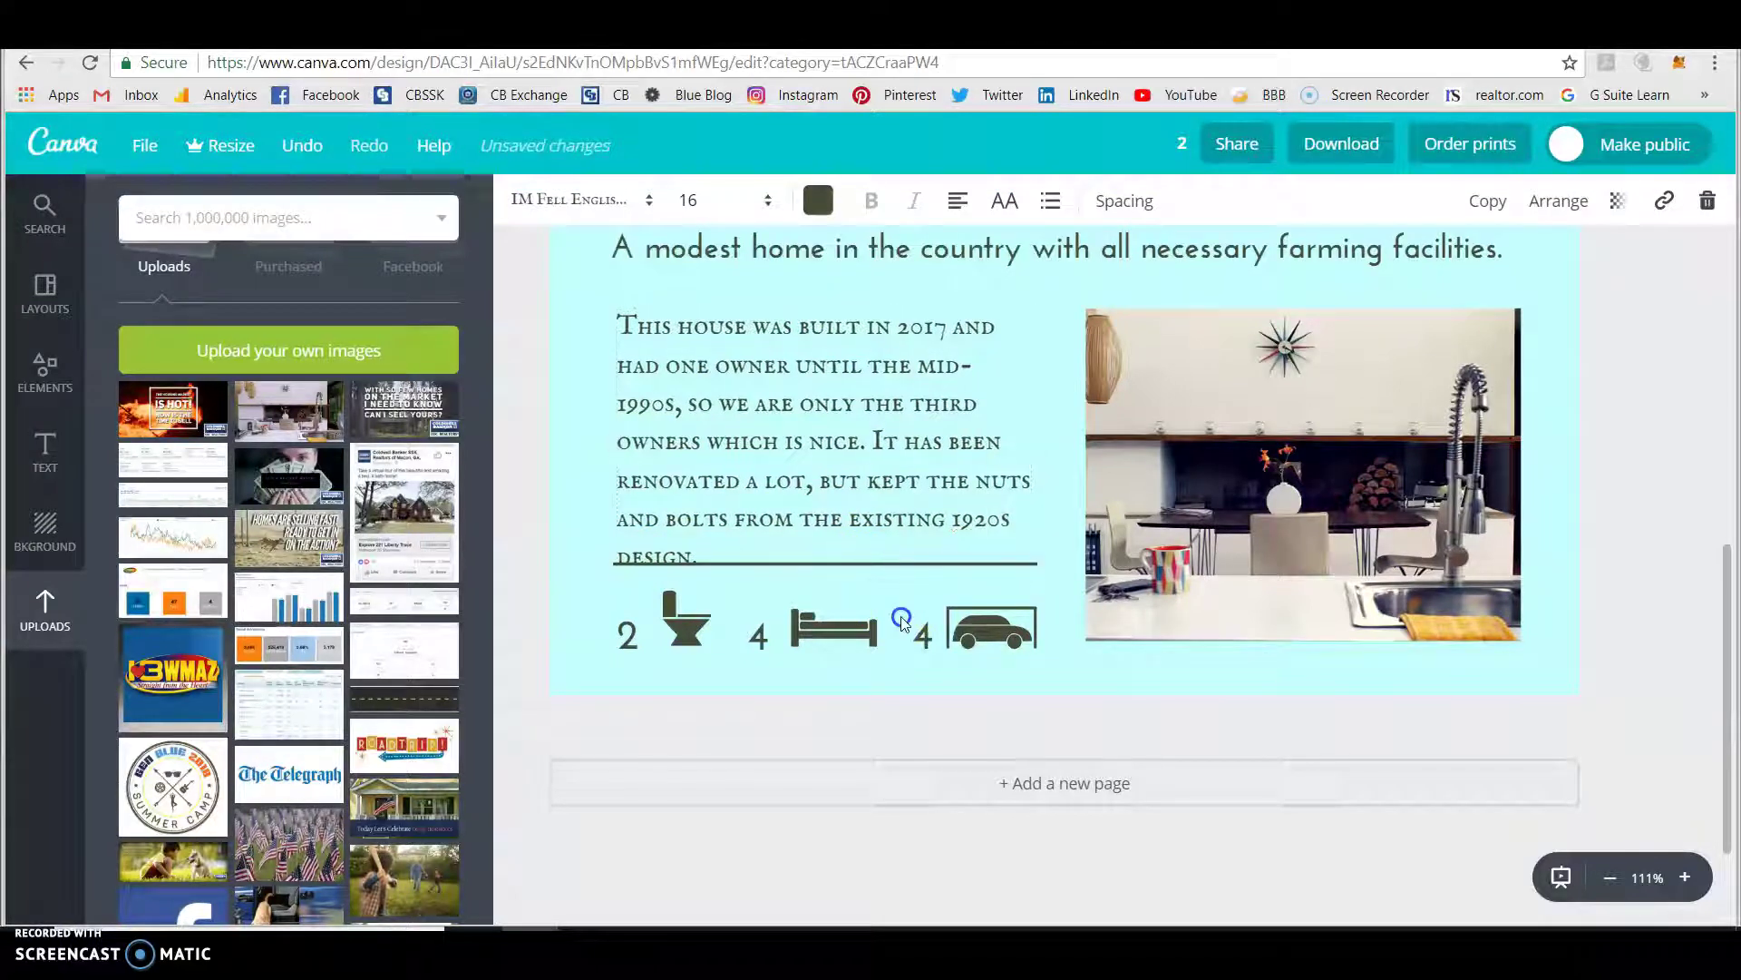
{"action": "left_click", "coordinate": [879, 563]}
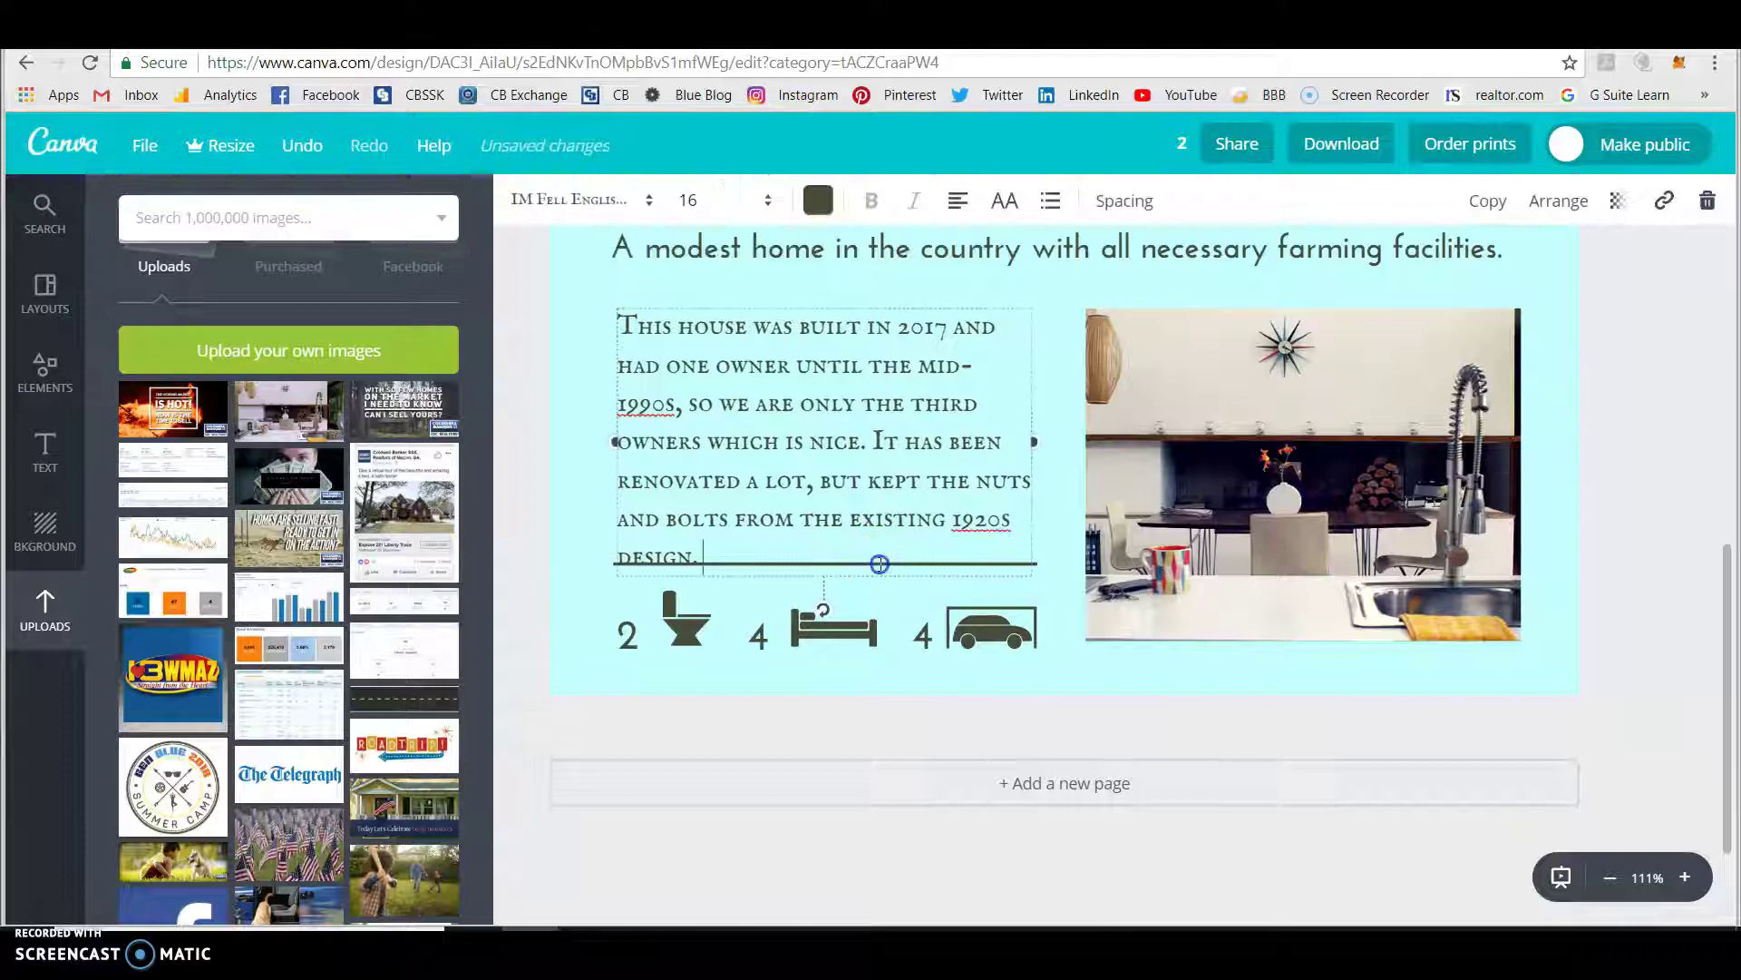
{"action": "left_click", "coordinate": [1037, 565]}
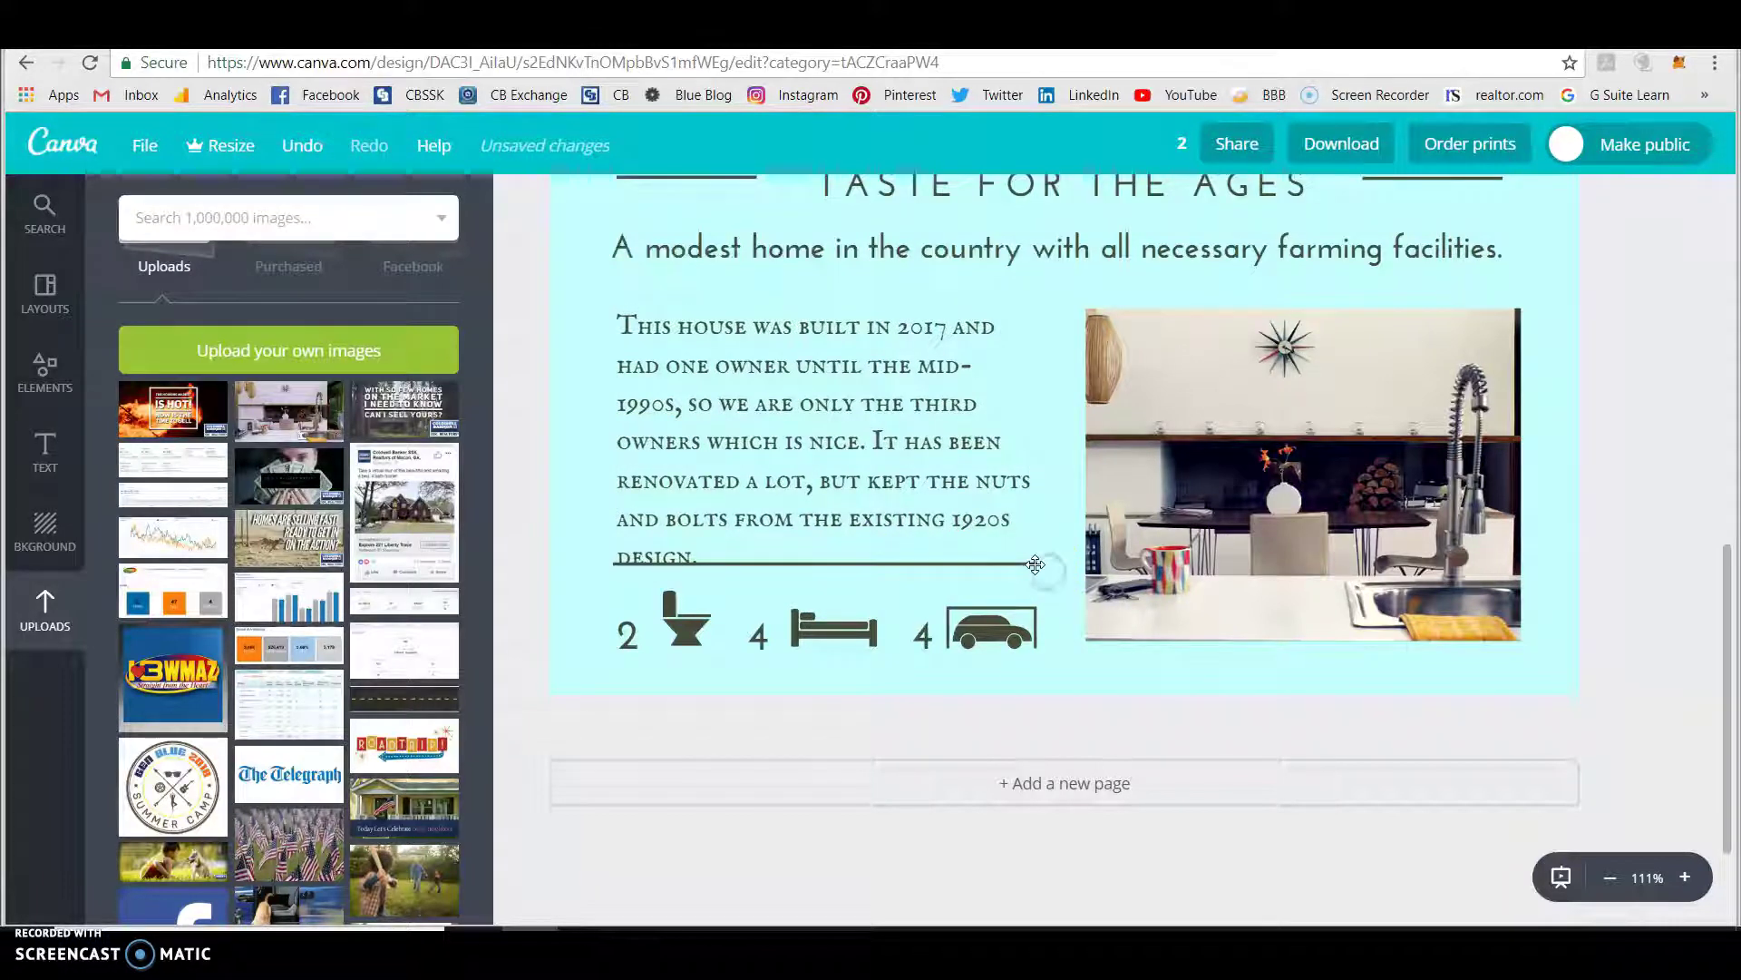
{"action": "key", "text": "Delete"}
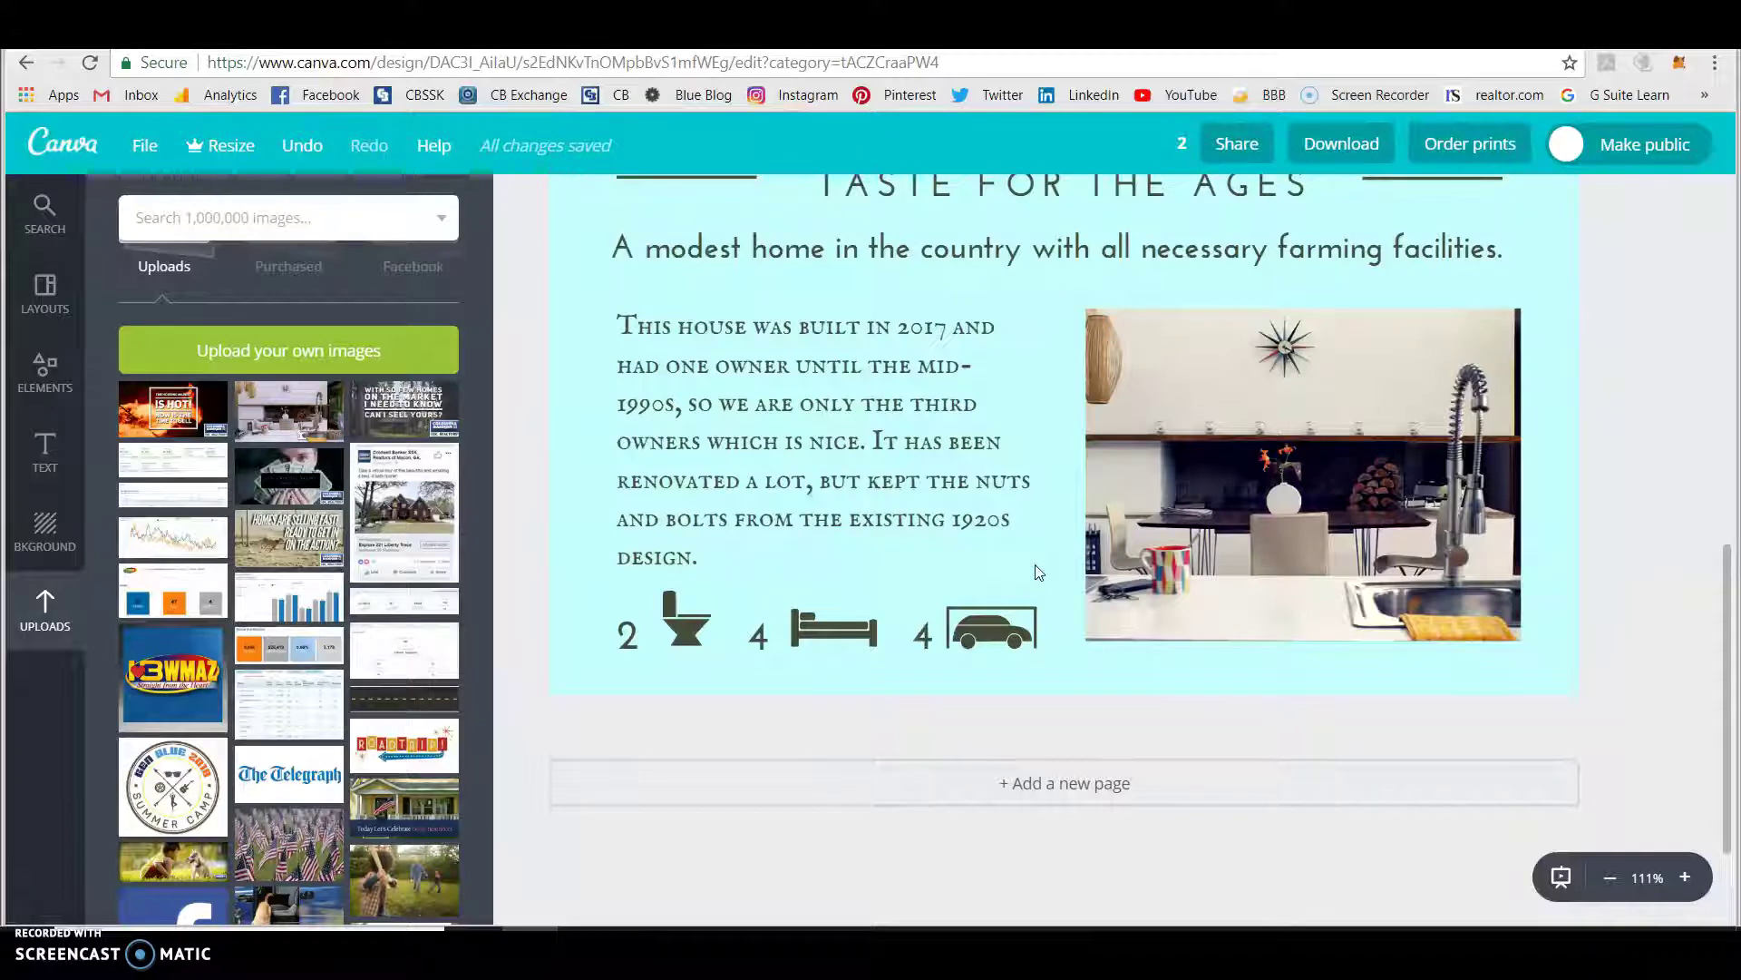
{"action": "scroll", "coordinate": [1038, 572], "scroll_direction": "up", "scroll_amount": 5}
{"action": "scroll", "coordinate": [613, 696], "scroll_direction": "down", "scroll_amount": 3}
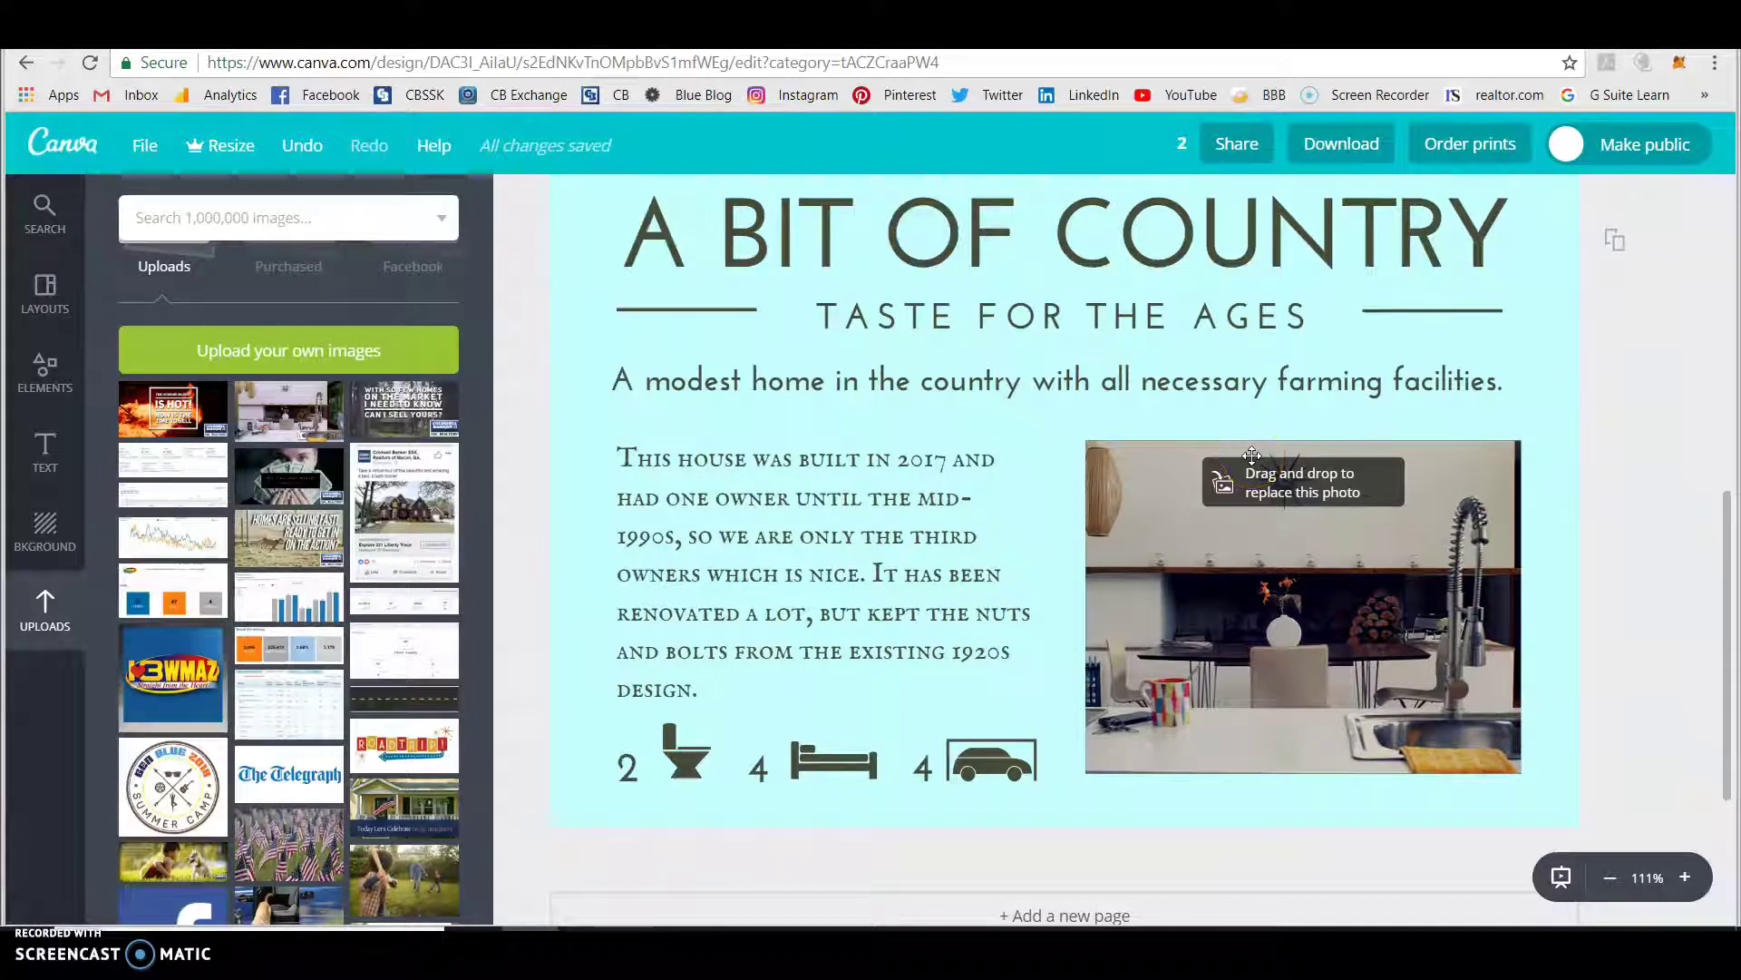
{"action": "scroll", "coordinate": [1251, 455], "scroll_direction": "up", "scroll_amount": 5}
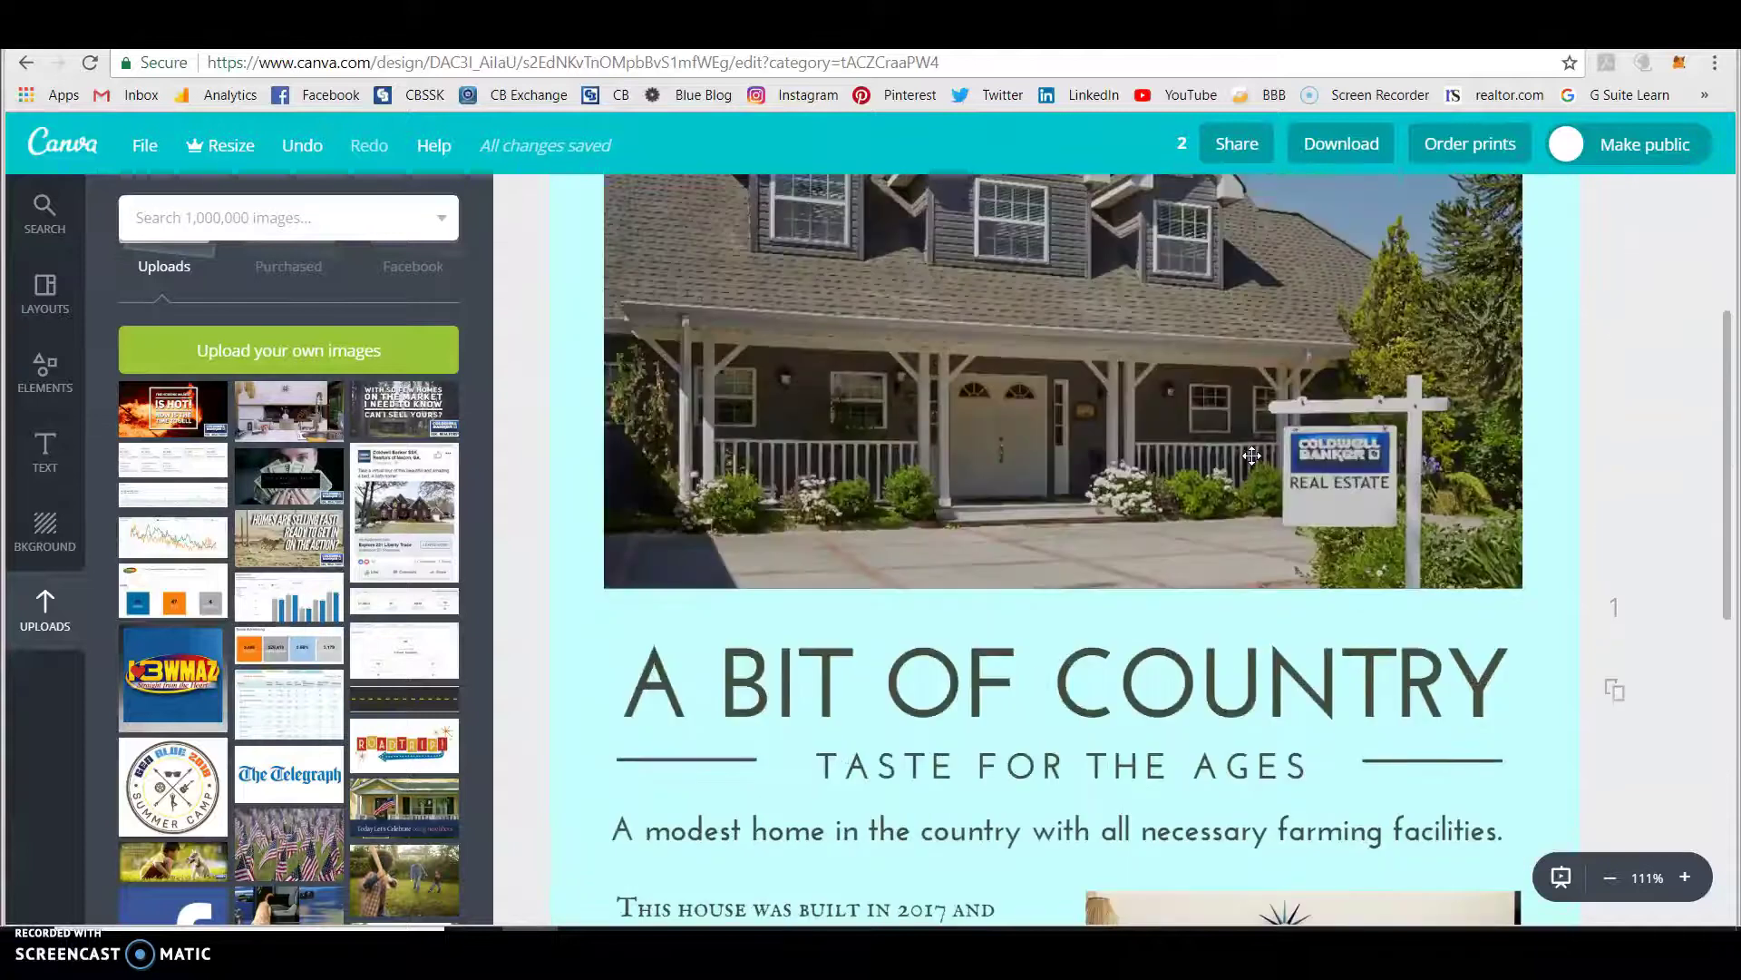
{"action": "scroll", "coordinate": [1251, 455], "scroll_direction": "up", "scroll_amount": 3}
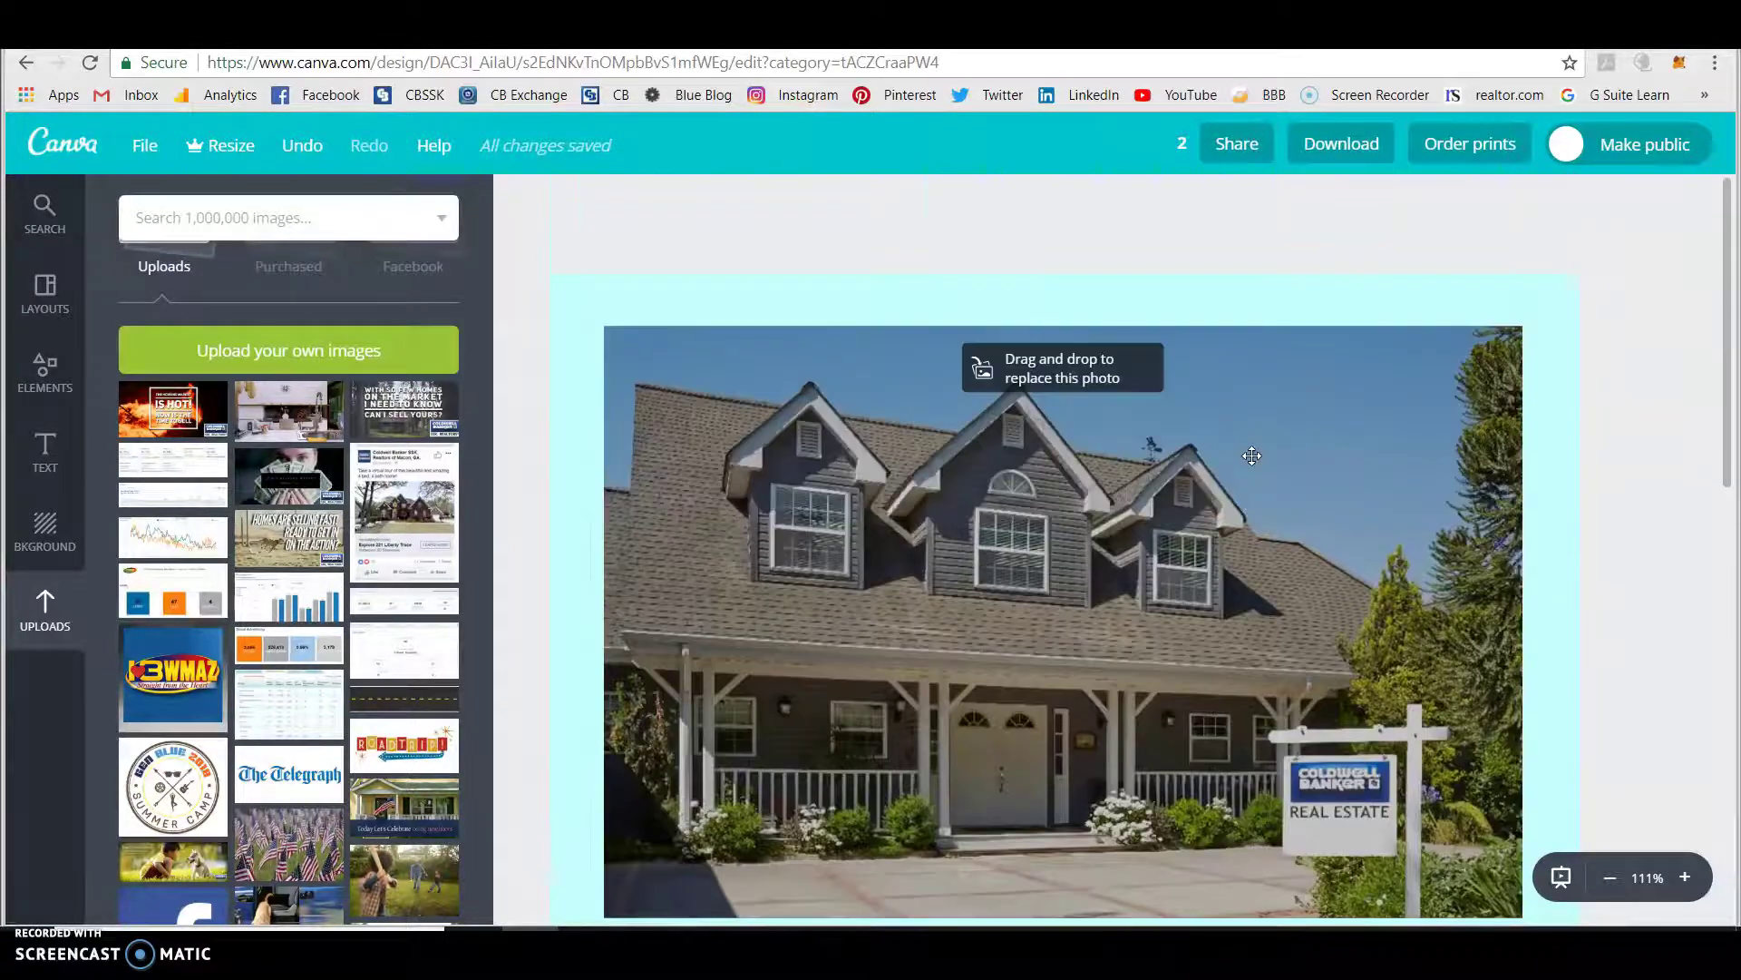
From the Canva home page, search 'real' and start a blank Real Estate Postcard.
{"action": "left_click", "coordinate": [66, 147]}
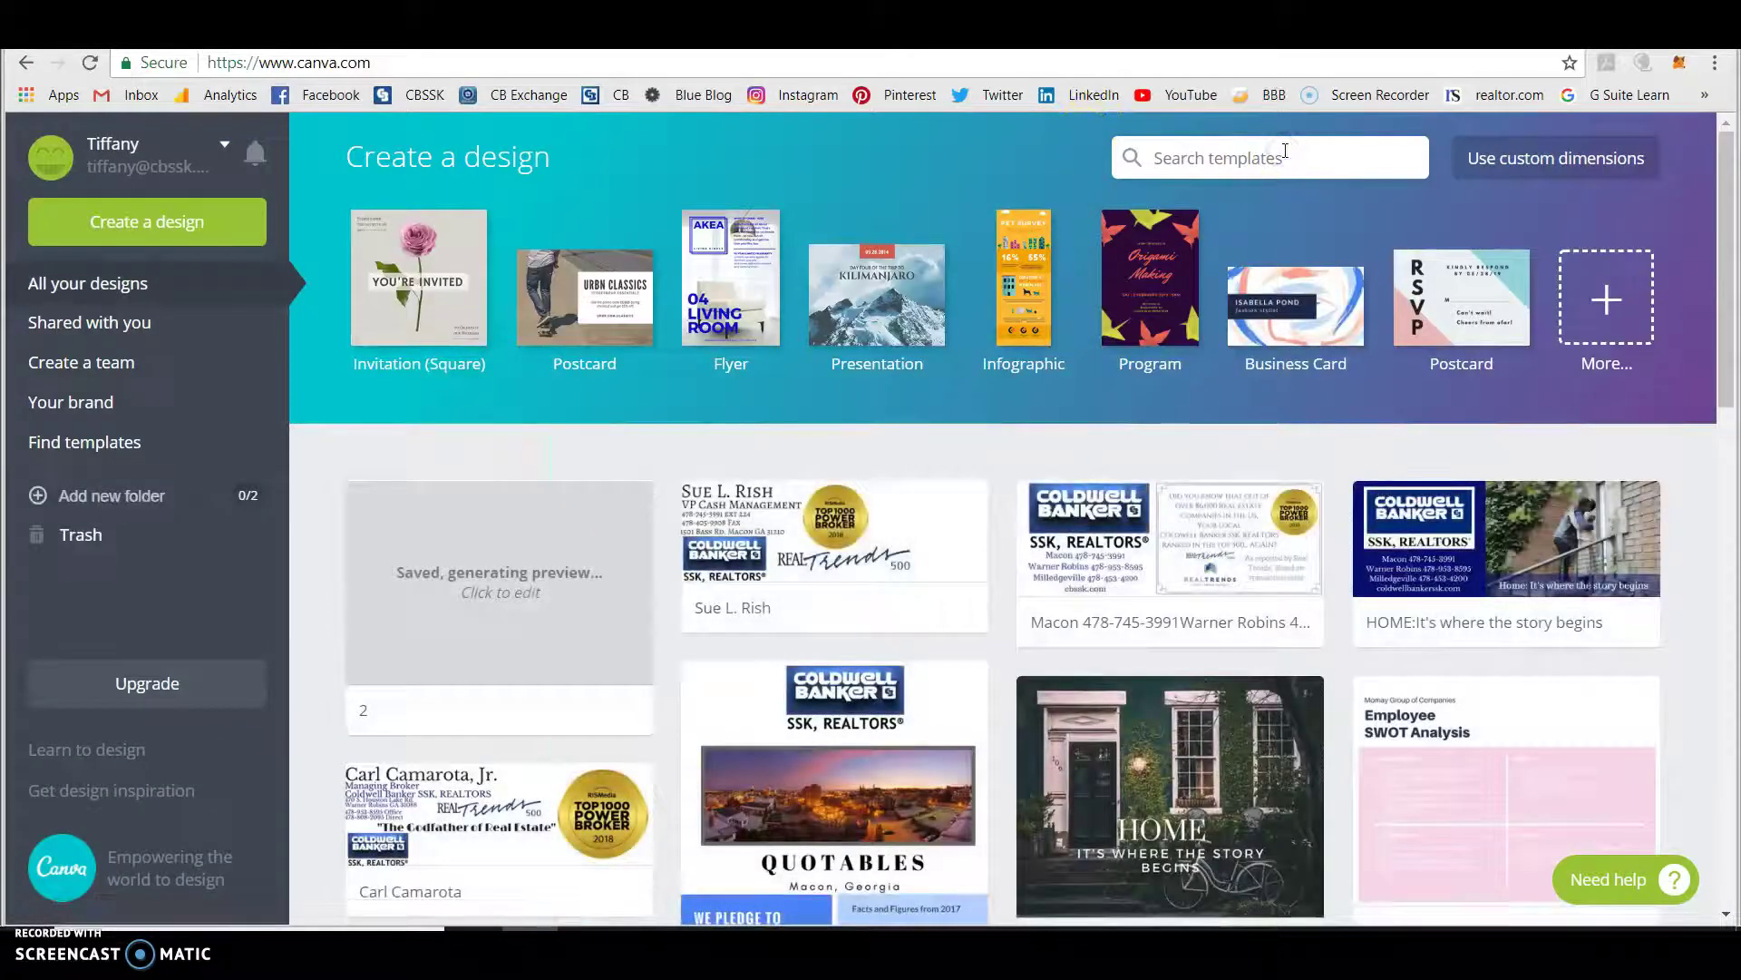
{"action": "type", "text": "real"}
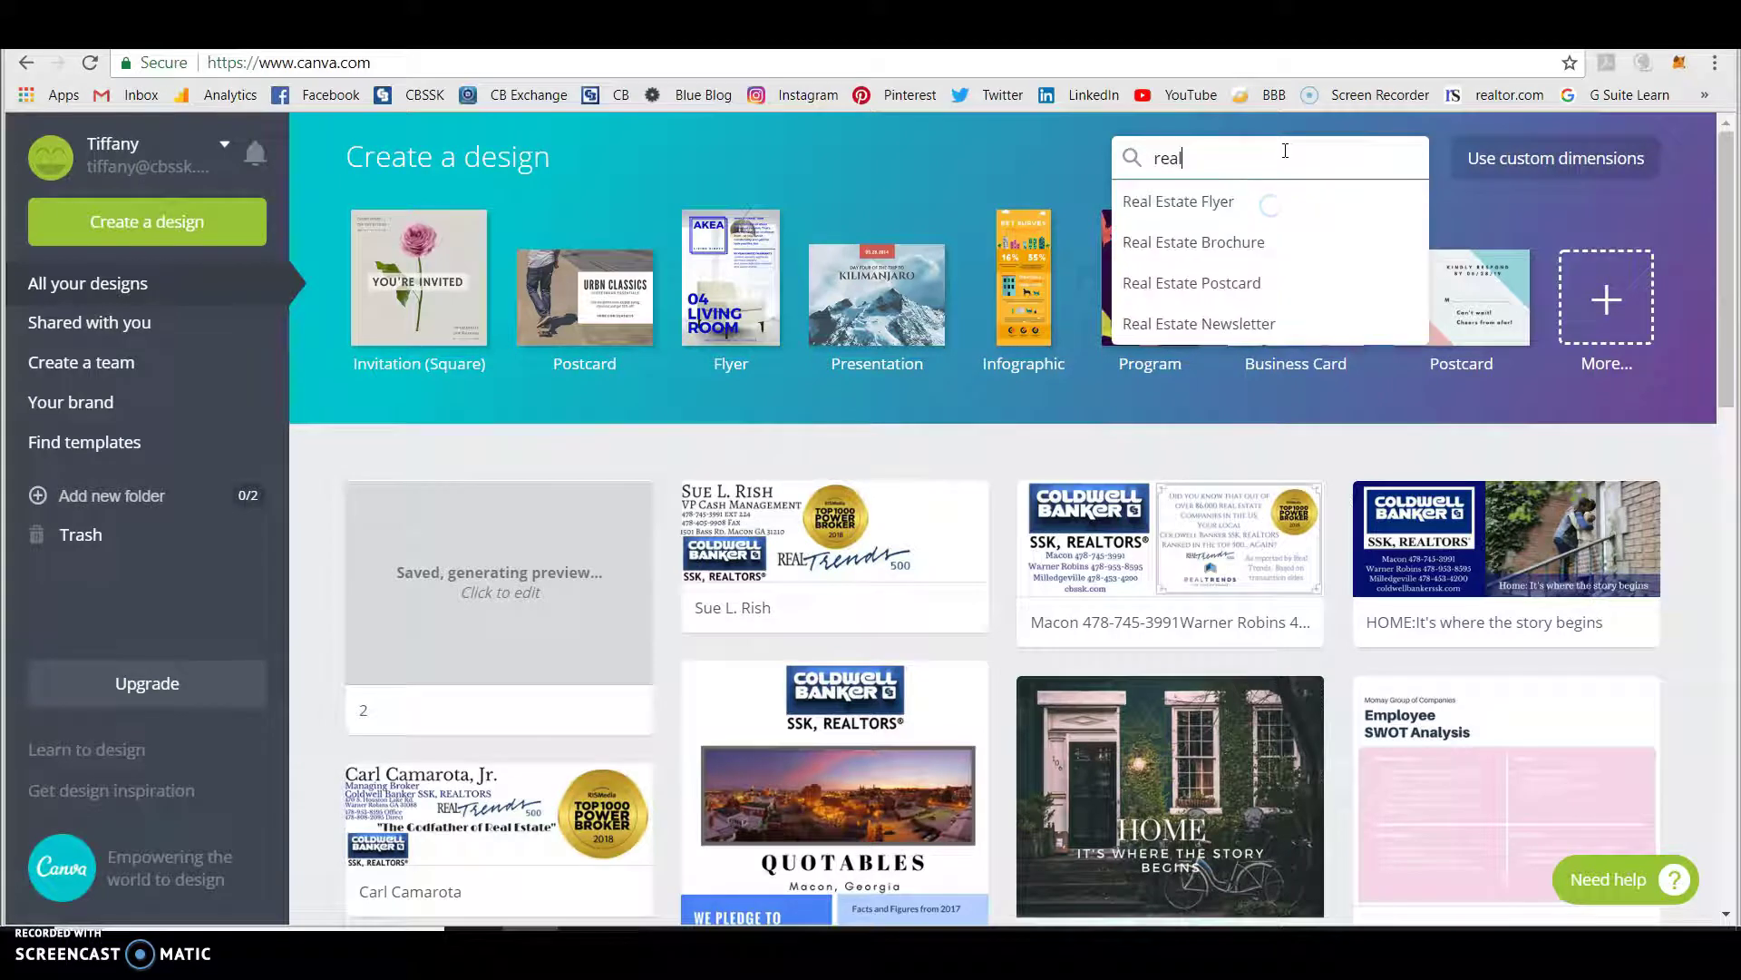
{"action": "left_click", "coordinate": [1261, 283]}
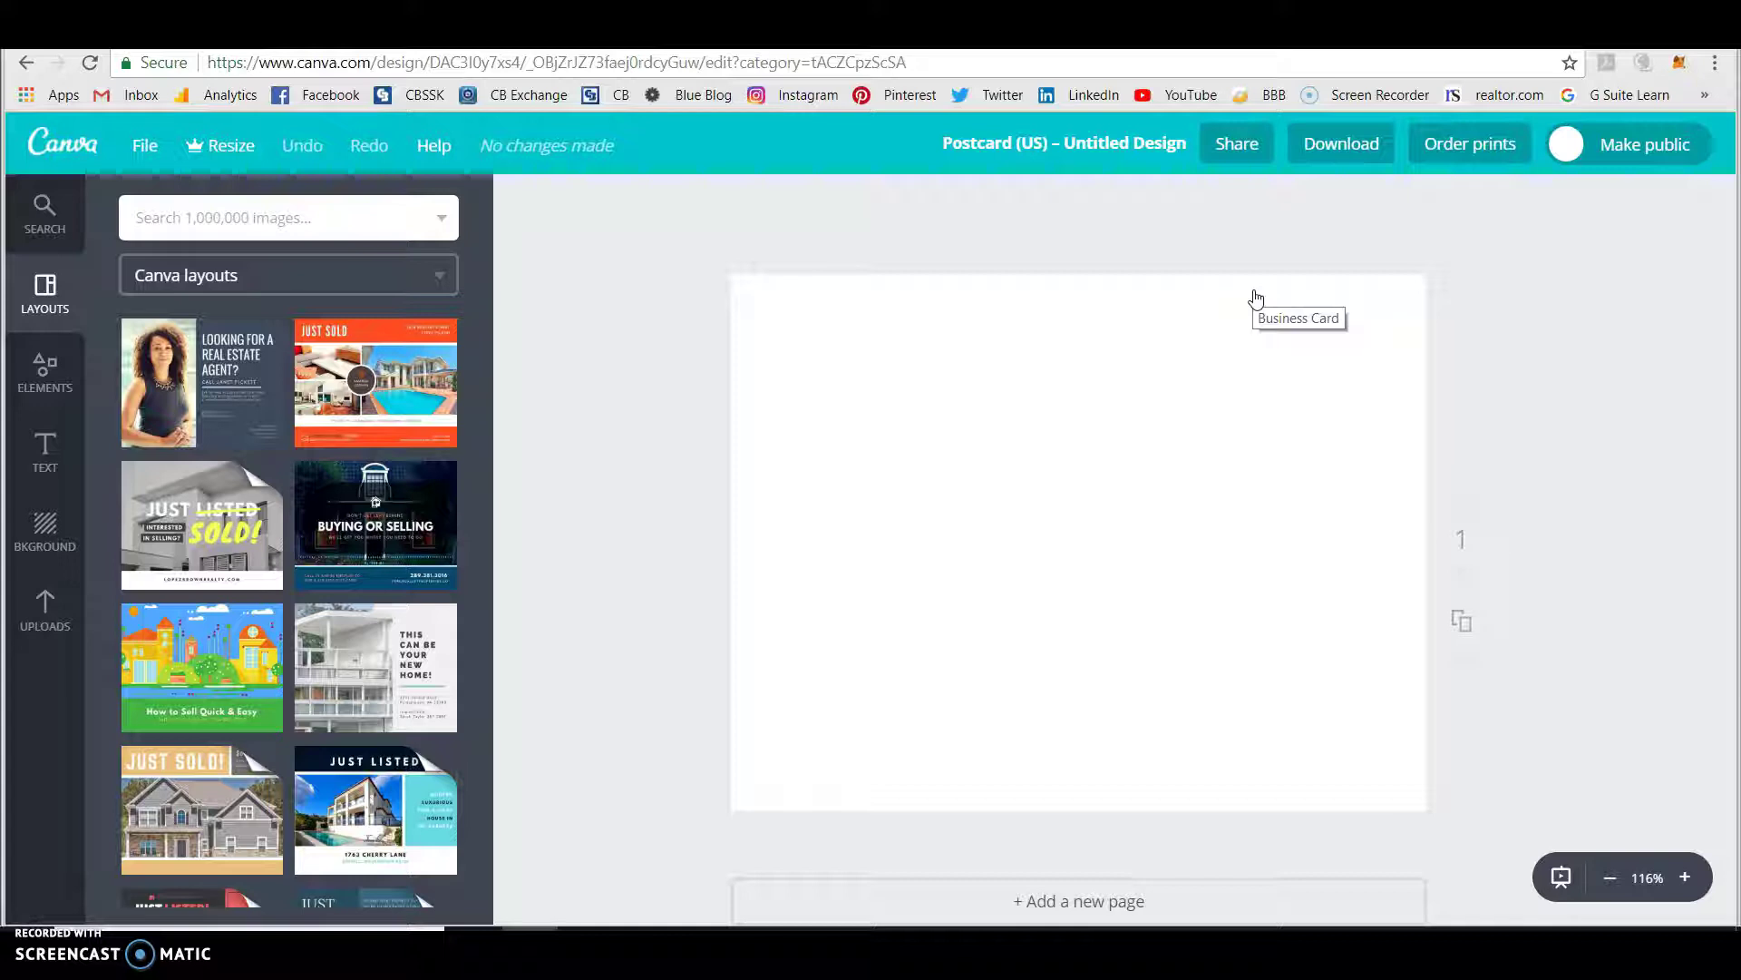
Apply the Monochromatic Just Sold layout's front page to the postcard.
{"action": "left_click", "coordinate": [156, 531]}
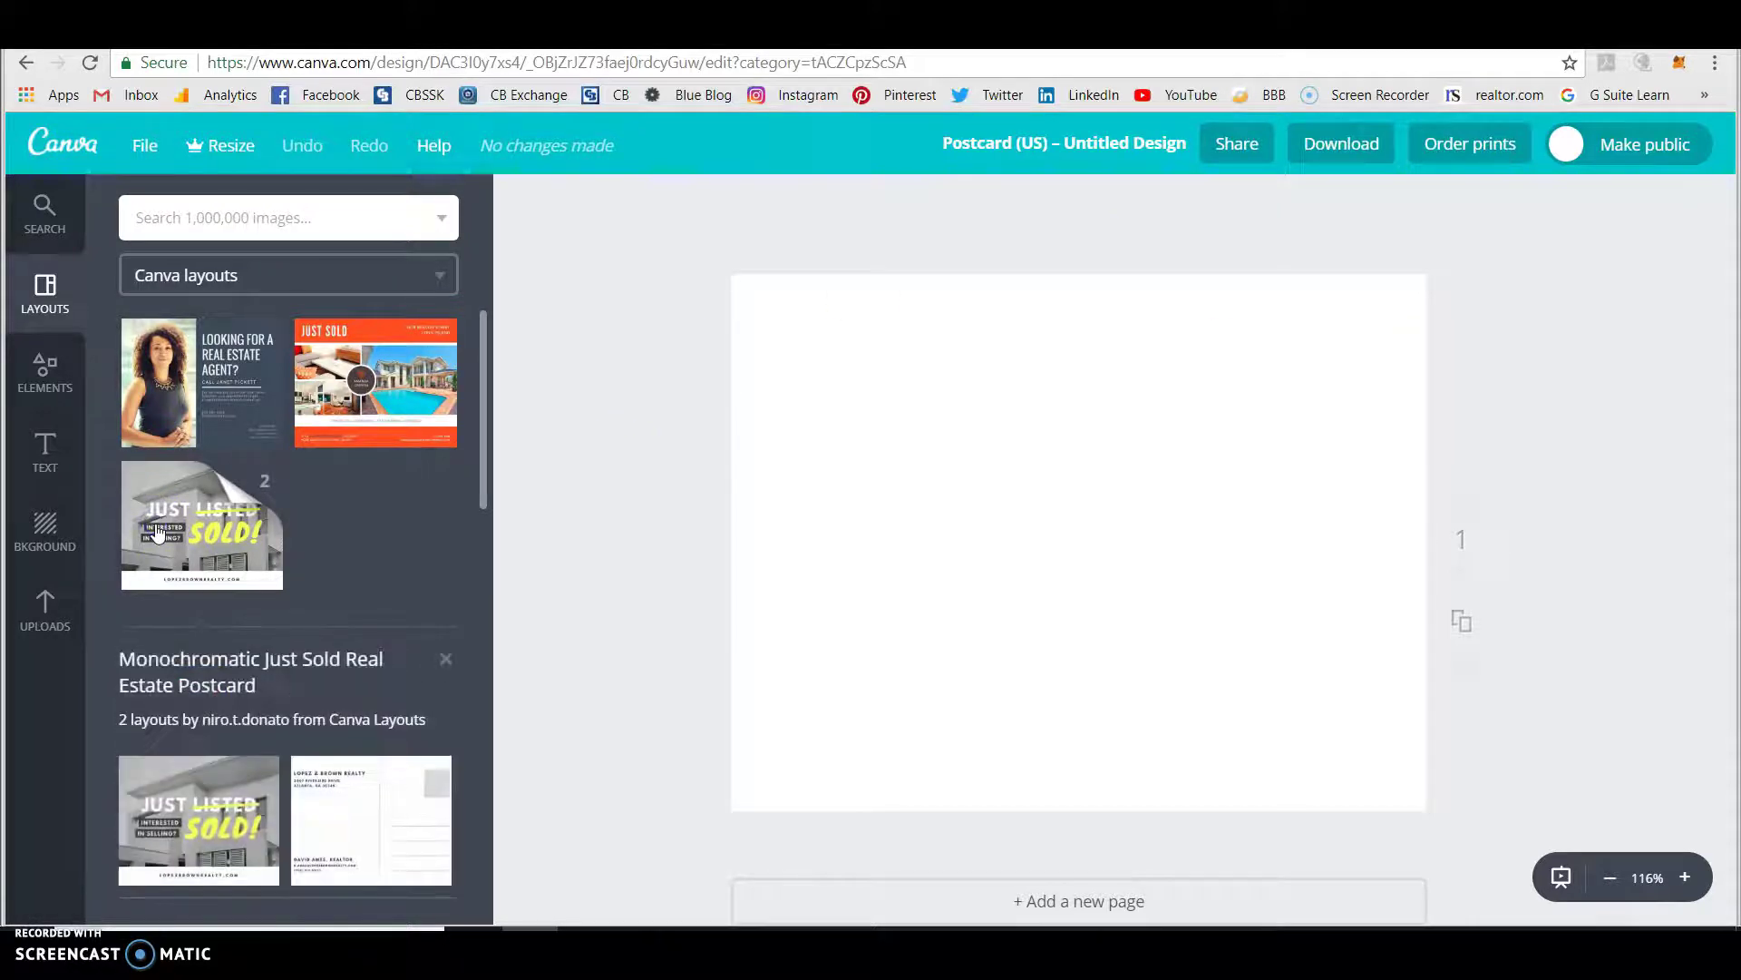
{"action": "left_click", "coordinate": [156, 531]}
{"action": "left_click", "coordinate": [156, 531]}
{"action": "left_click", "coordinate": [234, 860]}
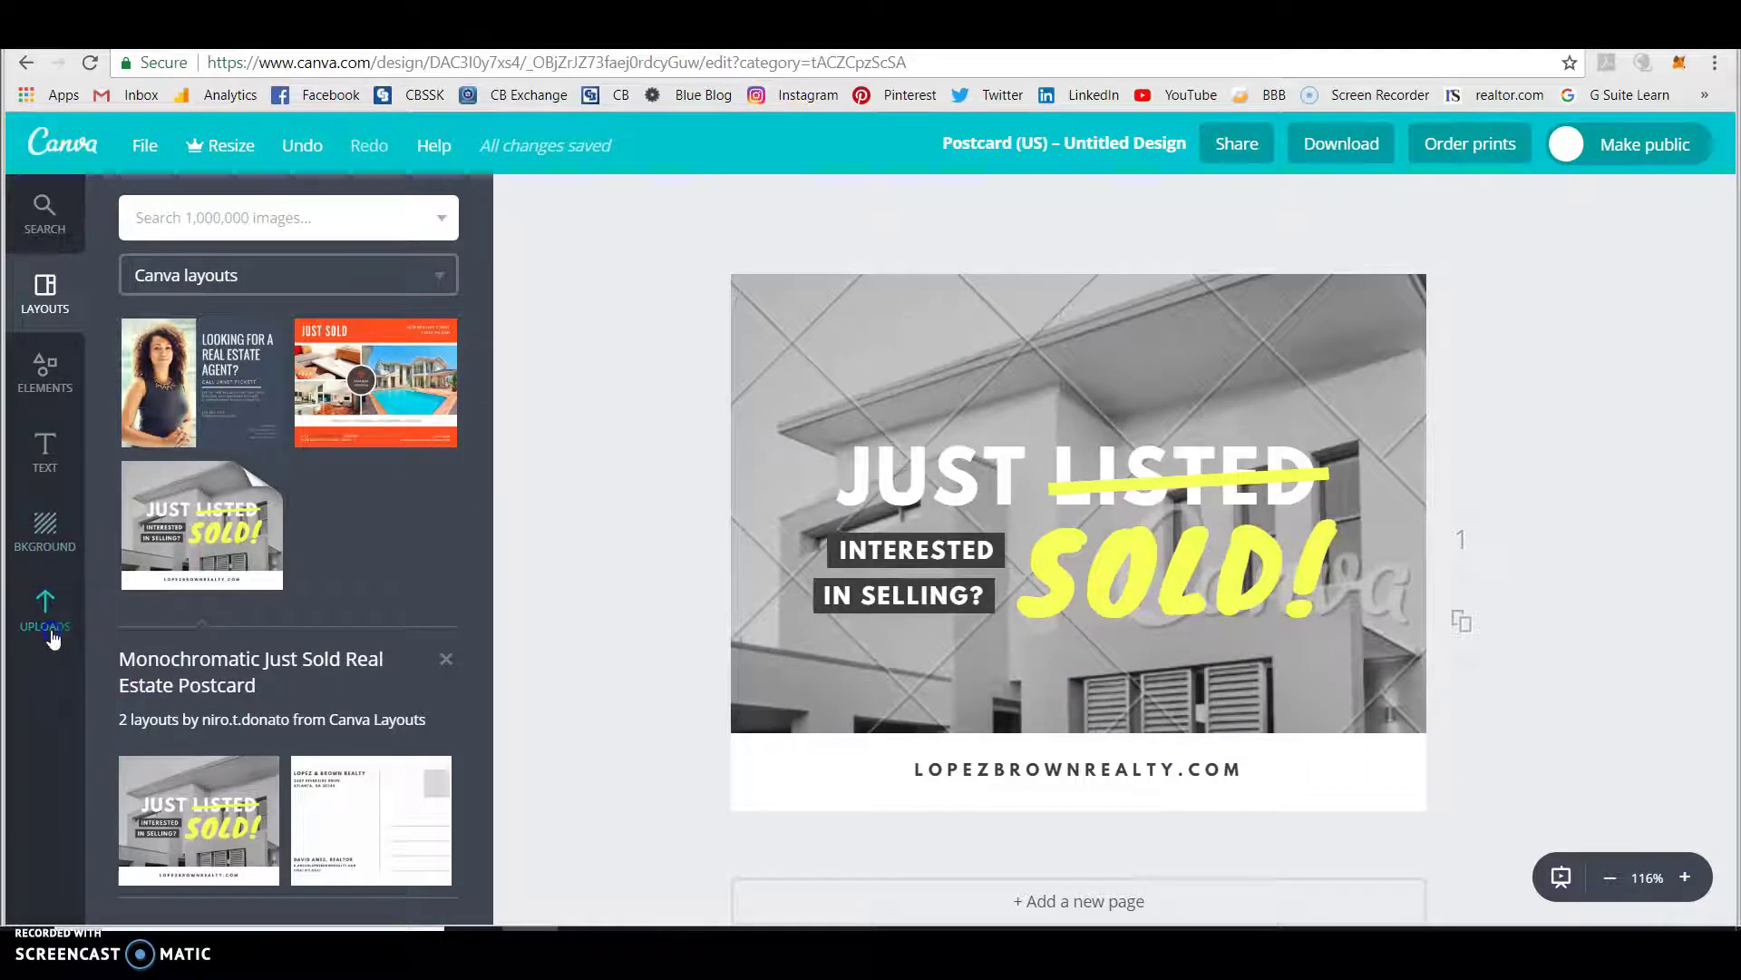
Replace the postcard's background with an uploaded house photo and bring up the layout templates.
{"action": "left_click", "coordinate": [50, 630]}
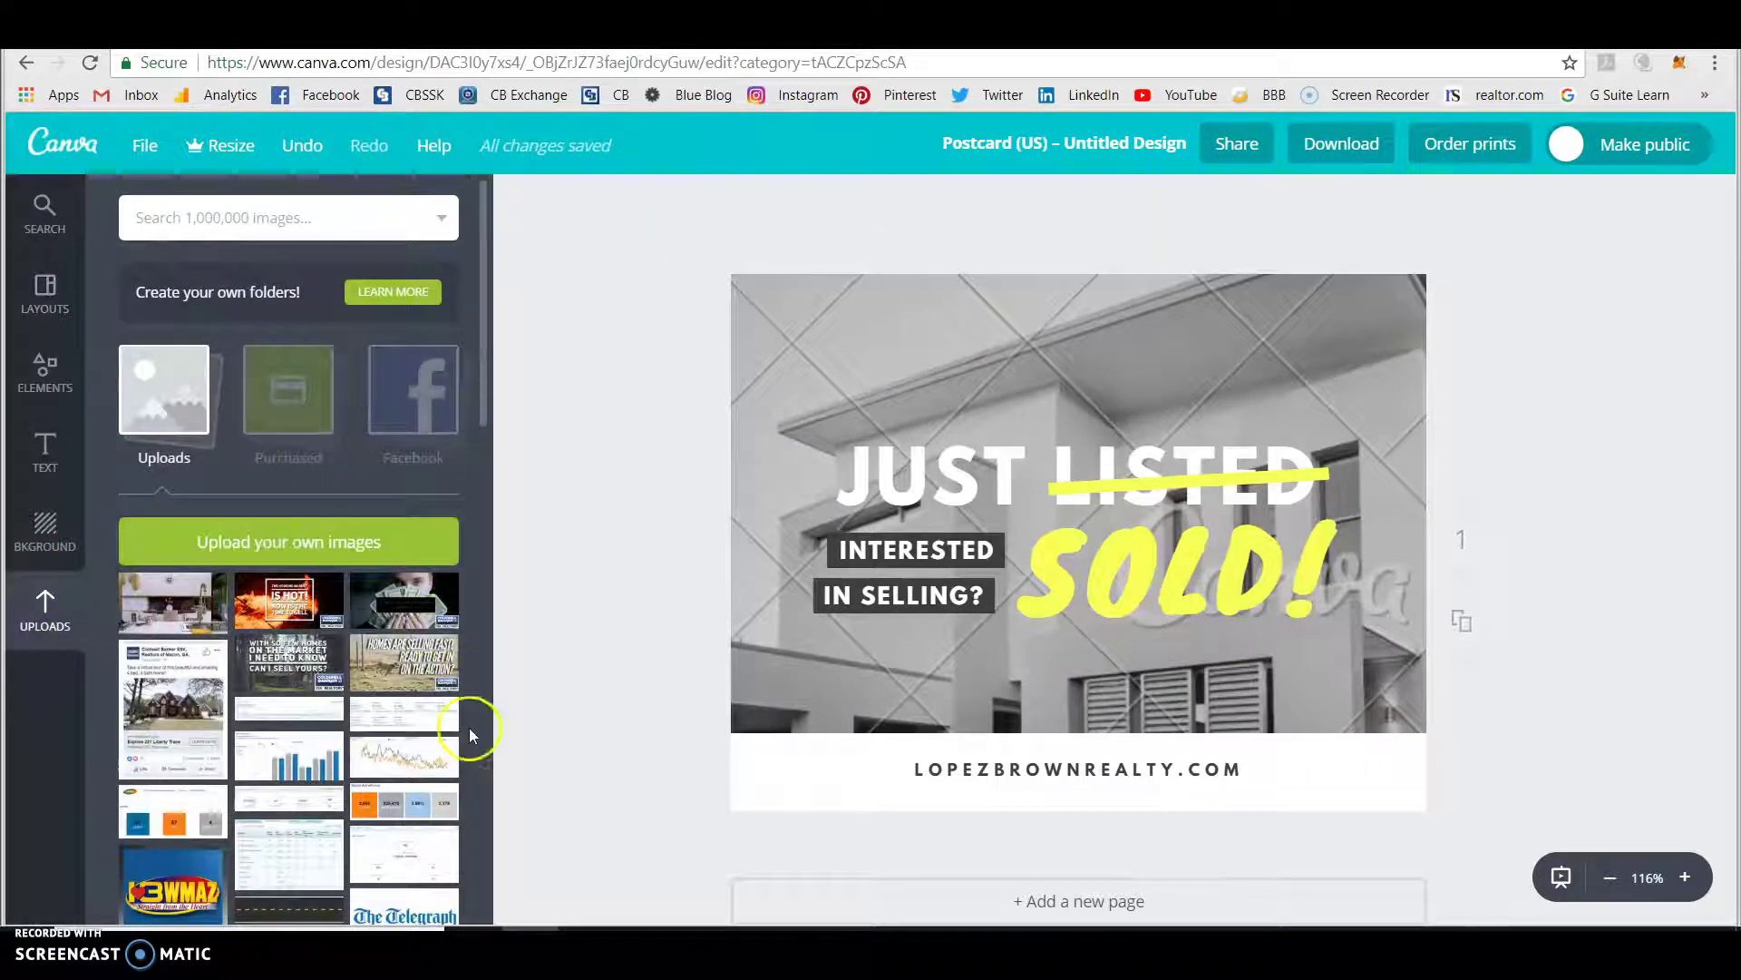
{"action": "scroll", "coordinate": [381, 799], "scroll_direction": "down", "scroll_amount": 5}
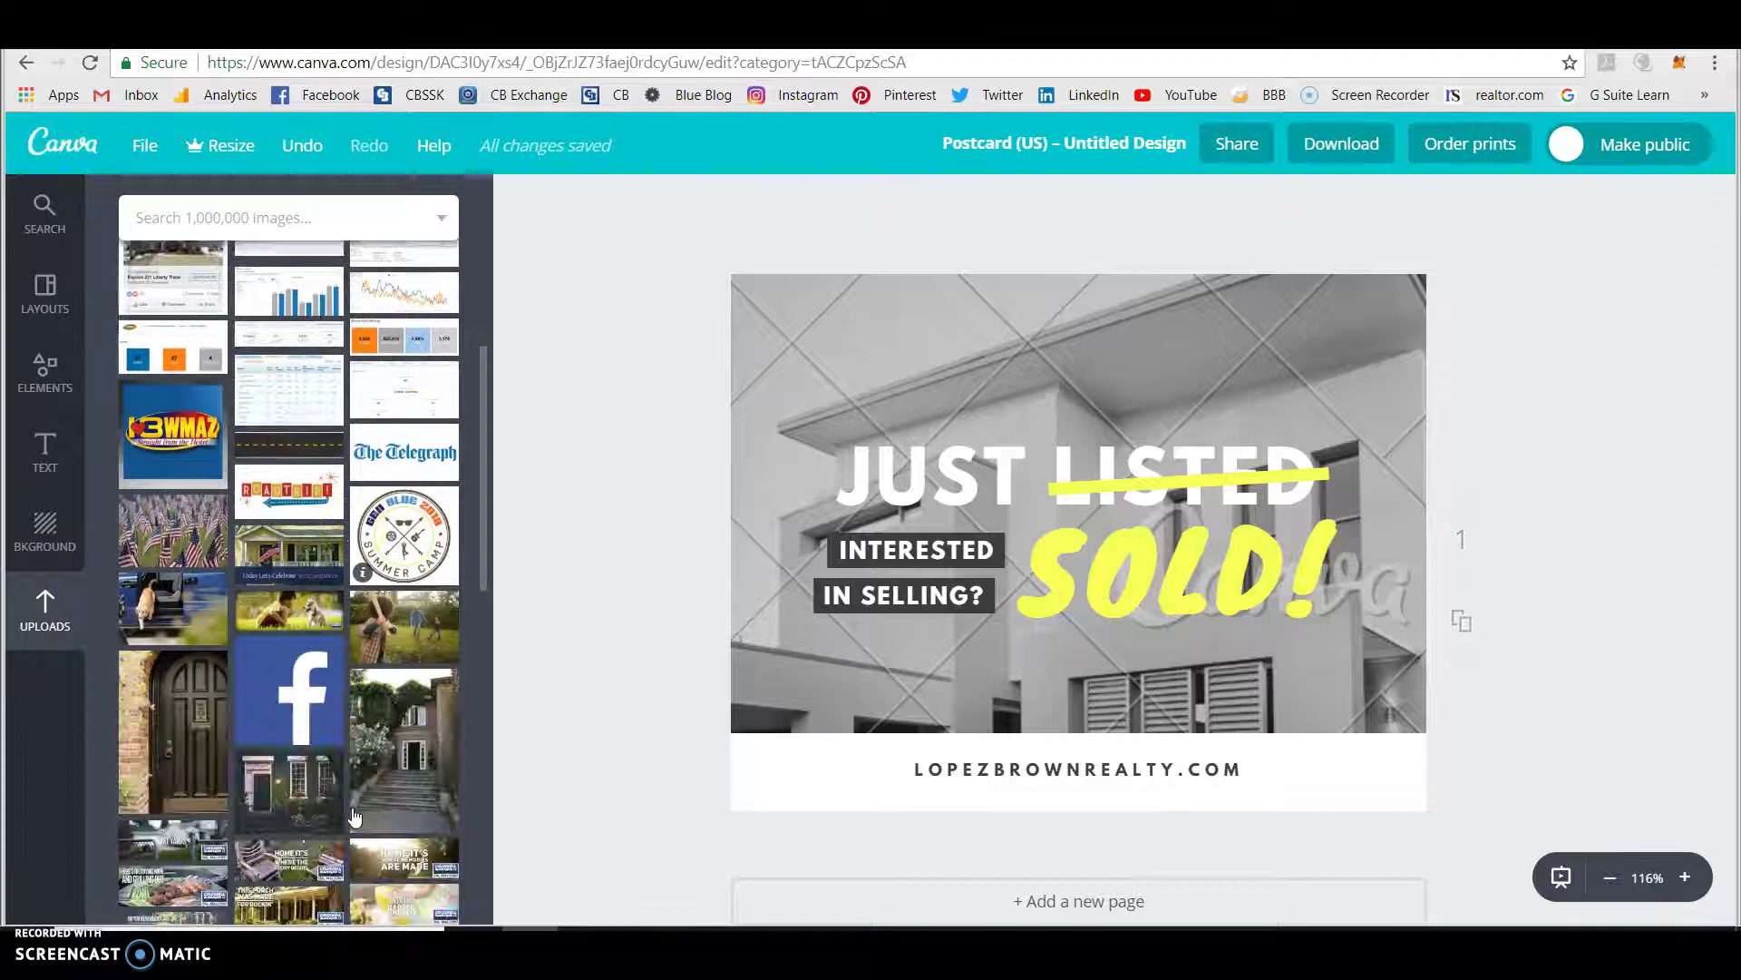
{"action": "scroll", "coordinate": [363, 771], "scroll_direction": "down", "scroll_amount": 1}
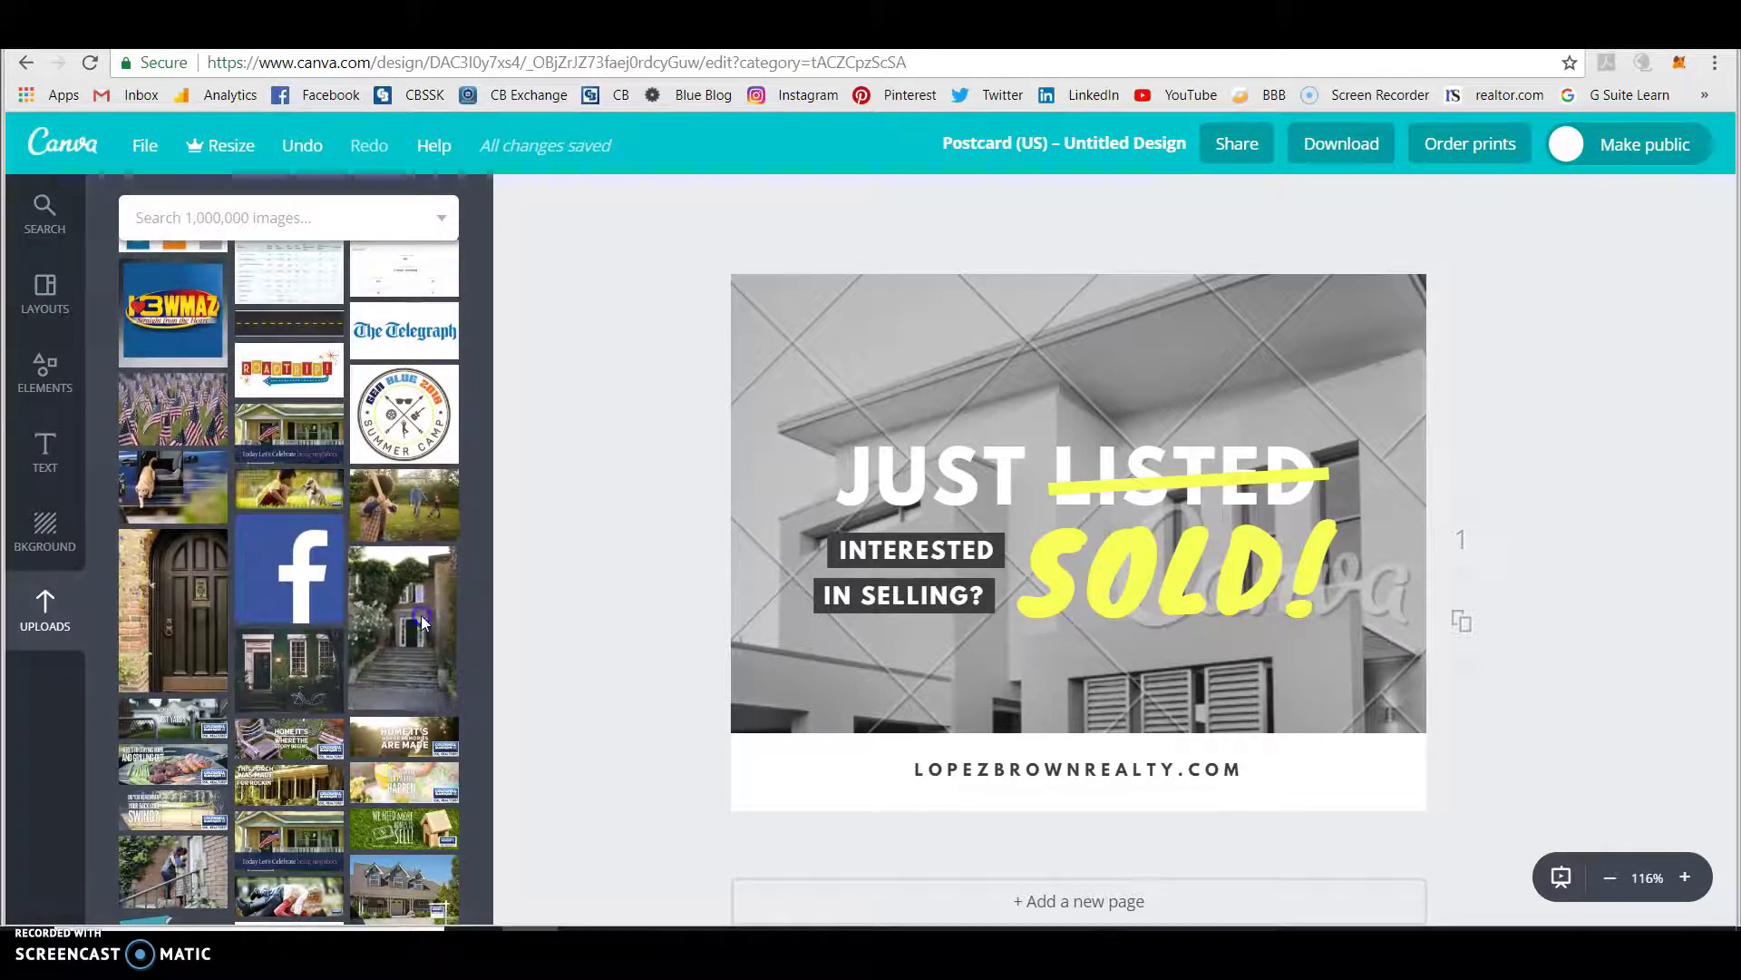
{"action": "left_click_drag", "start_coordinate": [421, 615], "coordinate": [1125, 494]}
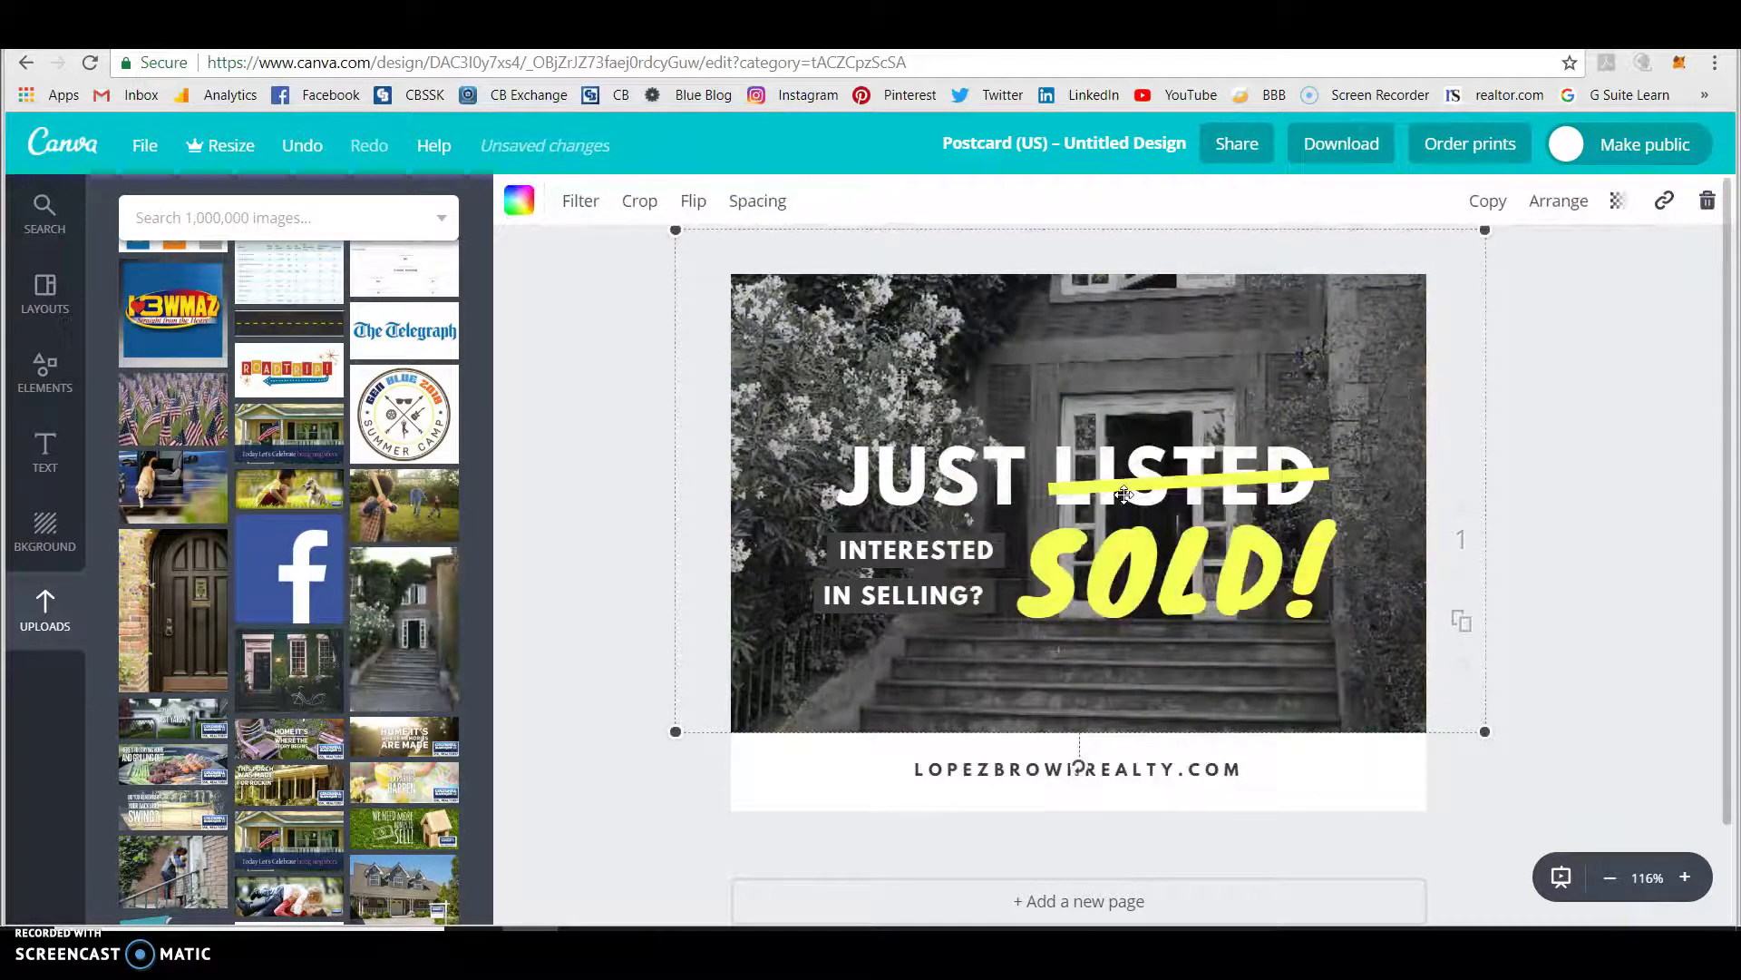
{"action": "left_click", "coordinate": [988, 473]}
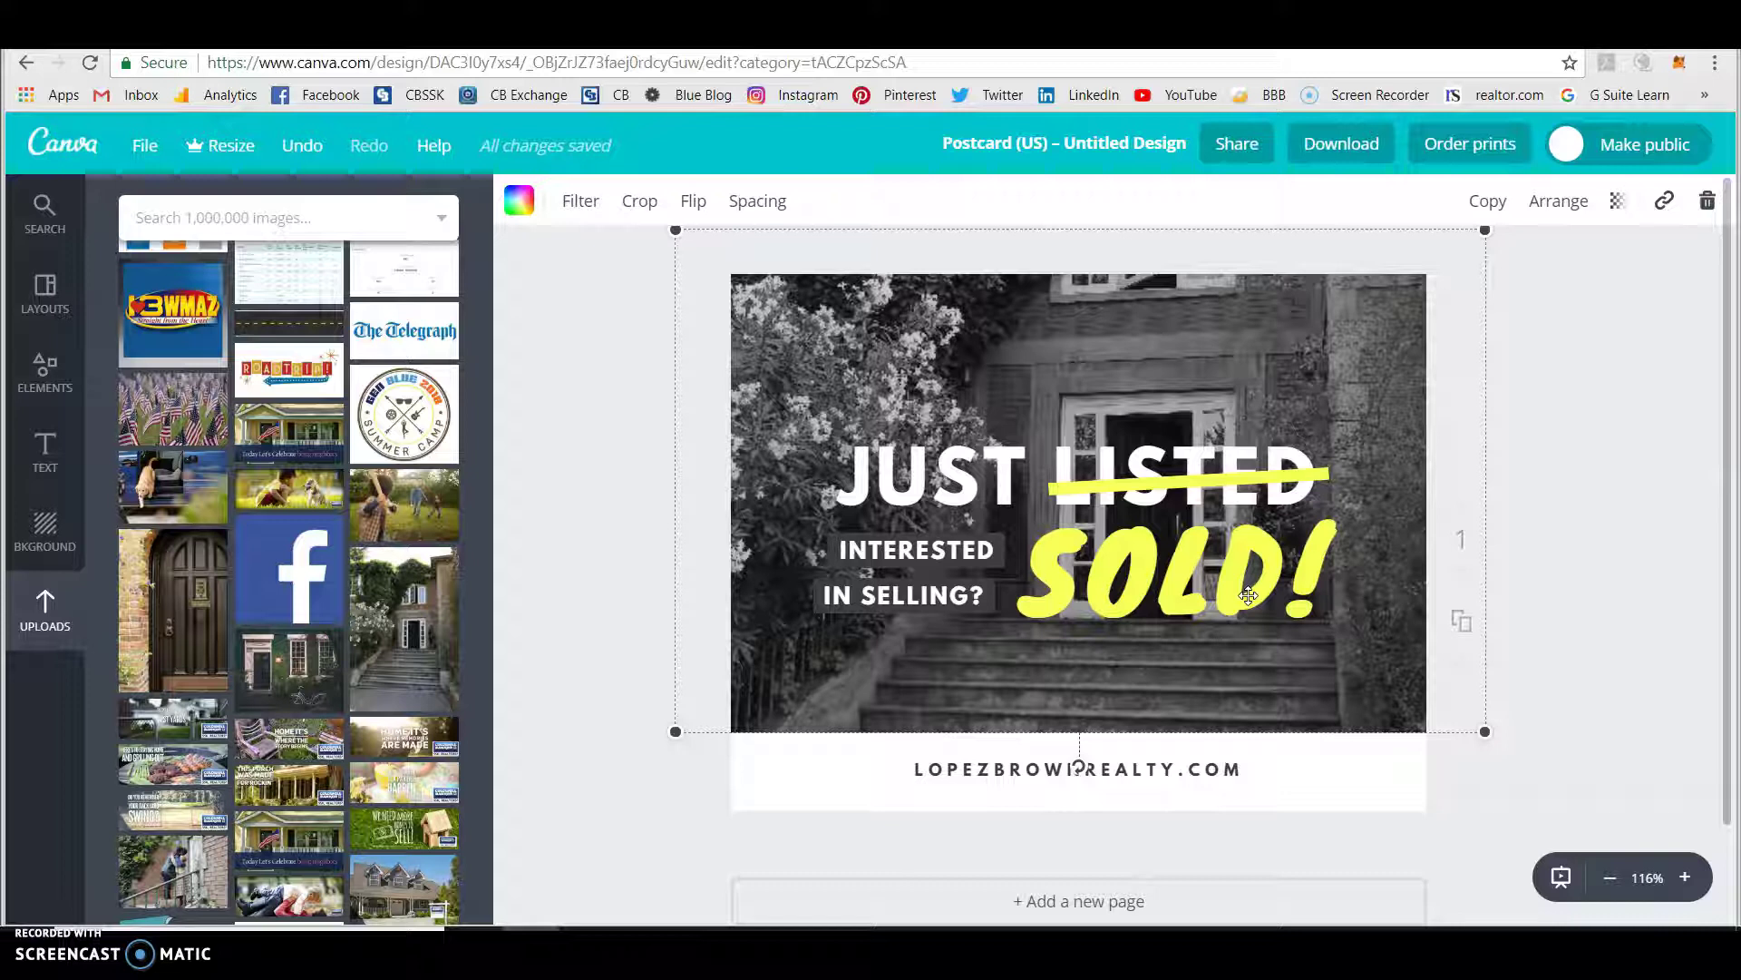
{"action": "scroll", "coordinate": [1248, 595], "scroll_direction": "down", "scroll_amount": 2}
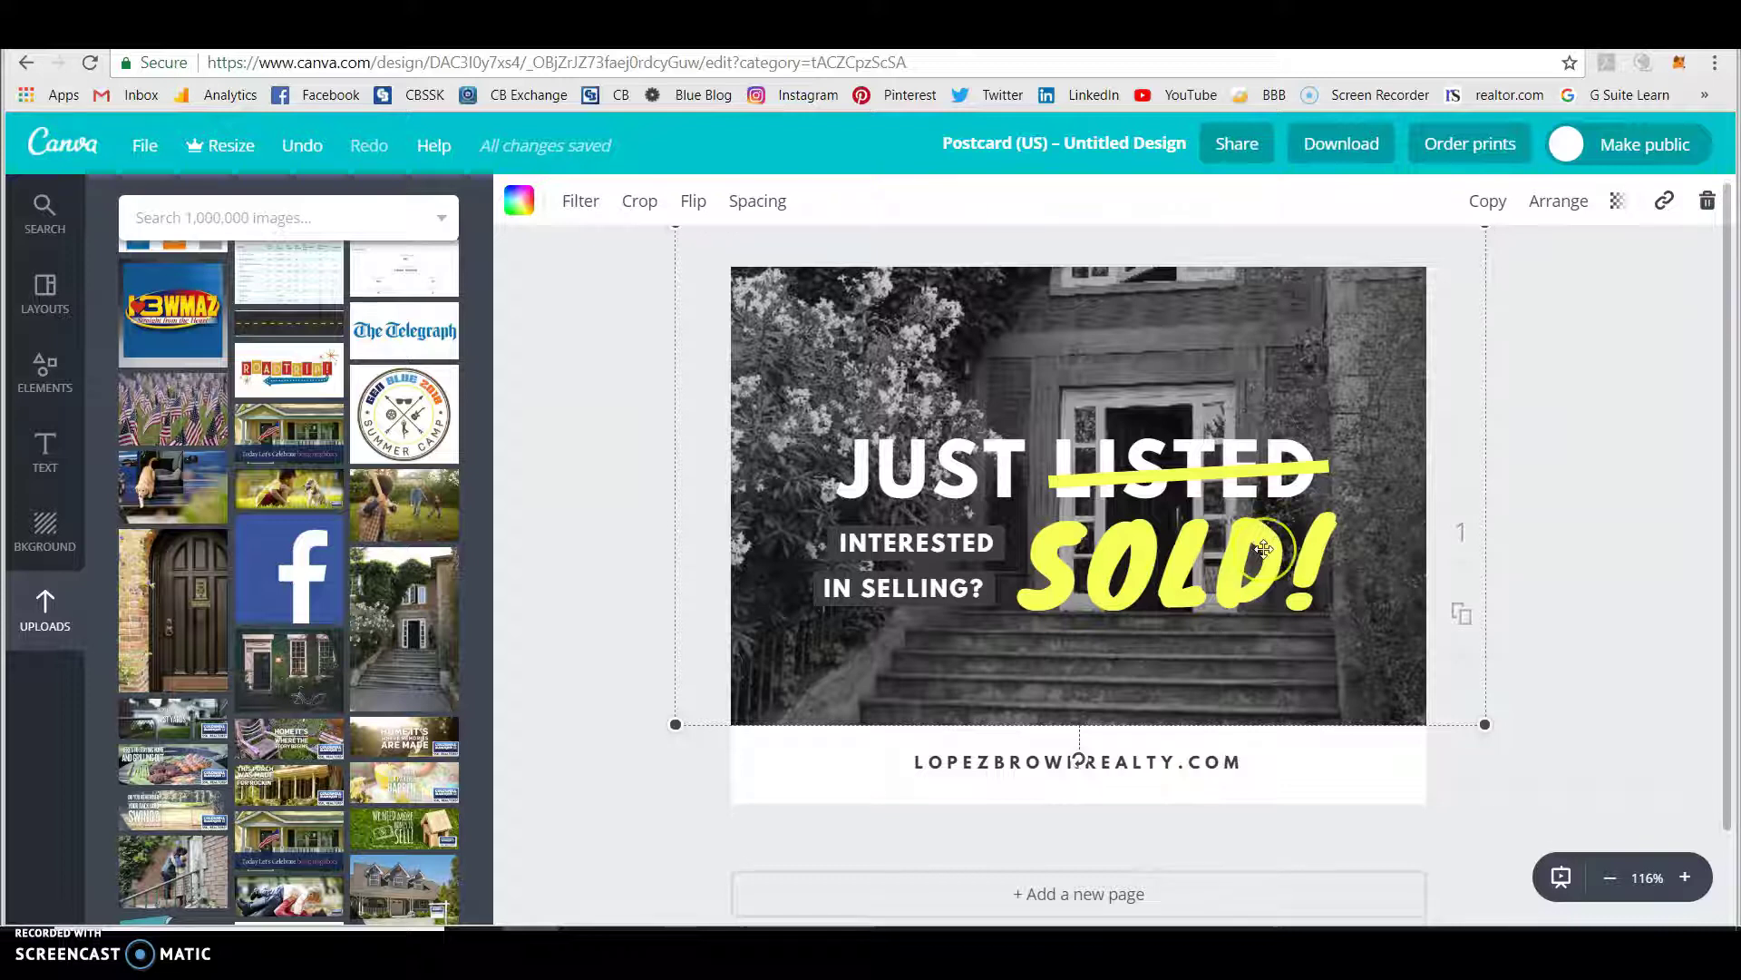
{"action": "scroll", "coordinate": [1261, 548], "scroll_direction": "up", "scroll_amount": 2}
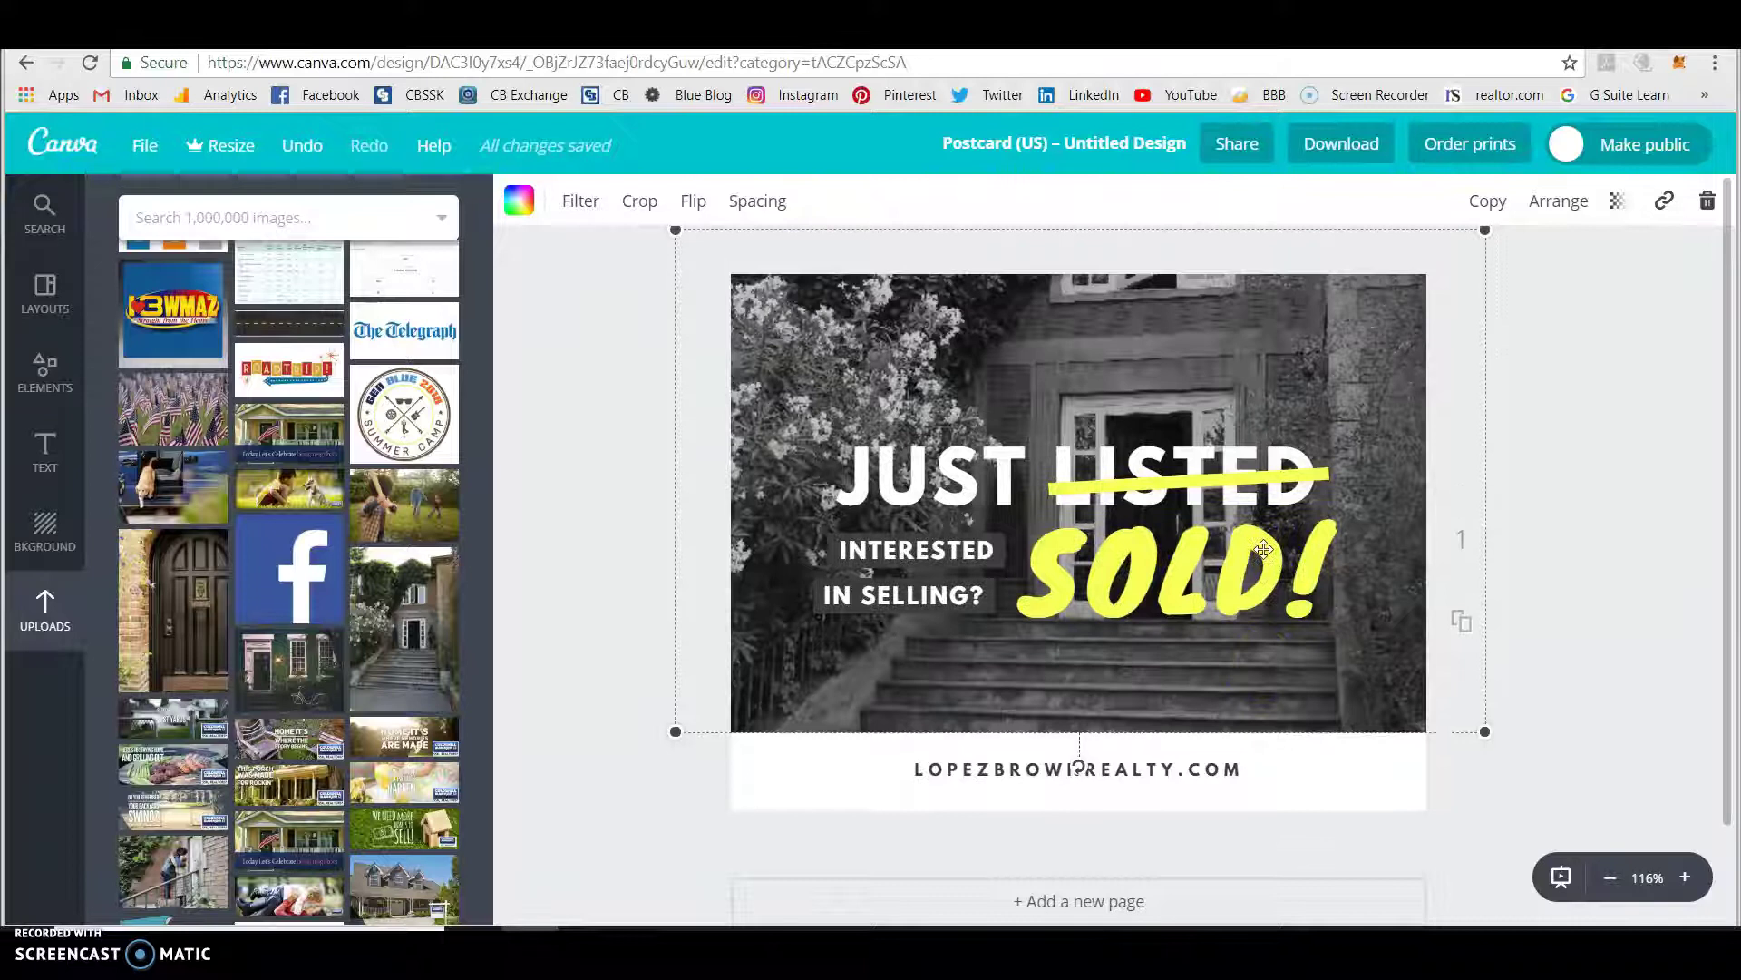
{"action": "left_click", "coordinate": [30, 308]}
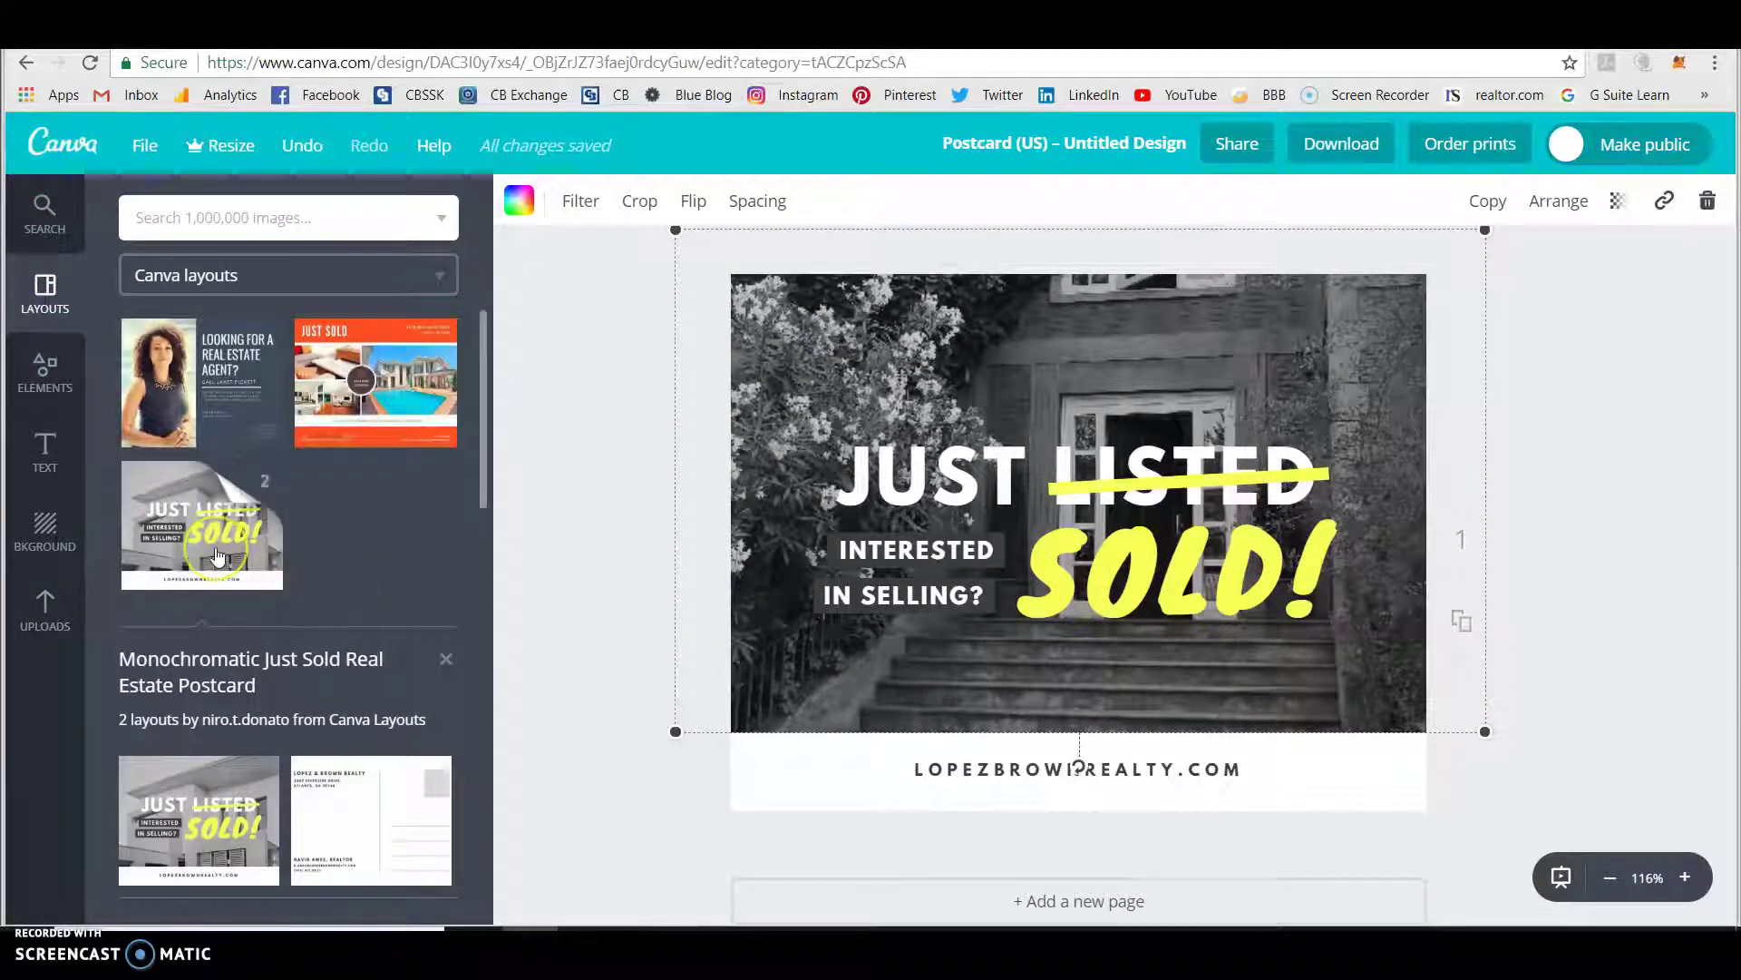
{"action": "left_click", "coordinate": [218, 556]}
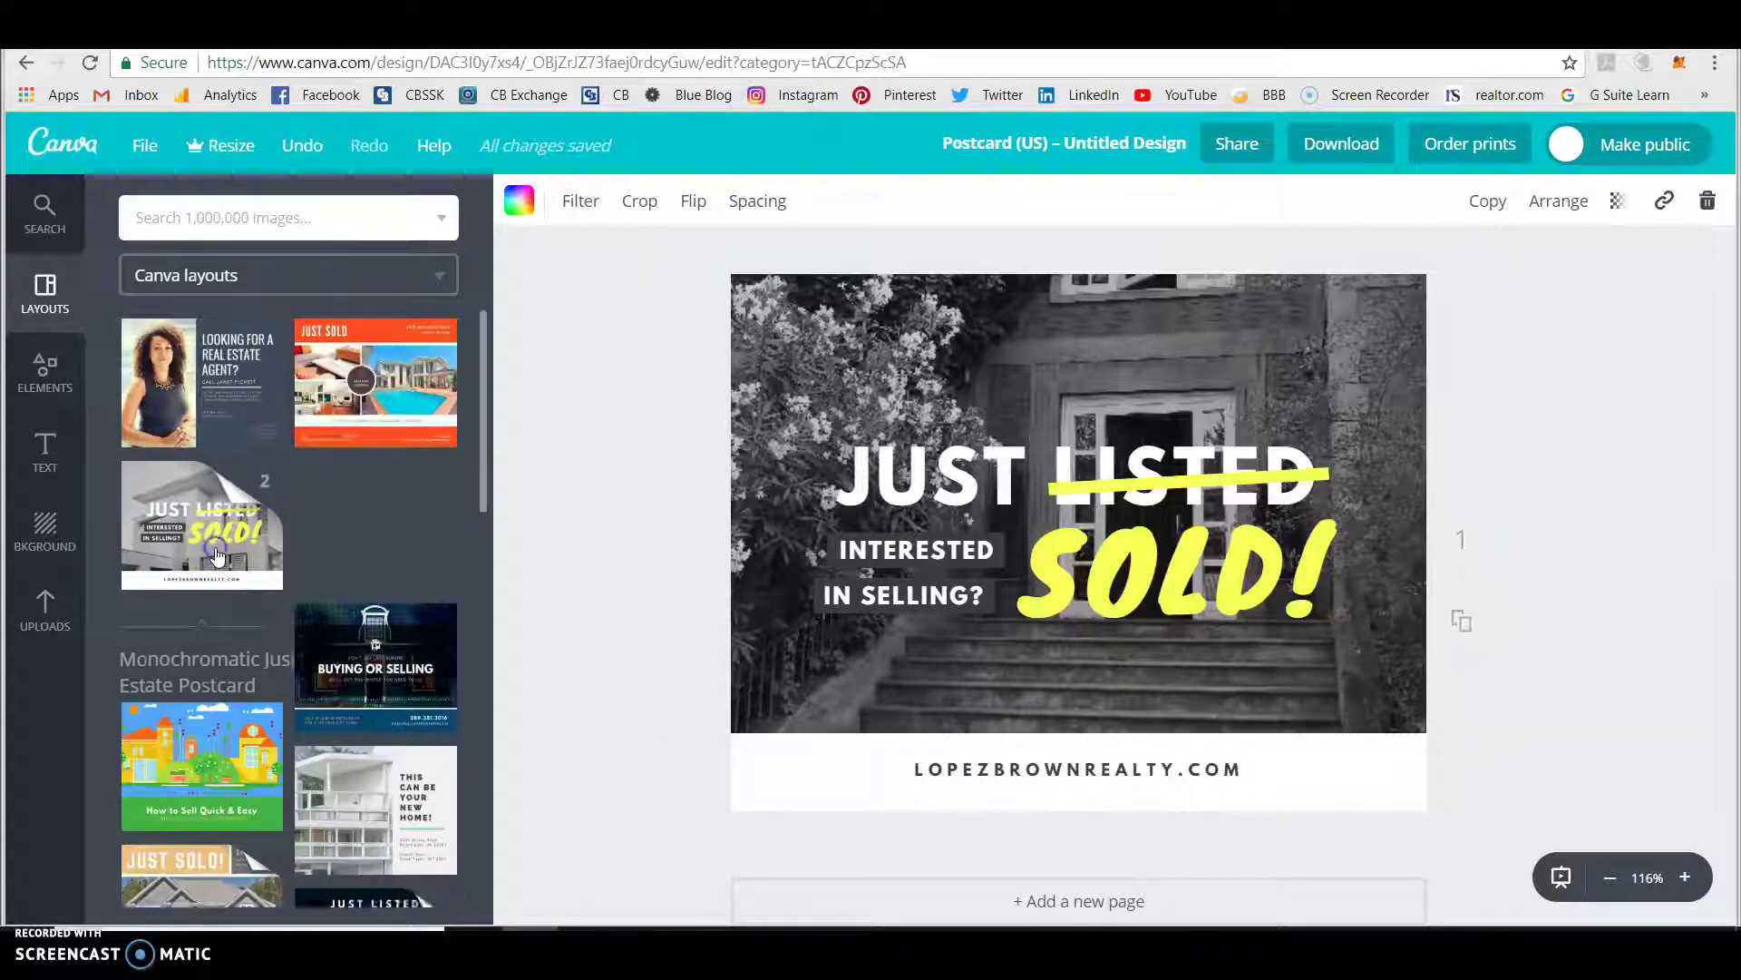
{"action": "left_click", "coordinate": [218, 556]}
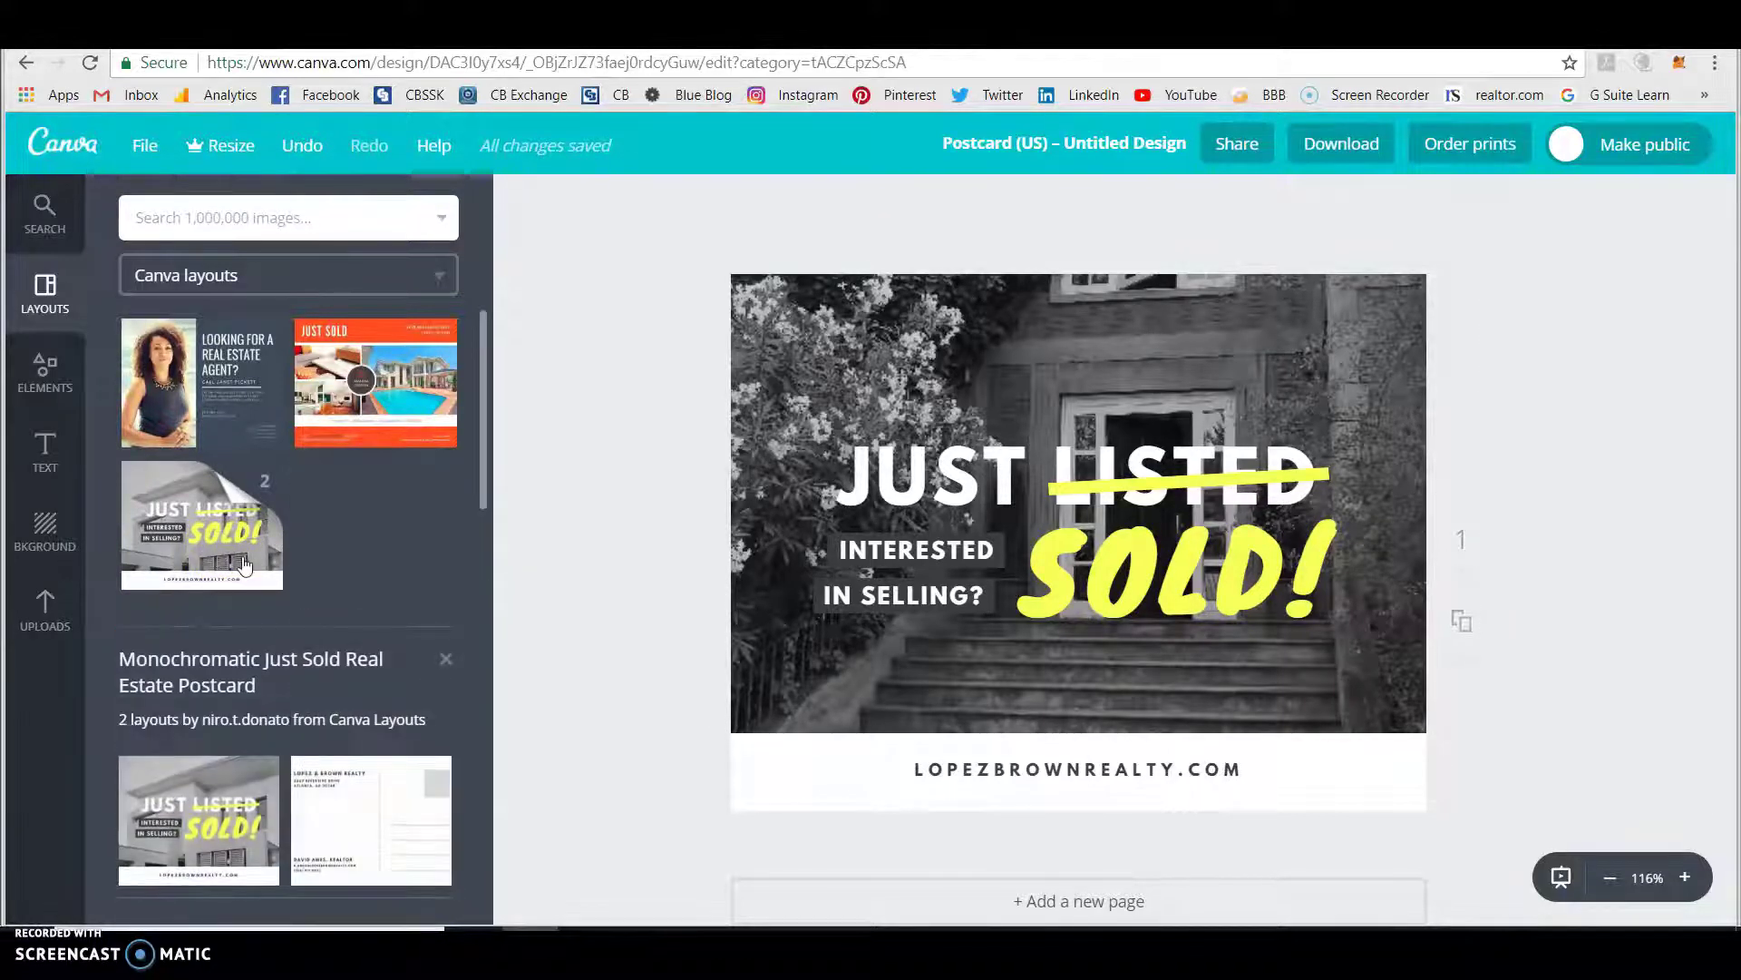
{"action": "left_click", "coordinate": [428, 795]}
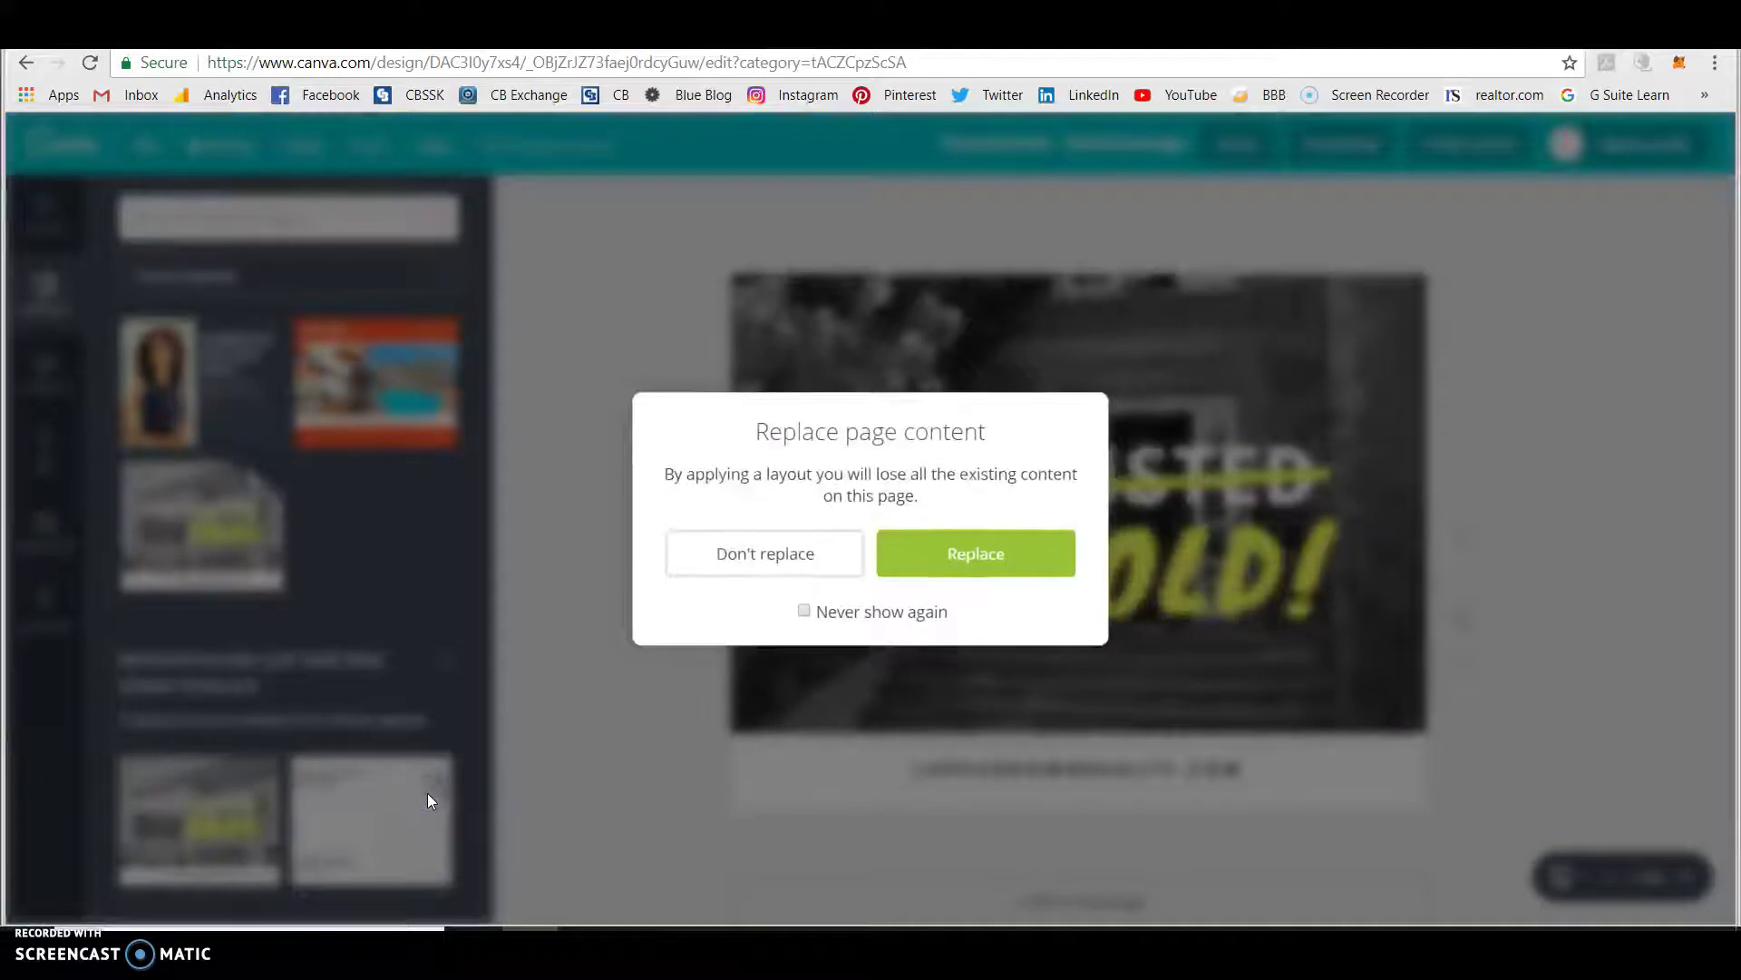
{"action": "left_click", "coordinate": [786, 560]}
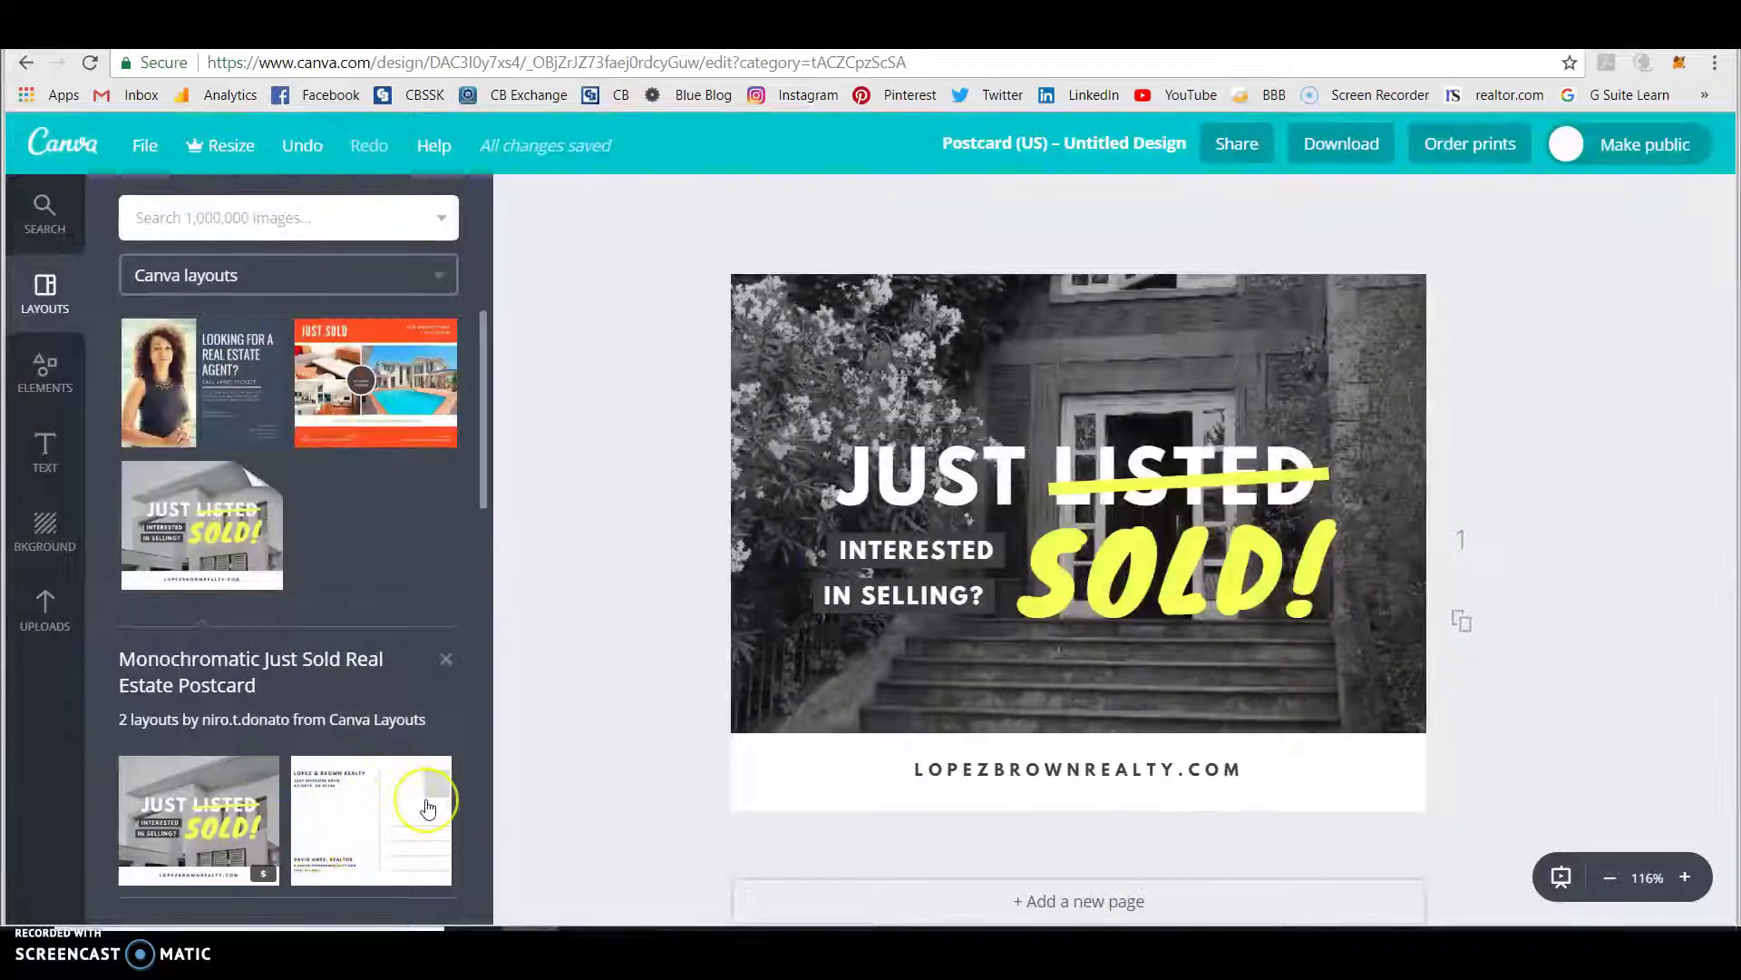
{"action": "scroll", "coordinate": [428, 807], "scroll_direction": "down", "scroll_amount": 4}
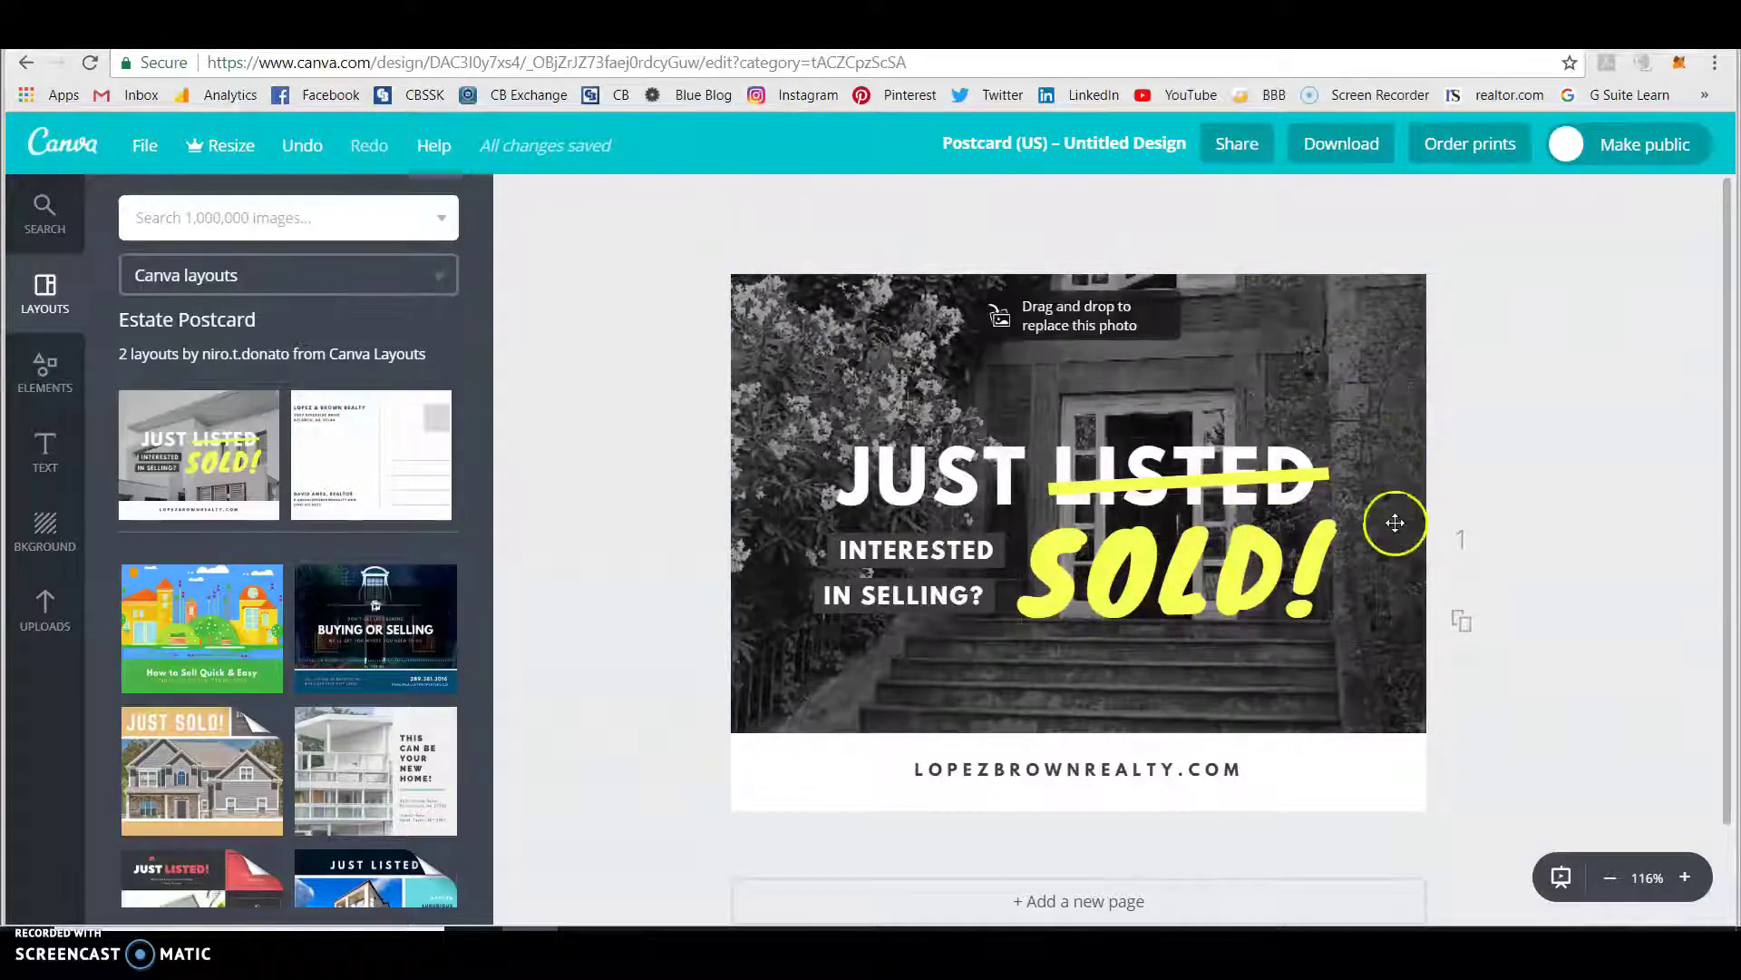
Download the Just Sold postcard with file type PDF - Standard.
{"action": "left_click", "coordinate": [1360, 140]}
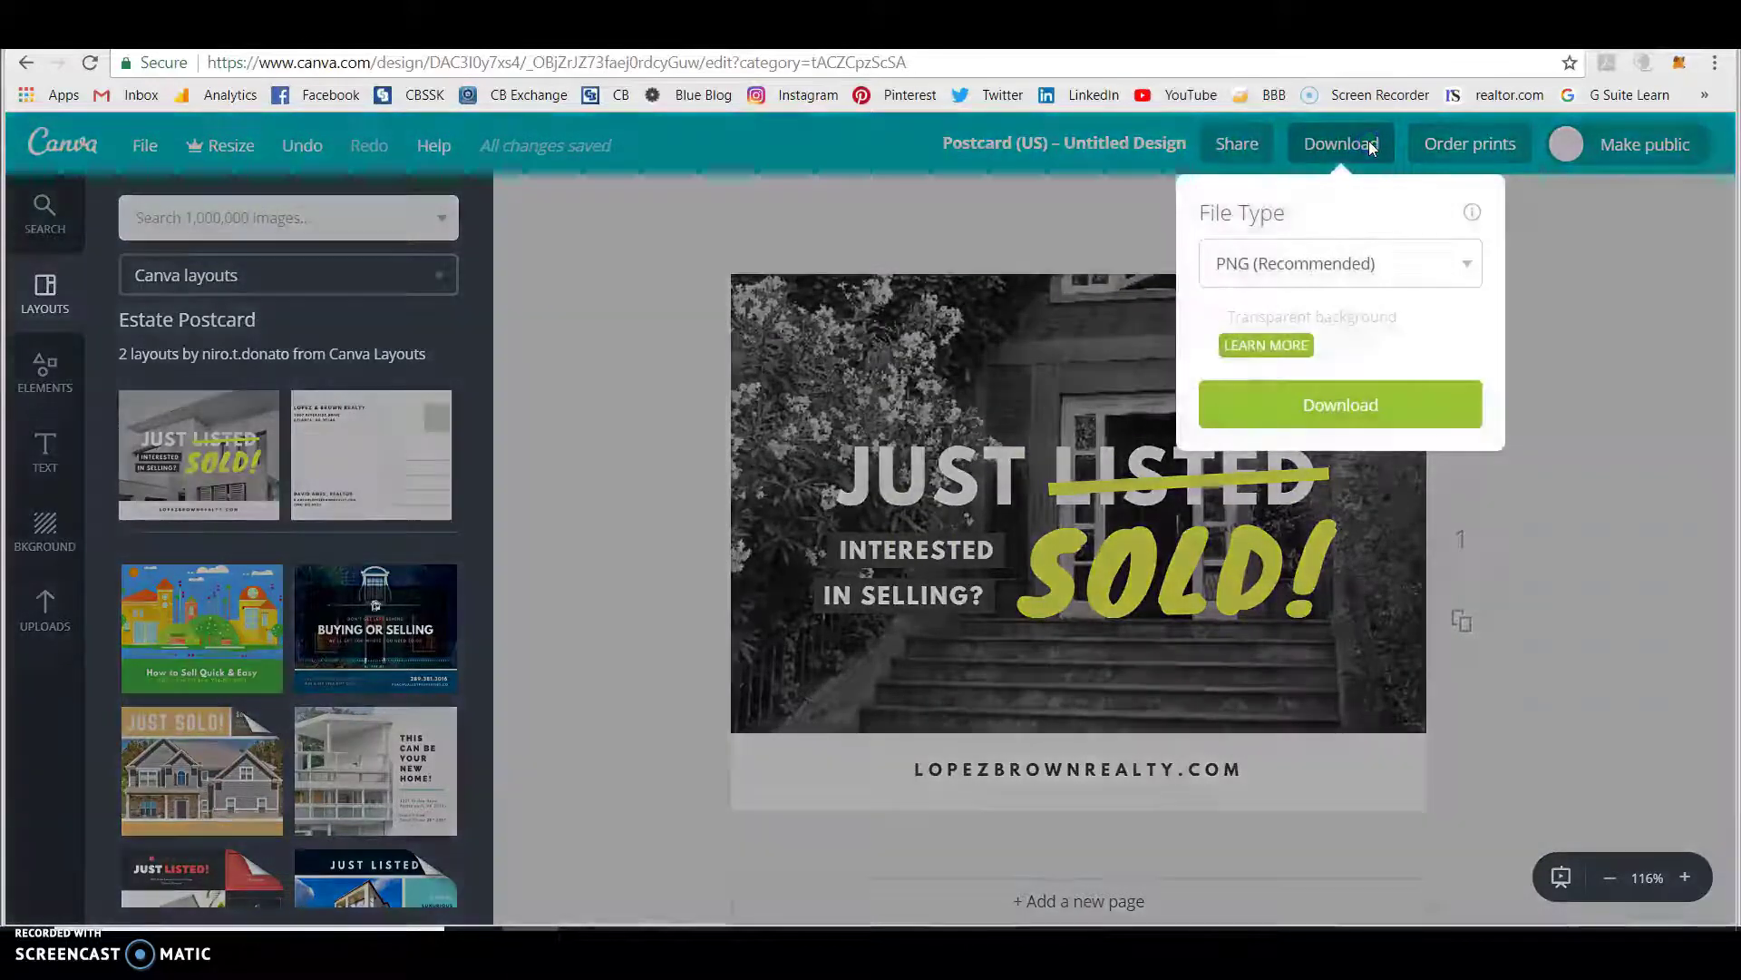
{"action": "left_click", "coordinate": [1466, 263]}
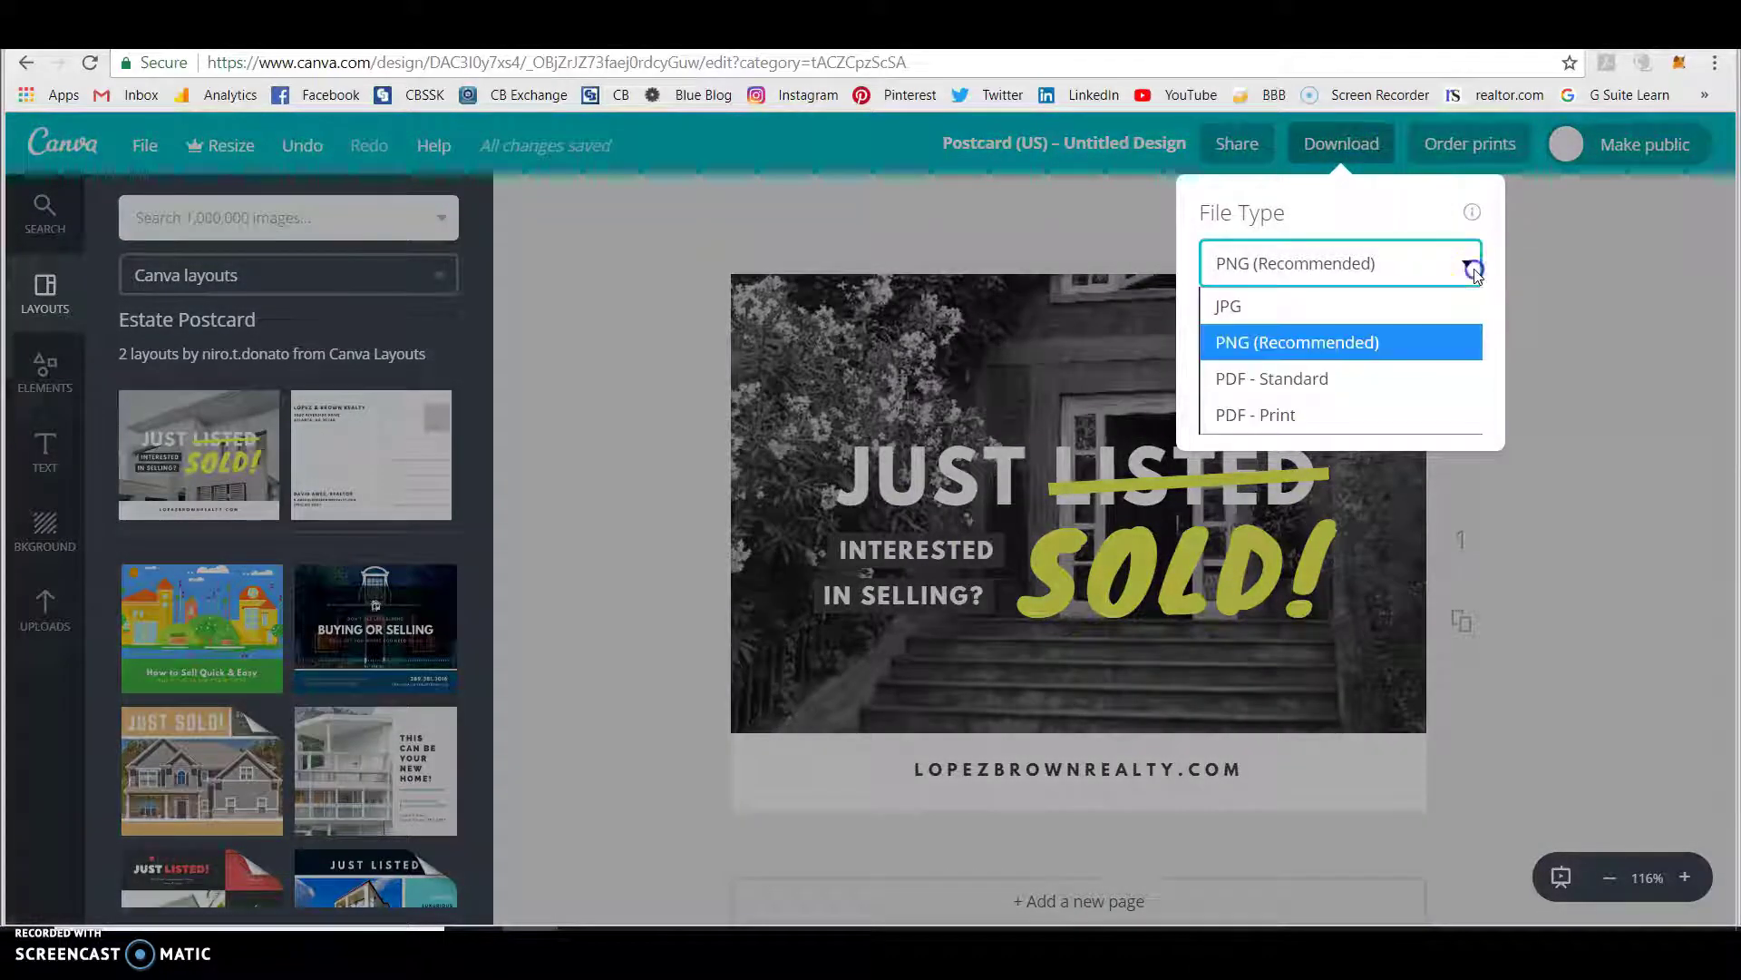
{"action": "left_click", "coordinate": [1357, 393]}
{"action": "left_click", "coordinate": [1378, 345]}
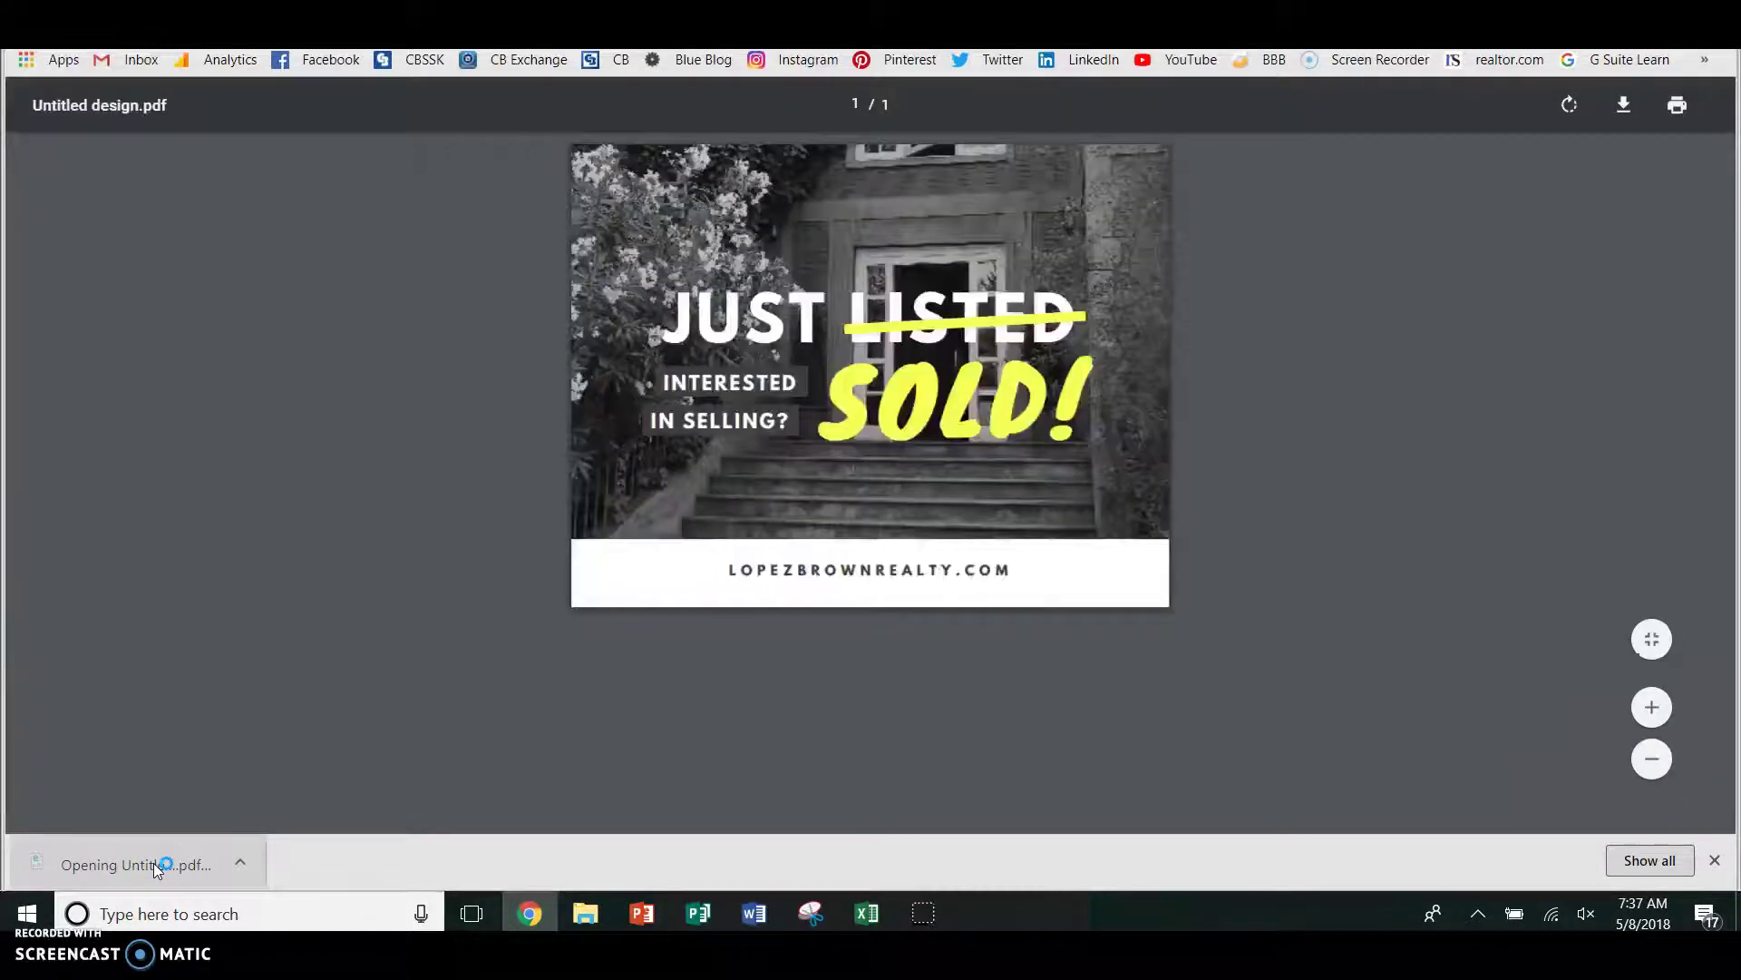
Start saving a copy of the PDF, browsing CBSSK > Flyers & Sign Ups > excellence.
{"action": "left_click", "coordinate": [1624, 109]}
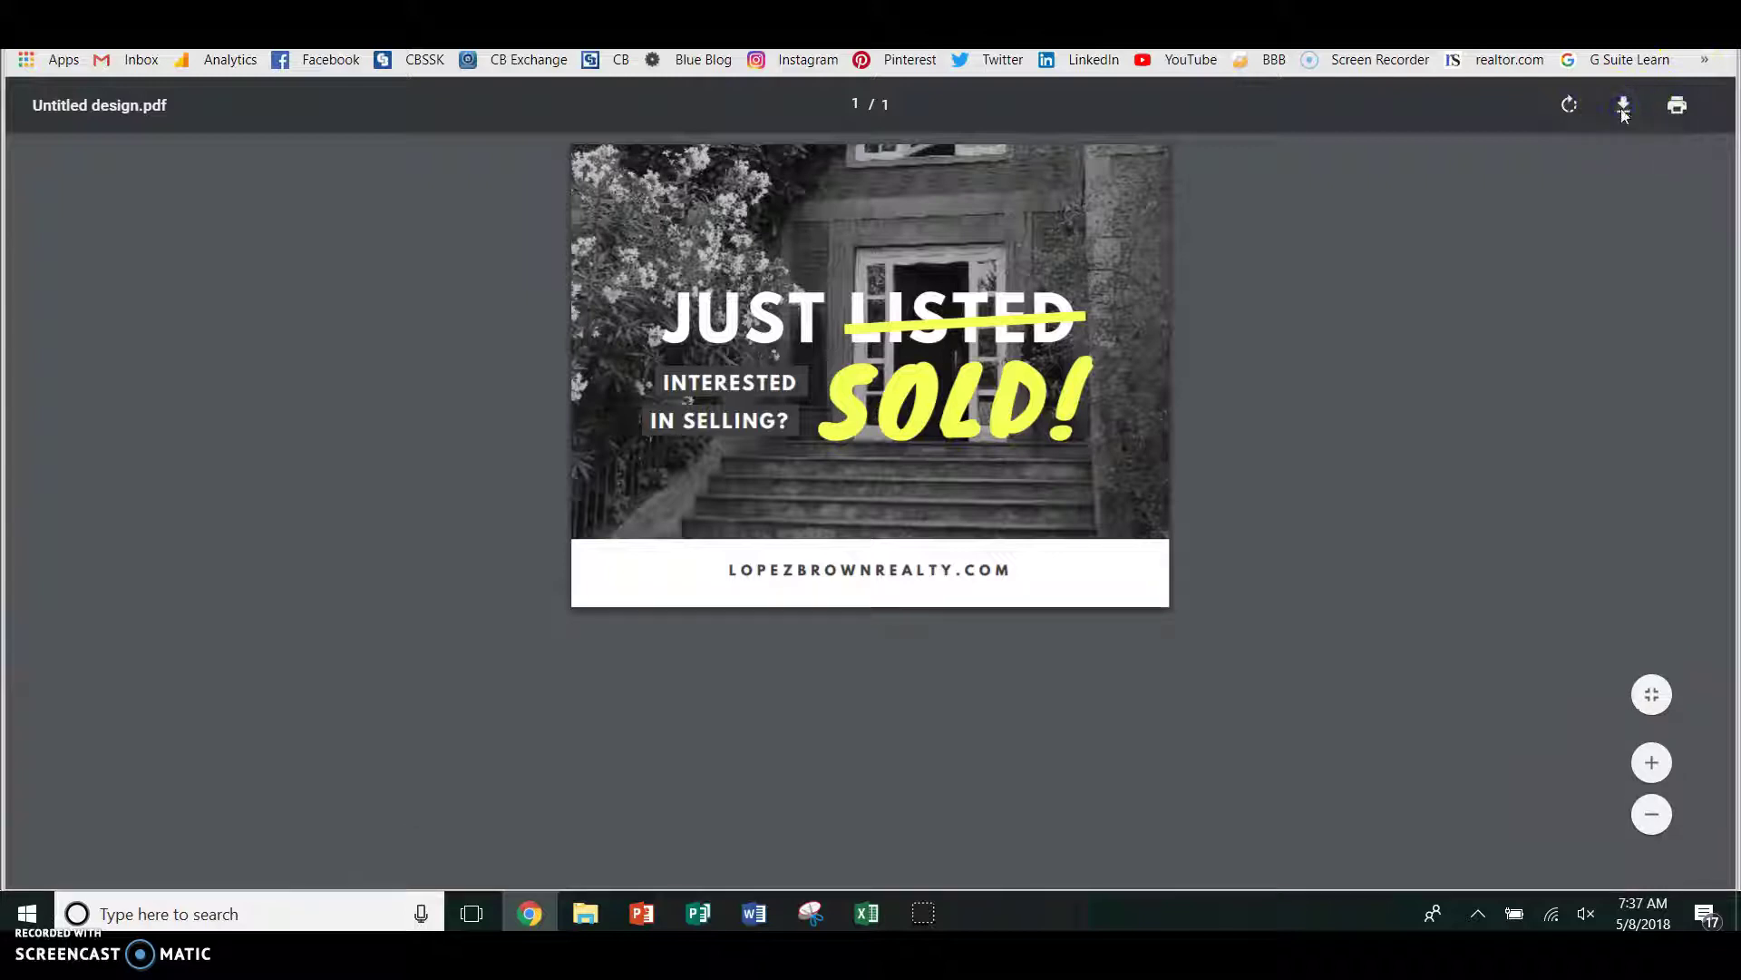
{"action": "left_click", "coordinate": [1624, 105]}
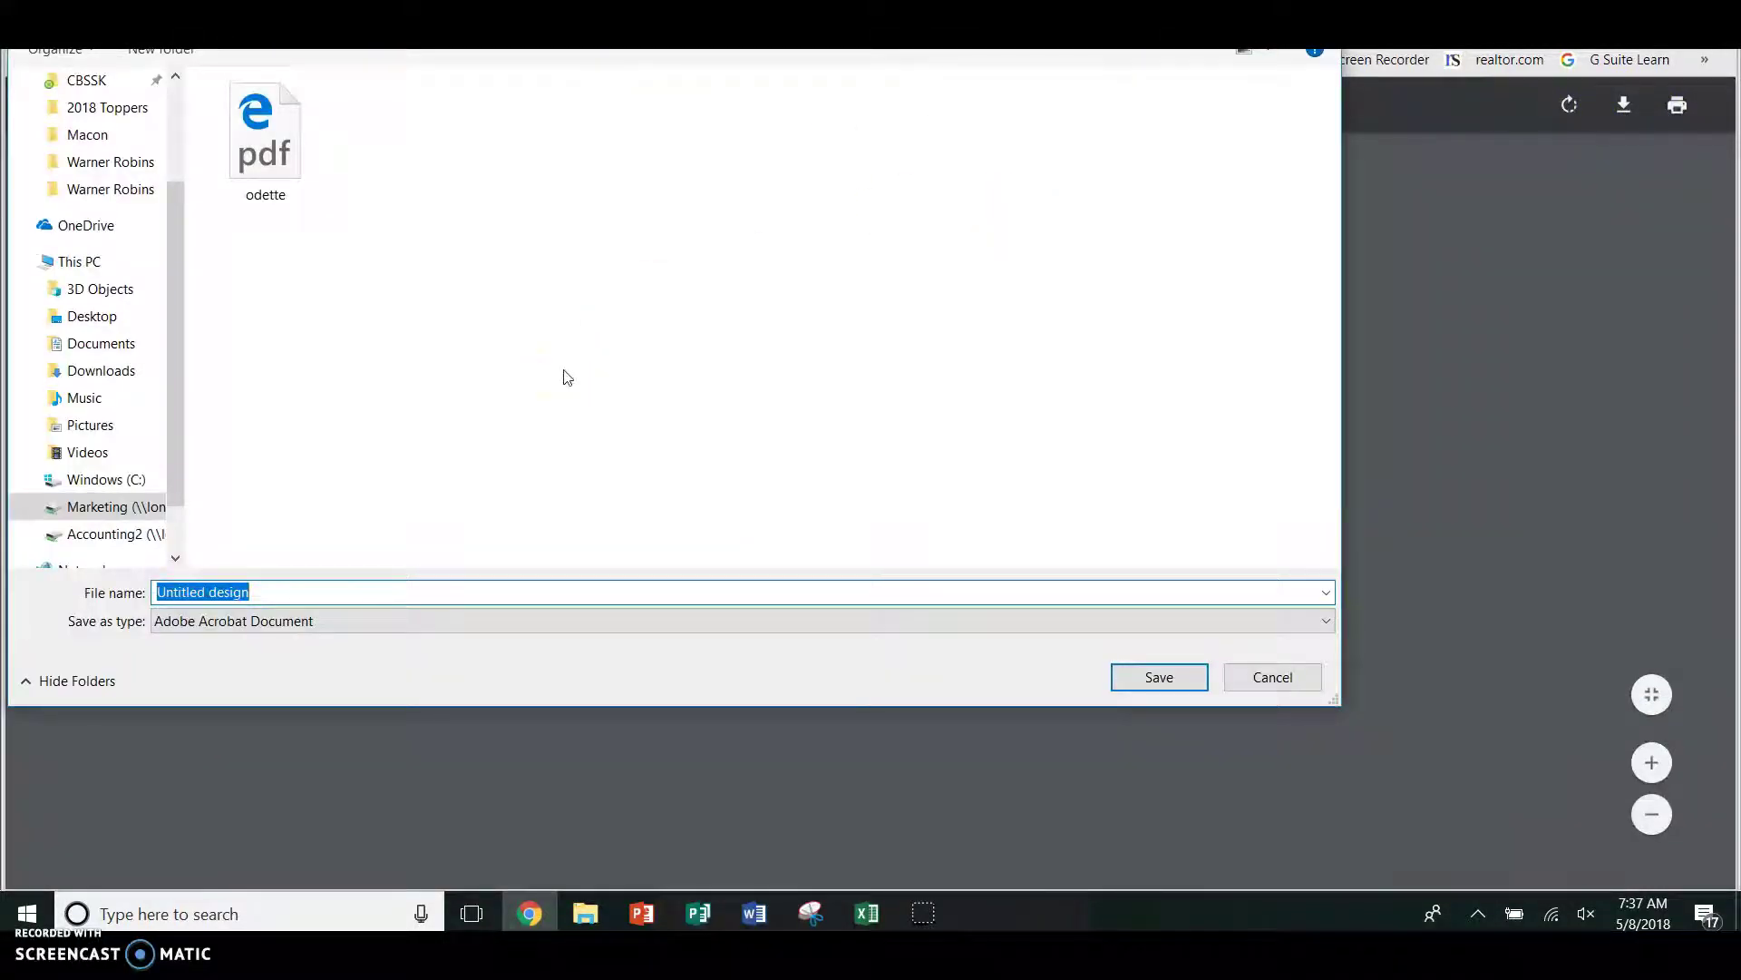
{"action": "scroll", "coordinate": [45, 145], "scroll_direction": "up", "scroll_amount": 1}
{"action": "left_click", "coordinate": [50, 143]}
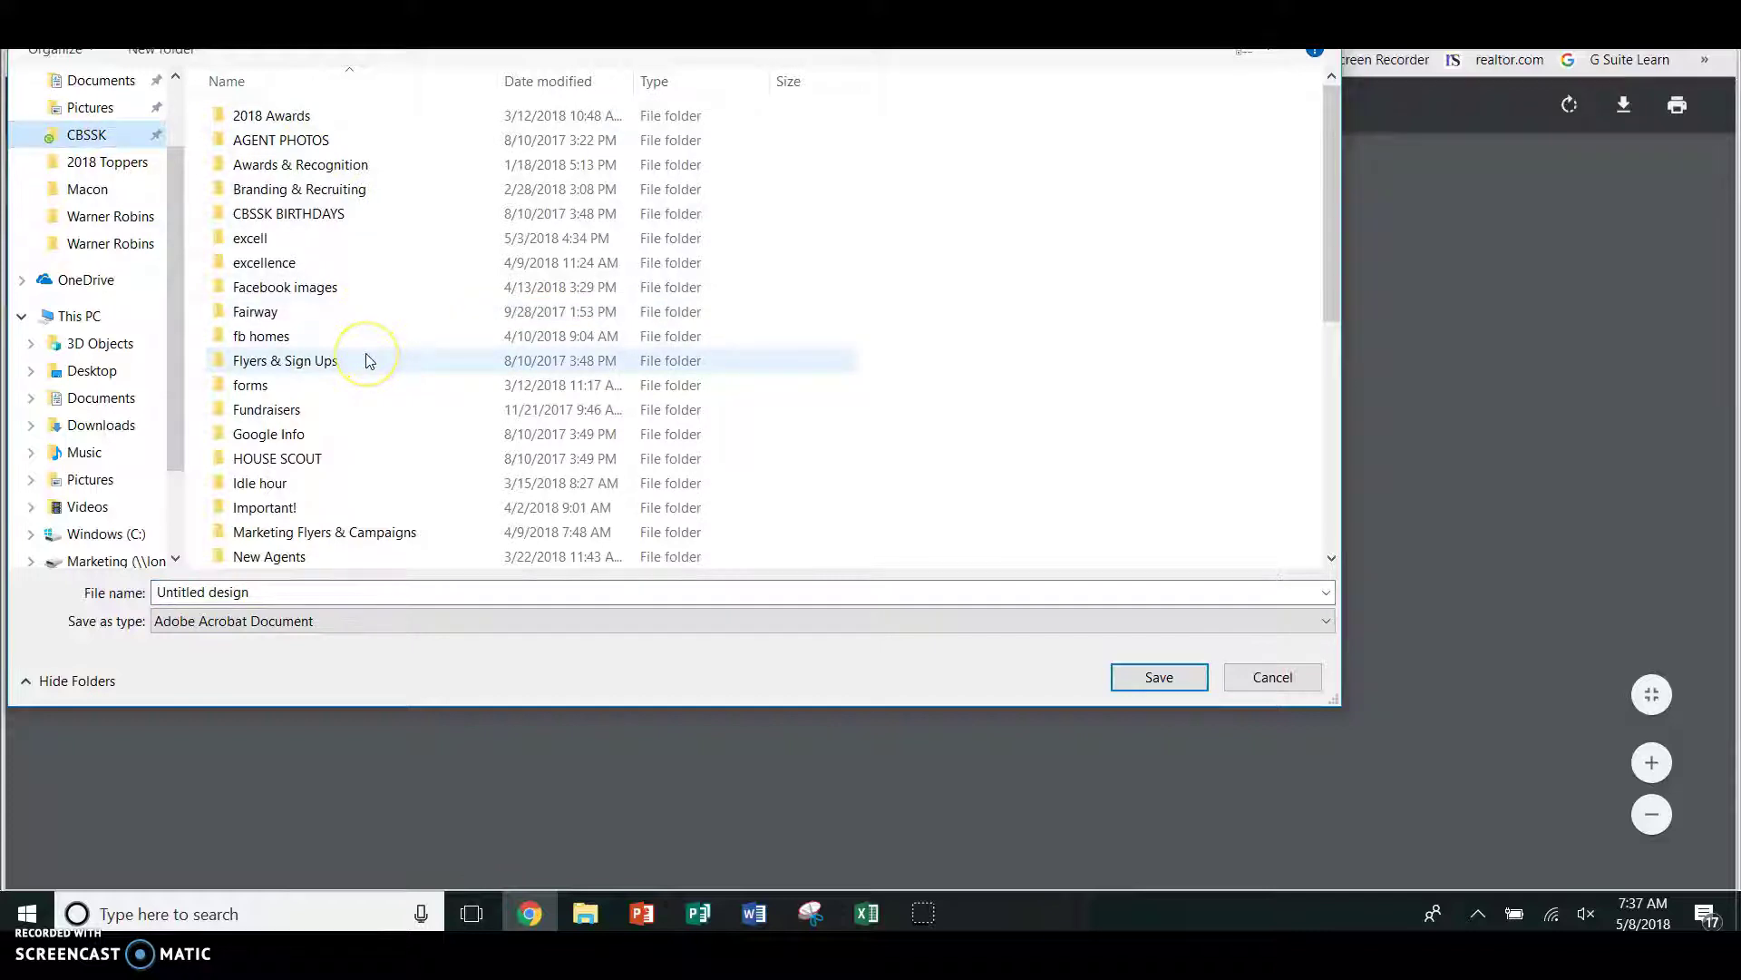
{"action": "left_click", "coordinate": [368, 360]}
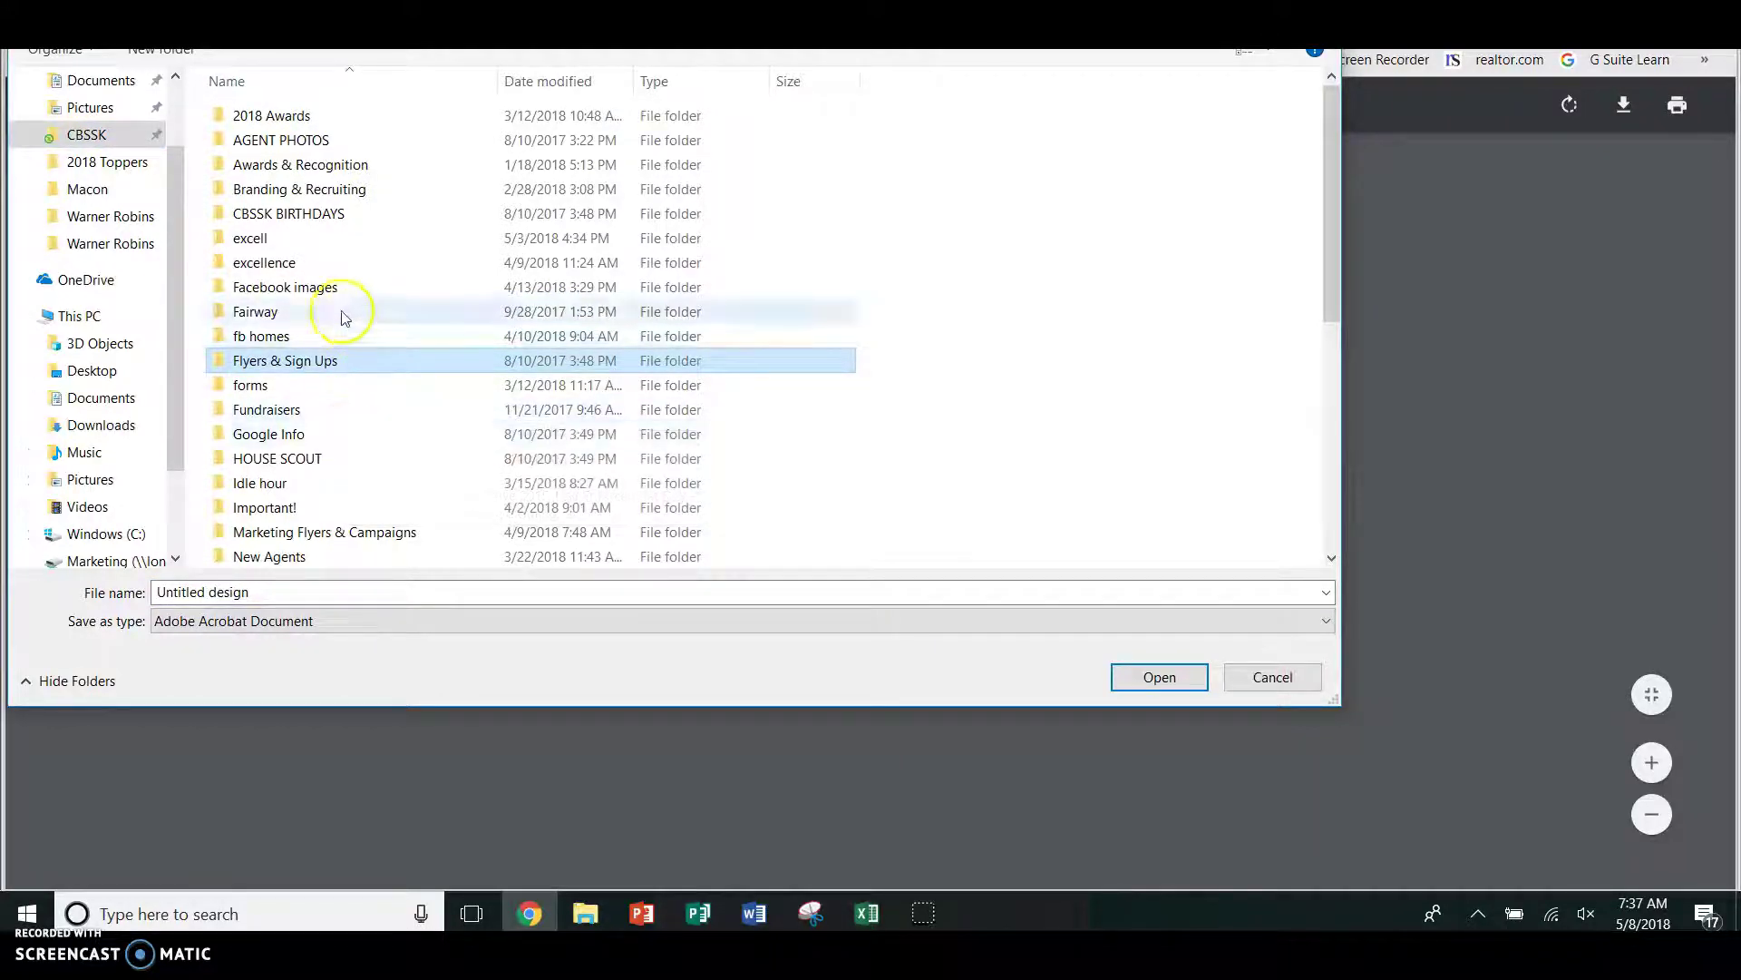
{"action": "double_click", "coordinate": [362, 263]}
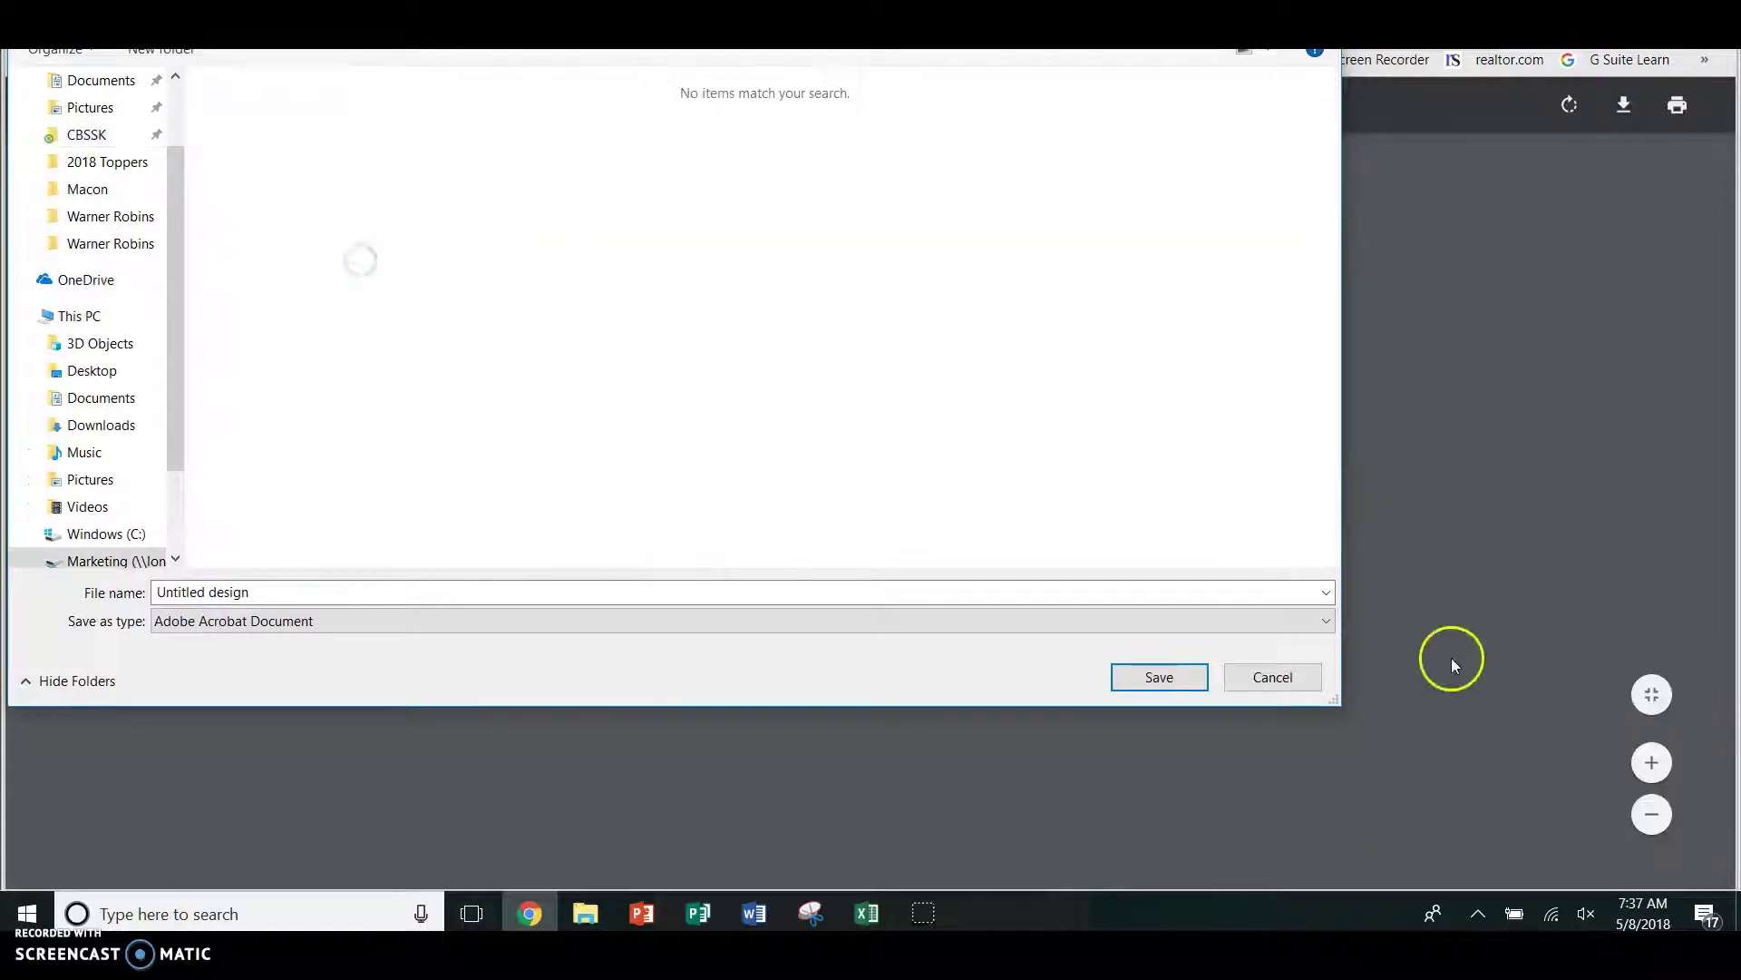
Keep Adobe Acrobat Document as the file type and dismiss the save window.
{"action": "left_click", "coordinate": [1326, 621]}
{"action": "left_click", "coordinate": [1326, 622]}
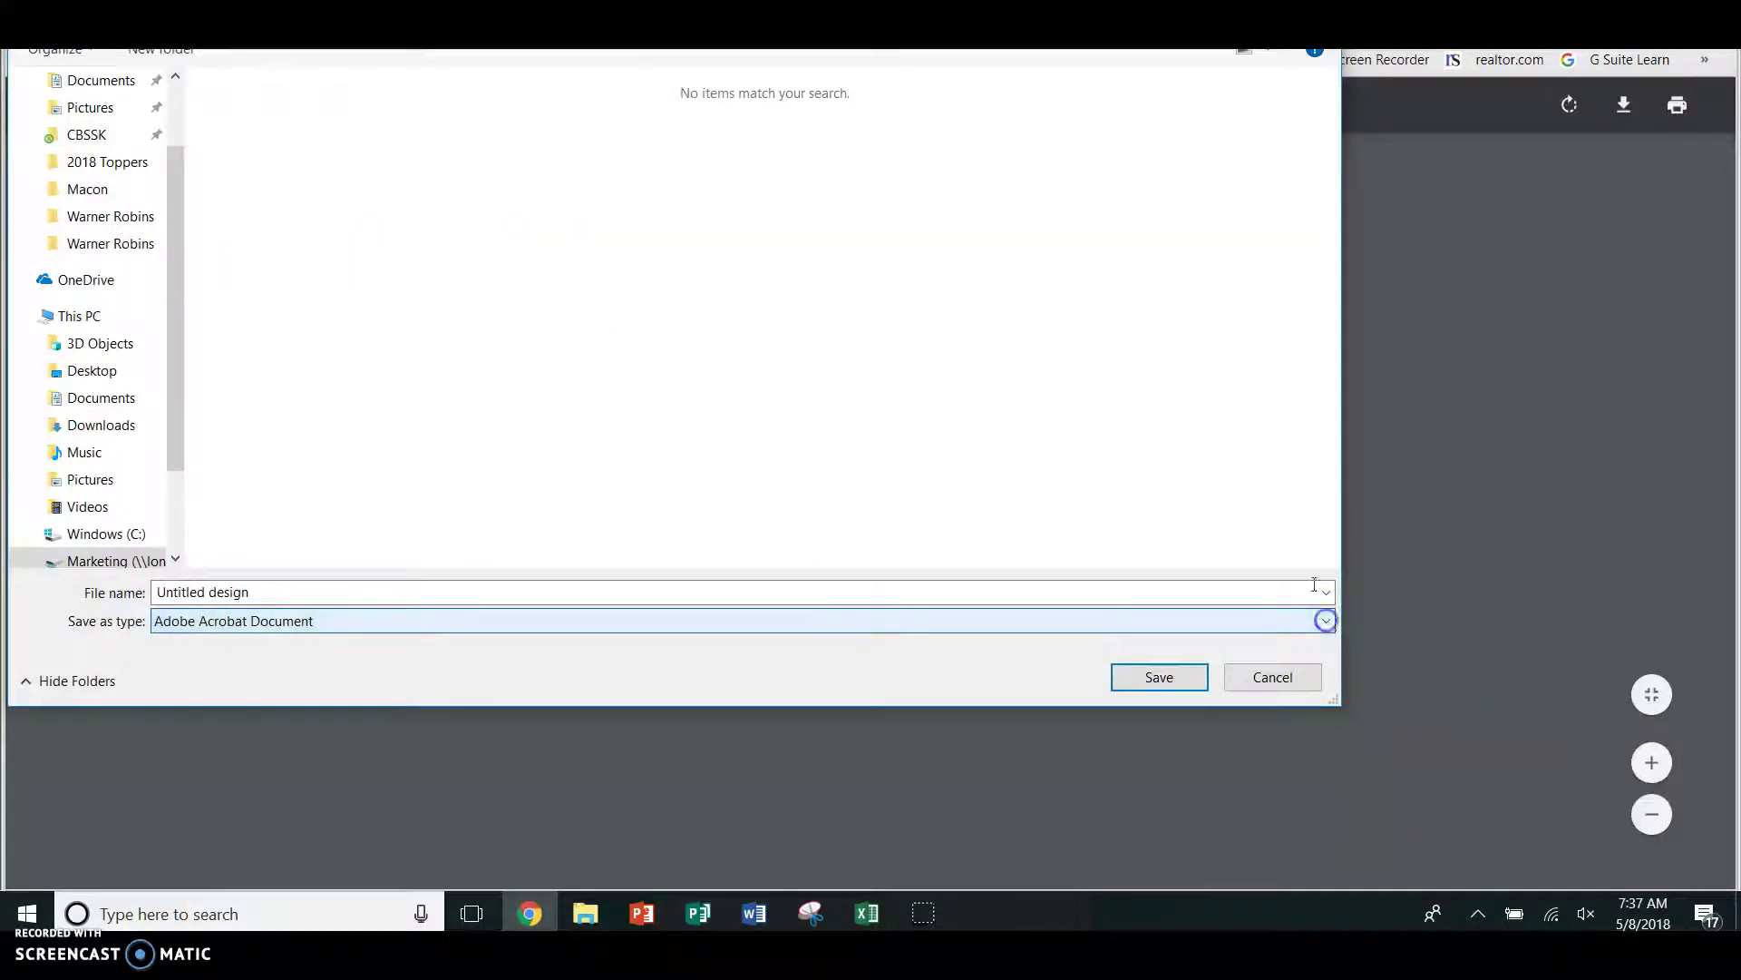
{"action": "key", "text": "Return"}
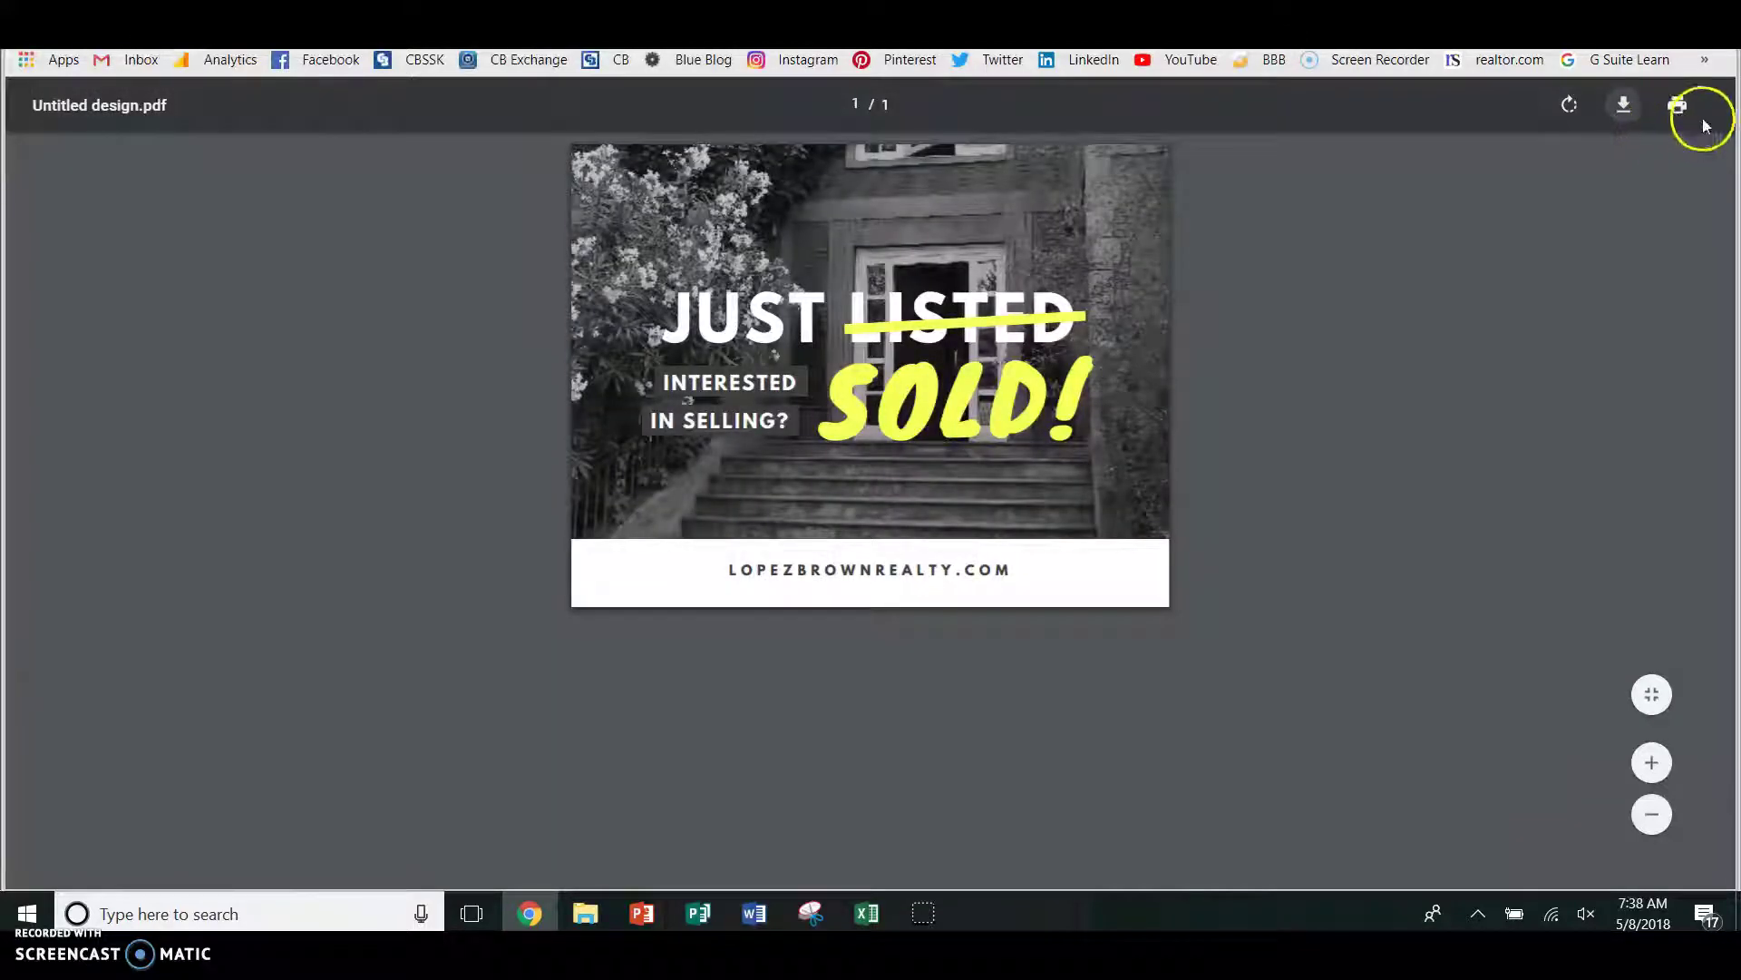
Close the download confirmation, cancel a second PDF save, and return to the Canva editor.
{"action": "left_click", "coordinate": [1512, 227]}
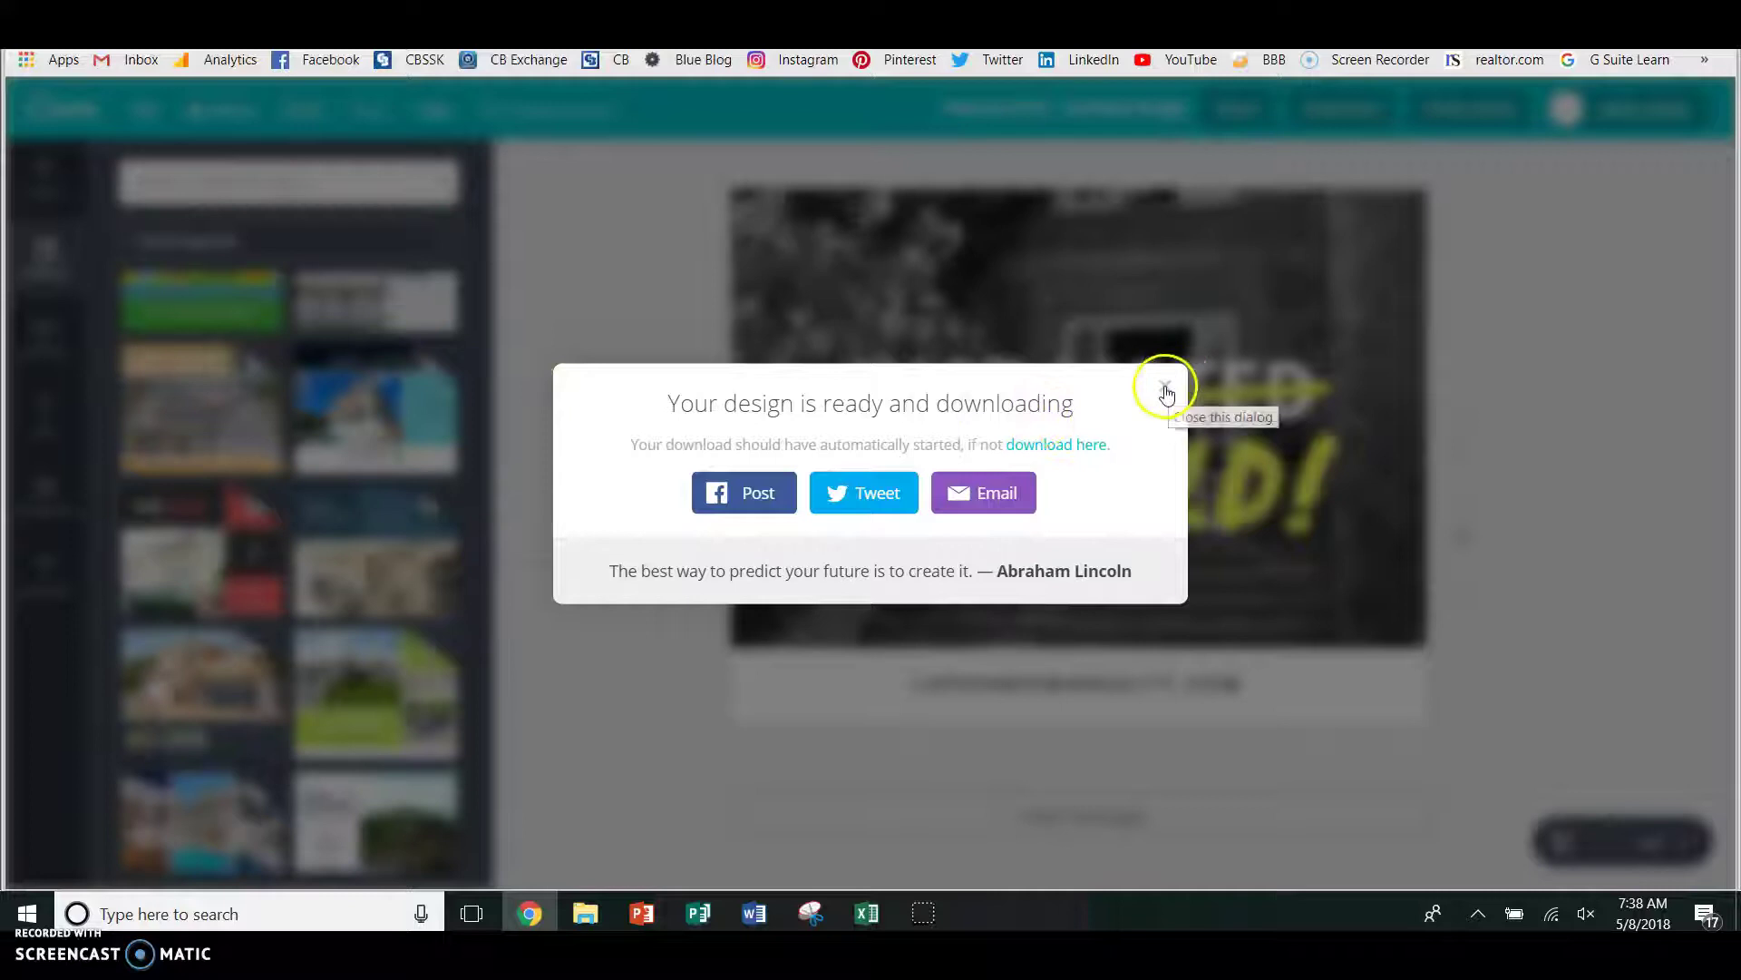
{"action": "left_click", "coordinate": [1164, 387]}
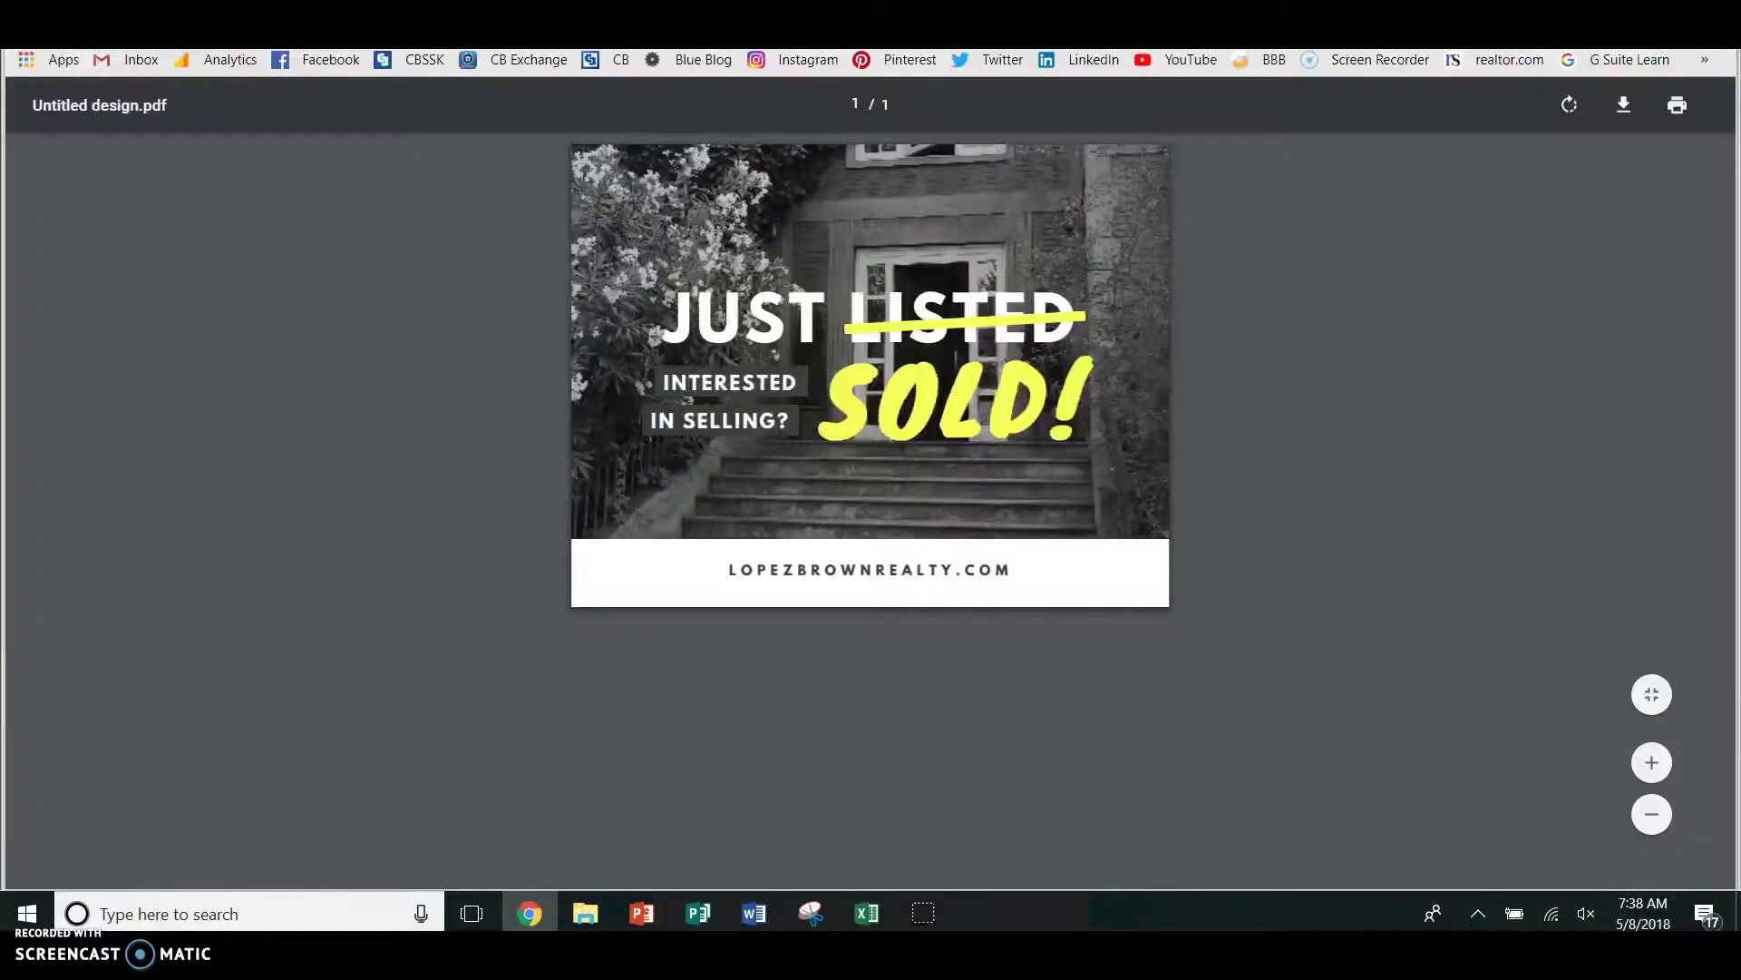
{"action": "left_click", "coordinate": [1624, 105]}
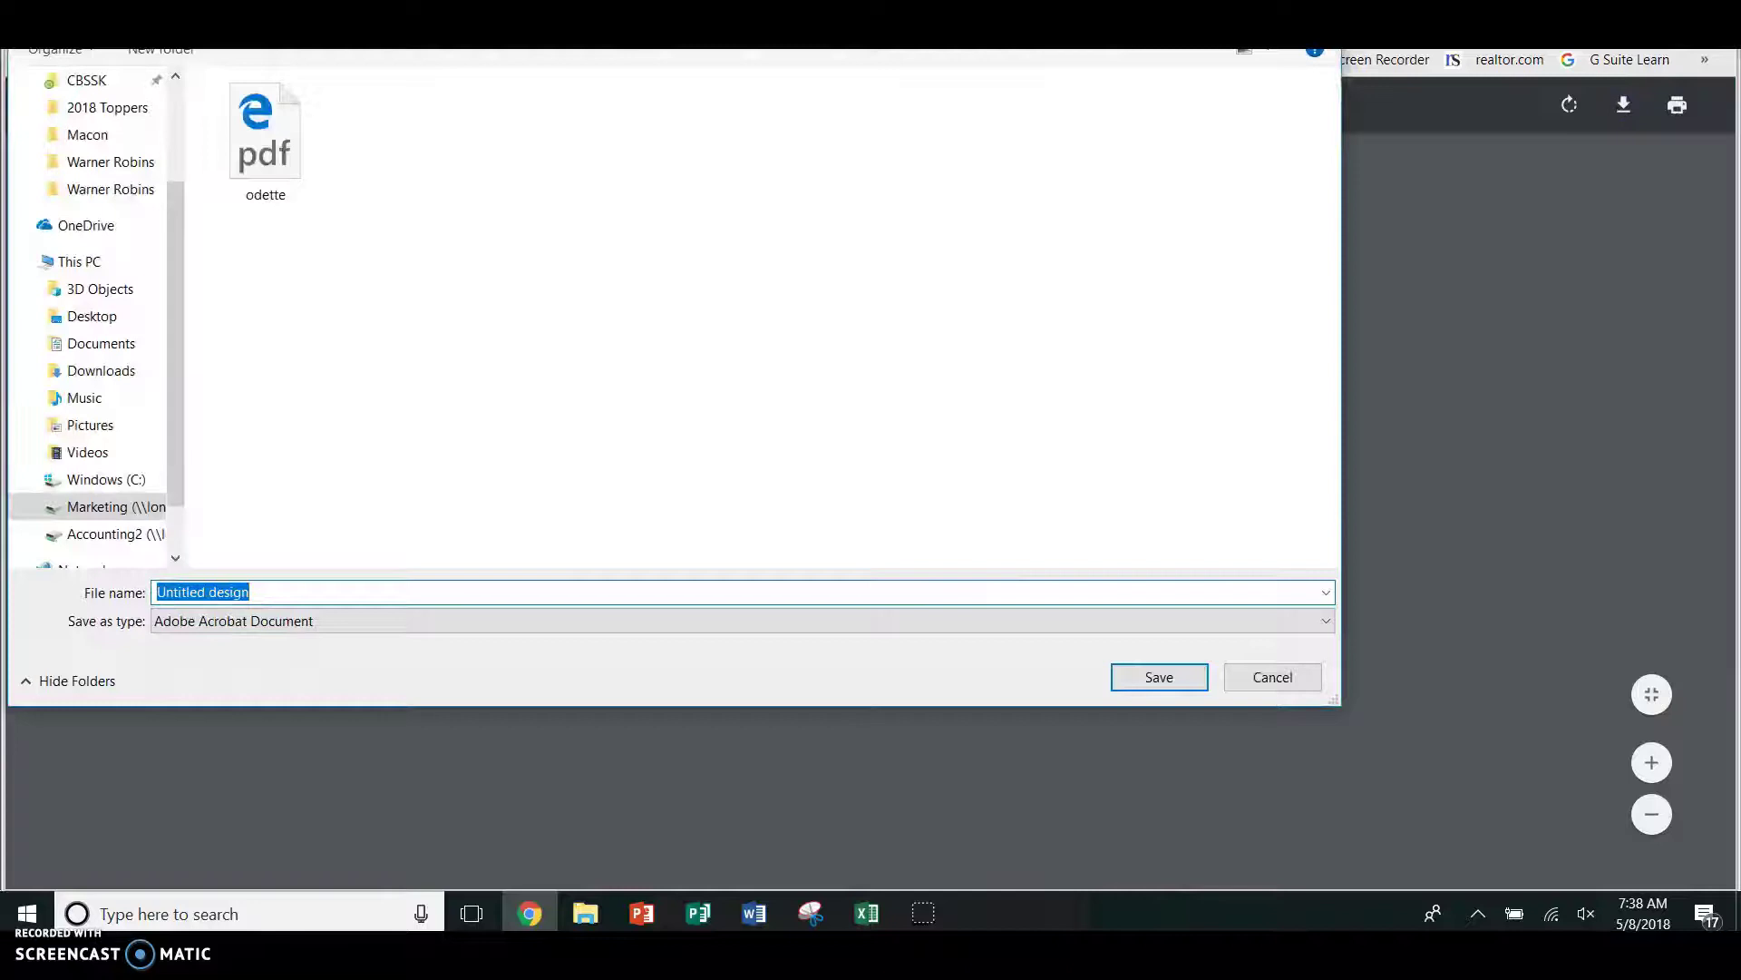
{"action": "key", "text": "Return"}
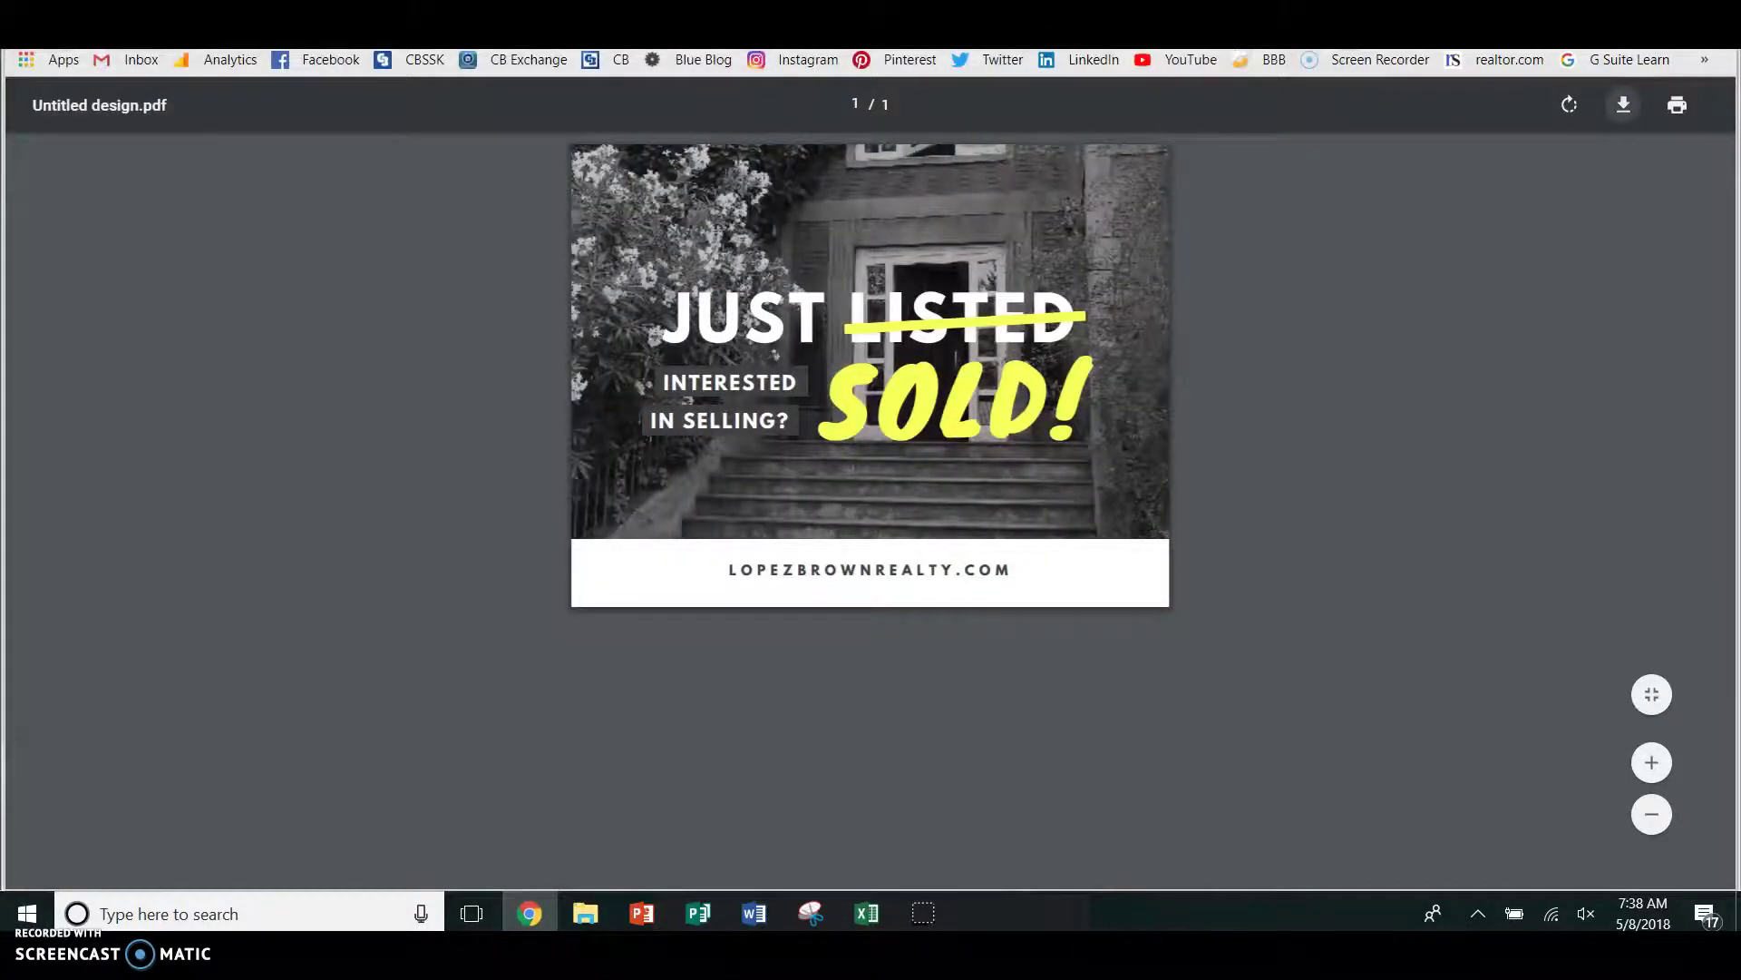
{"action": "key", "text": "ctrl+w"}
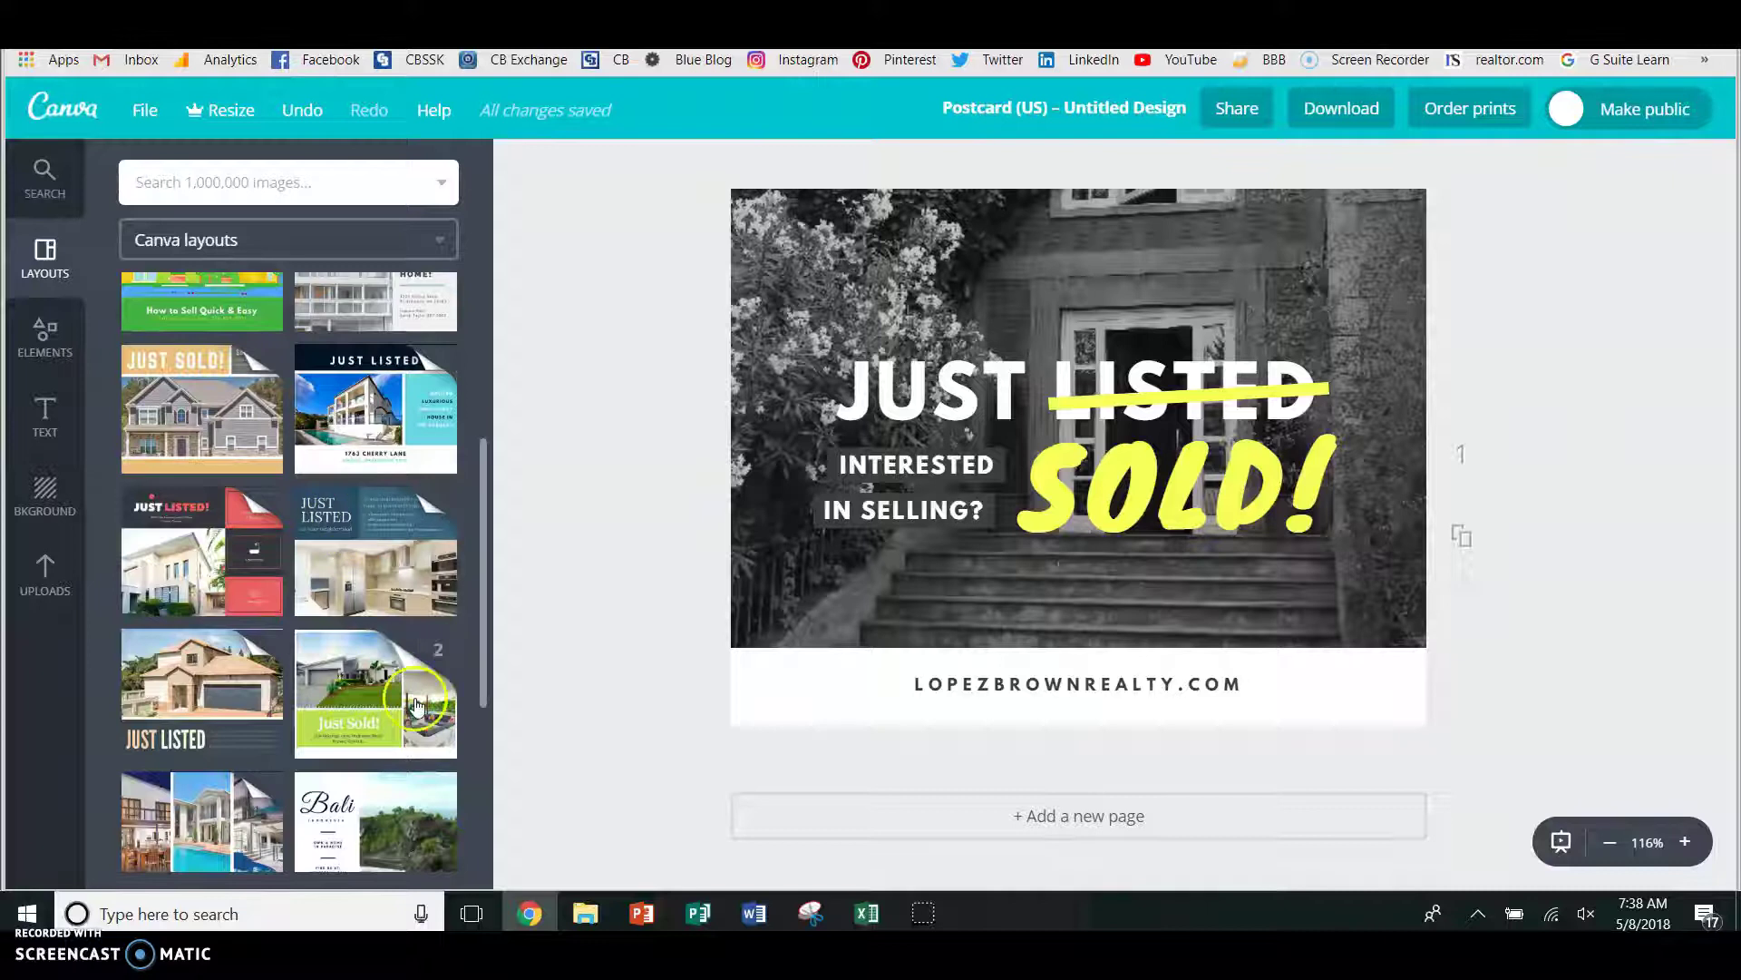
Try the Yellow Green Just Sold and Blue Just Listed Postcard layouts.
{"action": "left_click", "coordinate": [417, 708]}
{"action": "scroll", "coordinate": [418, 707], "scroll_direction": "down", "scroll_amount": 5}
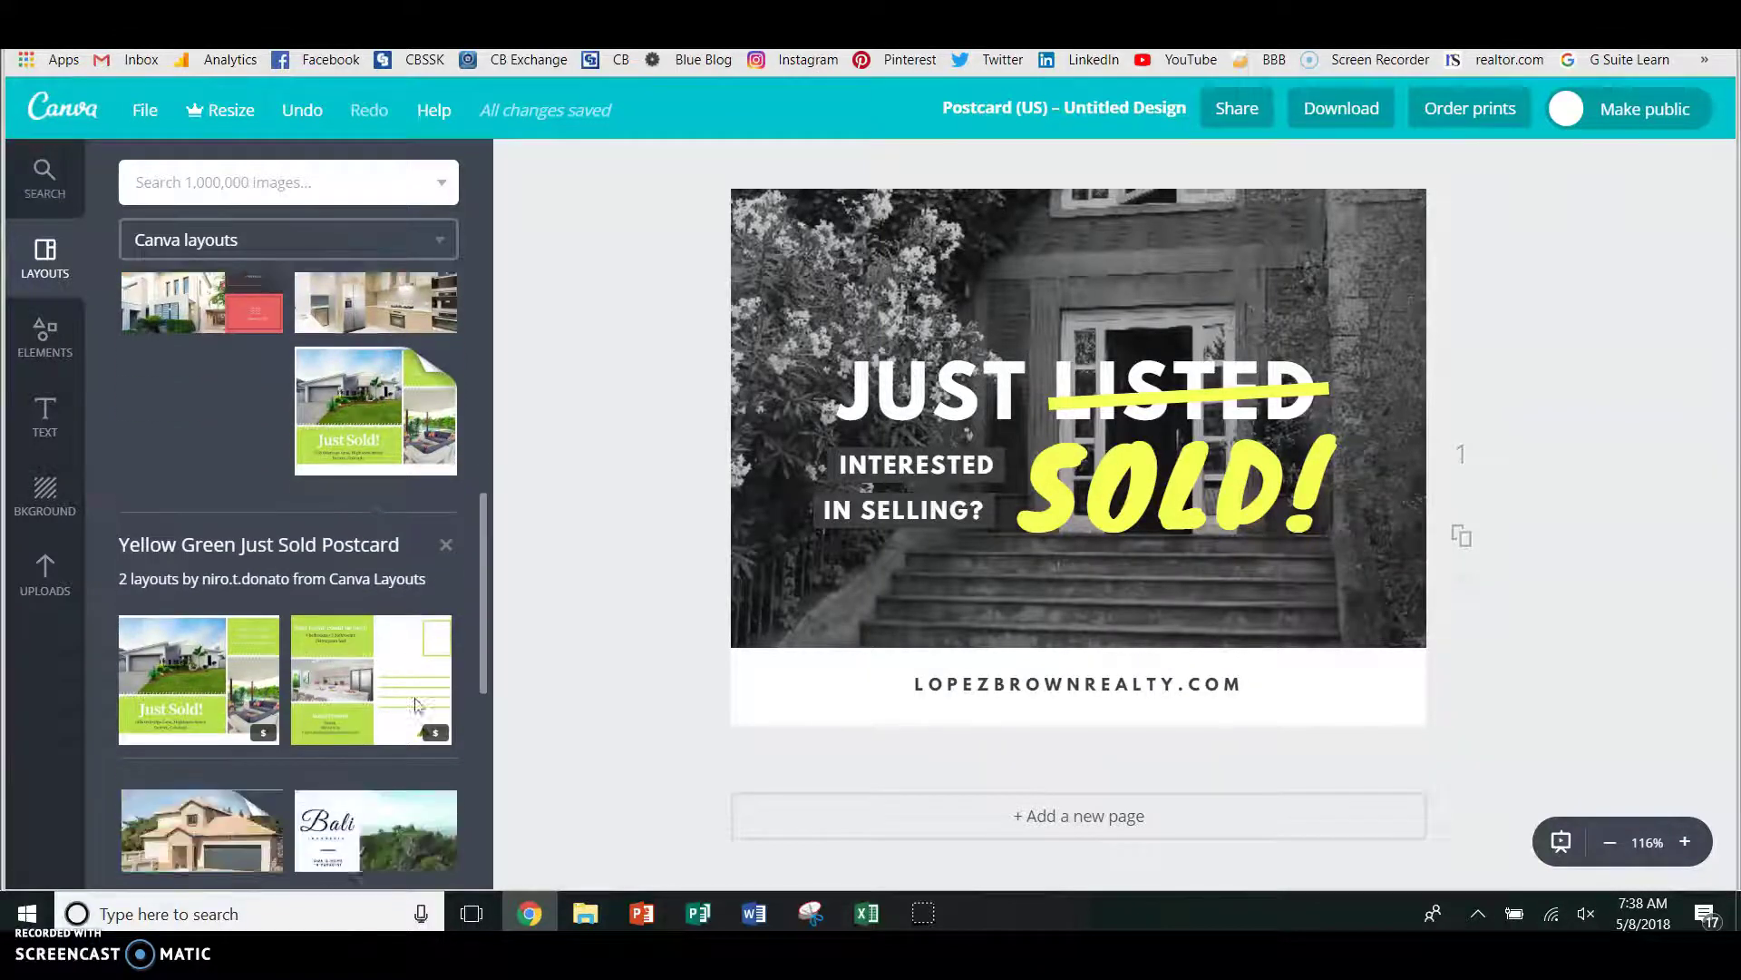
{"action": "left_click", "coordinate": [410, 646]}
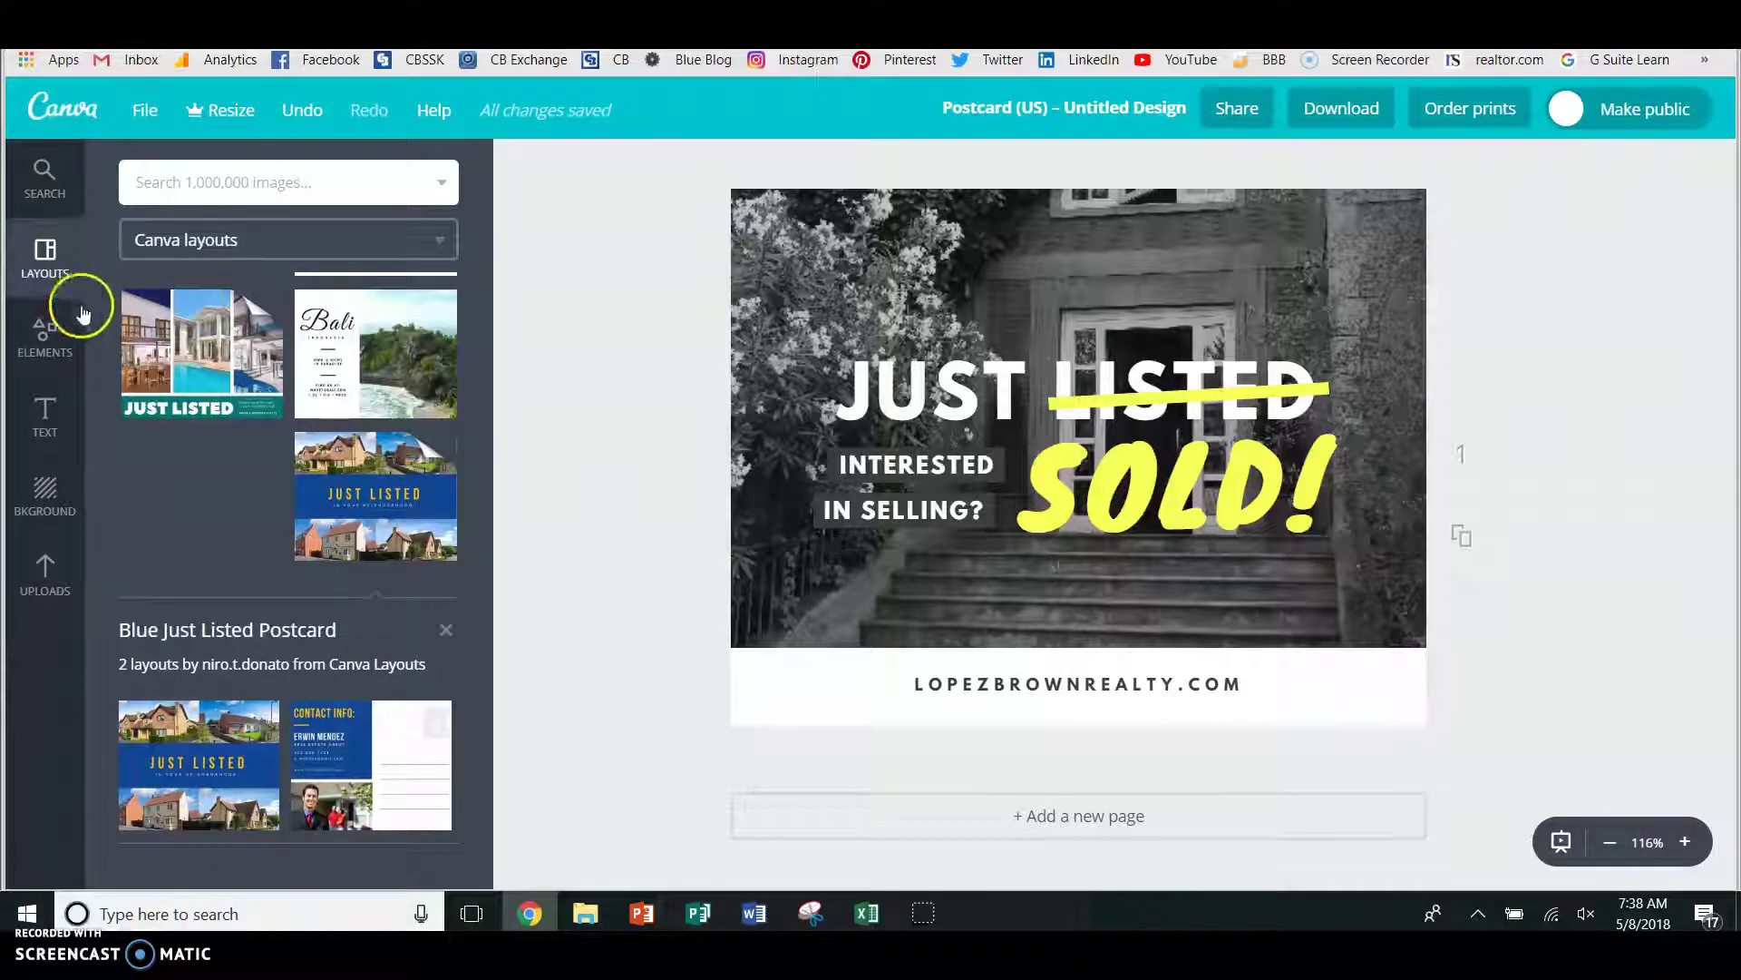
Browse the Lines and Illustrations element categories, then head for the Canva home page.
{"action": "left_click", "coordinate": [64, 338]}
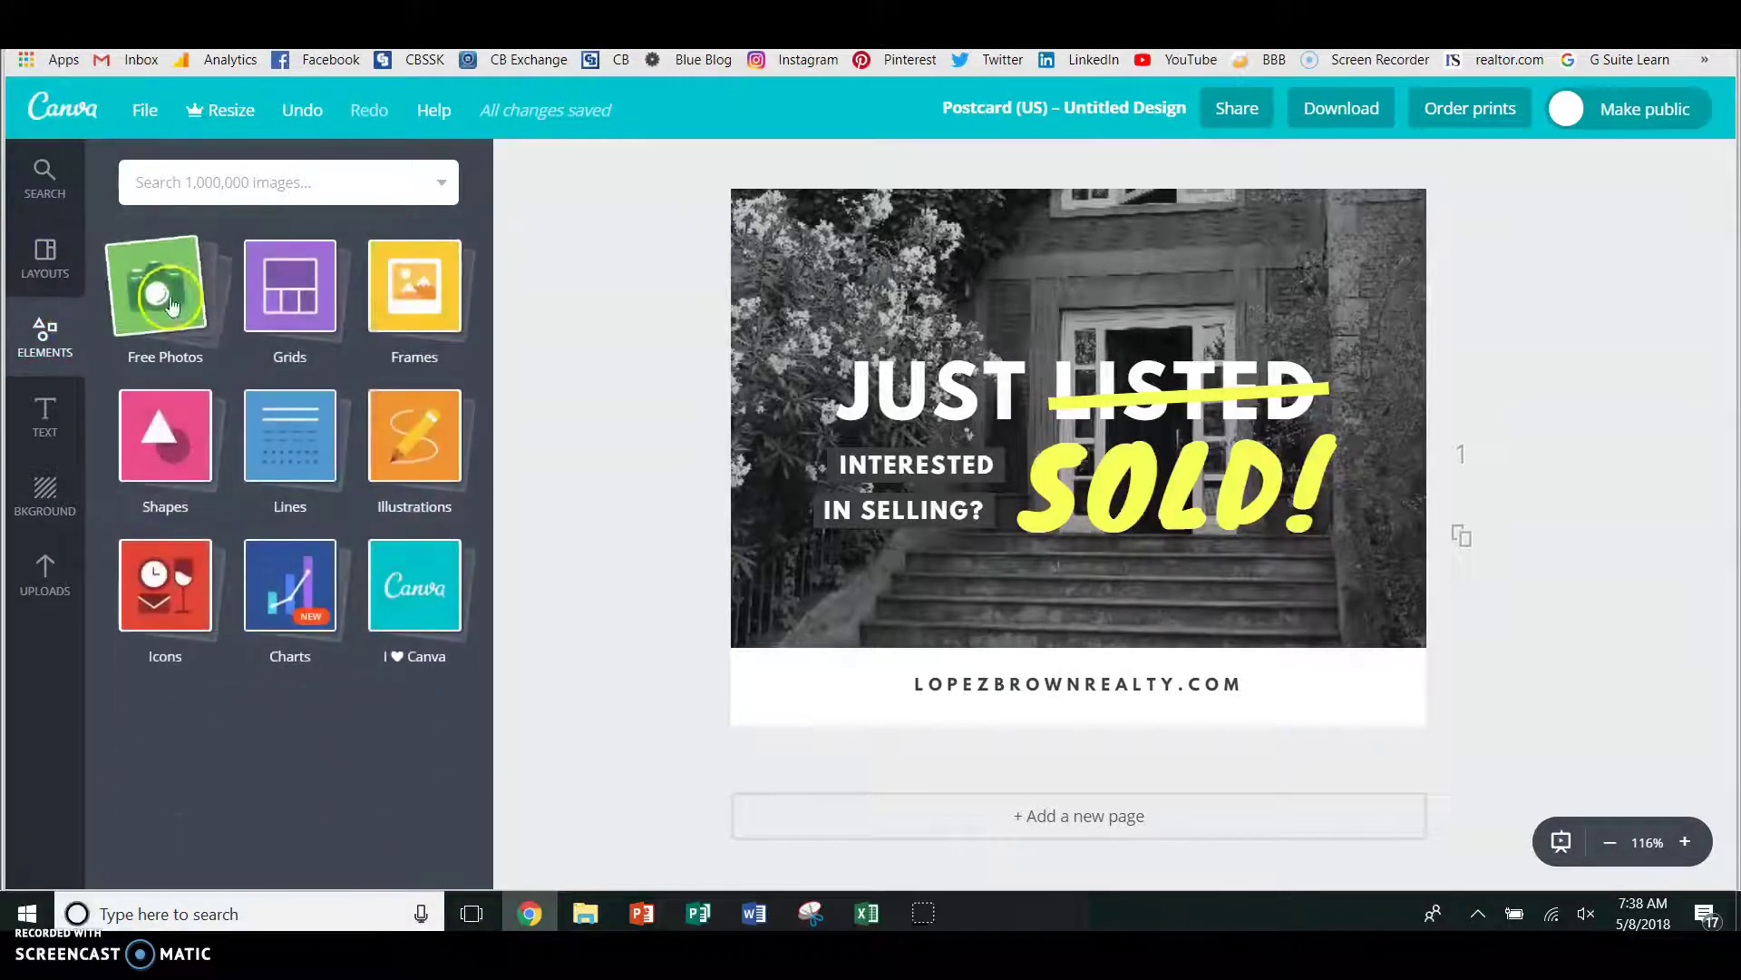
{"action": "left_click", "coordinate": [209, 320]}
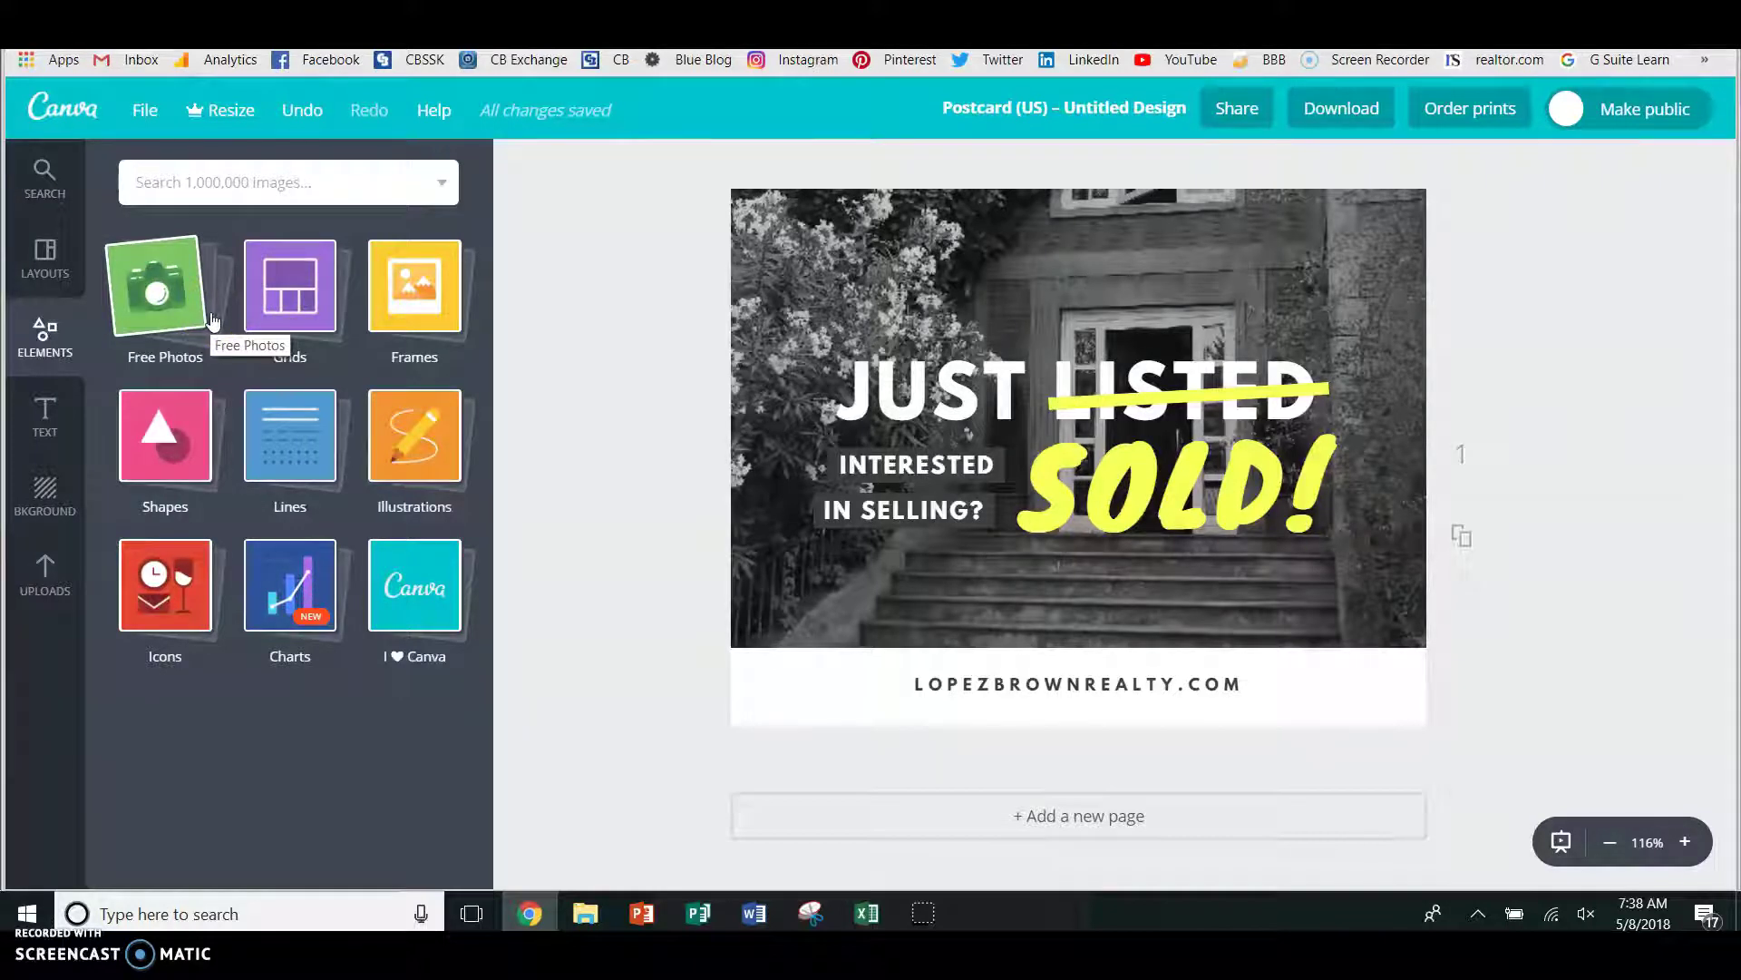
{"action": "left_click", "coordinate": [430, 296]}
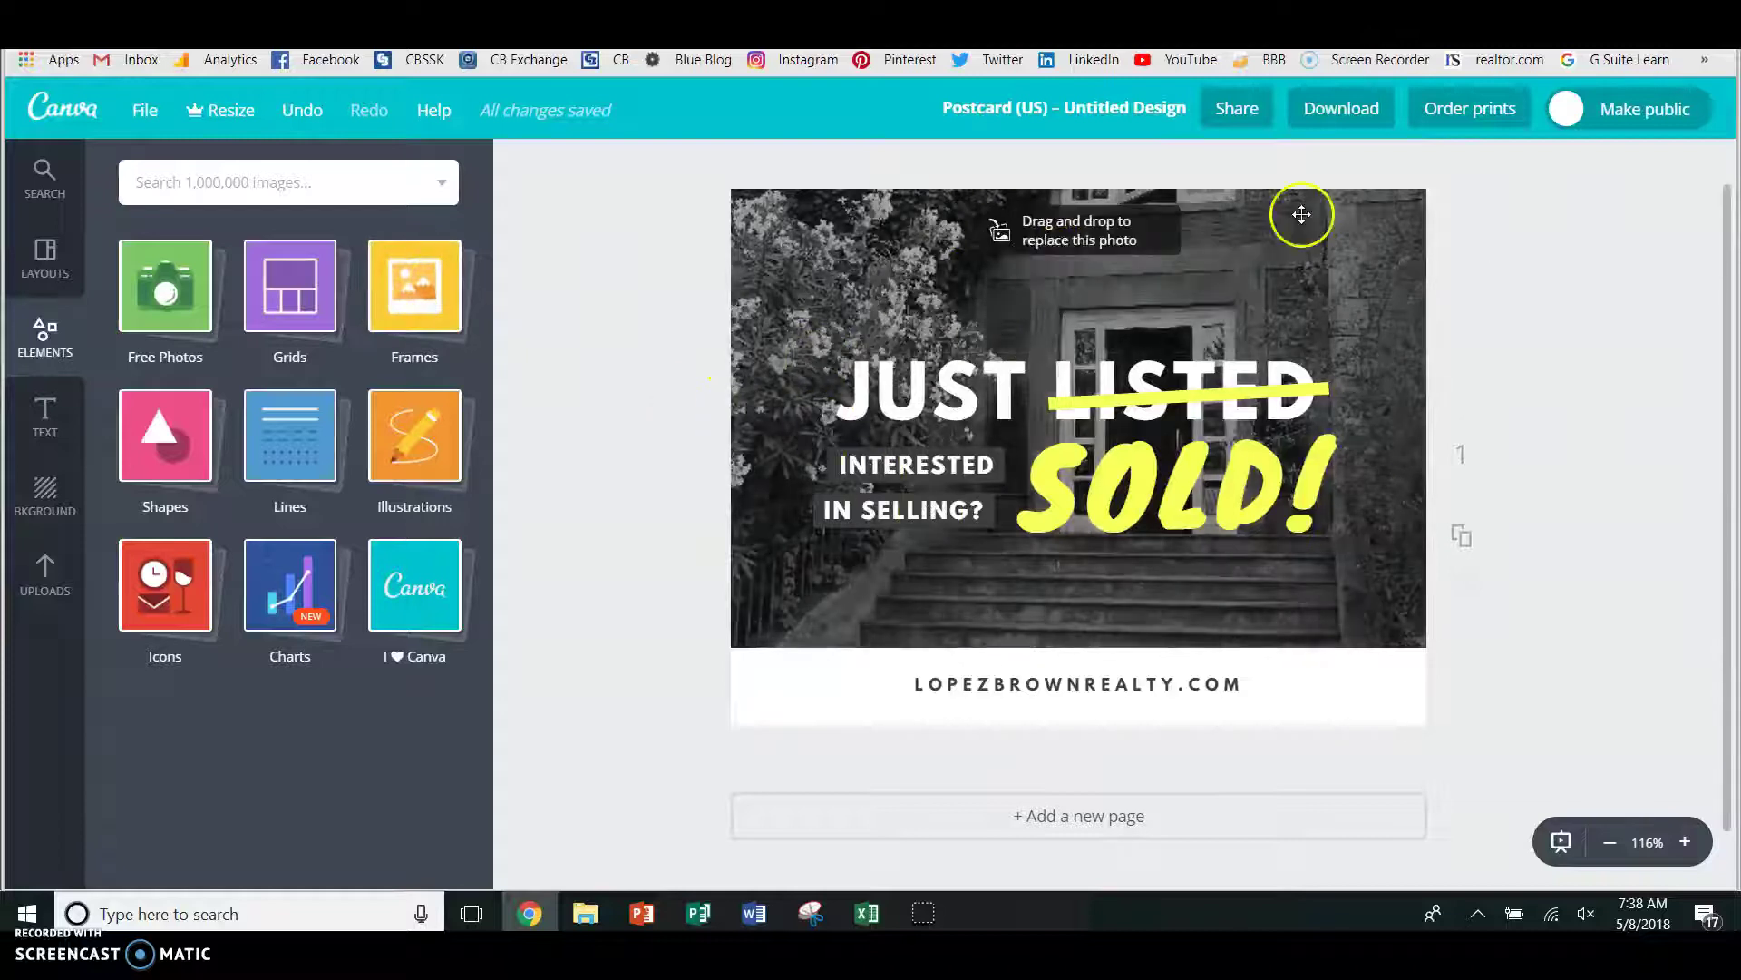
{"action": "left_click", "coordinate": [303, 444]}
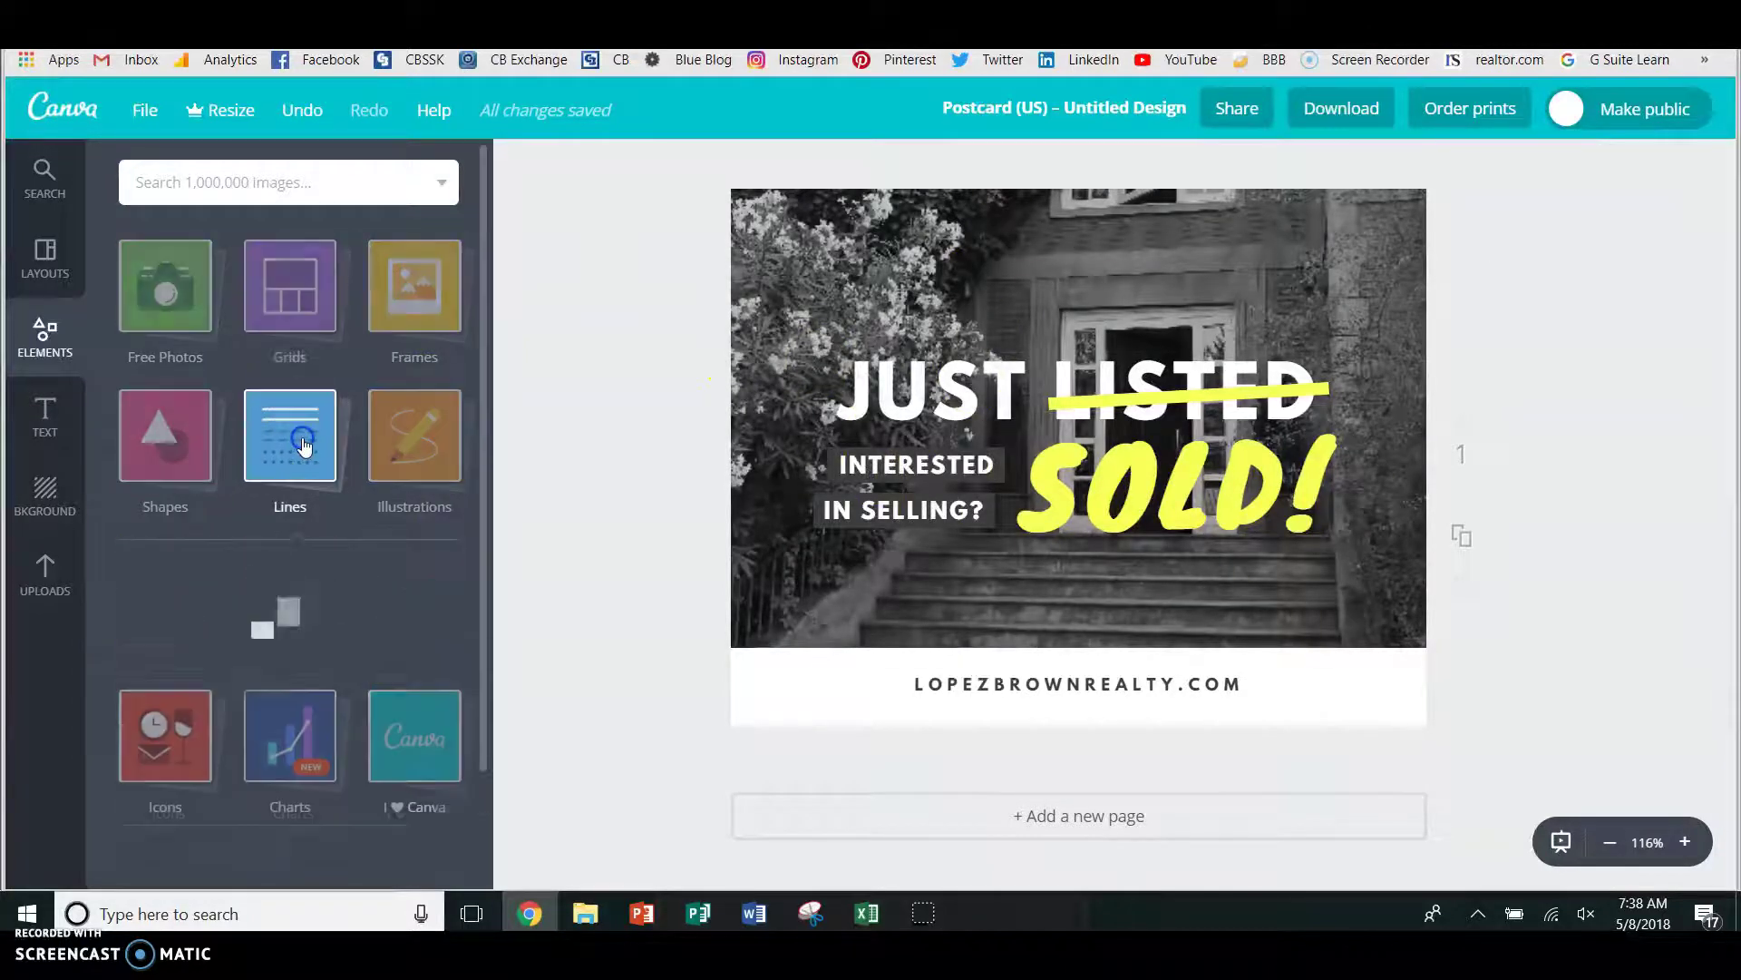
{"action": "left_click", "coordinate": [303, 444]}
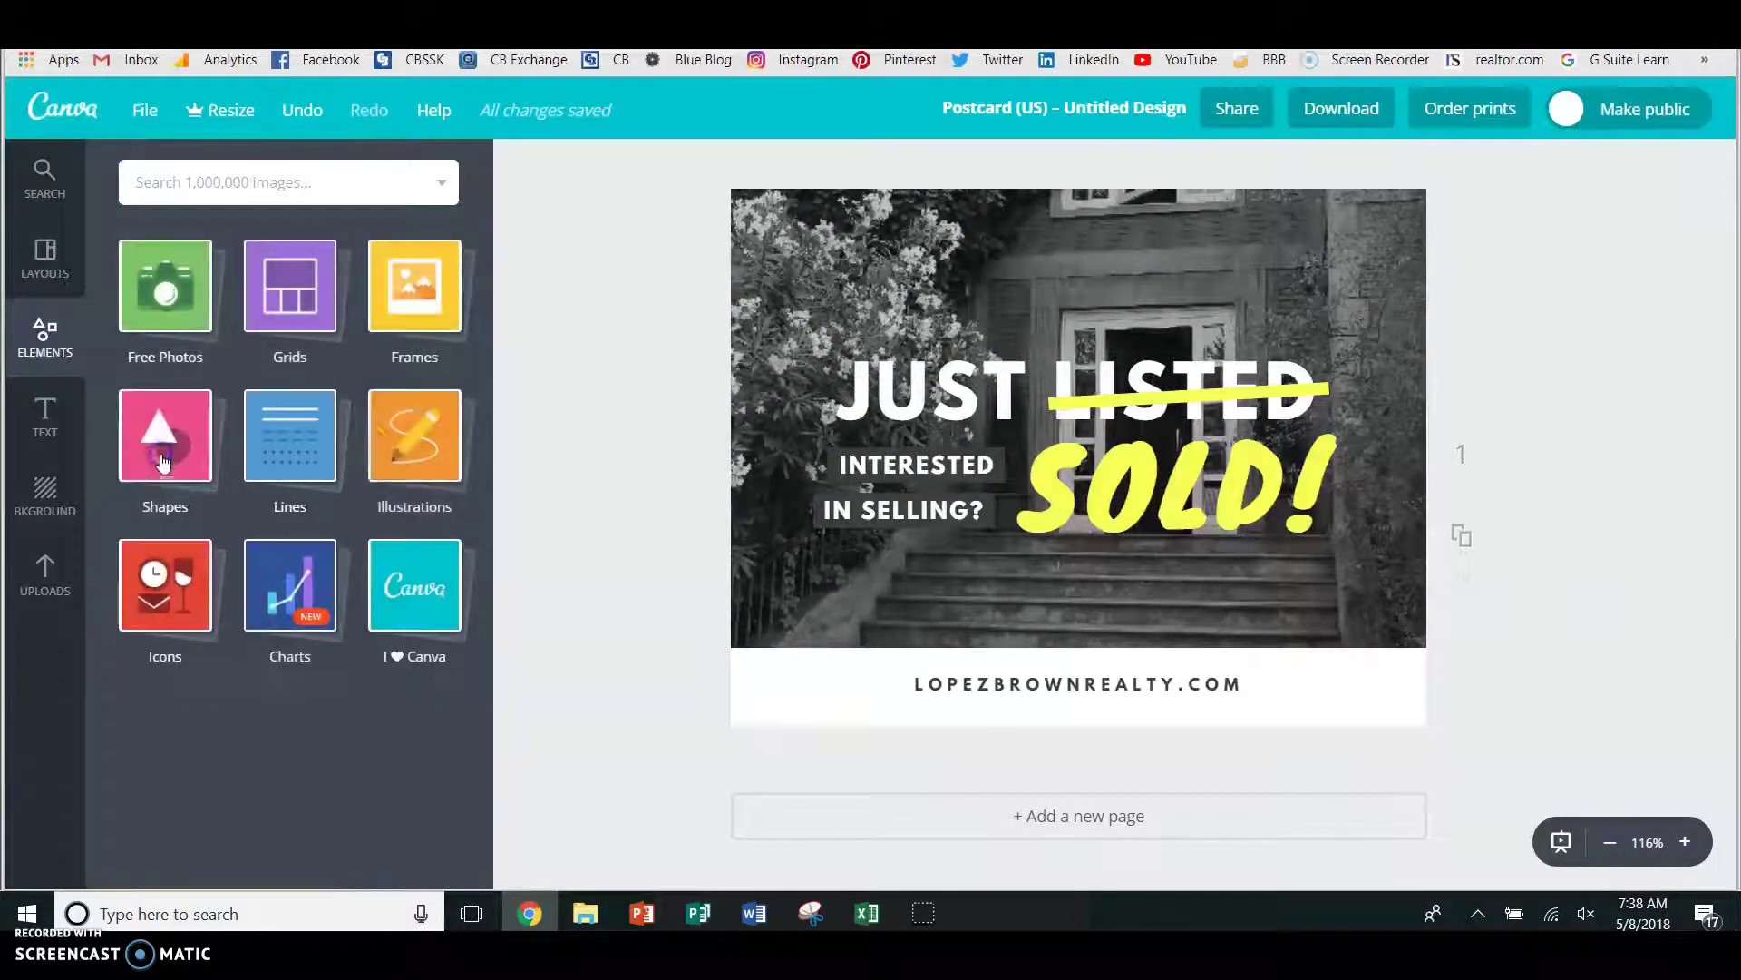
{"action": "left_click", "coordinate": [444, 445]}
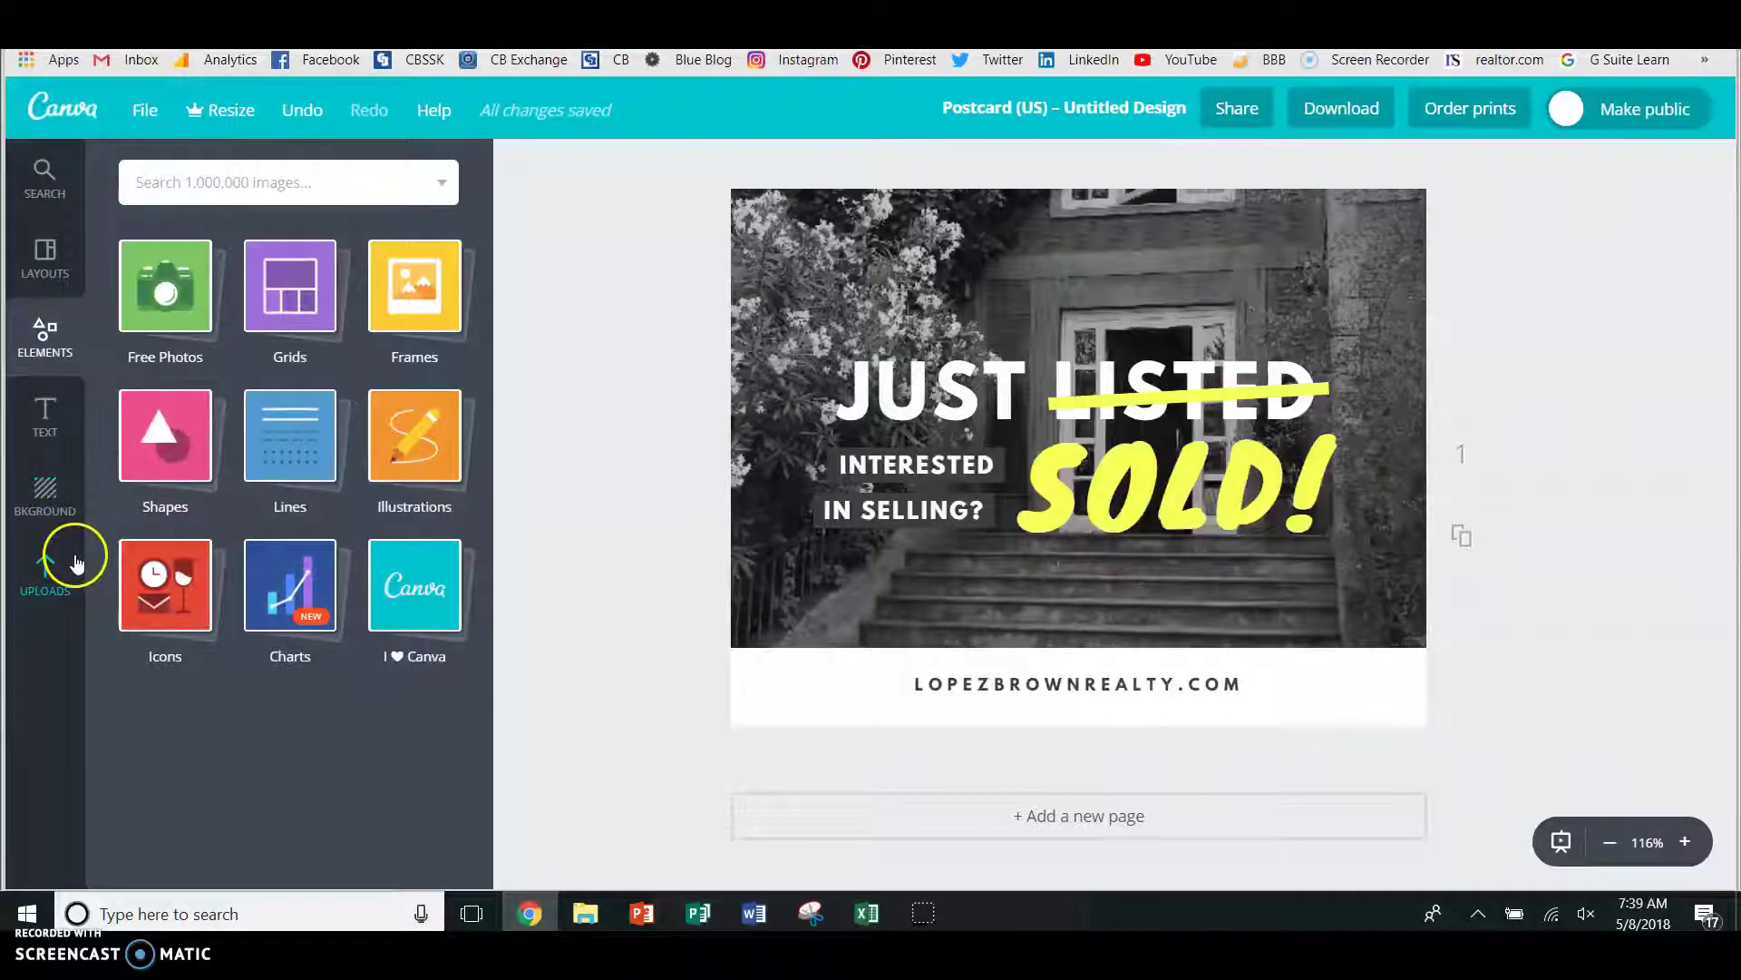
{"action": "left_click", "coordinate": [66, 107]}
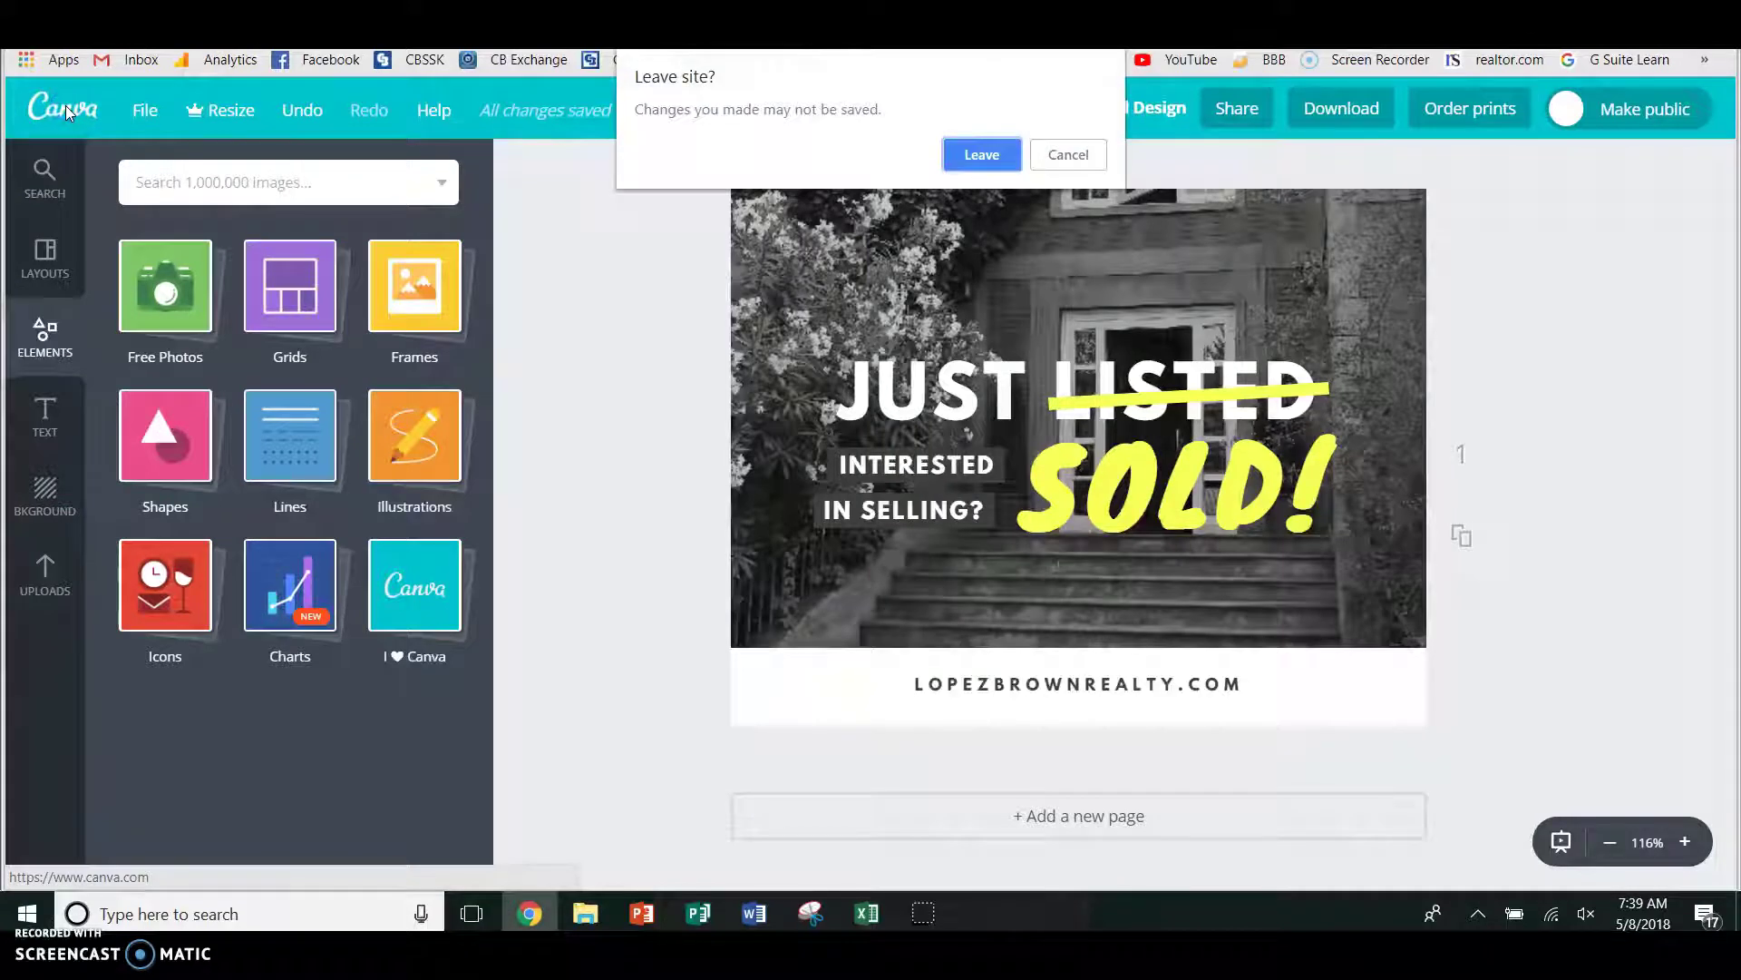
Confirm leaving the editor and open the broker signature design from All your designs.
{"action": "left_click", "coordinate": [983, 154]}
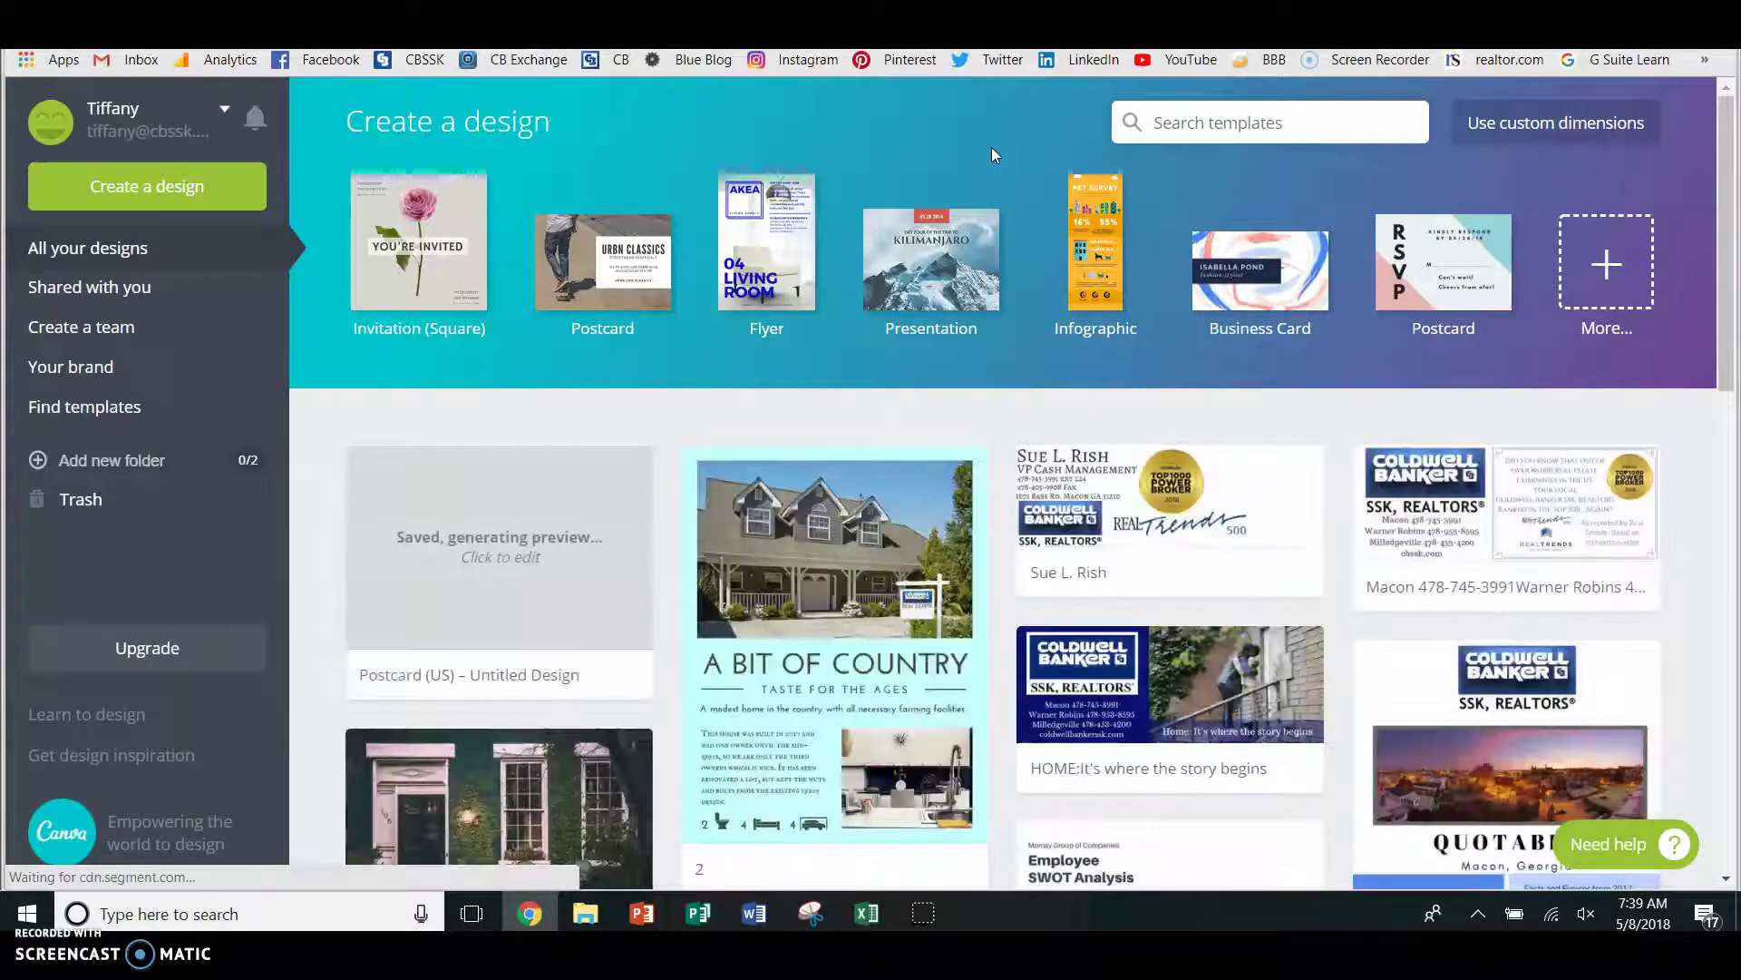
{"action": "scroll", "coordinate": [715, 332], "scroll_direction": "down", "scroll_amount": 1}
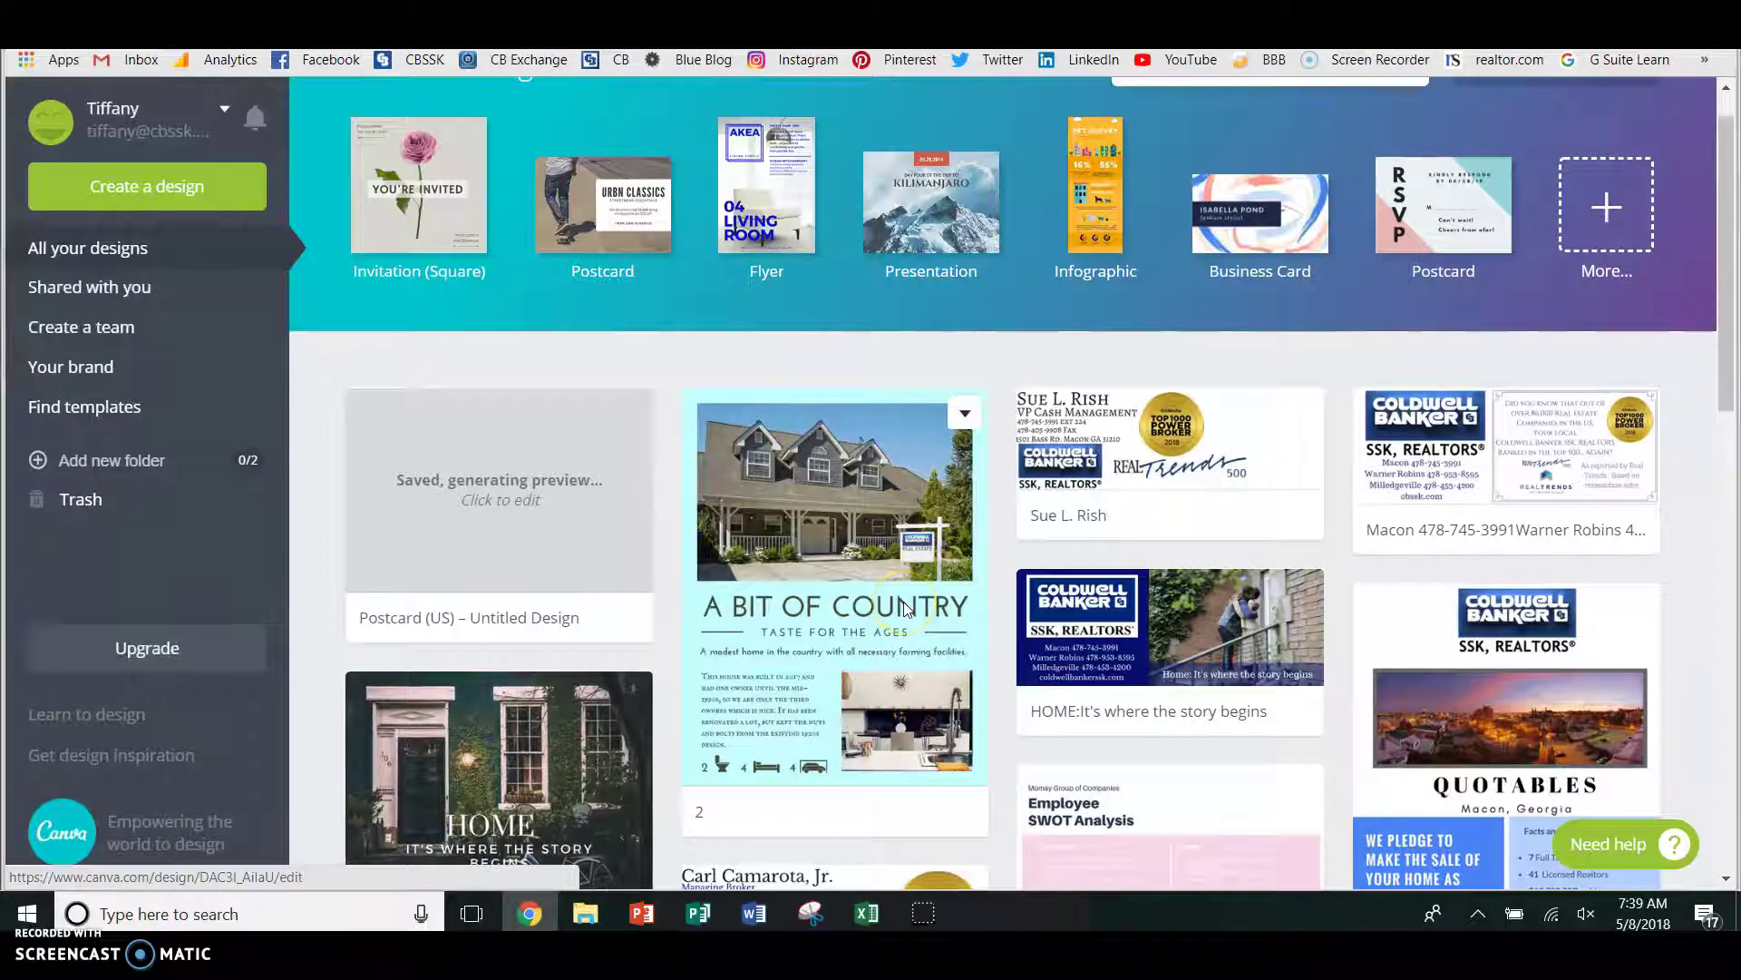
{"action": "scroll", "coordinate": [906, 609], "scroll_direction": "down", "scroll_amount": 1}
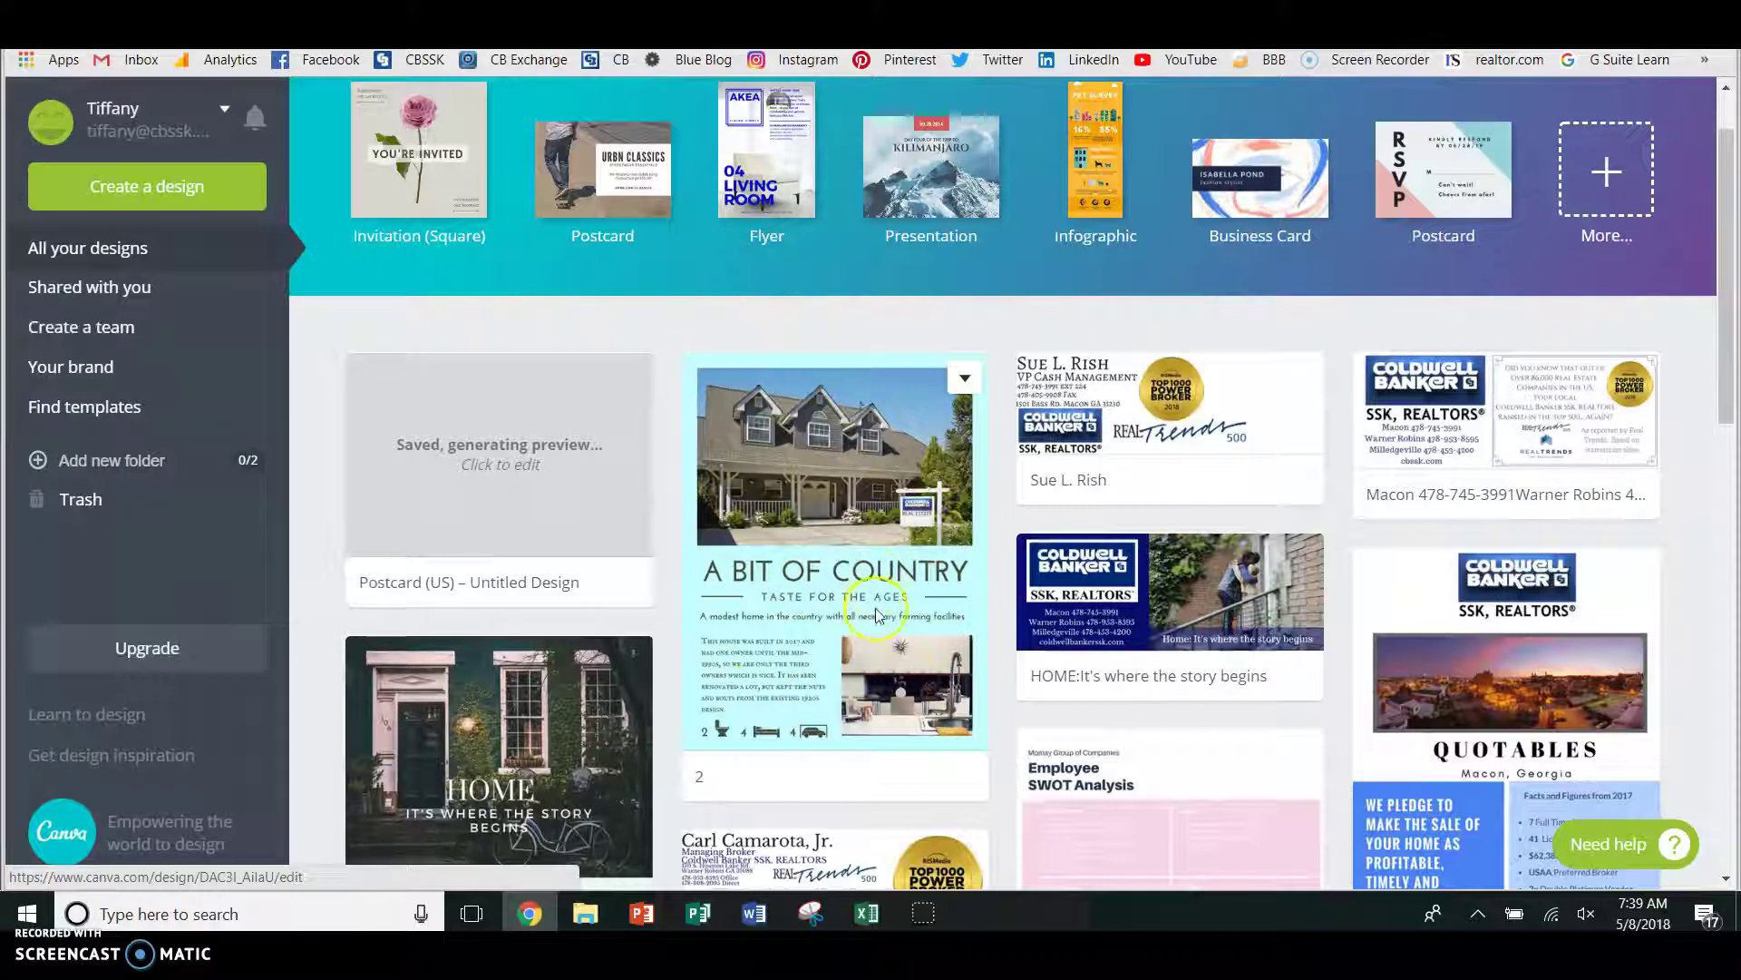
{"action": "left_click", "coordinate": [977, 571]}
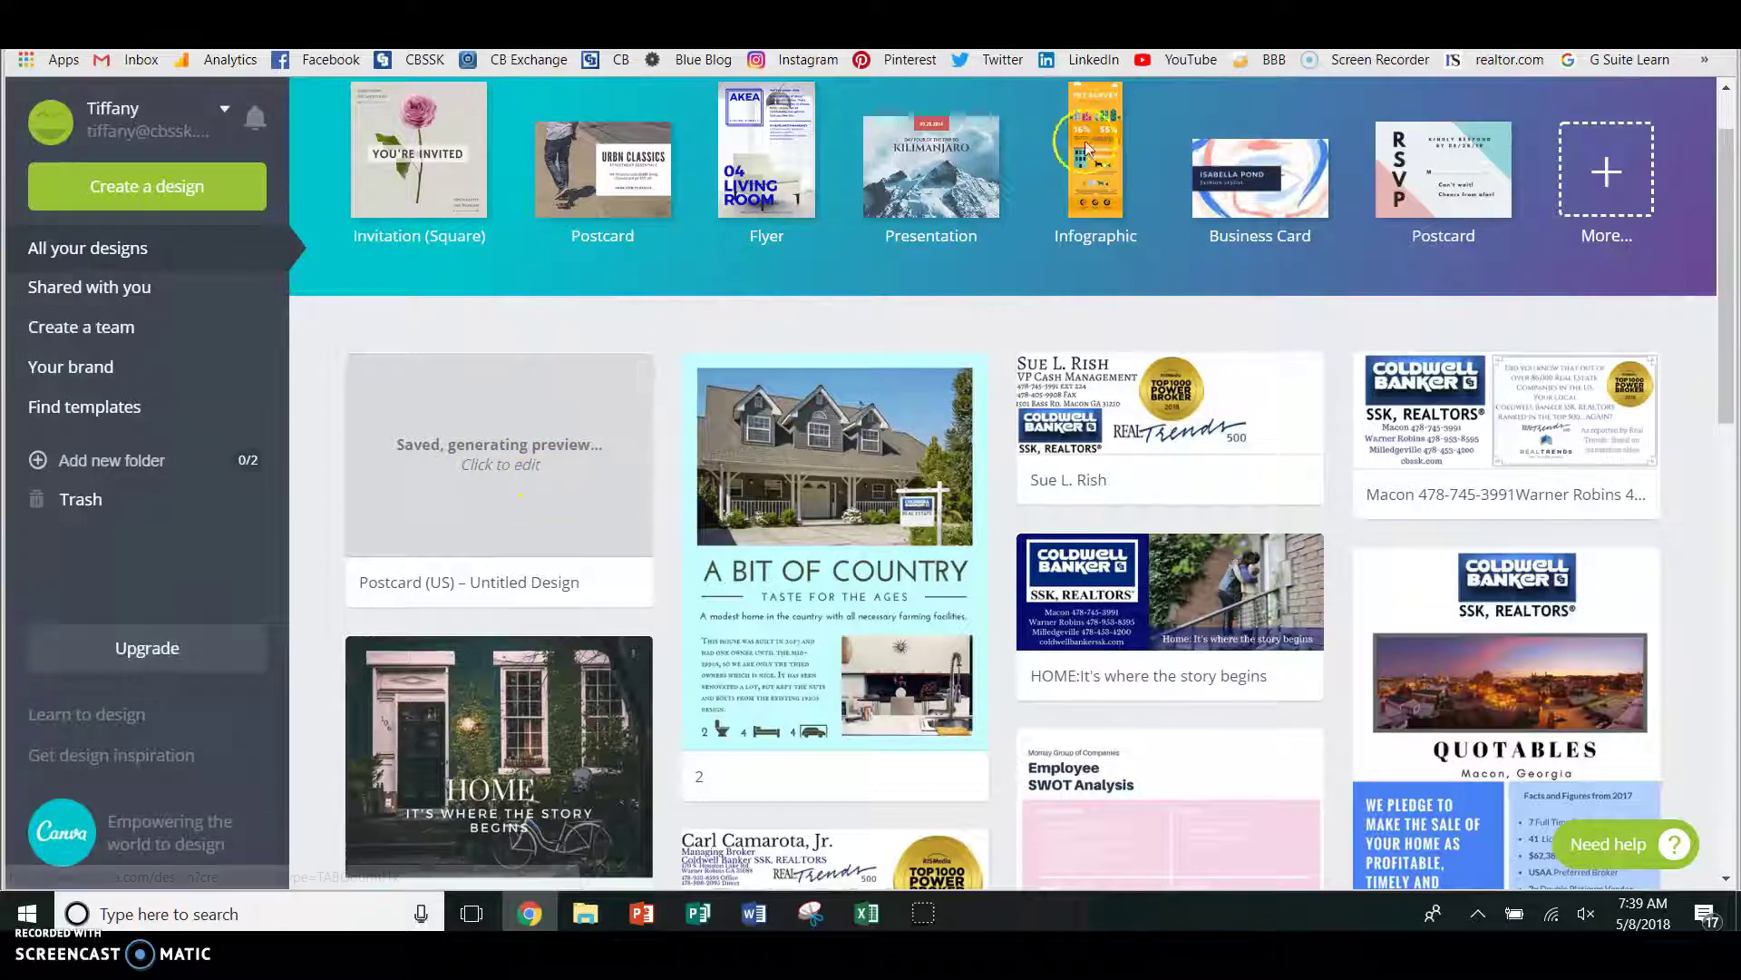
{"action": "scroll", "coordinate": [606, 628], "scroll_direction": "down", "scroll_amount": 3}
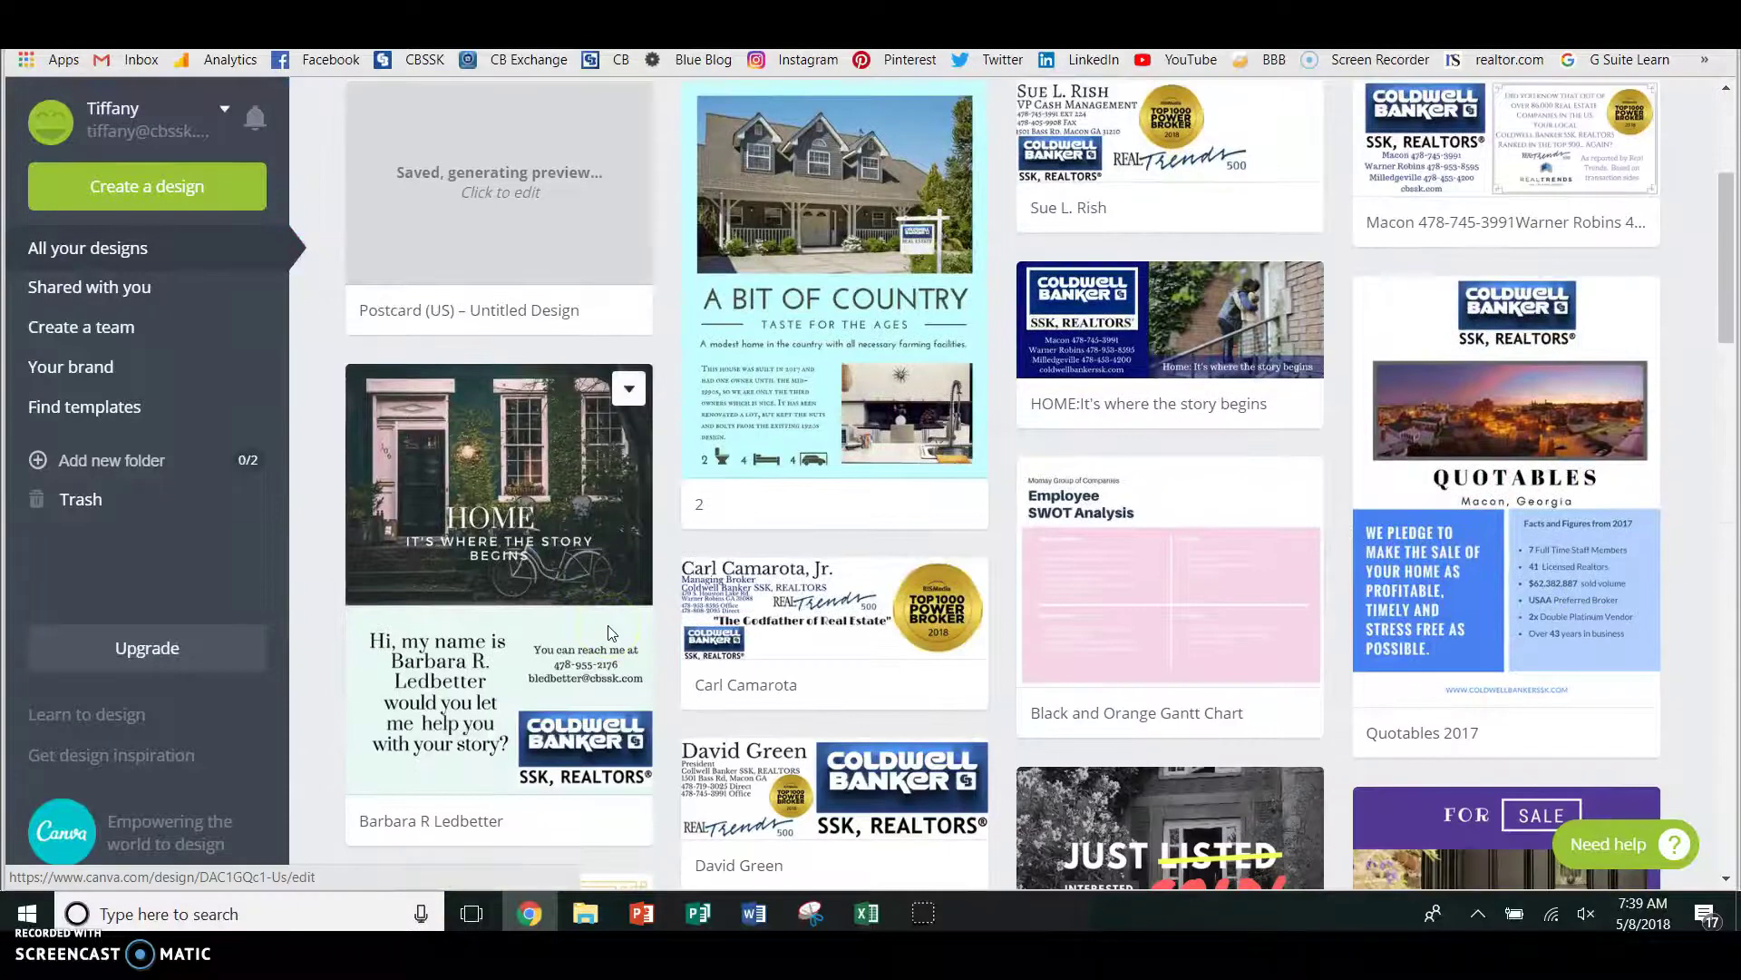
{"action": "scroll", "coordinate": [610, 632], "scroll_direction": "down", "scroll_amount": 2}
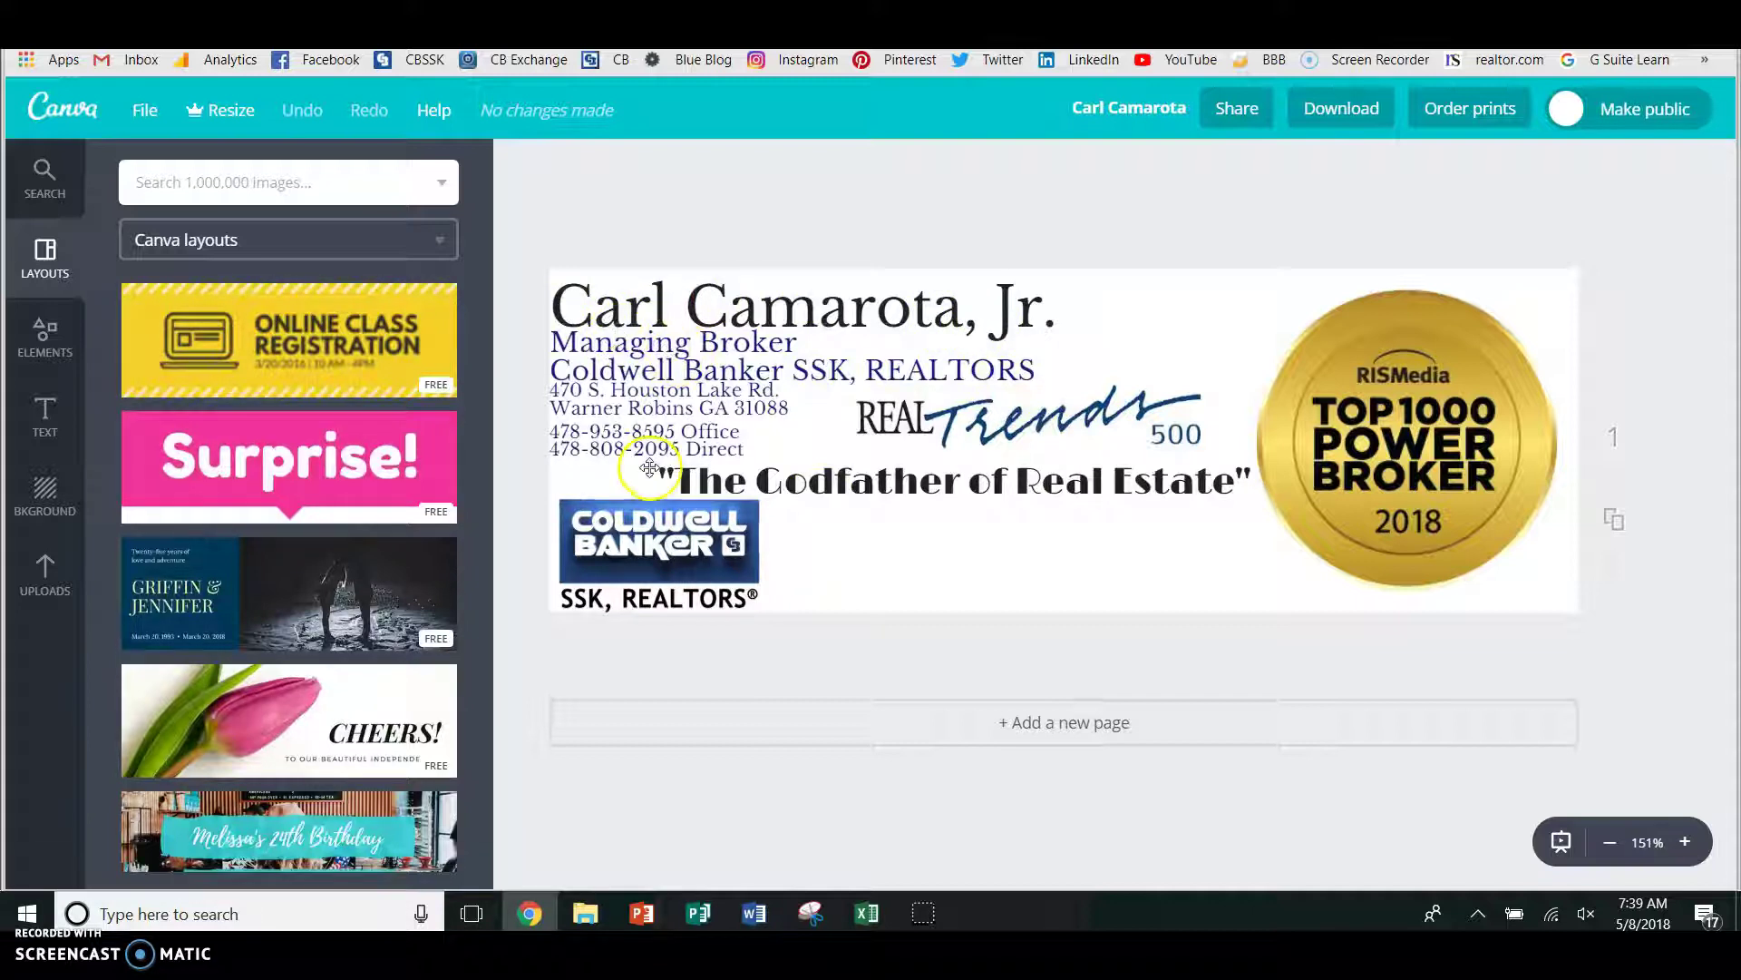
Show the account's uploads and scroll to the Power Broker medal and Real Trends logos.
{"action": "left_click", "coordinate": [55, 586]}
{"action": "scroll", "coordinate": [299, 691], "scroll_direction": "down", "scroll_amount": 6}
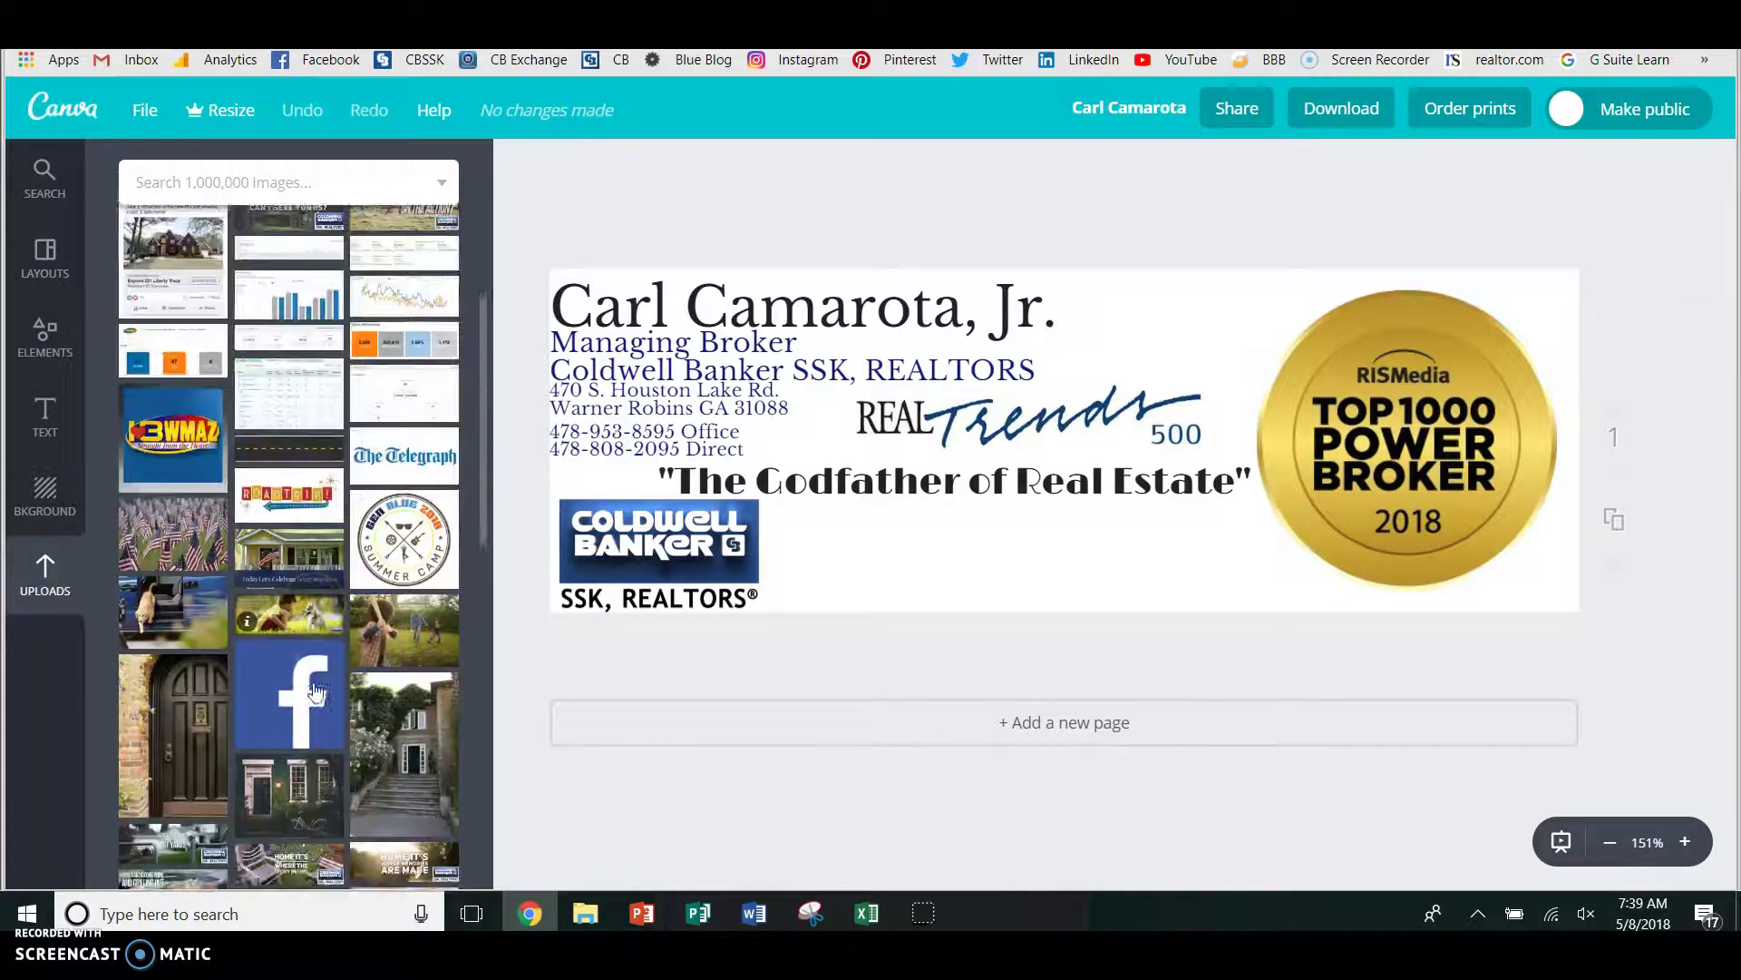
{"action": "scroll", "coordinate": [315, 689], "scroll_direction": "down", "scroll_amount": 2}
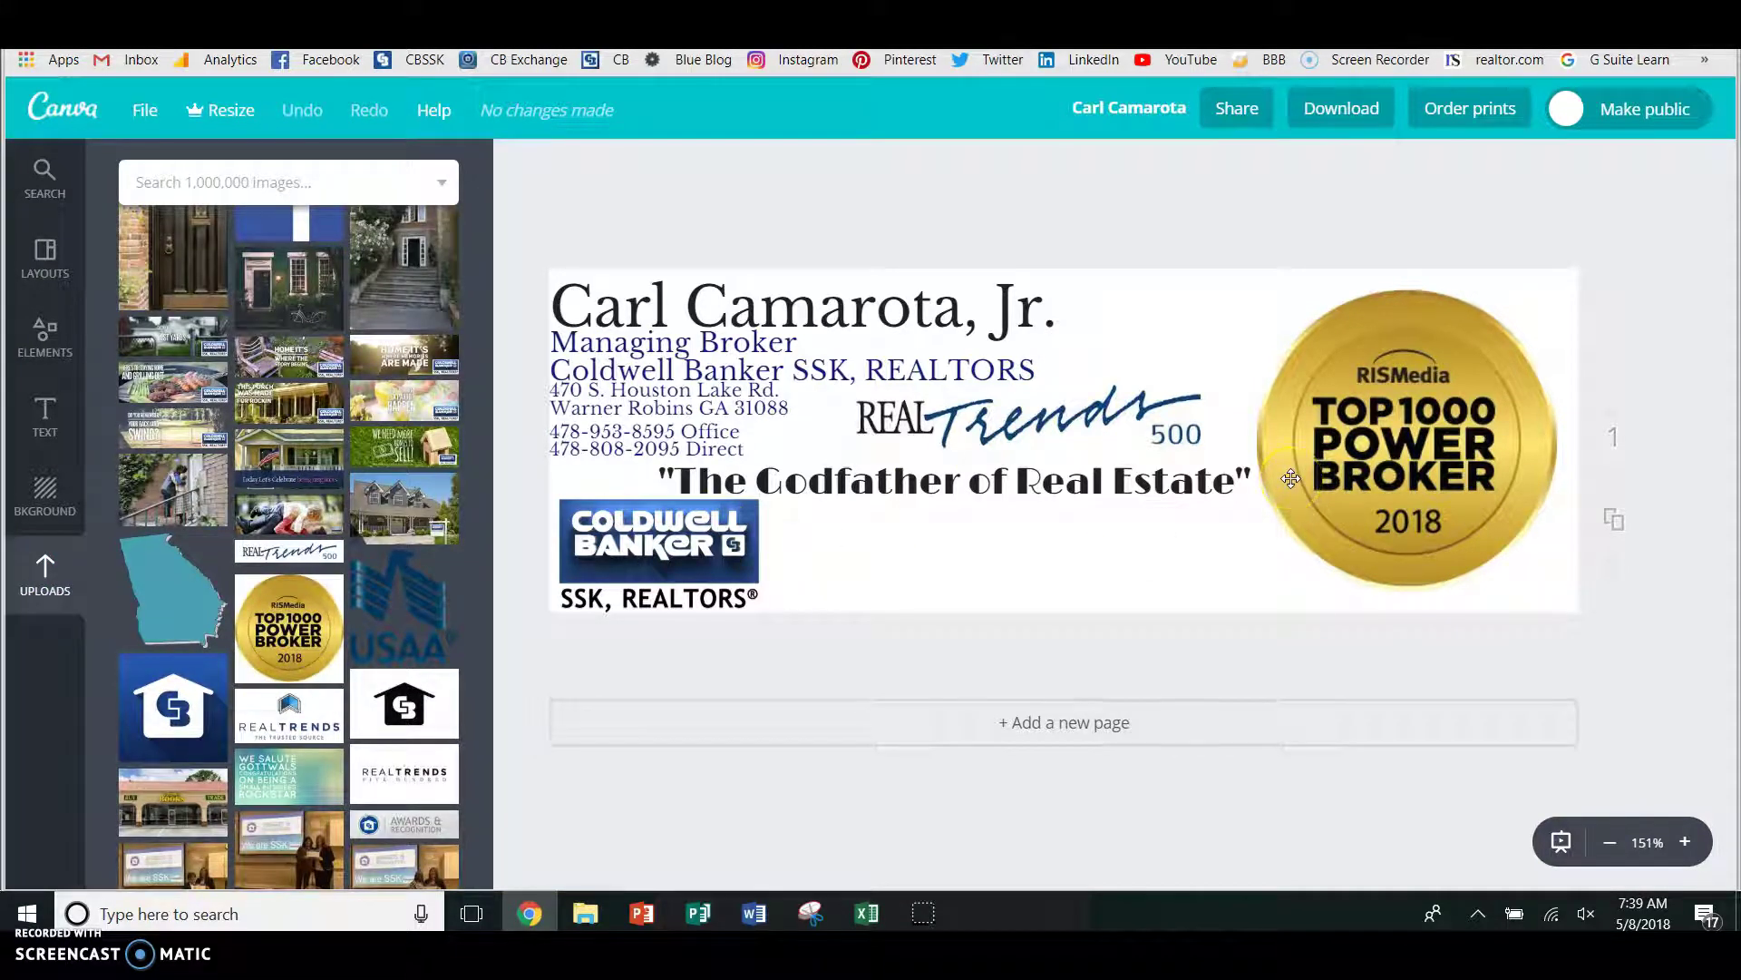
{"action": "left_click", "coordinate": [1449, 566]}
{"action": "left_click", "coordinate": [873, 476]}
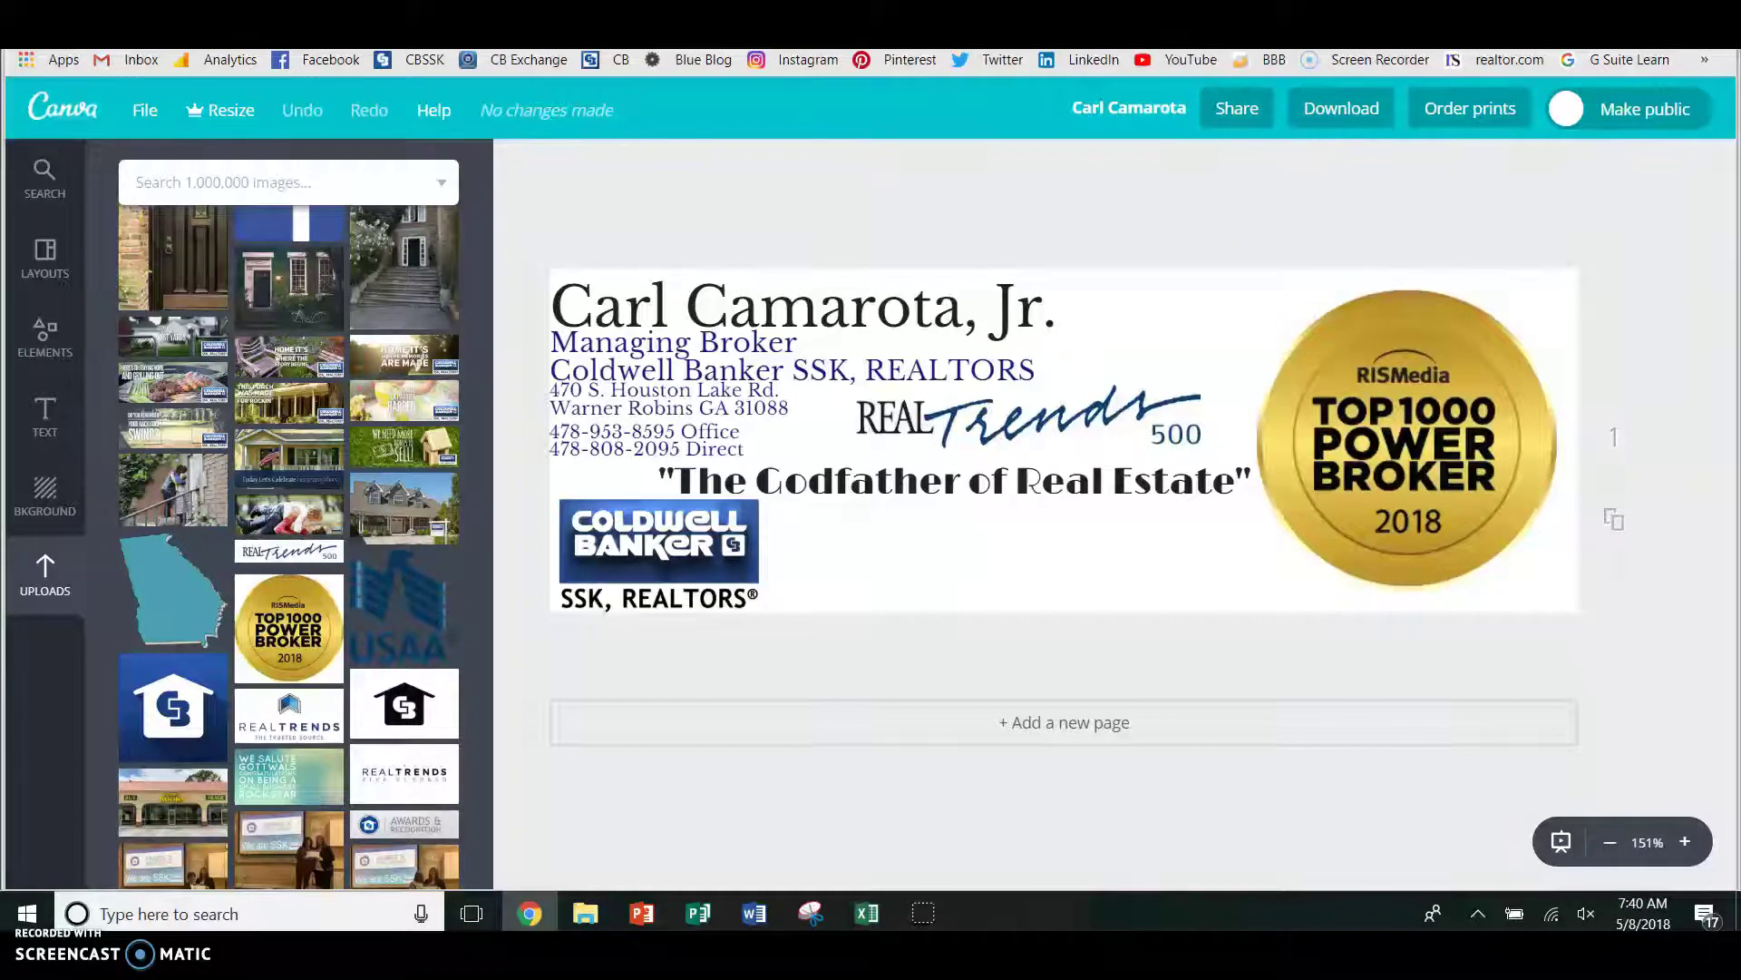
Switch to Gmail, open Settings to the Signature section, and open then close Insert Image.
{"action": "key", "text": "ctrl+Tab"}
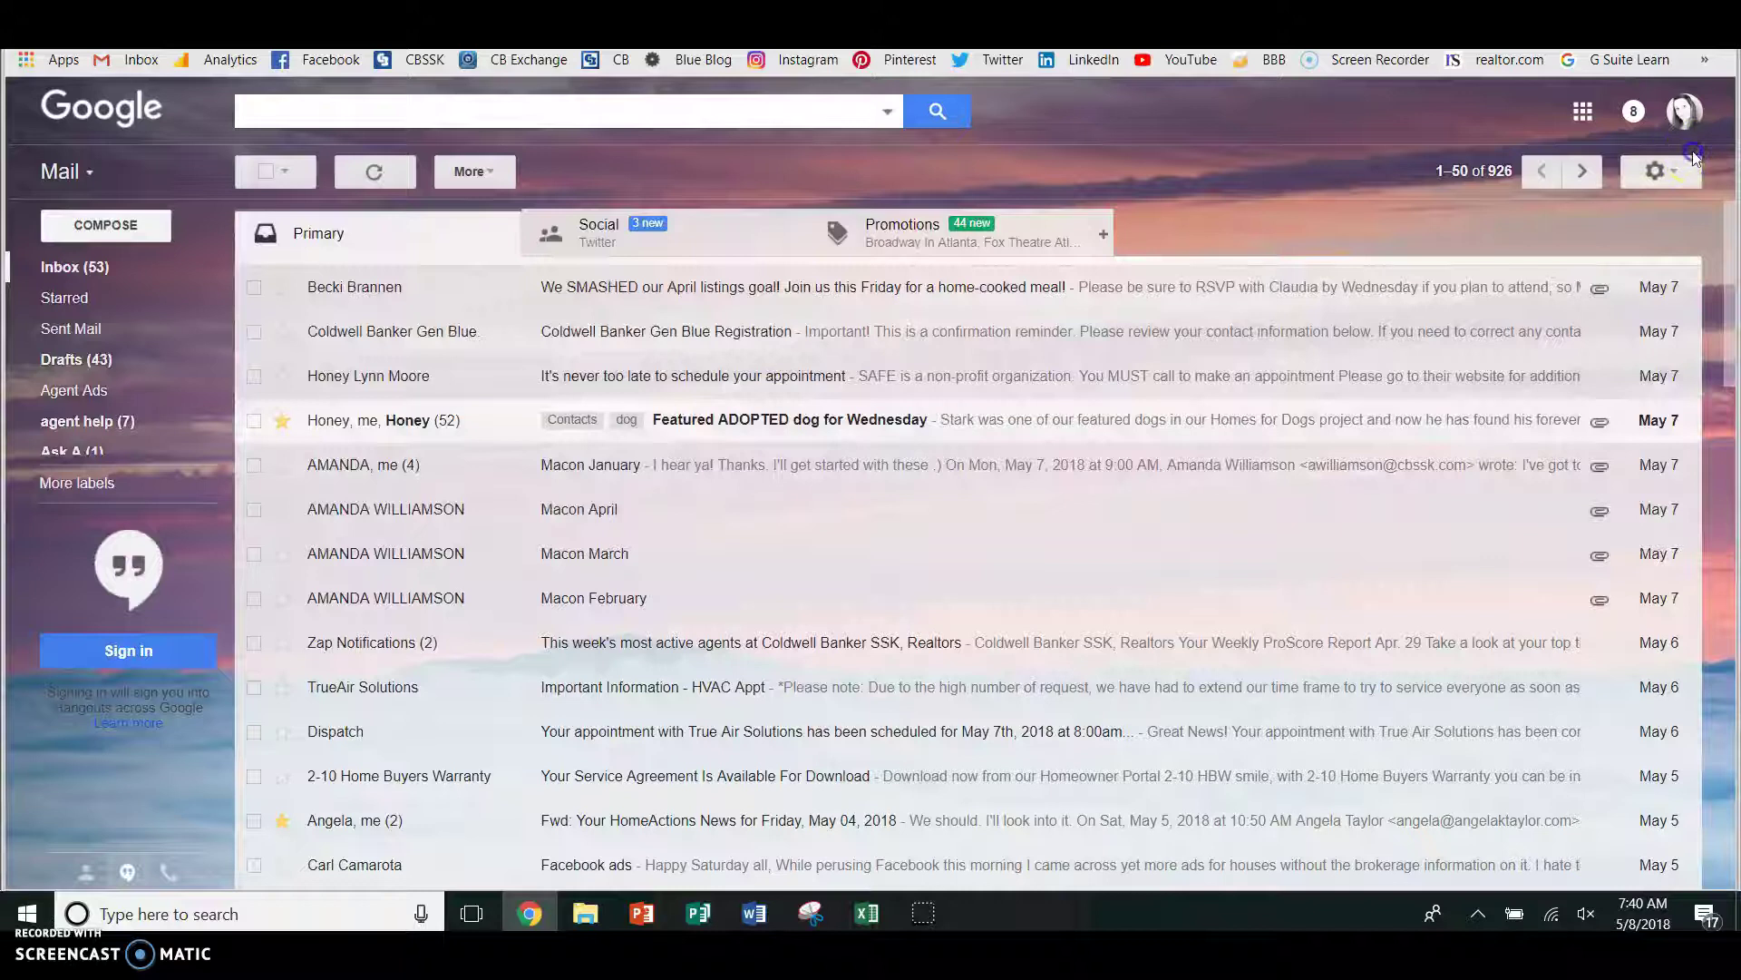
{"action": "left_click", "coordinate": [1676, 173]}
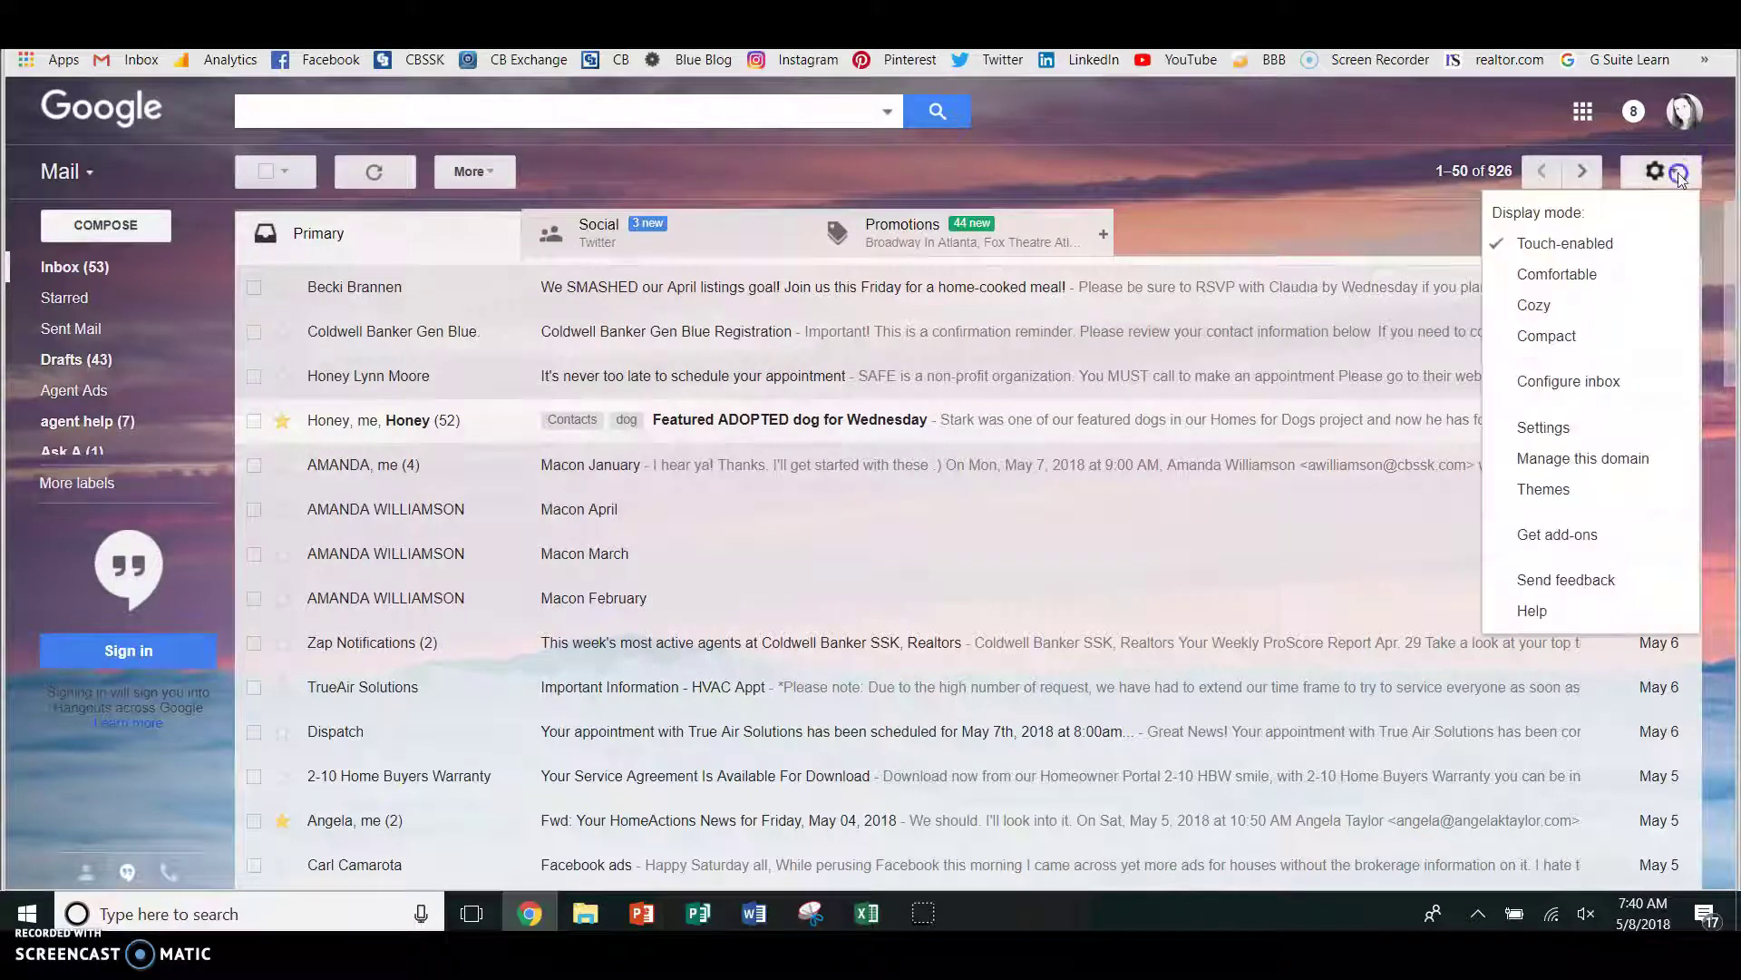
{"action": "left_click", "coordinate": [1568, 426]}
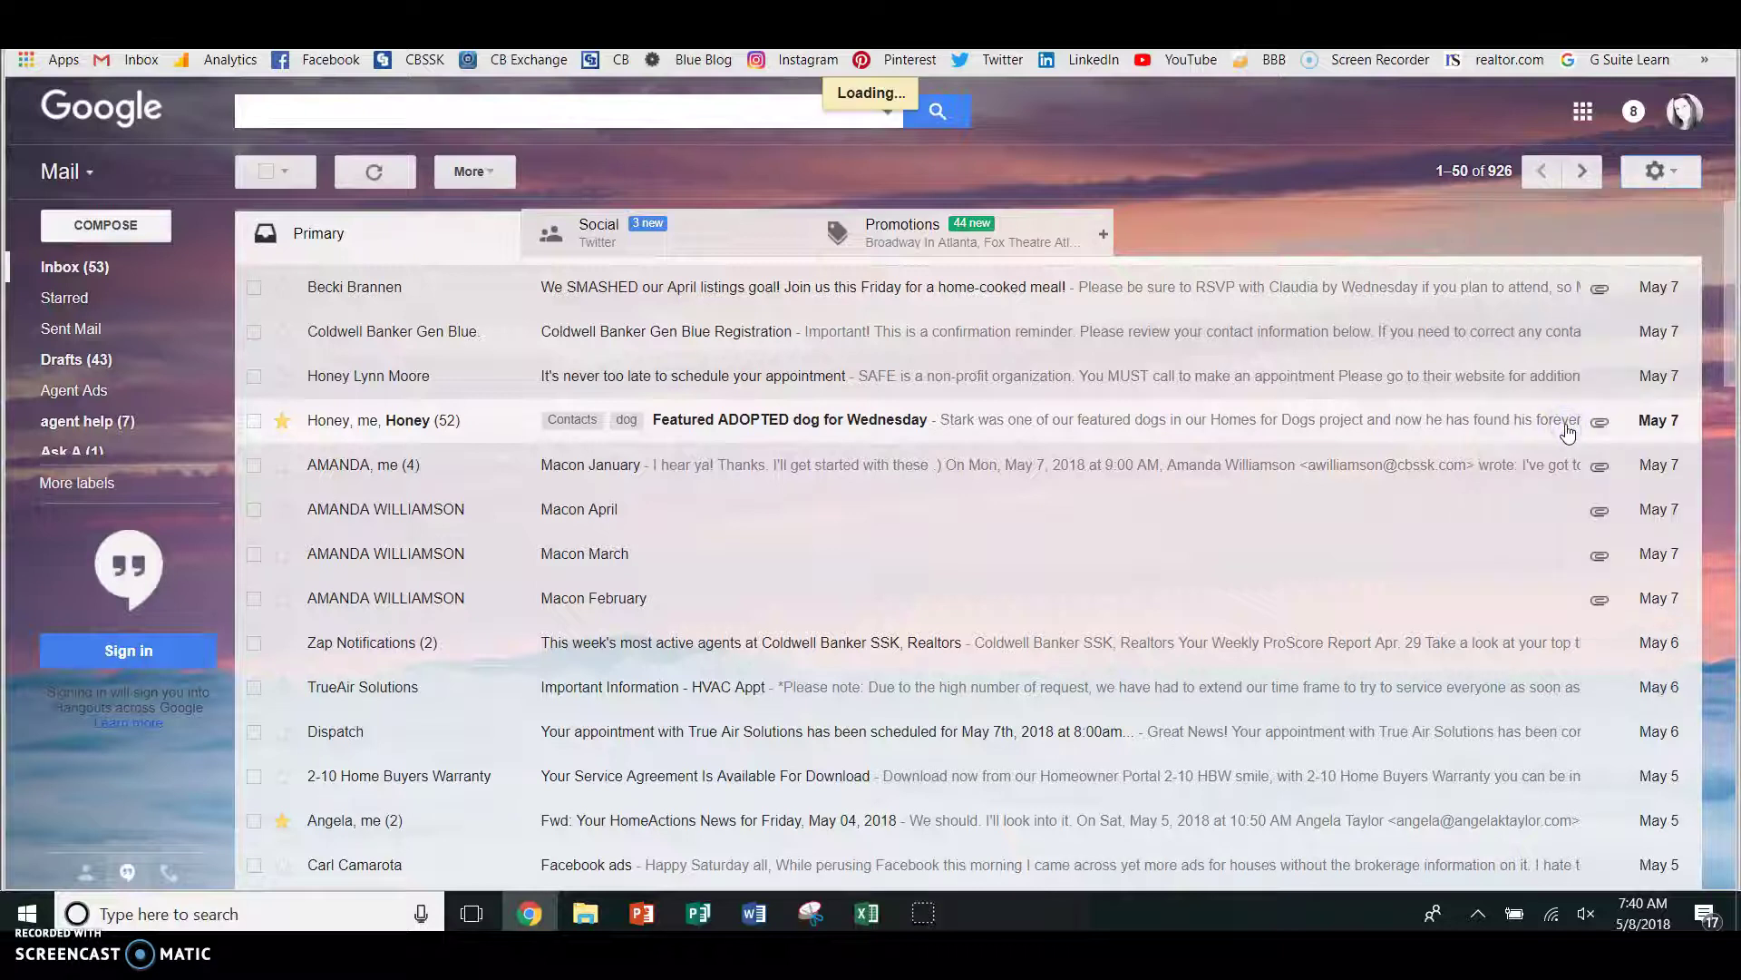
{"action": "scroll", "coordinate": [1570, 432], "scroll_direction": "down", "scroll_amount": 15}
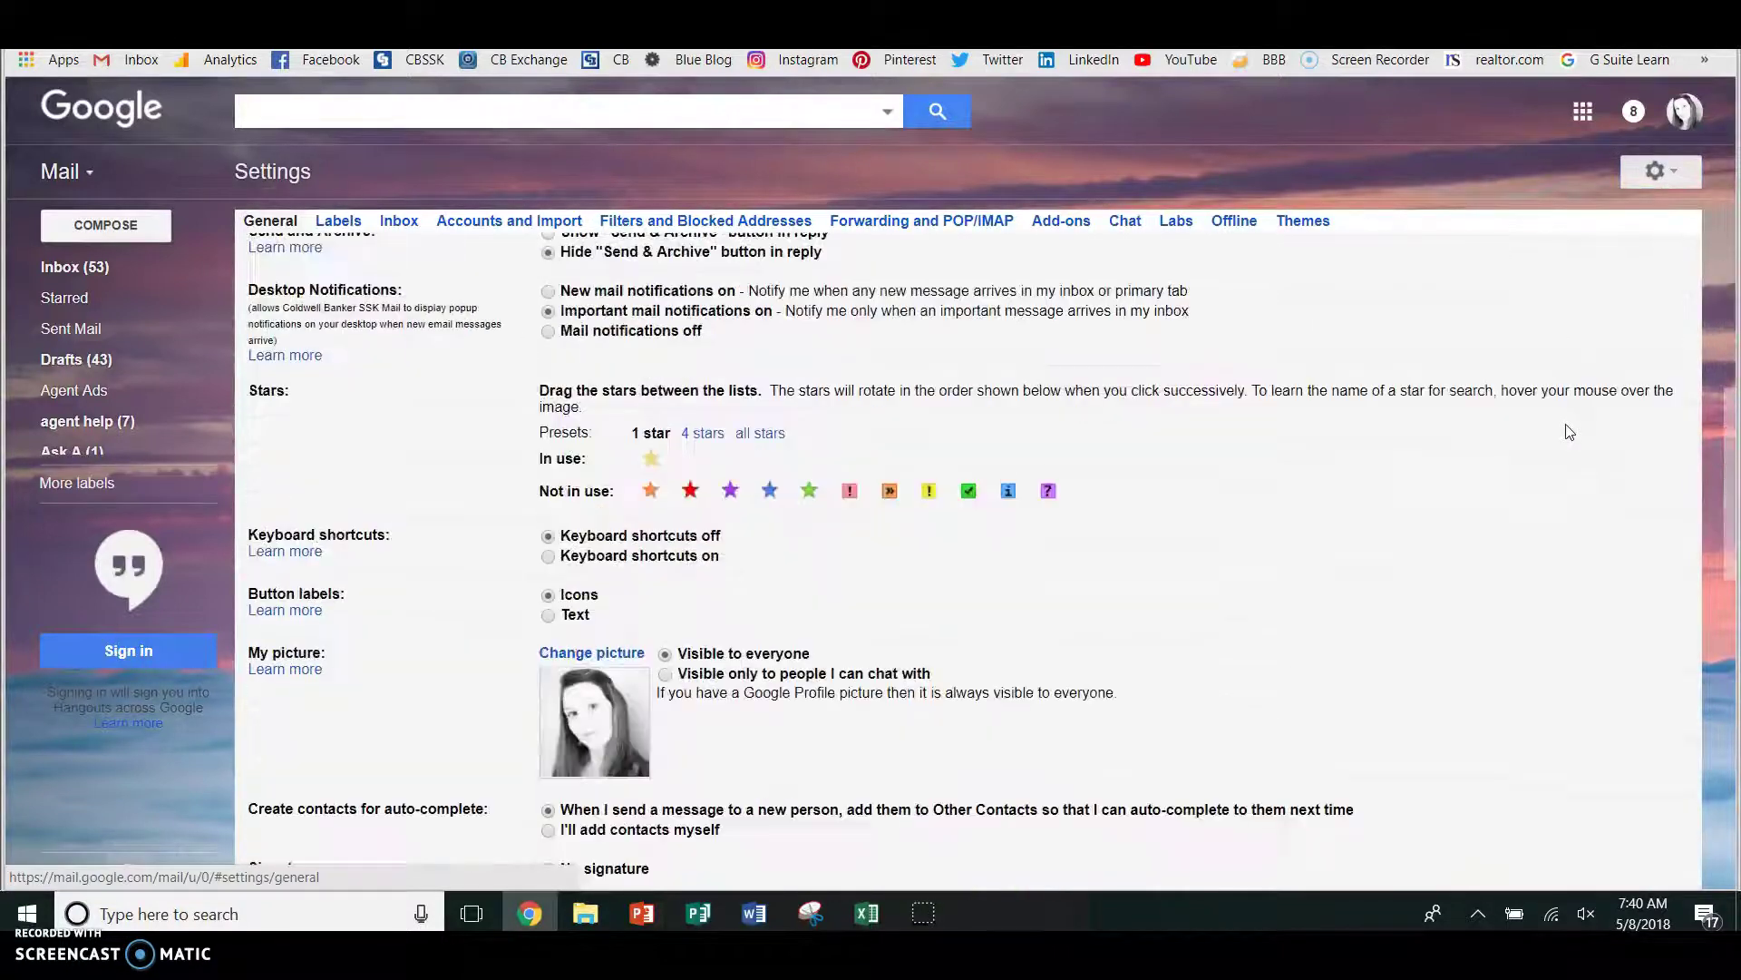
{"action": "scroll", "coordinate": [1569, 432], "scroll_direction": "up", "scroll_amount": 3}
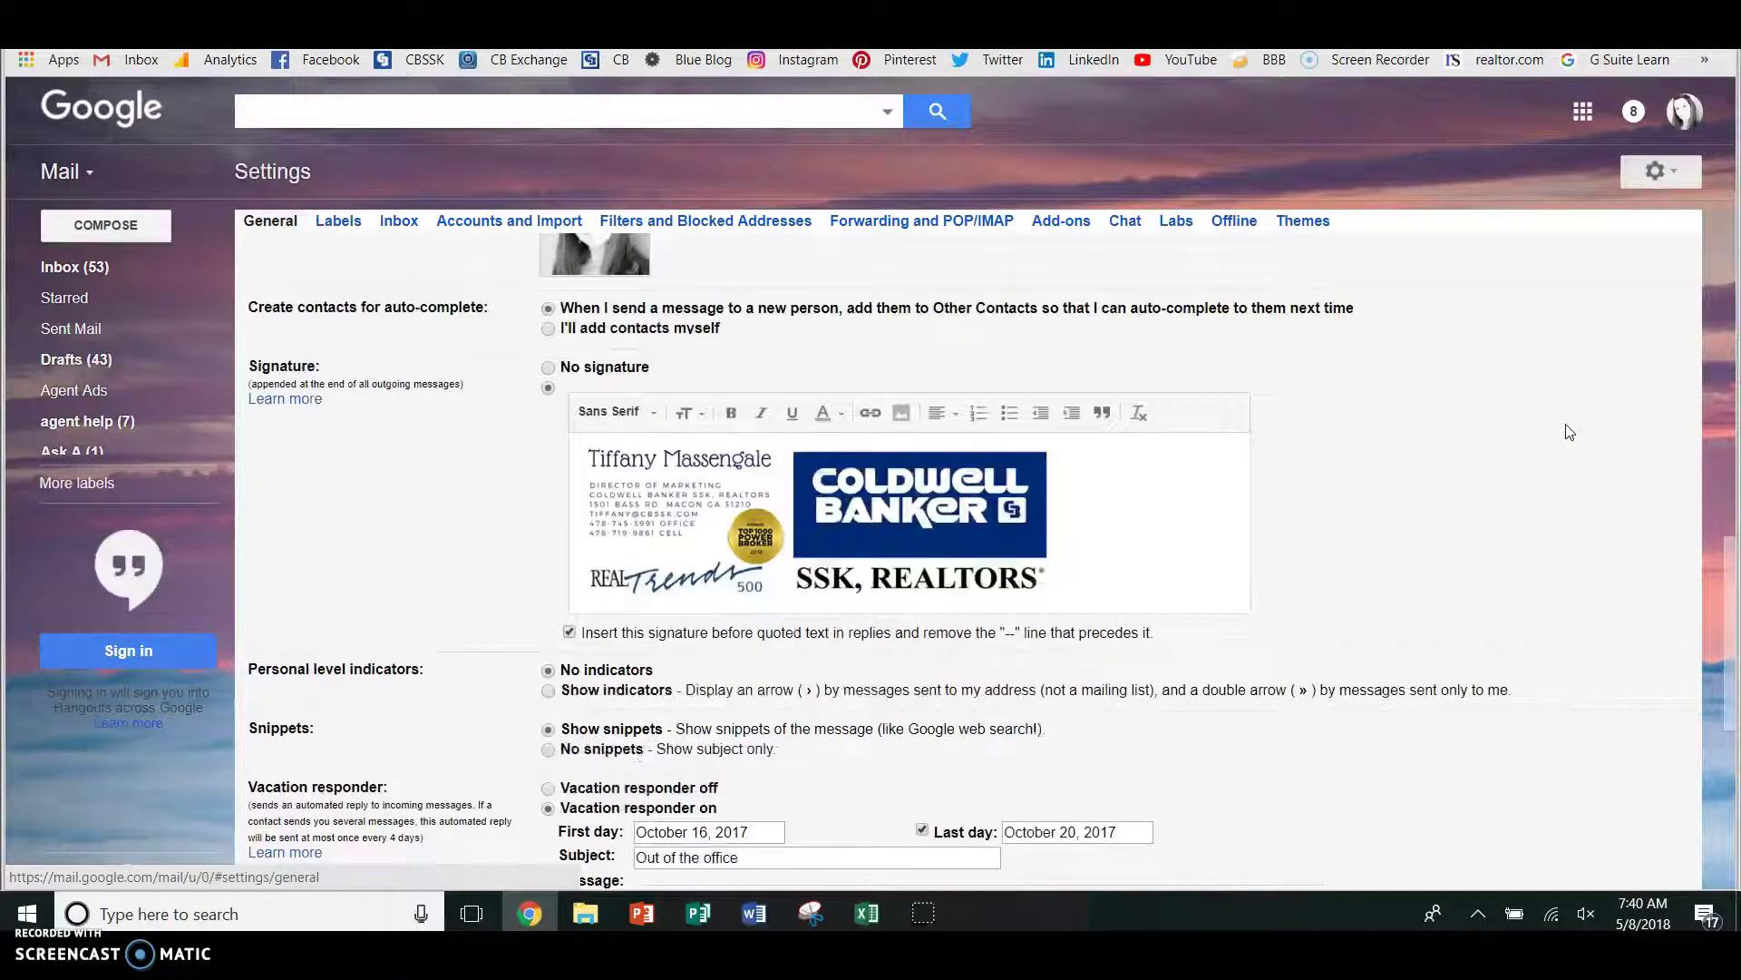
{"action": "left_click", "coordinate": [901, 415]}
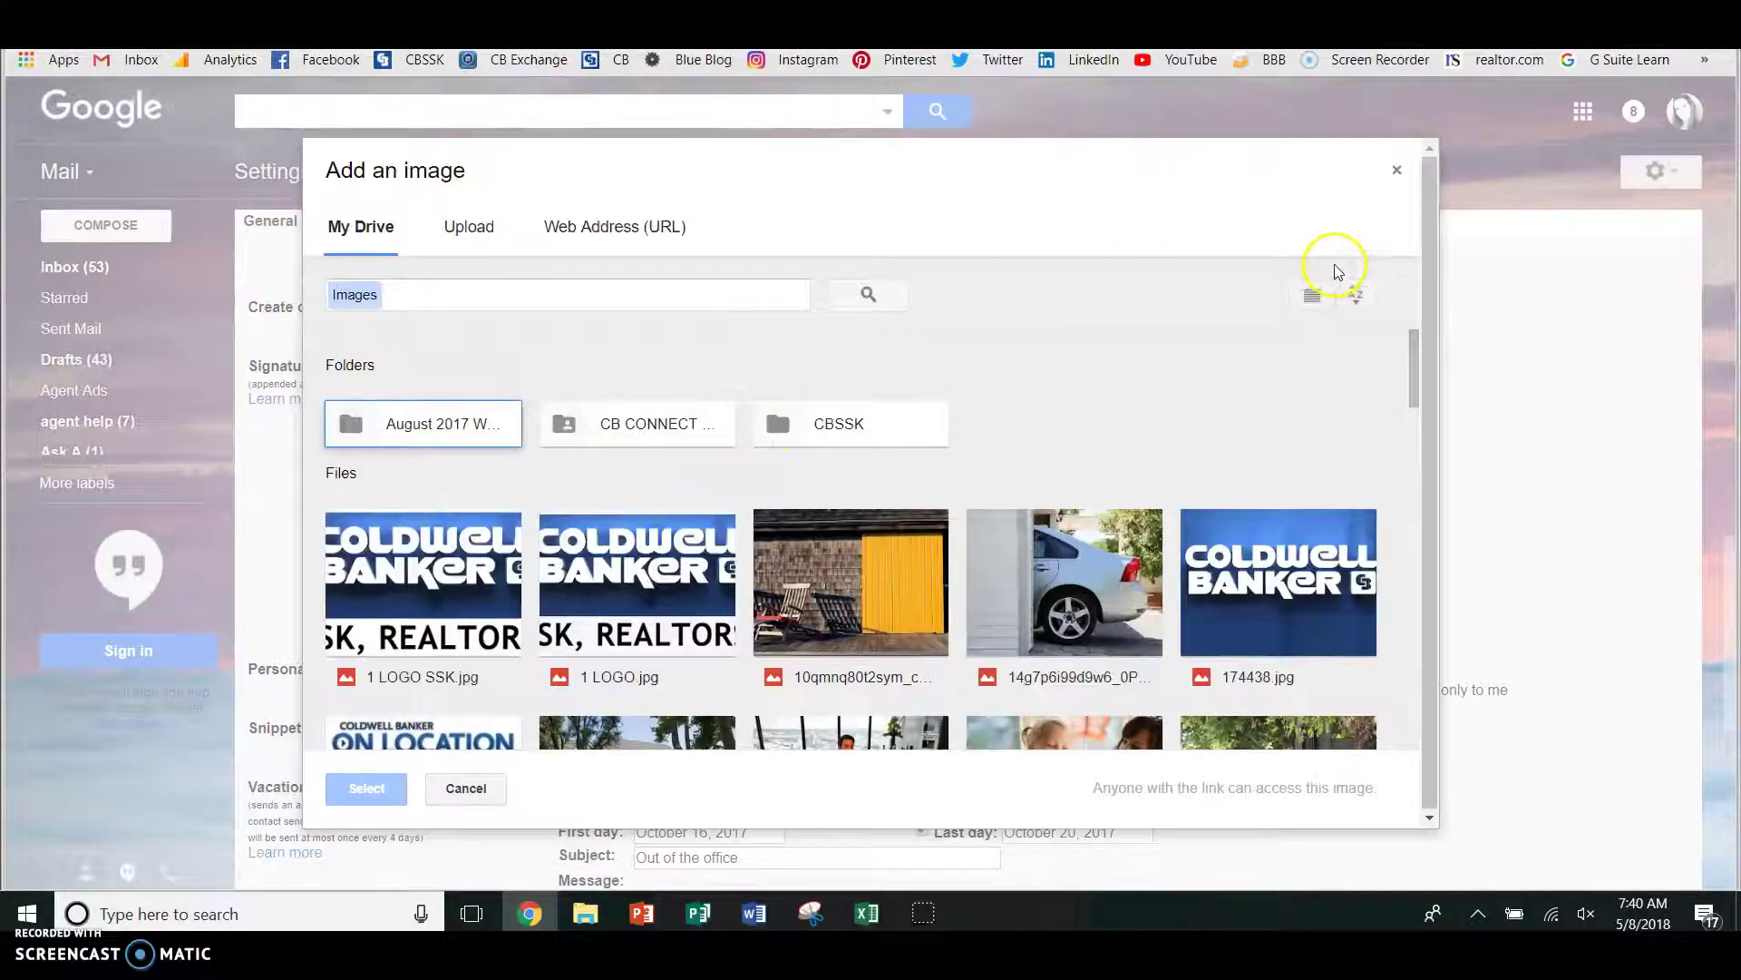
{"action": "left_click", "coordinate": [1397, 171]}
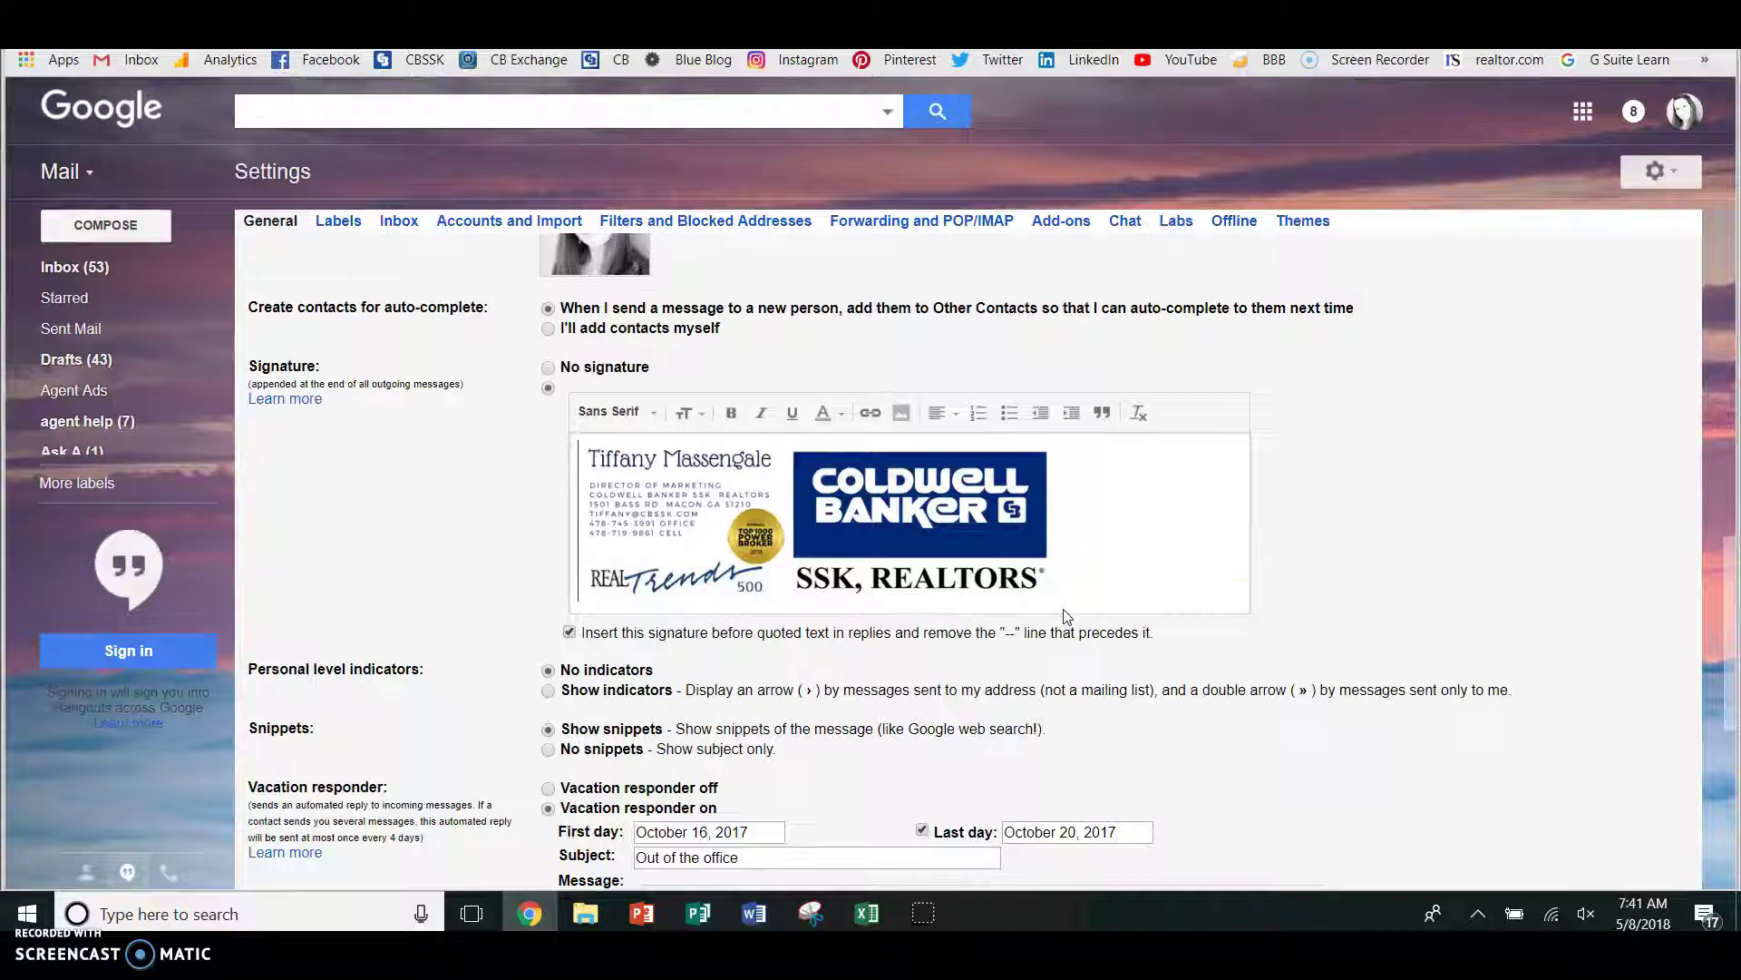
Right-click the Coldwell Banker logo in the signature to review its size options.
{"action": "left_click", "coordinate": [884, 431]}
{"action": "left_click", "coordinate": [809, 540]}
{"action": "right_click", "coordinate": [807, 539]}
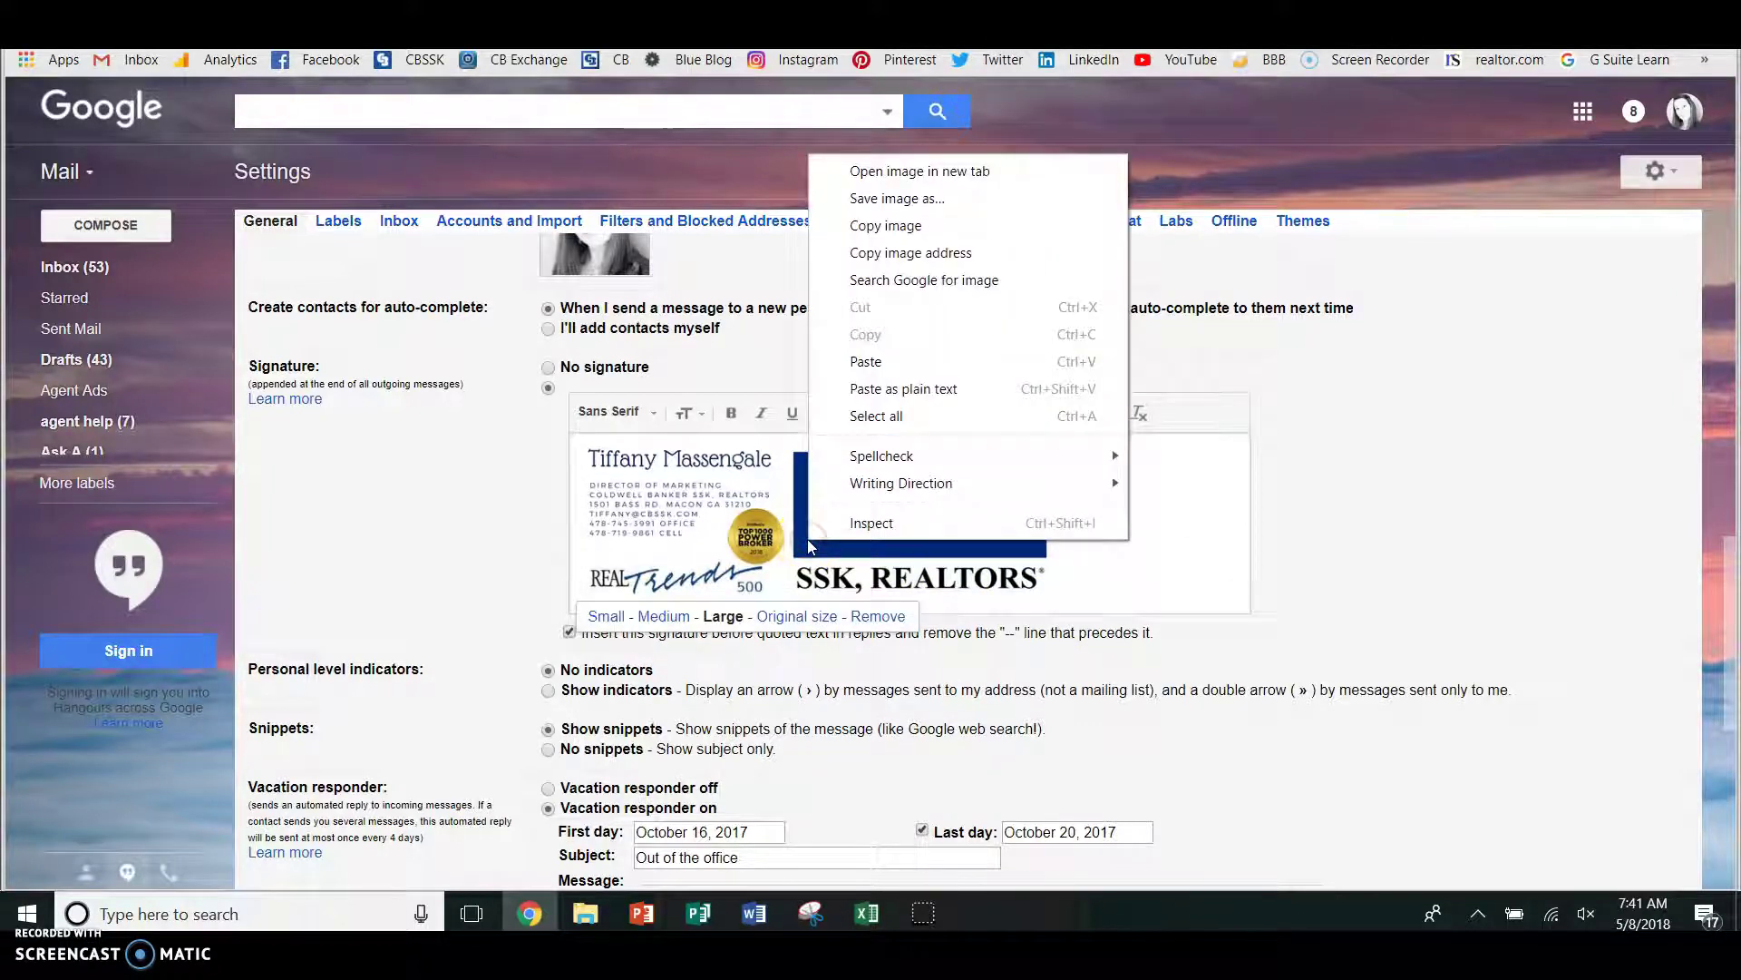
{"action": "left_click", "coordinate": [1357, 502]}
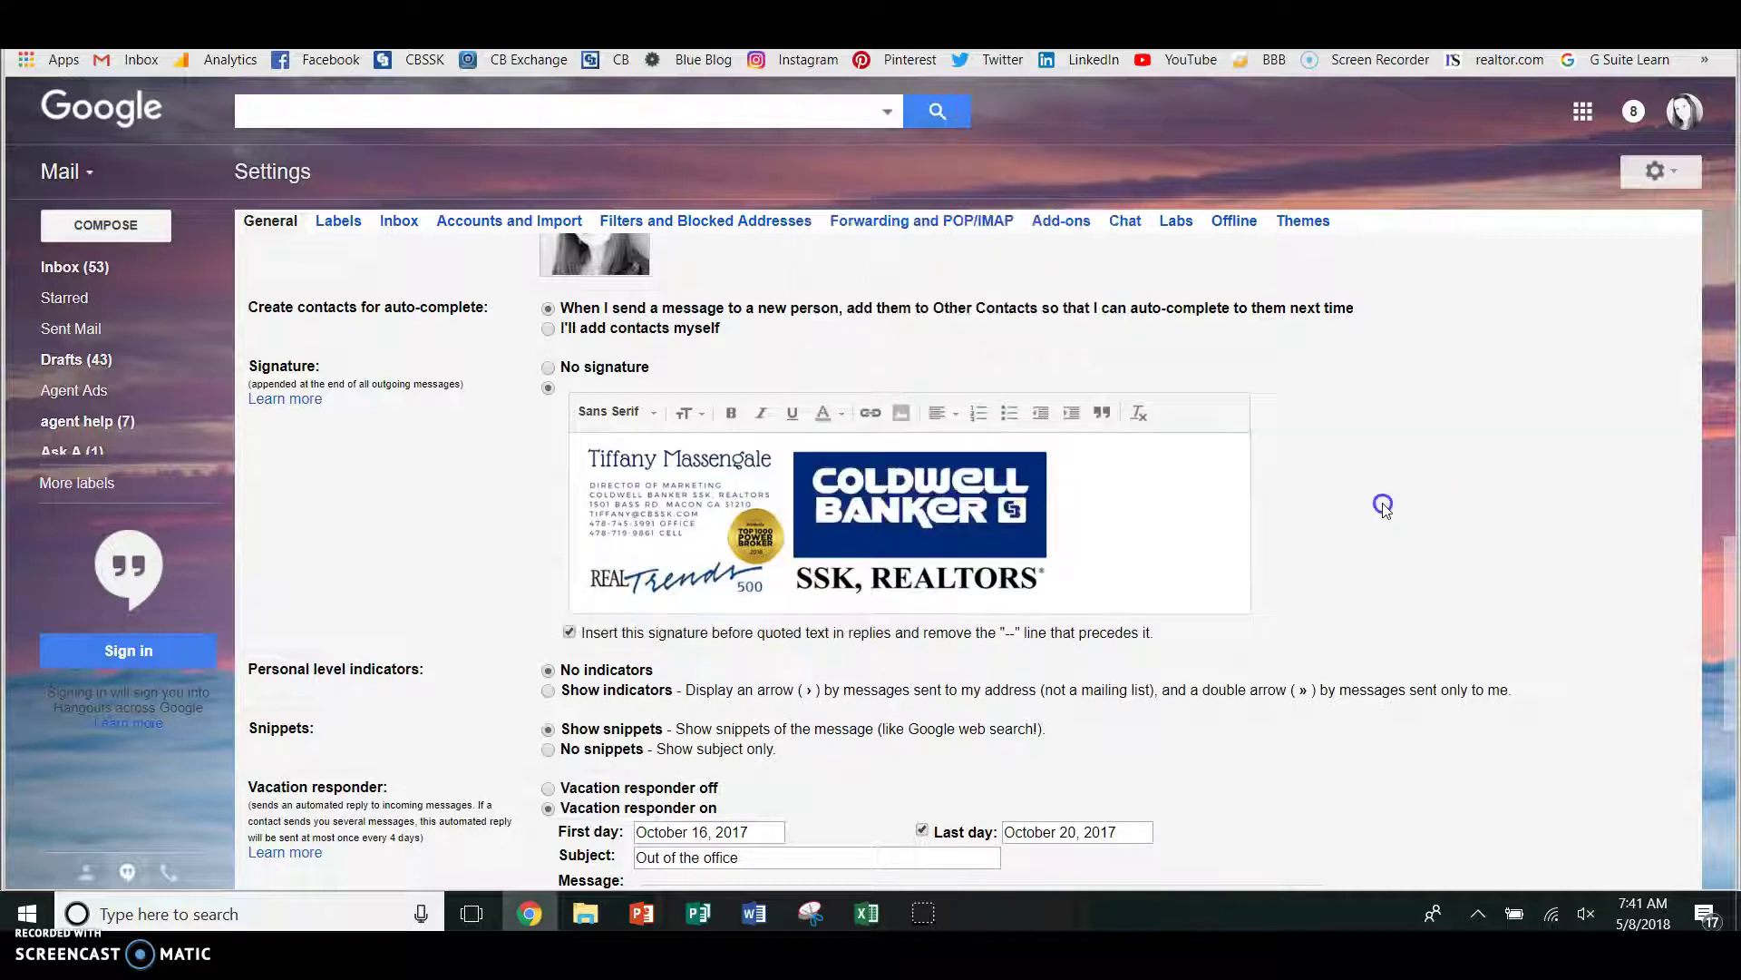
{"action": "right_click", "coordinate": [831, 534]}
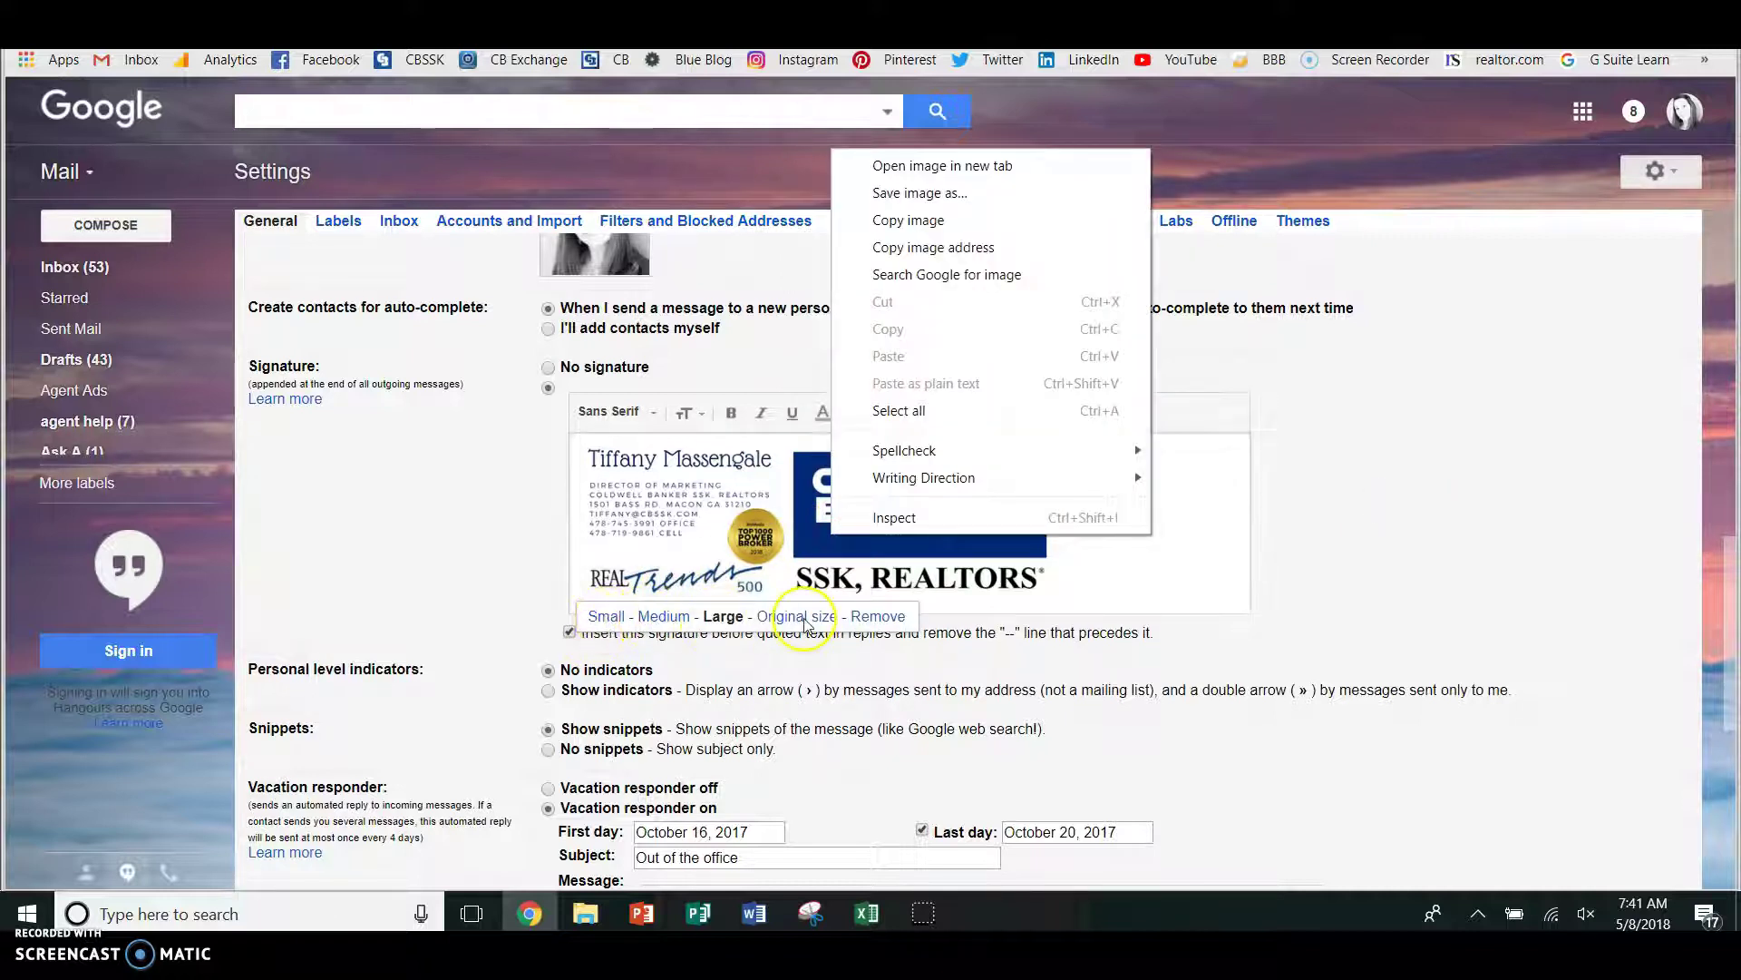
{"action": "left_click", "coordinate": [1385, 607]}
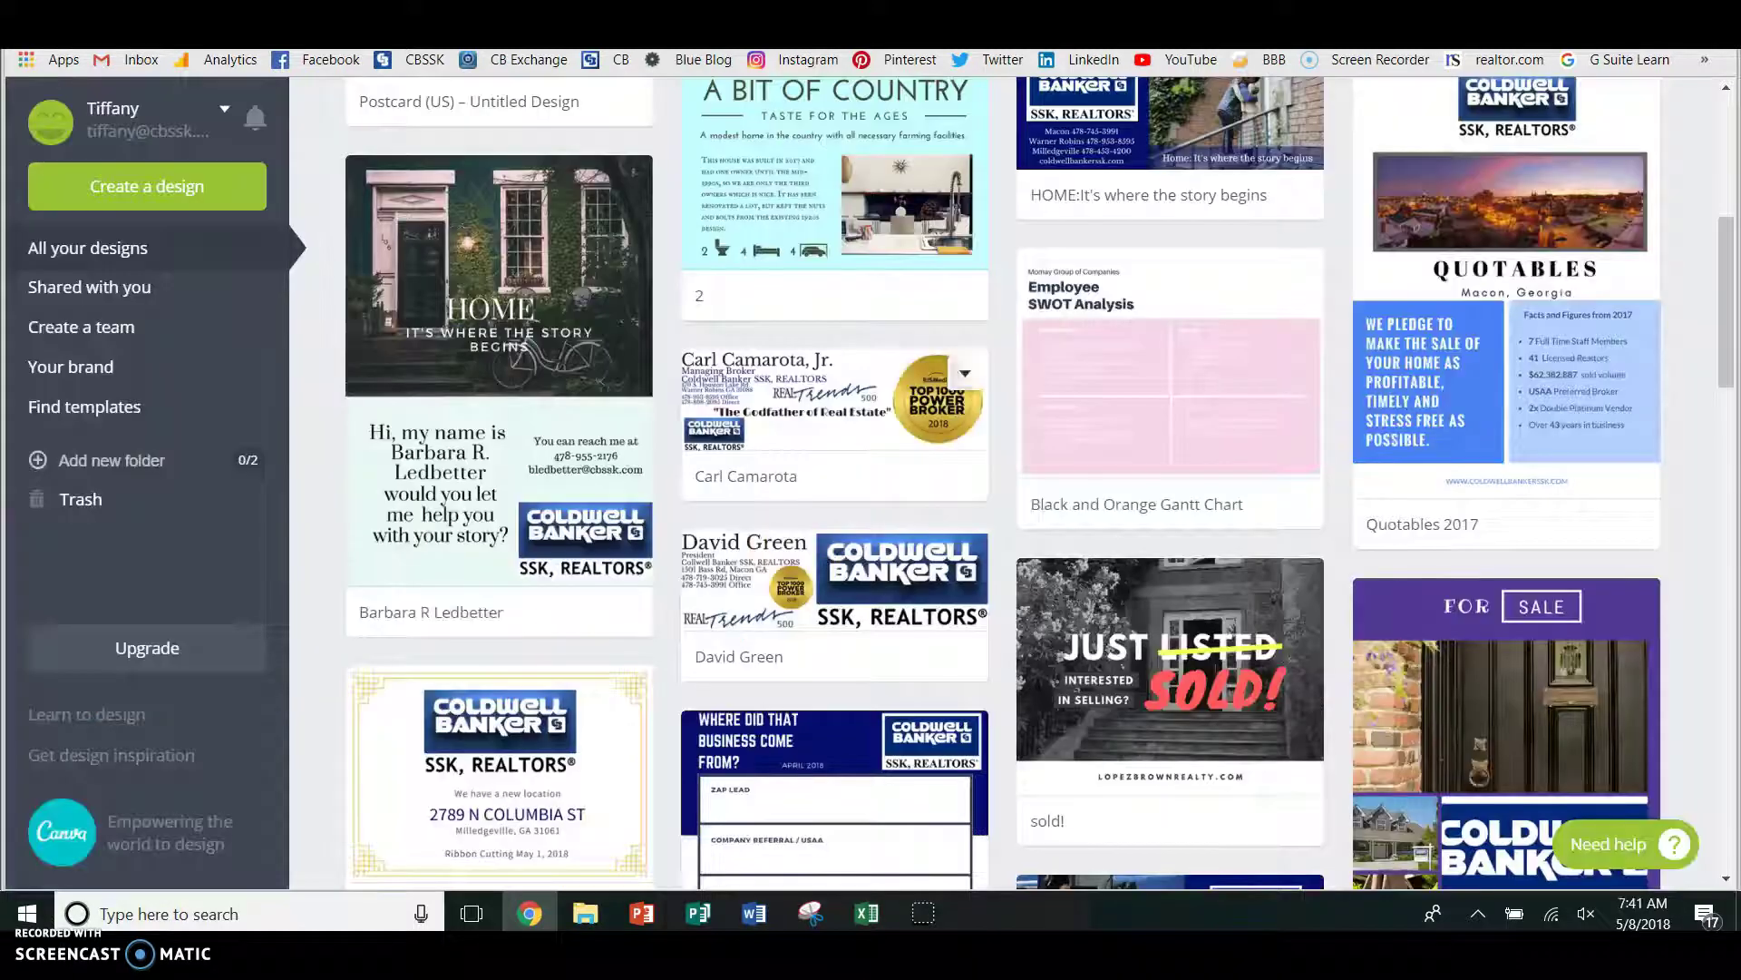
{"action": "scroll", "coordinate": [1293, 385], "scroll_direction": "up", "scroll_amount": 6}
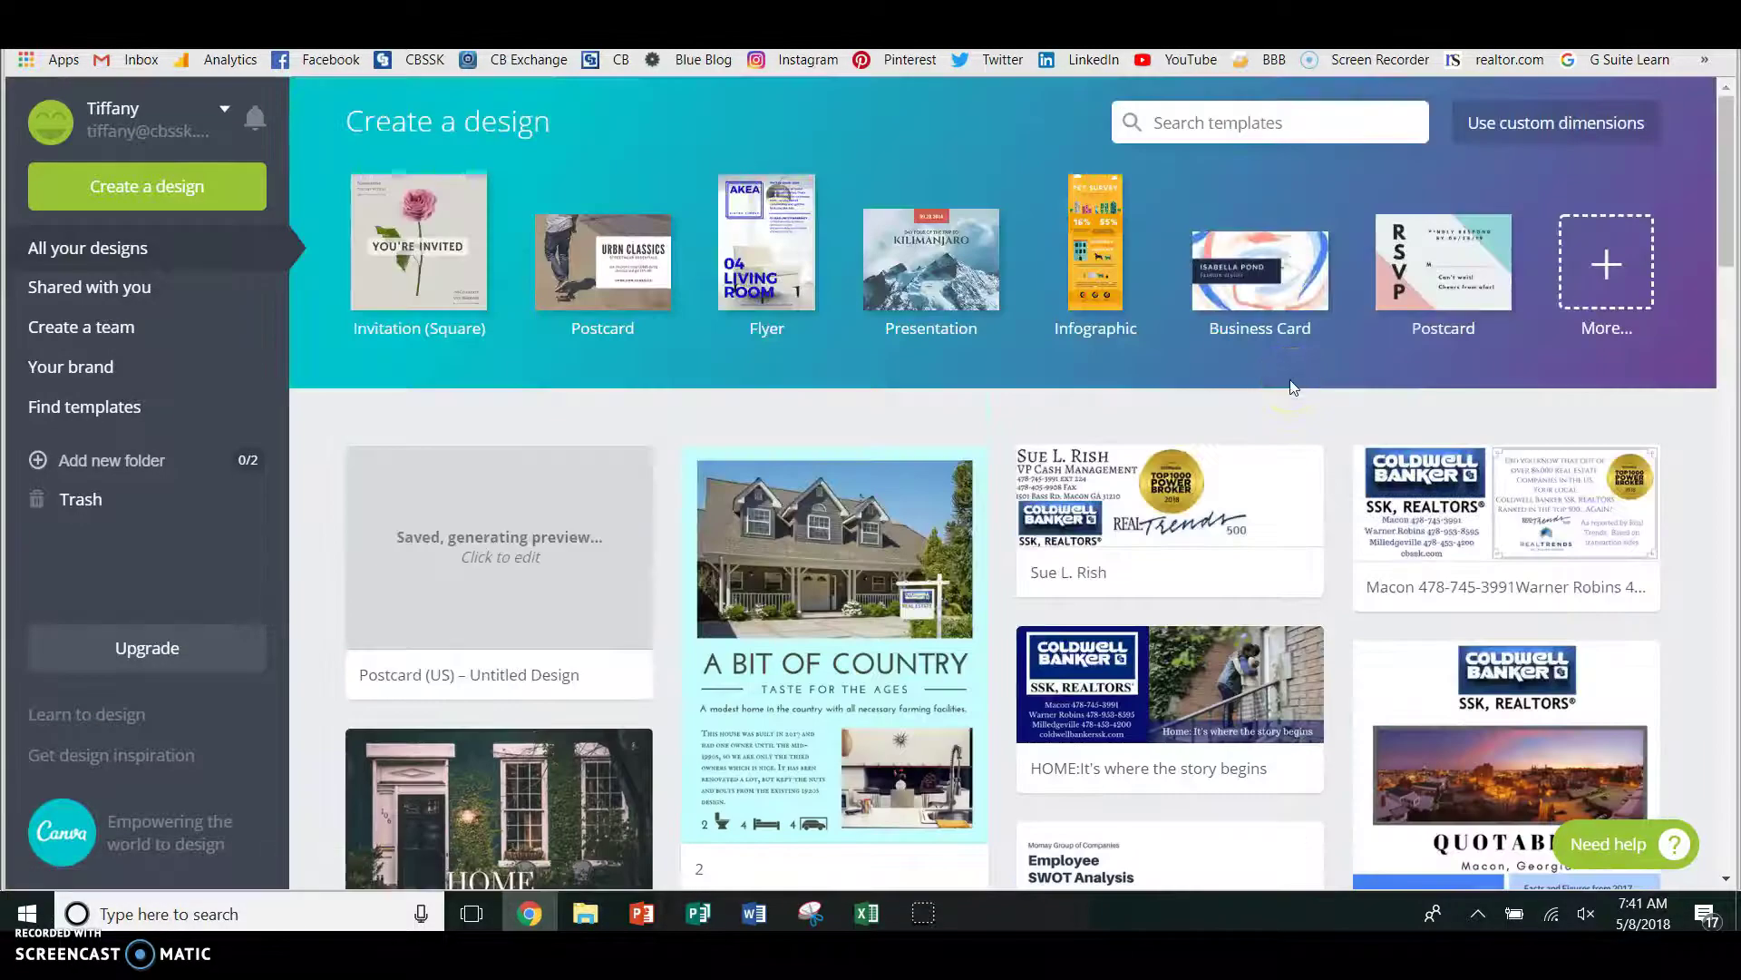